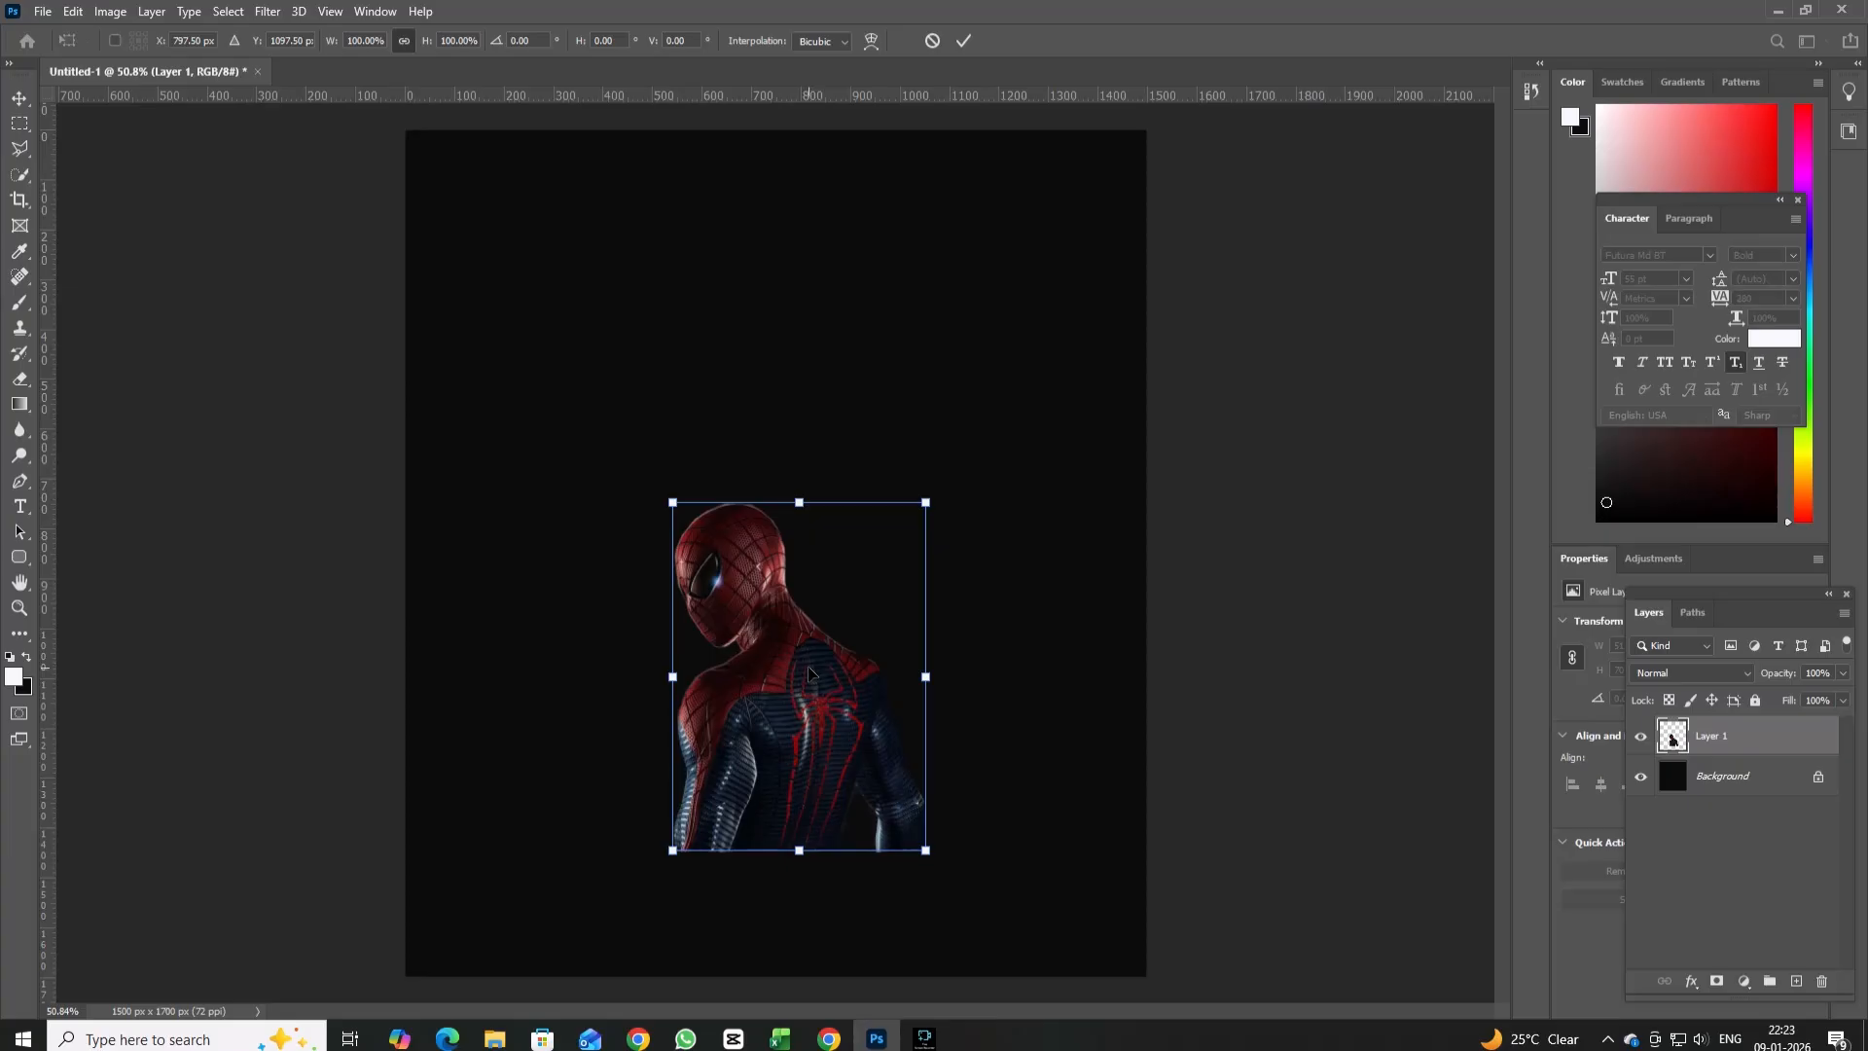
Enlarge the Spider-Man figure on Layer 1 to about 161% and move it up toward the canvas centre.
{"action": "left_click_drag", "start_coordinate": [927, 498], "coordinate": [1146, 327]}
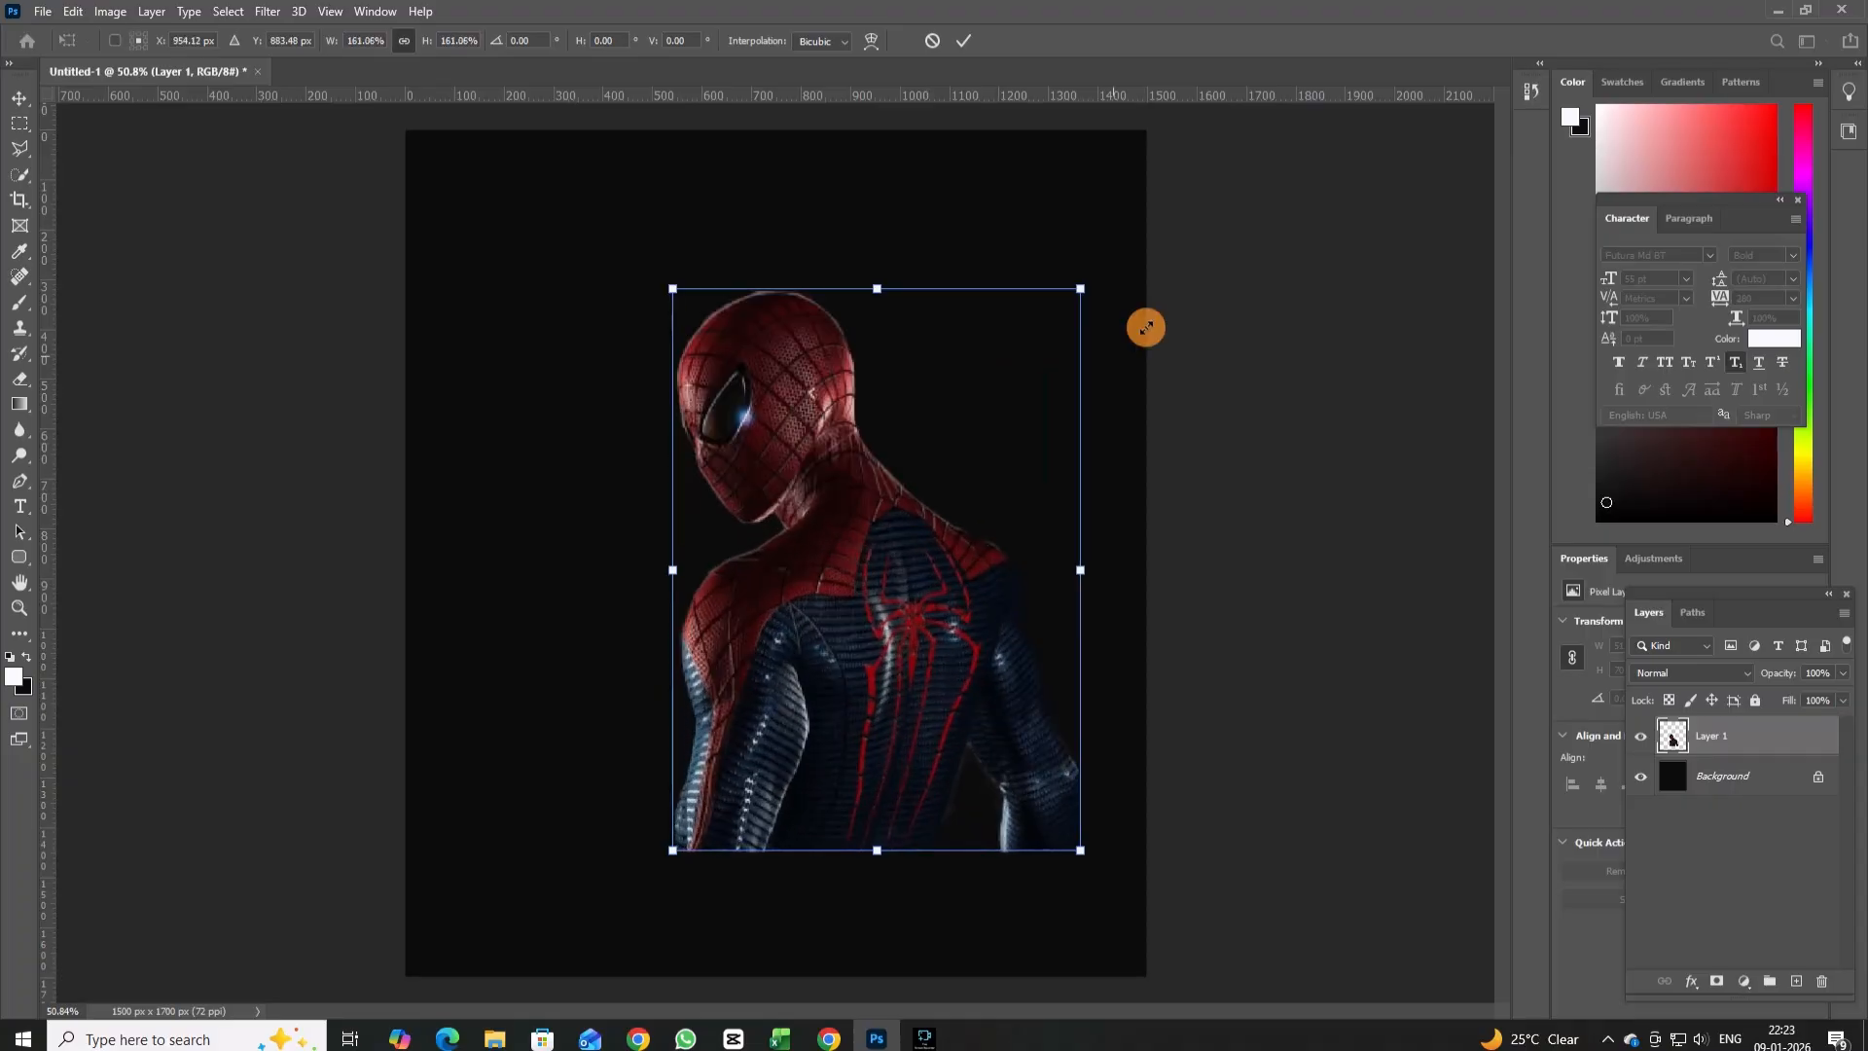
{"action": "left_click_drag", "start_coordinate": [922, 631], "coordinate": [869, 610]}
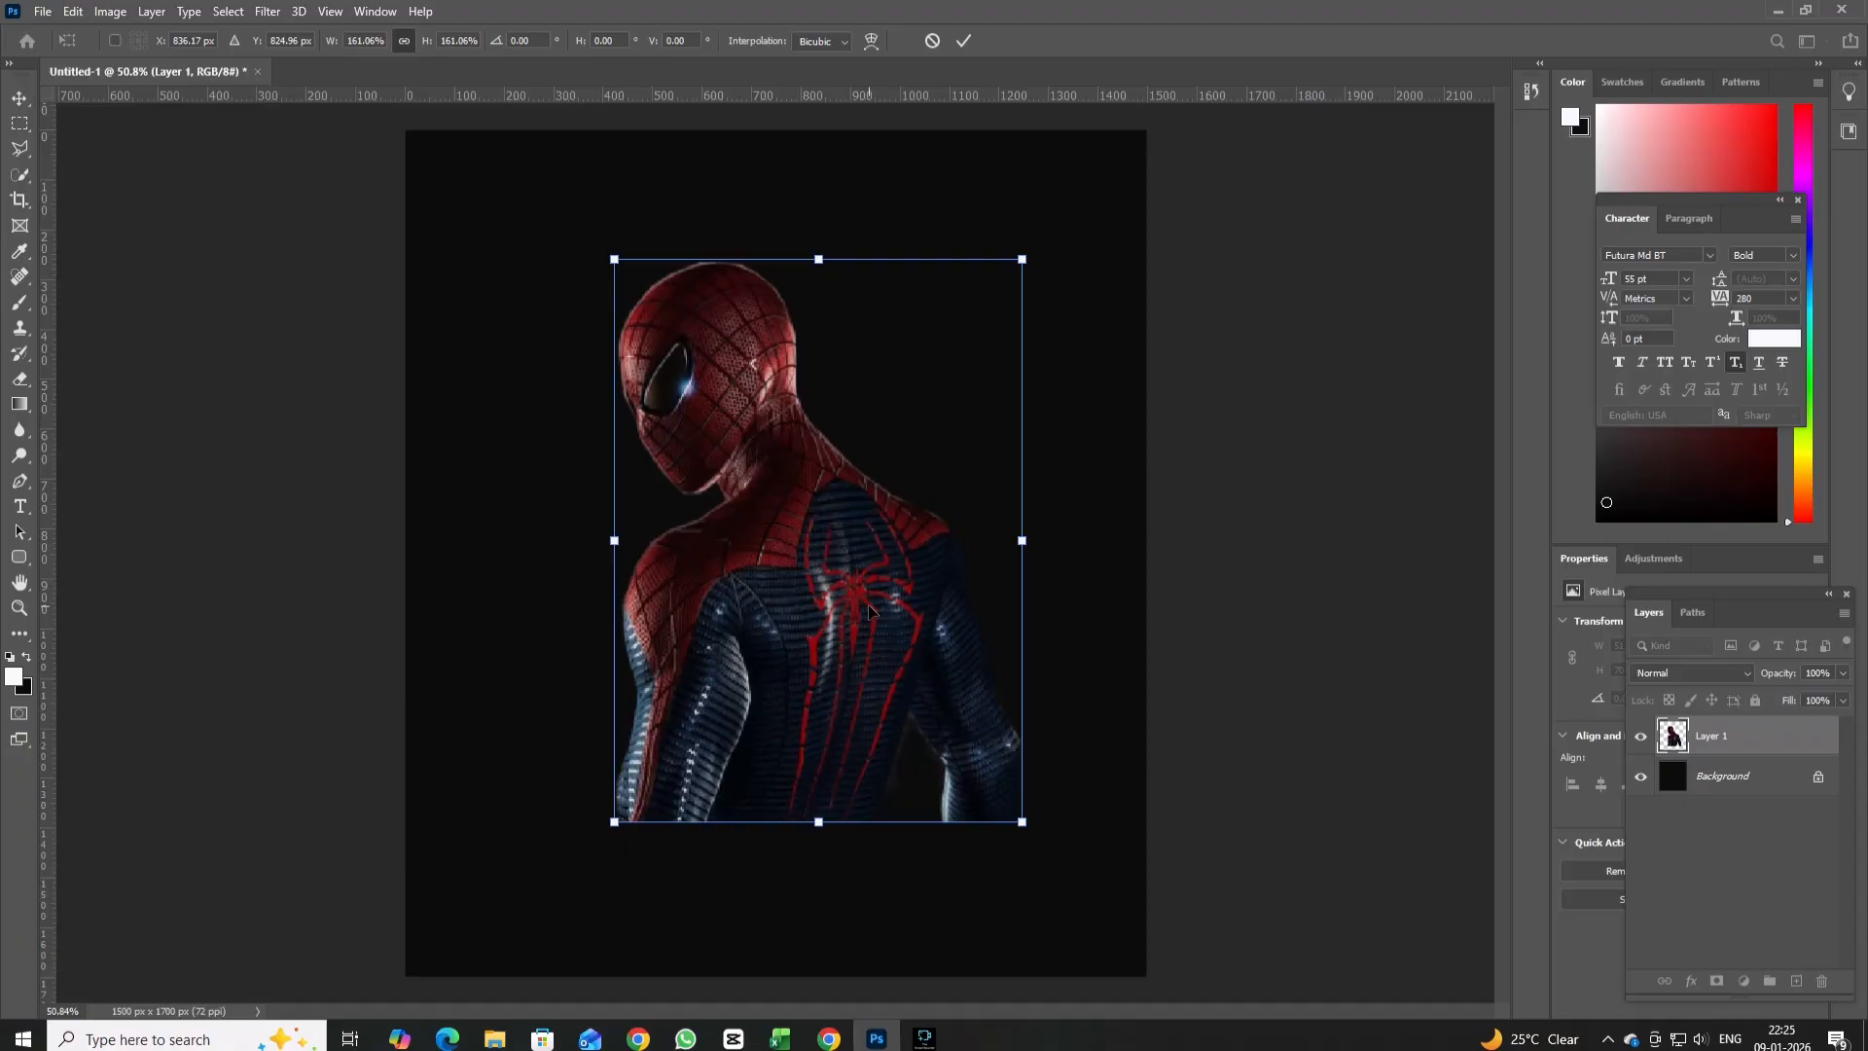
{"action": "left_click", "coordinate": [19, 303]}
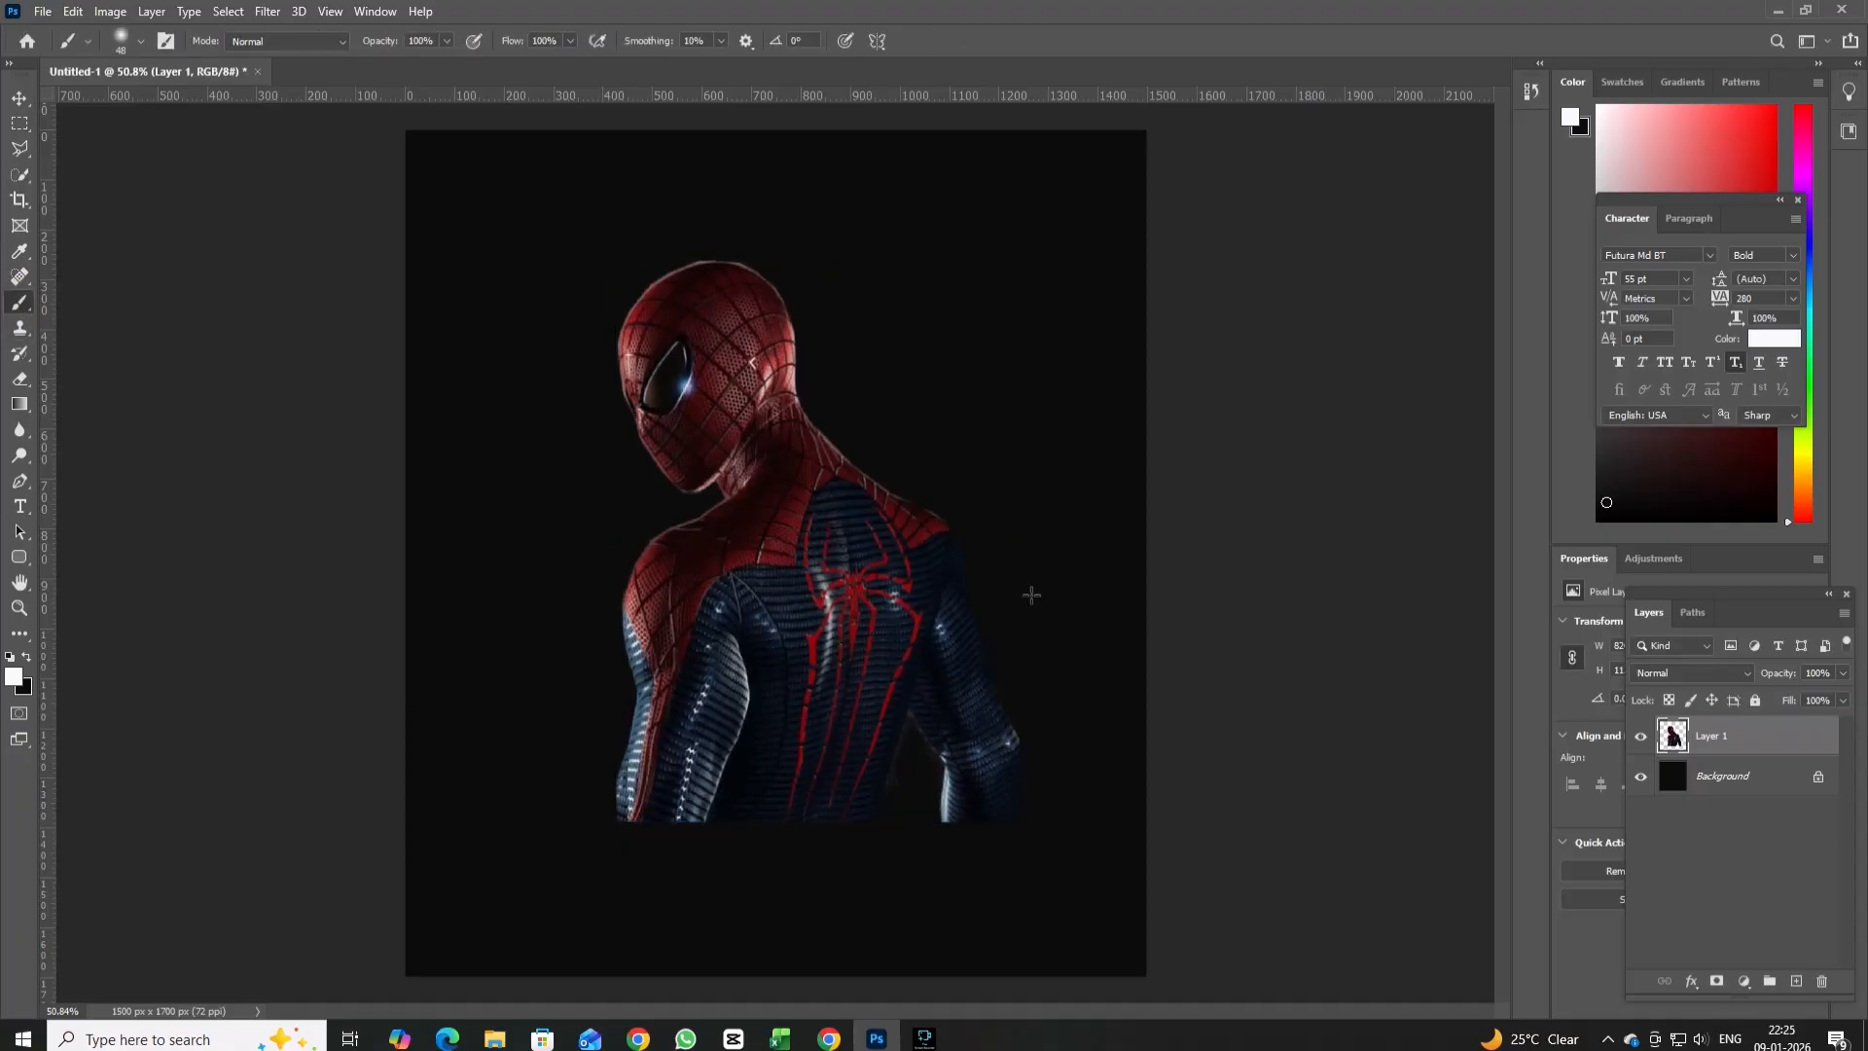
Set the brush to 33% opacity with a near-black foreground colour.
{"action": "left_click", "coordinate": [679, 826]}
{"action": "left_click", "coordinate": [447, 41]}
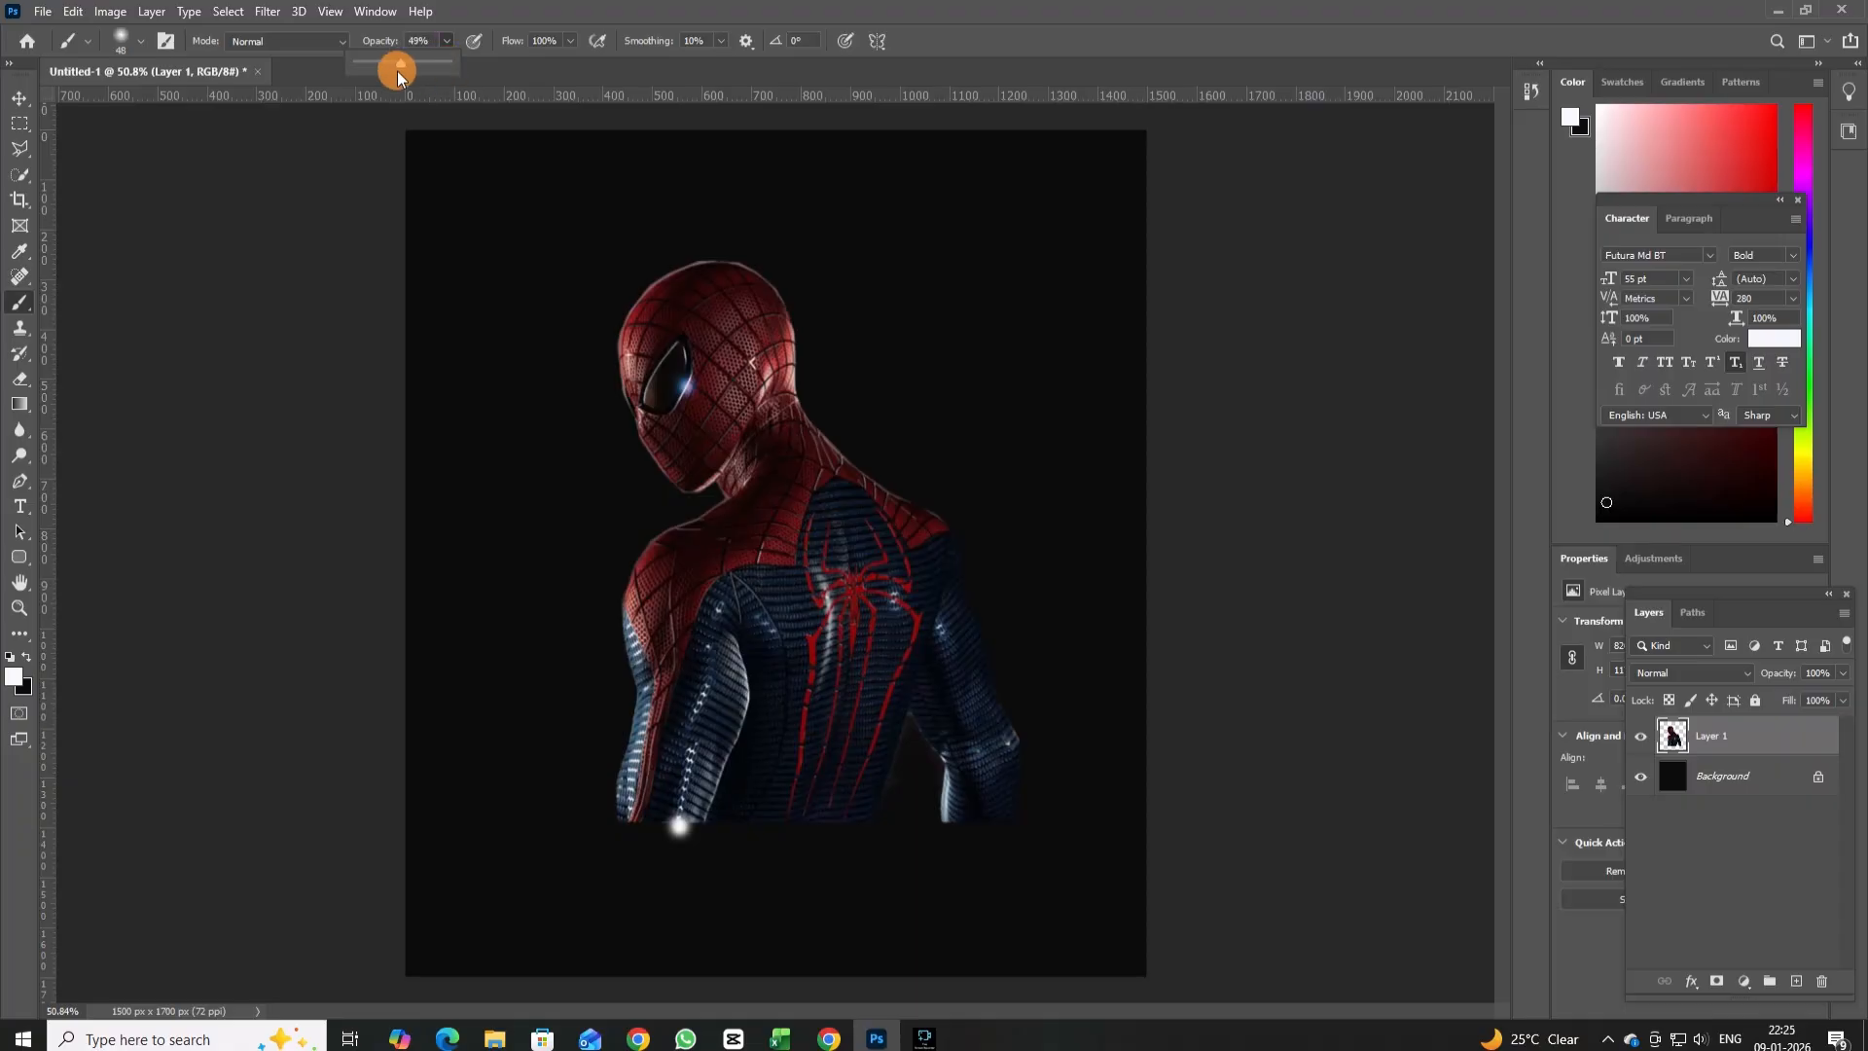
{"action": "left_click", "coordinate": [13, 676]}
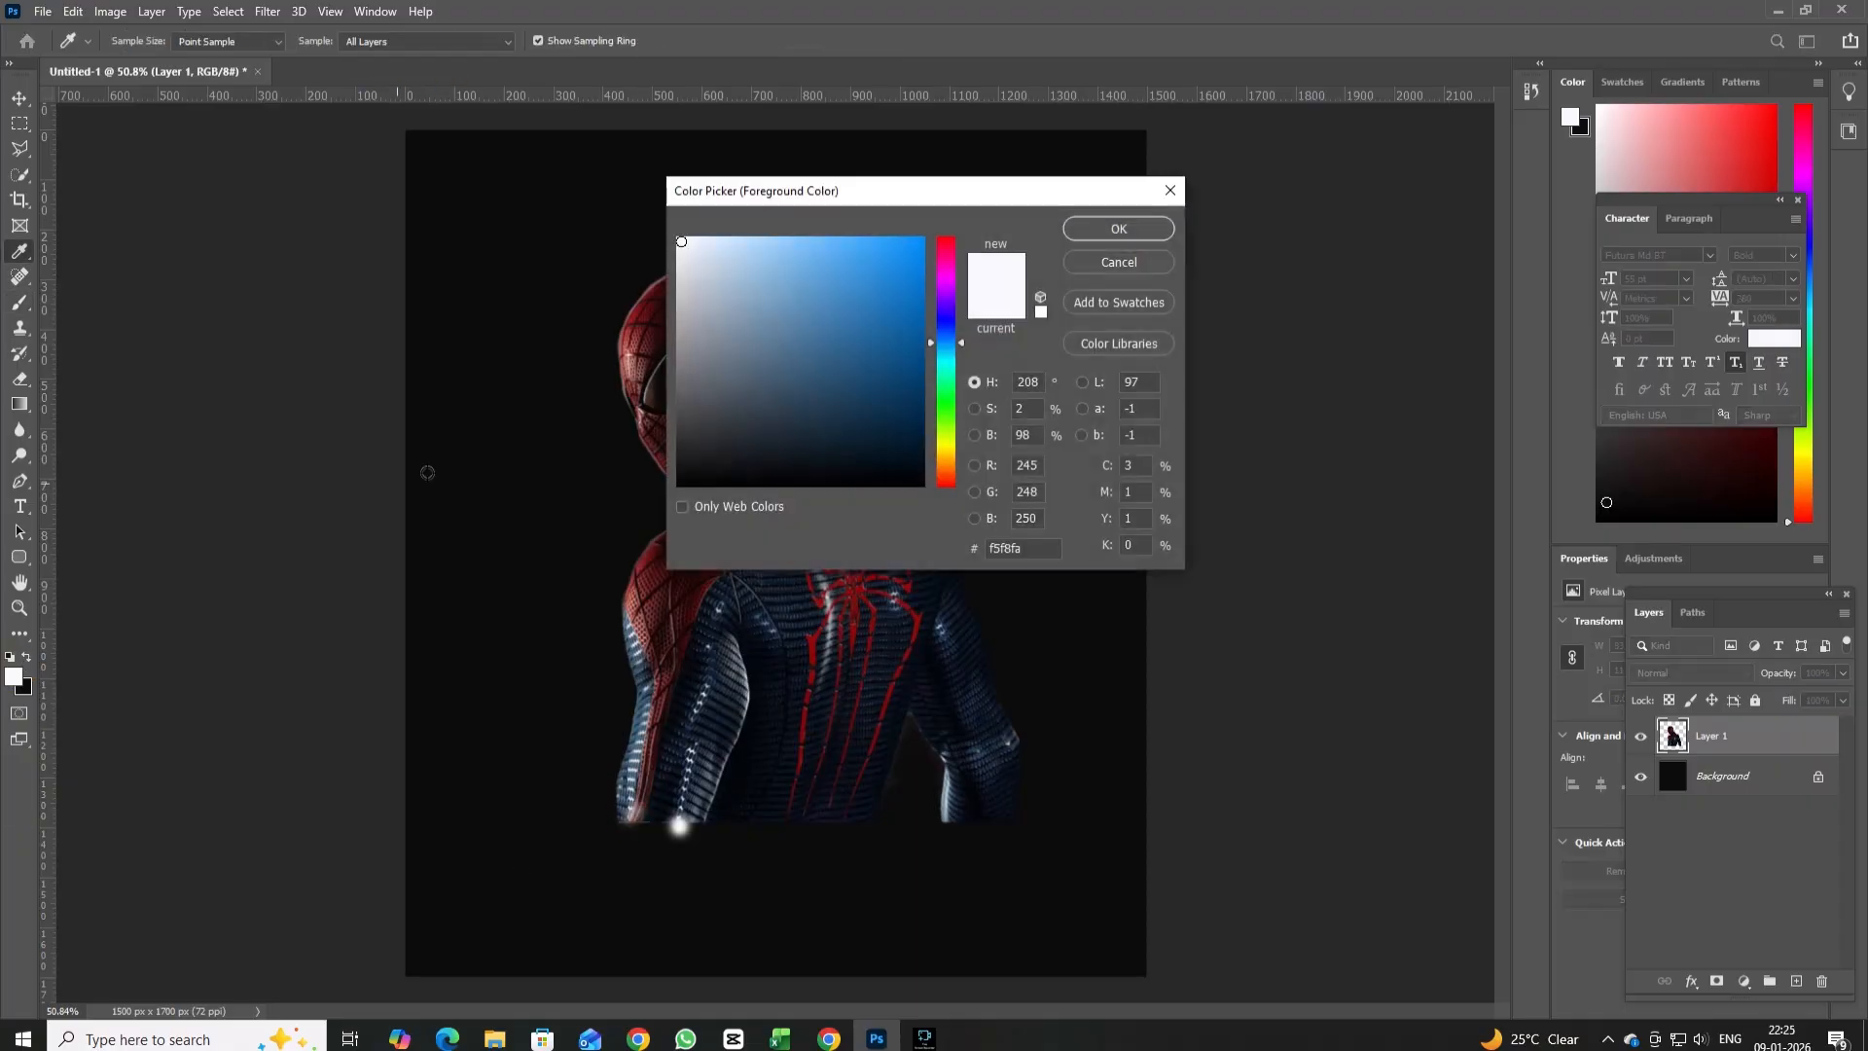
{"action": "left_click", "coordinate": [686, 476]}
{"action": "left_click", "coordinate": [1119, 229]}
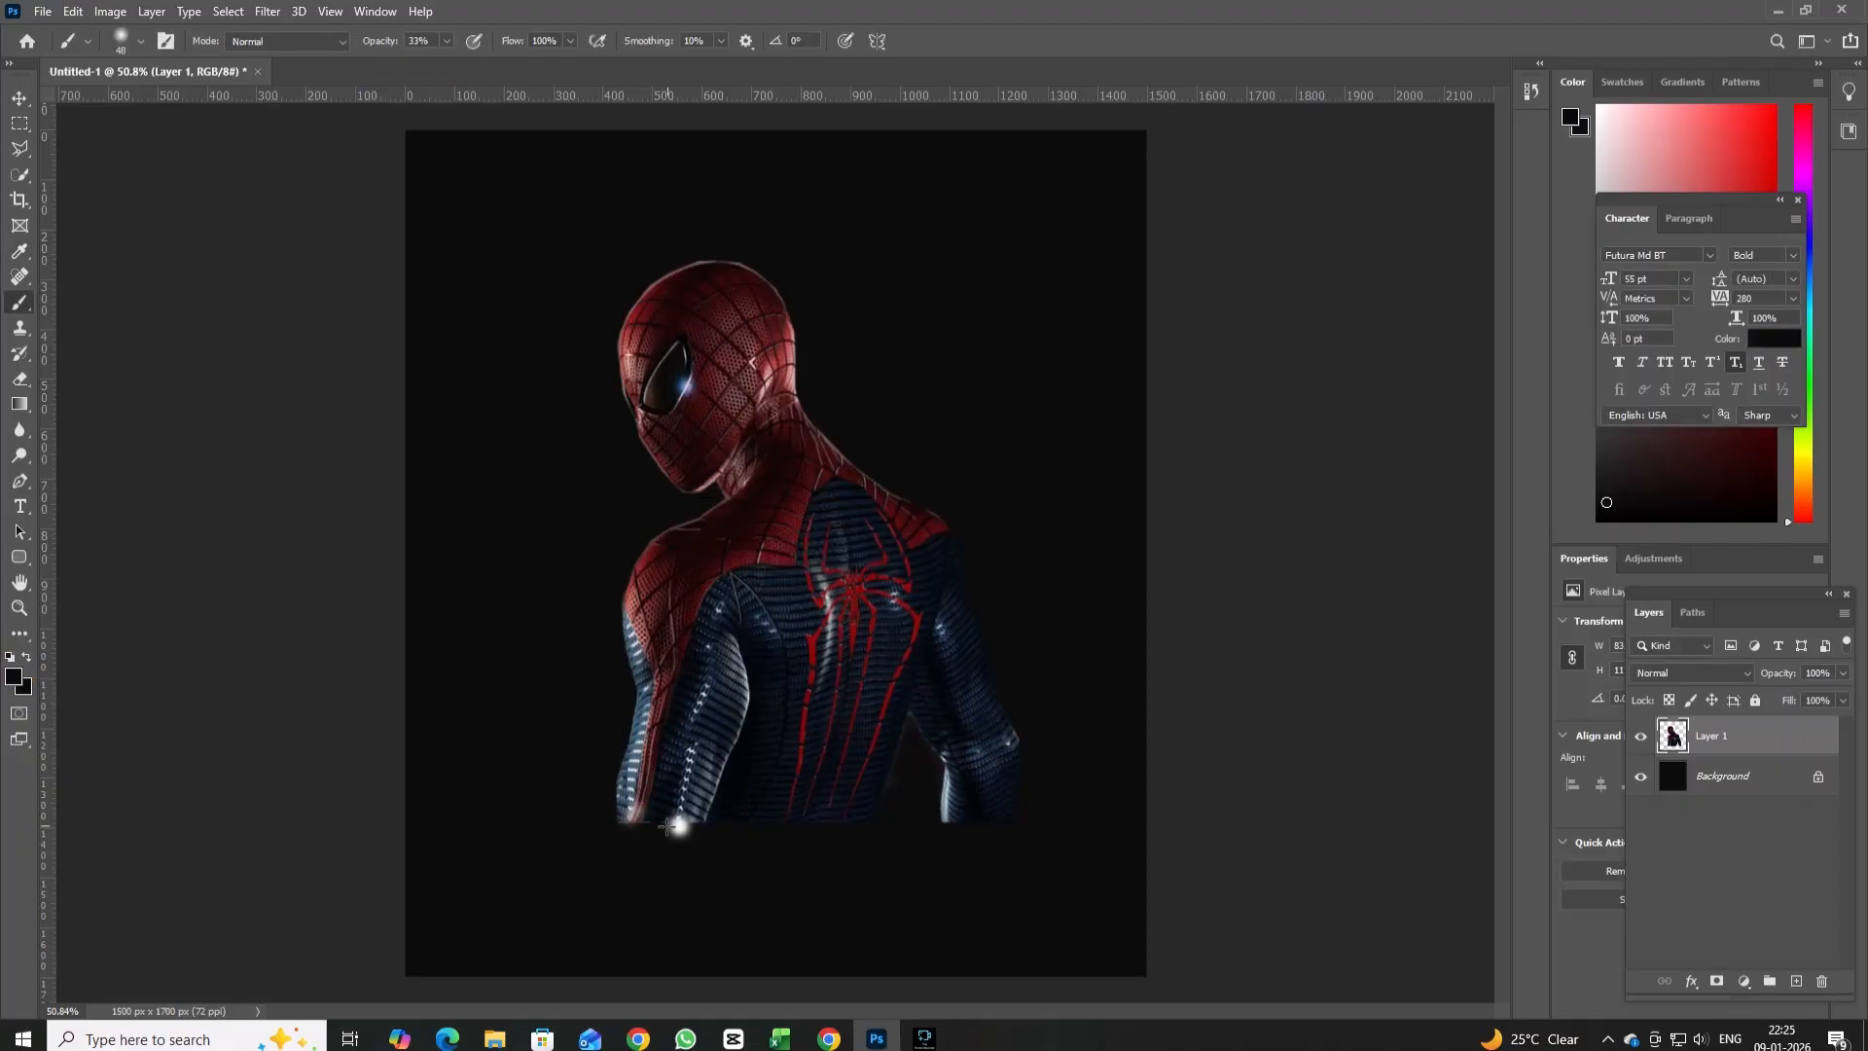
Try fading the bottom edge of the figure's arm with the dark brush, and undo back to the figure's original size.
{"action": "left_click_drag", "start_coordinate": [624, 813], "coordinate": [699, 827]}
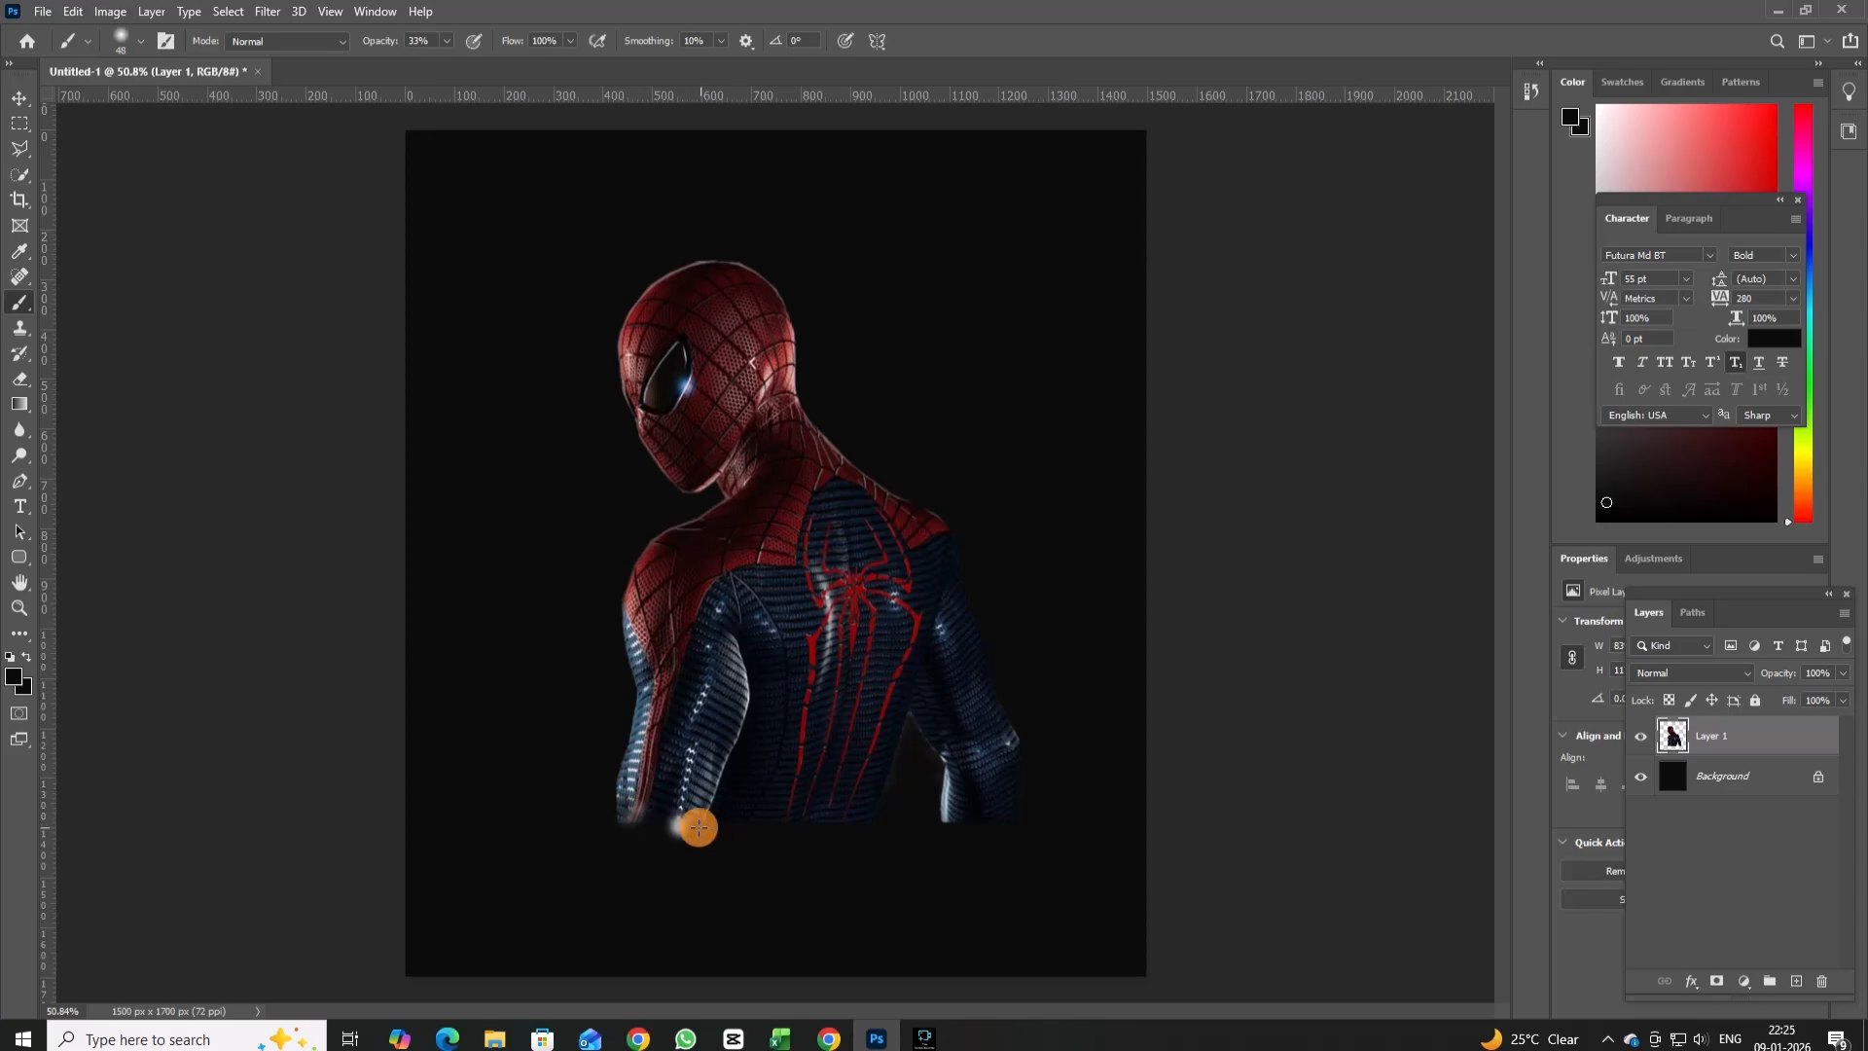
{"action": "key", "text": "ctrl+z"}
{"action": "key", "text": "ctrl+z"}
{"action": "key", "text": "ctrl+z"}
{"action": "key", "text": "ctrl+z"}
{"action": "key", "text": "ctrl+z"}
{"action": "key", "text": "ctrl+z"}
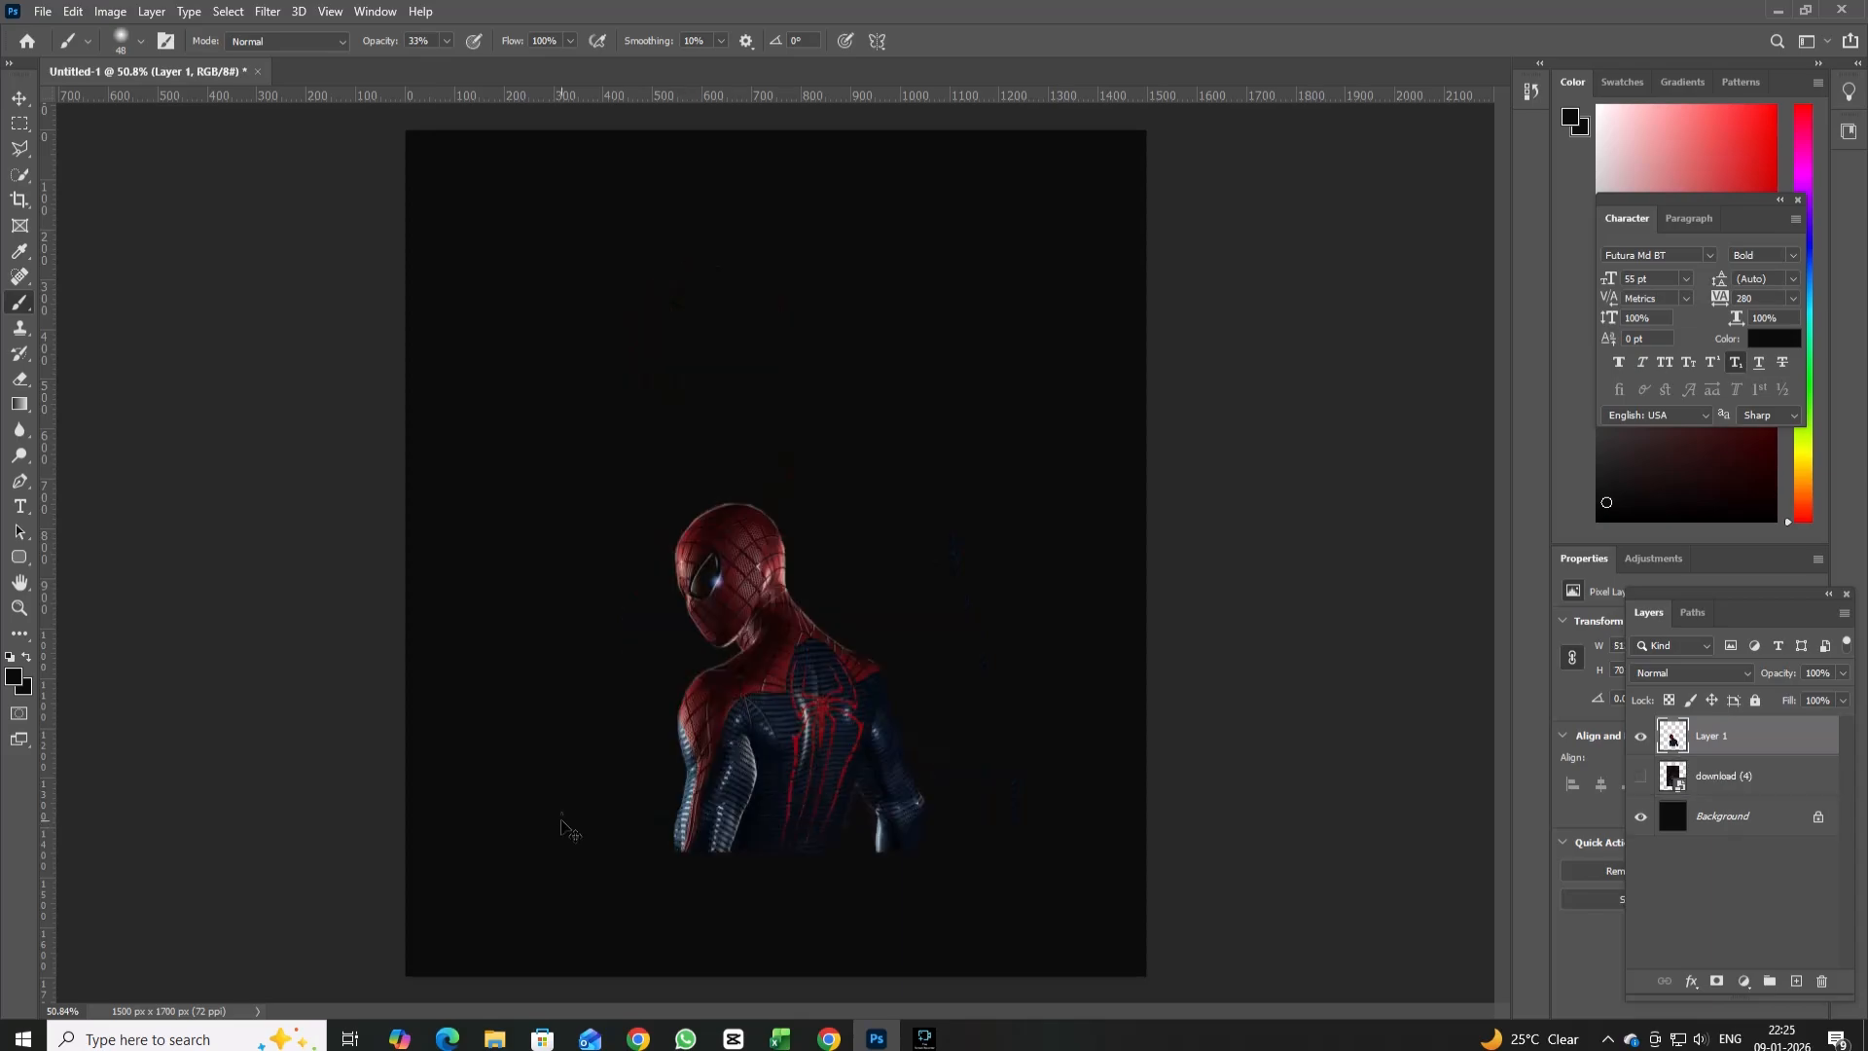
Scale the Spider-Man figure on Layer 1 to about 132% and position it near the middle of the canvas.
{"action": "left_click", "coordinate": [1748, 778]}
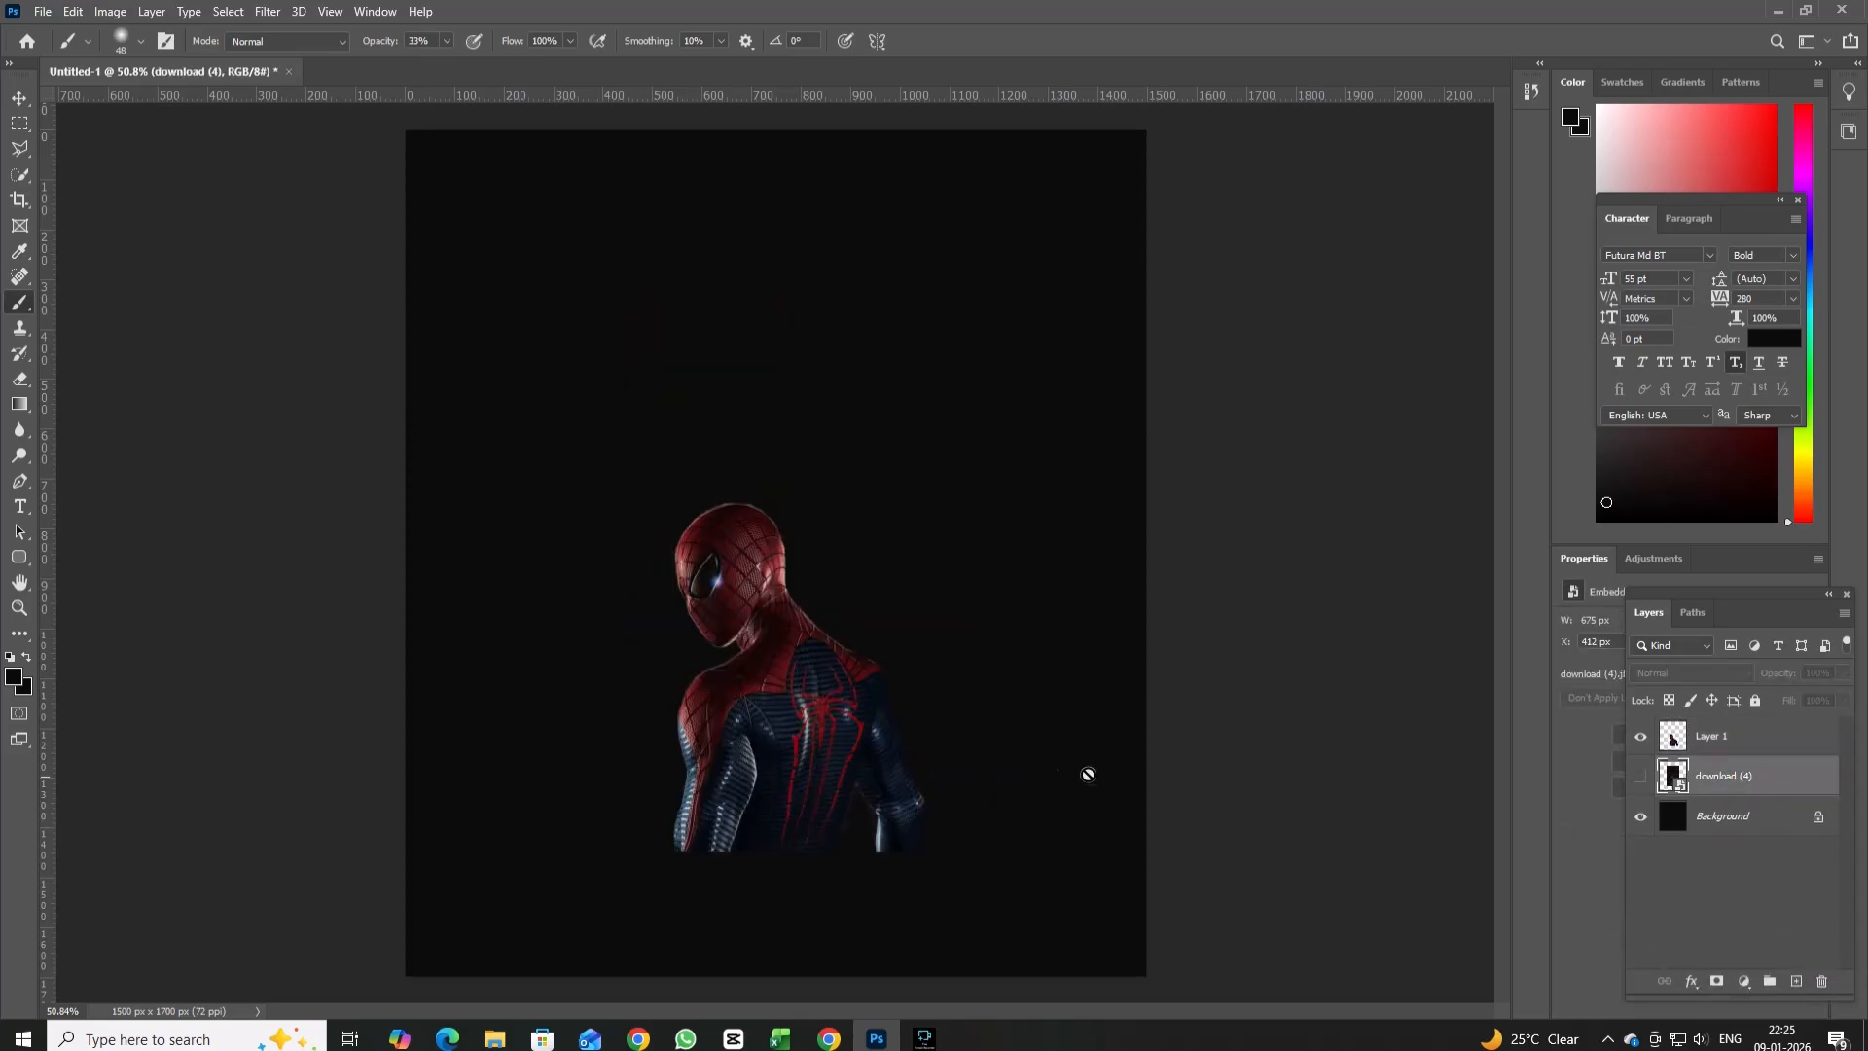
{"action": "left_click", "coordinate": [1739, 735]}
{"action": "key", "text": "ctrl+t"}
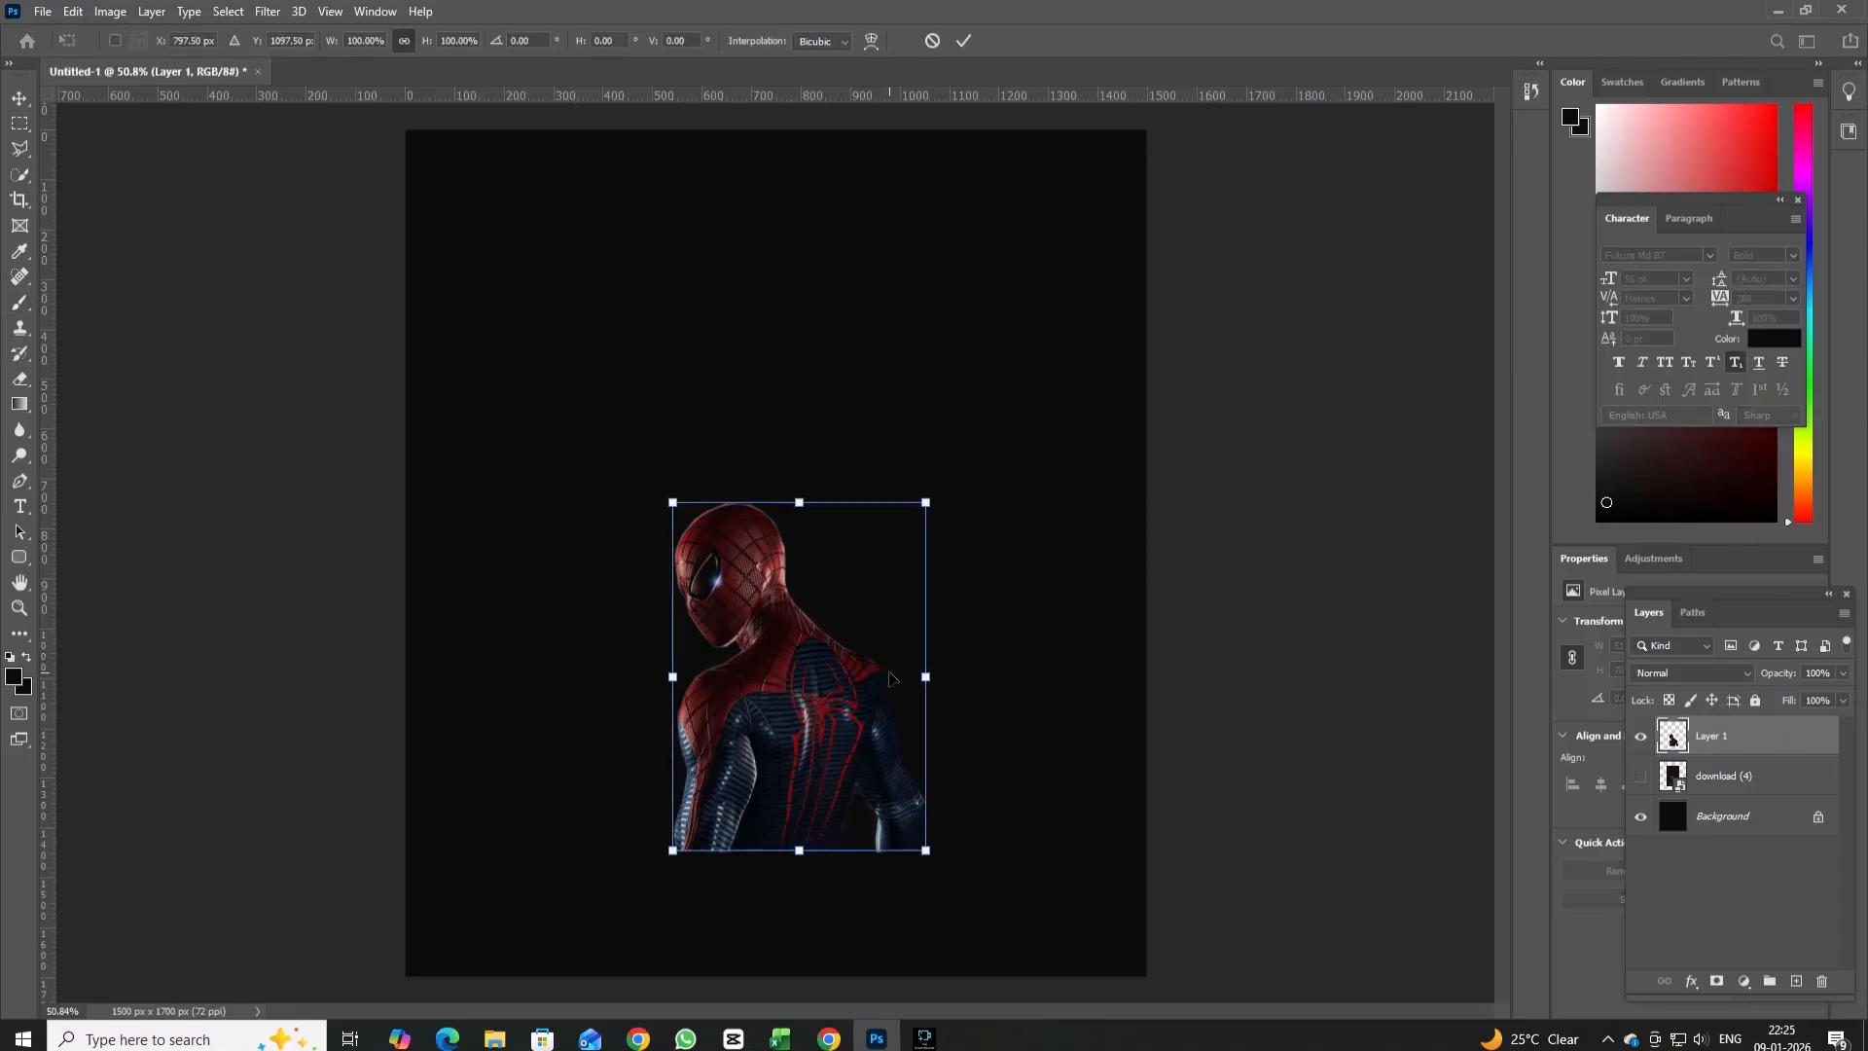
{"action": "left_click_drag", "start_coordinate": [834, 703], "coordinate": [812, 595]}
{"action": "left_click_drag", "start_coordinate": [903, 396], "coordinate": [984, 284]}
{"action": "left_click_drag", "start_coordinate": [796, 584], "coordinate": [794, 660]}
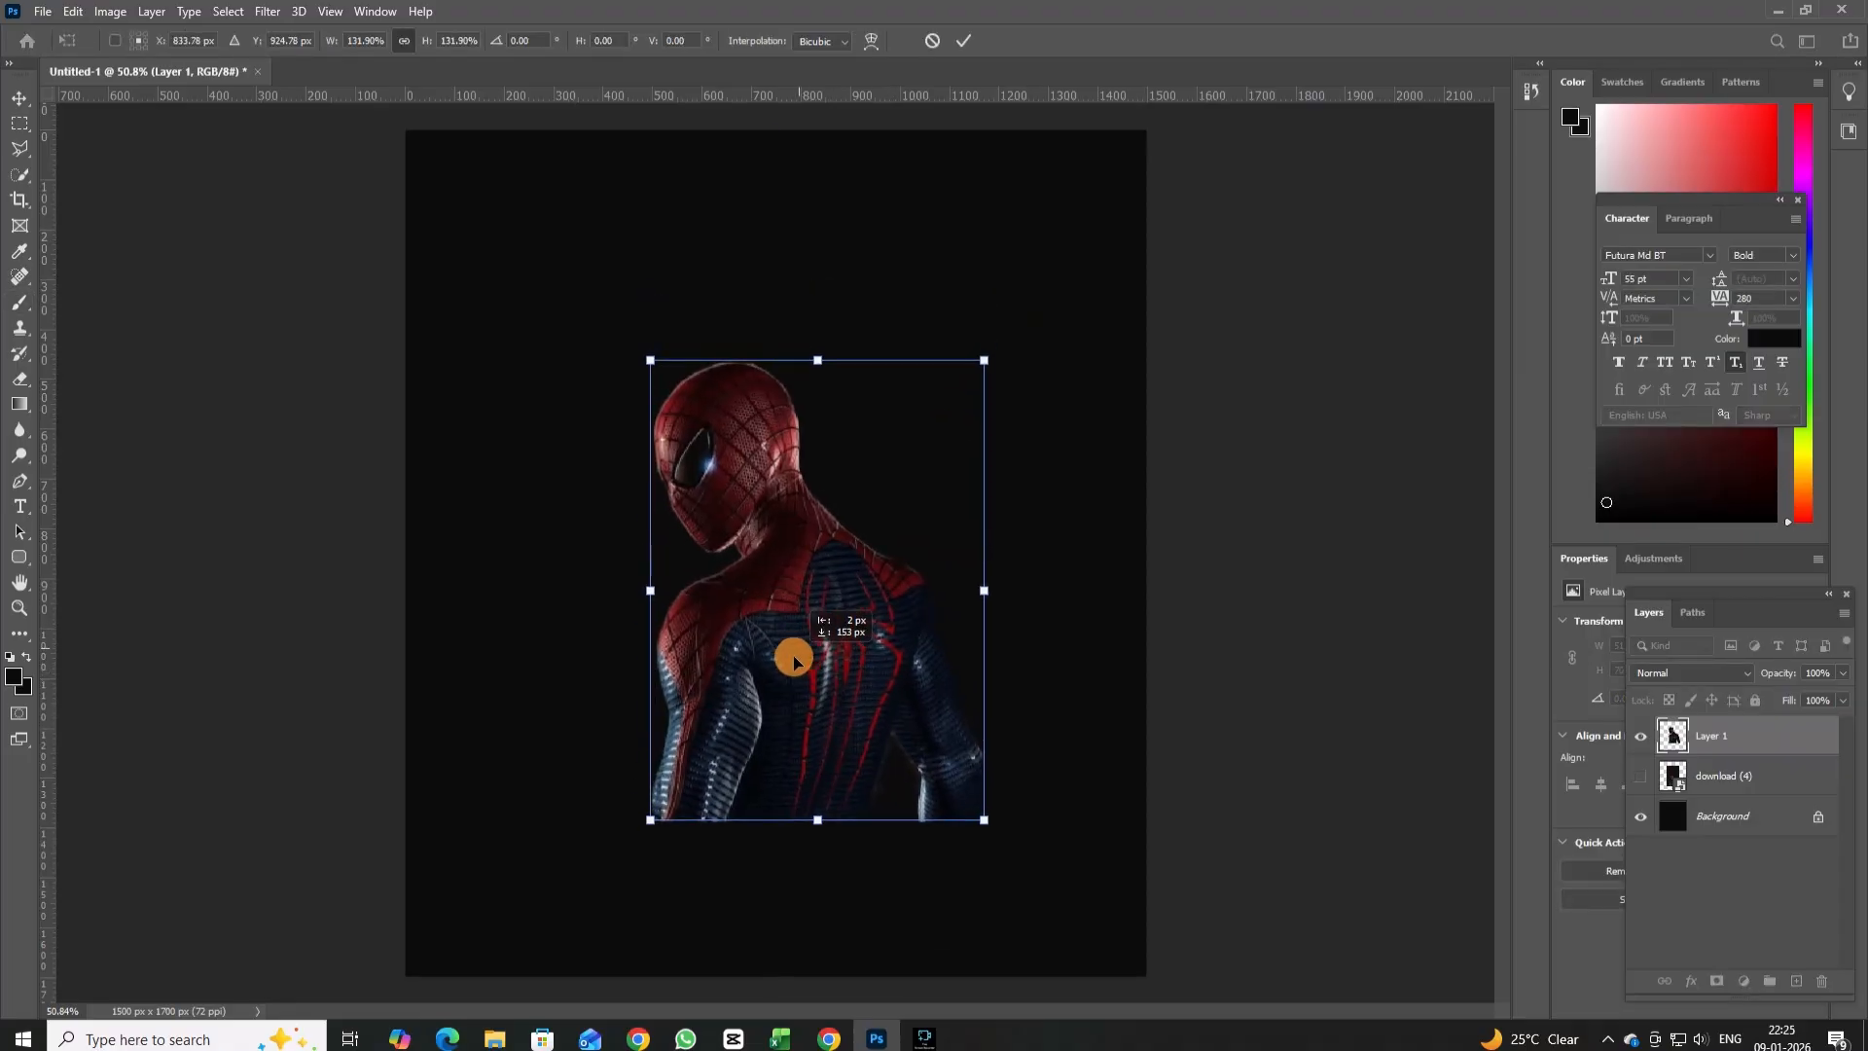
{"action": "left_click", "coordinate": [19, 97]}
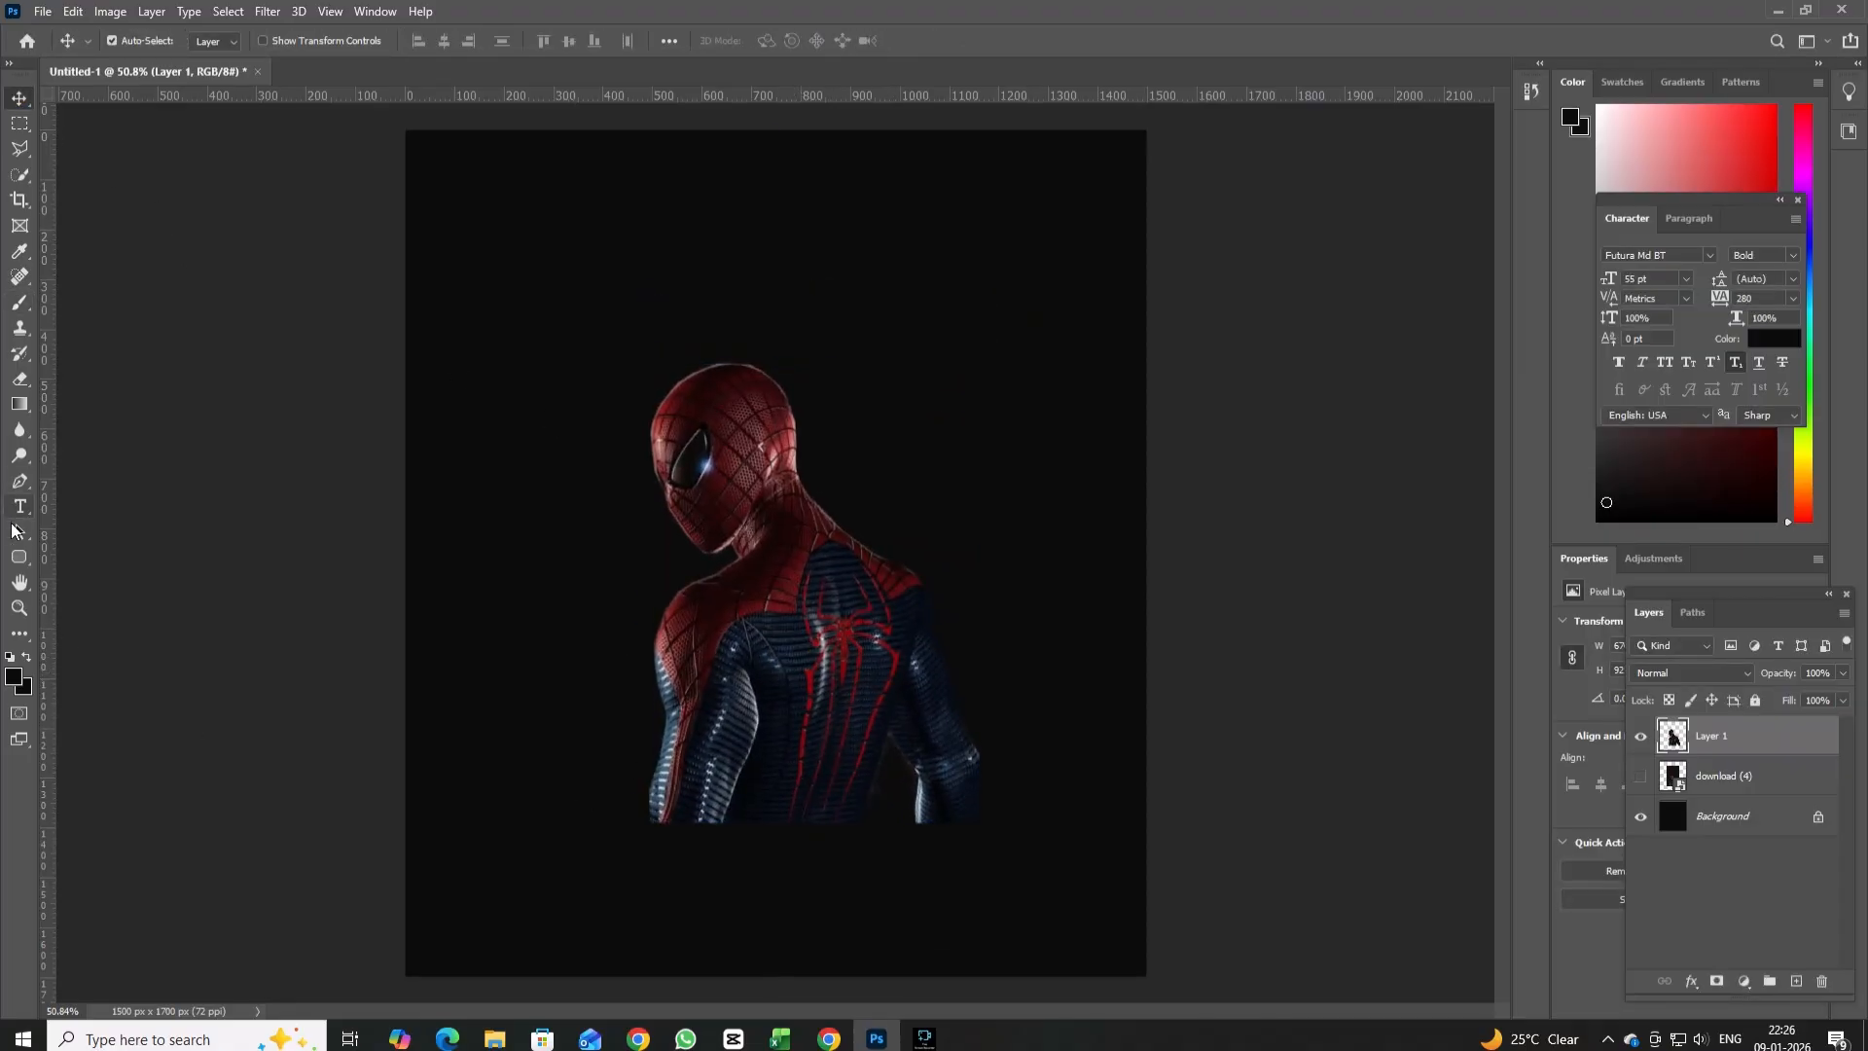
Fade the figure's cut-off bottom edge into the background with the near-black brush, raising the brush opacity to 68%.
{"action": "left_click", "coordinate": [20, 302]}
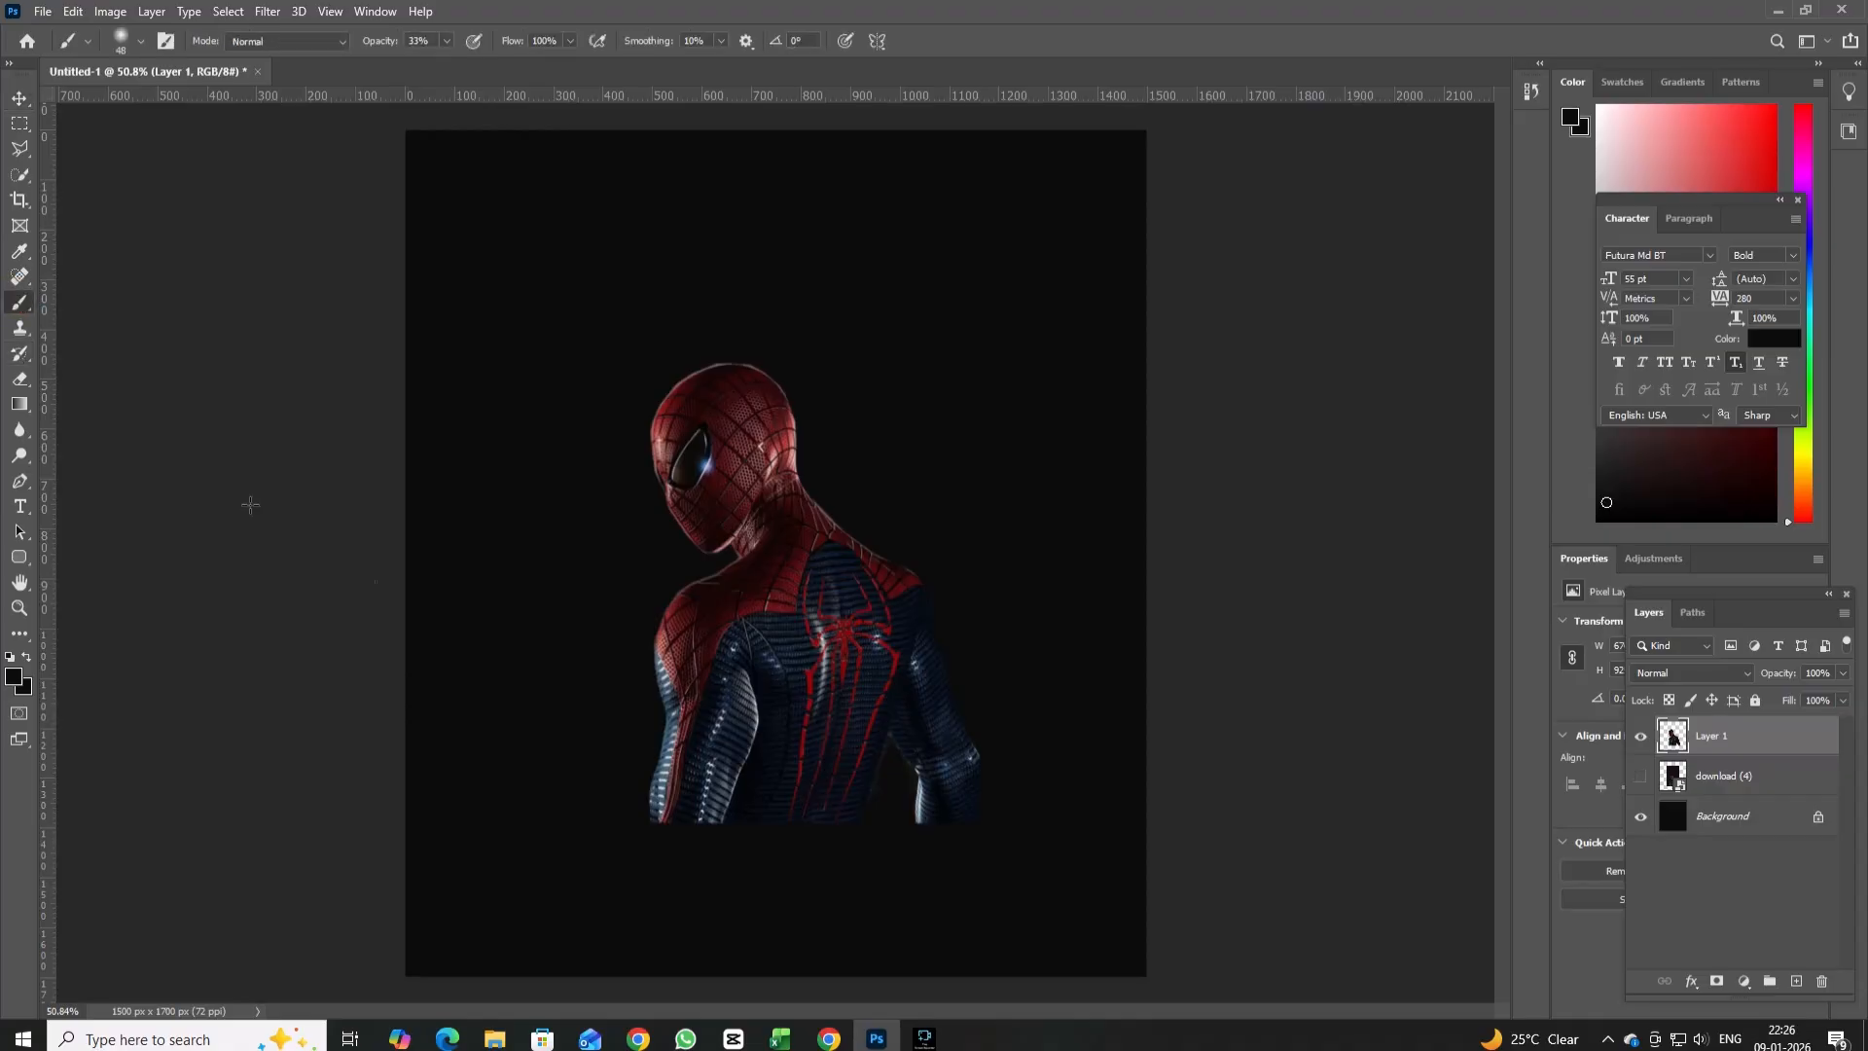
{"action": "mouse_move", "coordinate": [695, 783]}
{"action": "left_mouse_down"}
{"action": "mouse_move", "coordinate": [688, 829]}
{"action": "mouse_move", "coordinate": [710, 775]}
{"action": "mouse_move", "coordinate": [712, 833]}
{"action": "left_mouse_up"}
{"action": "left_click", "coordinate": [444, 42]}
{"action": "left_click_drag", "start_coordinate": [445, 63], "coordinate": [478, 75]}
{"action": "mouse_move", "coordinate": [711, 807]}
{"action": "left_mouse_down"}
{"action": "mouse_move", "coordinate": [722, 776]}
{"action": "mouse_move", "coordinate": [692, 855]}
{"action": "mouse_move", "coordinate": [950, 802]}
{"action": "mouse_move", "coordinate": [976, 821]}
{"action": "mouse_move", "coordinate": [784, 879]}
{"action": "mouse_move", "coordinate": [671, 850]}
{"action": "mouse_move", "coordinate": [647, 805]}
{"action": "left_mouse_up"}
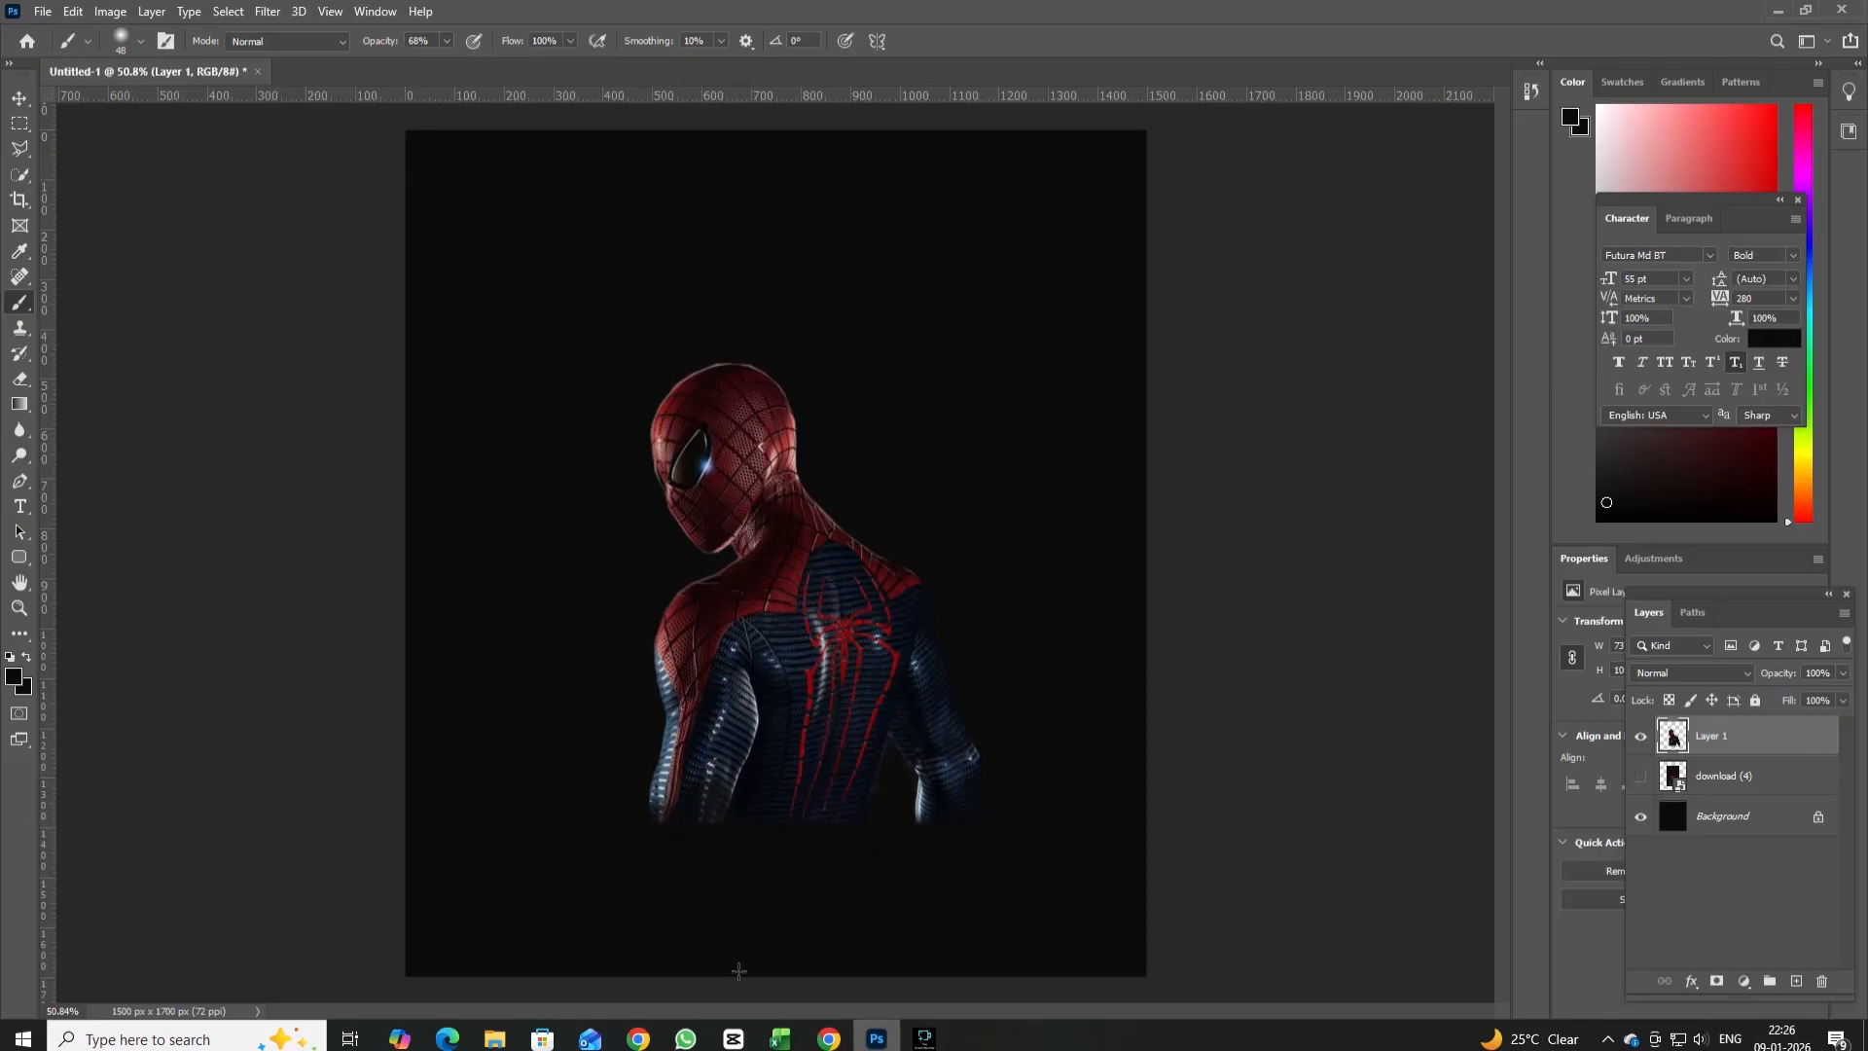
Enlarge the Spider-Man figure to about 105% and shift it slightly up and to the left.
{"action": "key", "text": "v"}
{"action": "key", "text": "ctrl+t"}
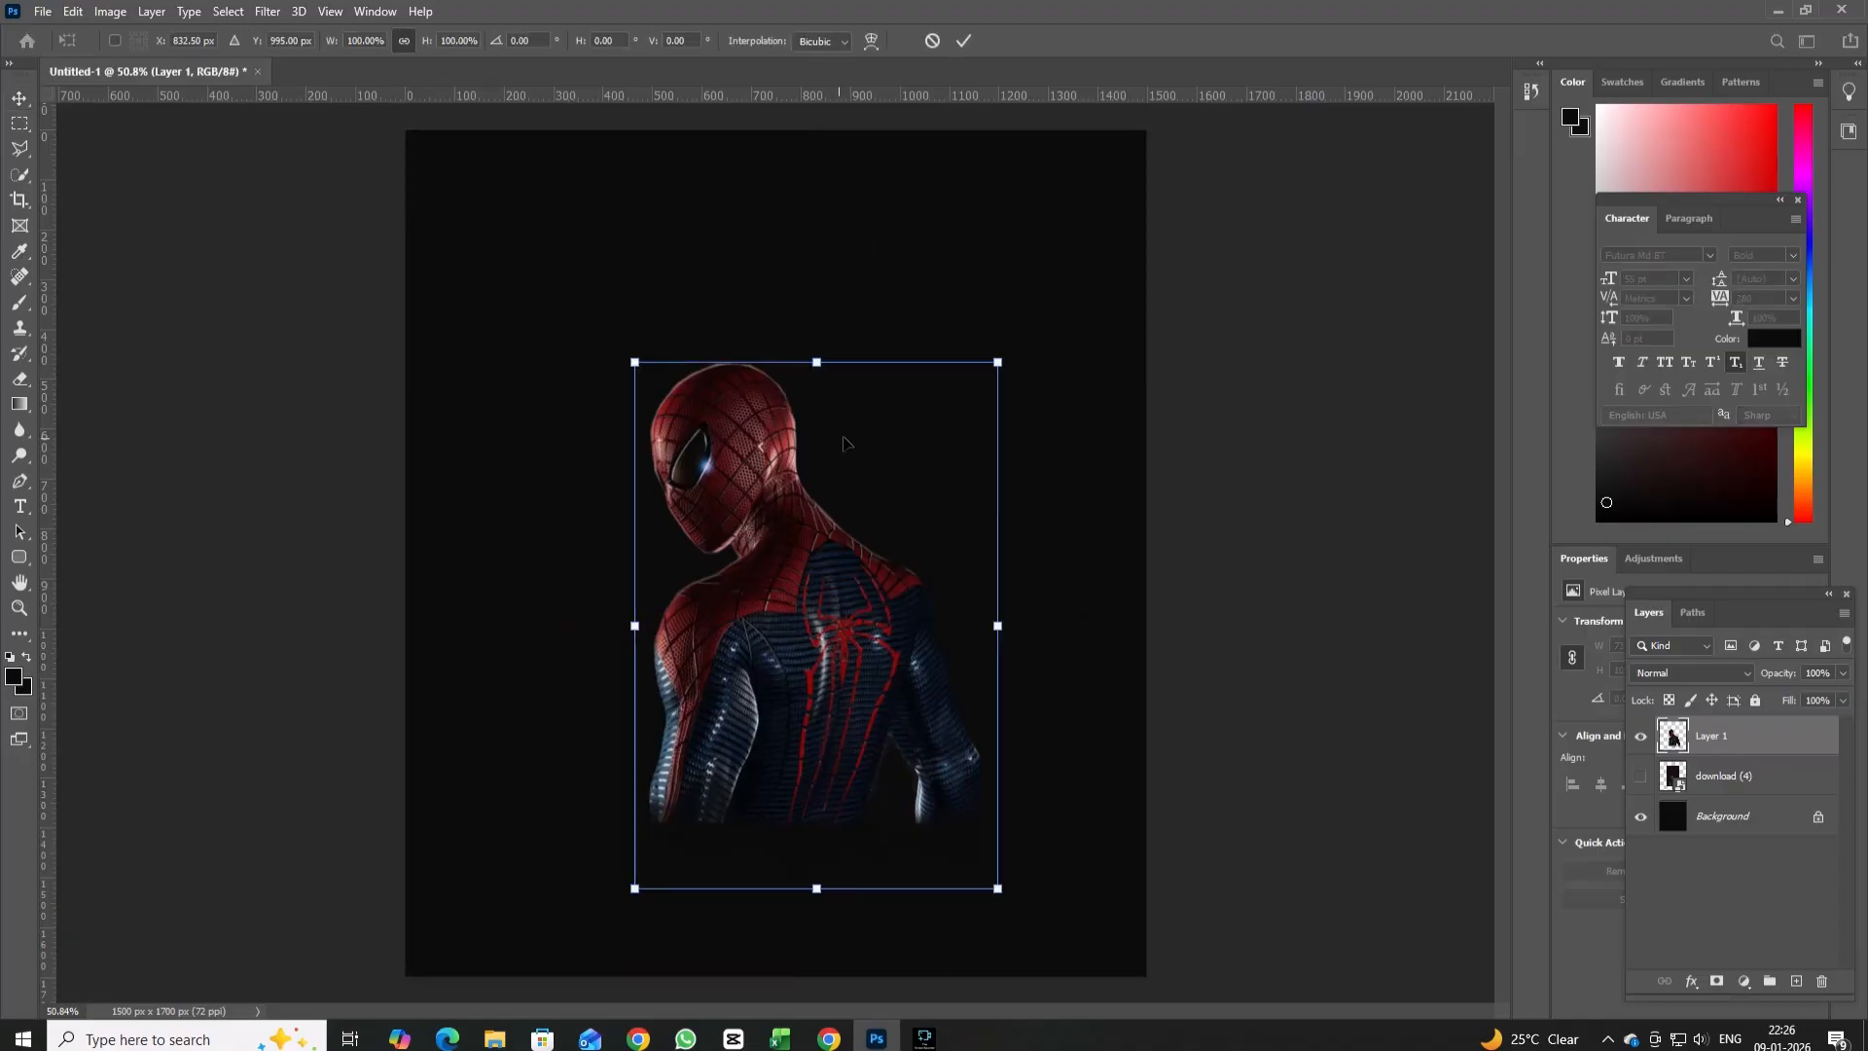
{"action": "left_click_drag", "start_coordinate": [997, 362], "coordinate": [1021, 334]}
{"action": "left_click_drag", "start_coordinate": [818, 613], "coordinate": [805, 604]}
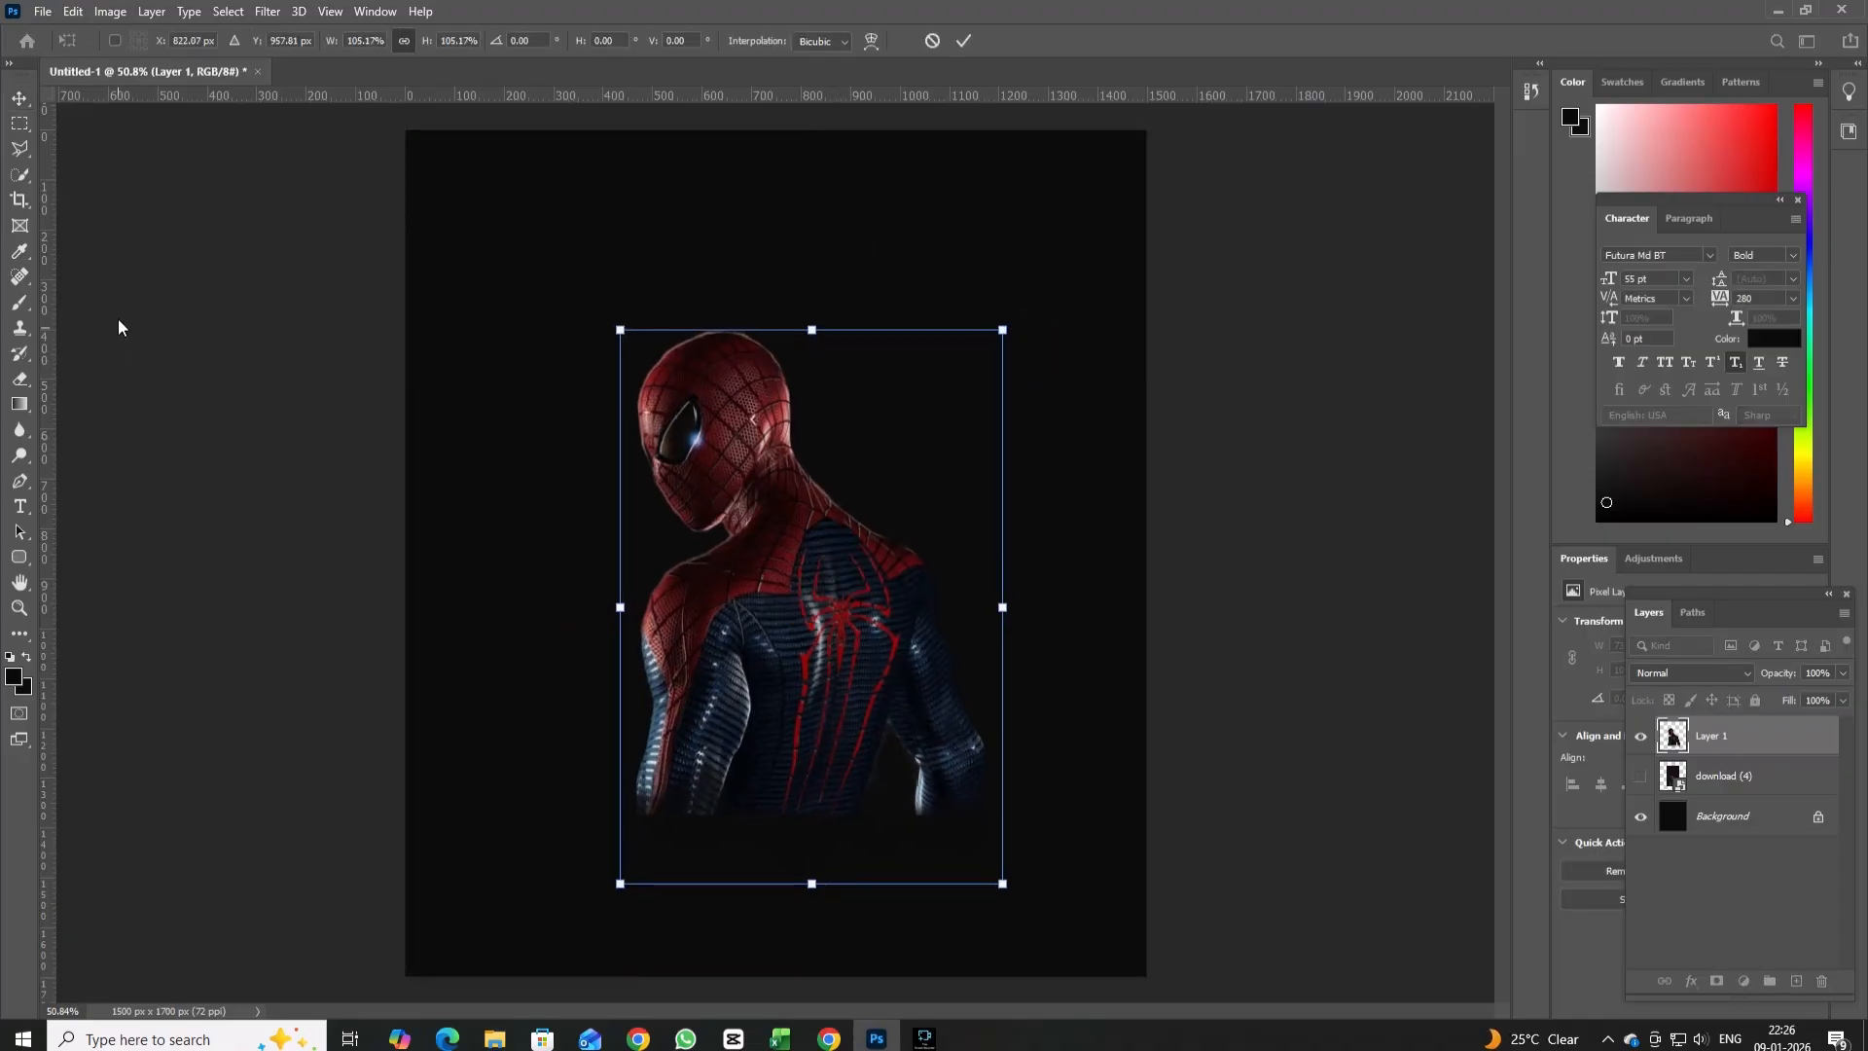
{"action": "left_click", "coordinate": [20, 98]}
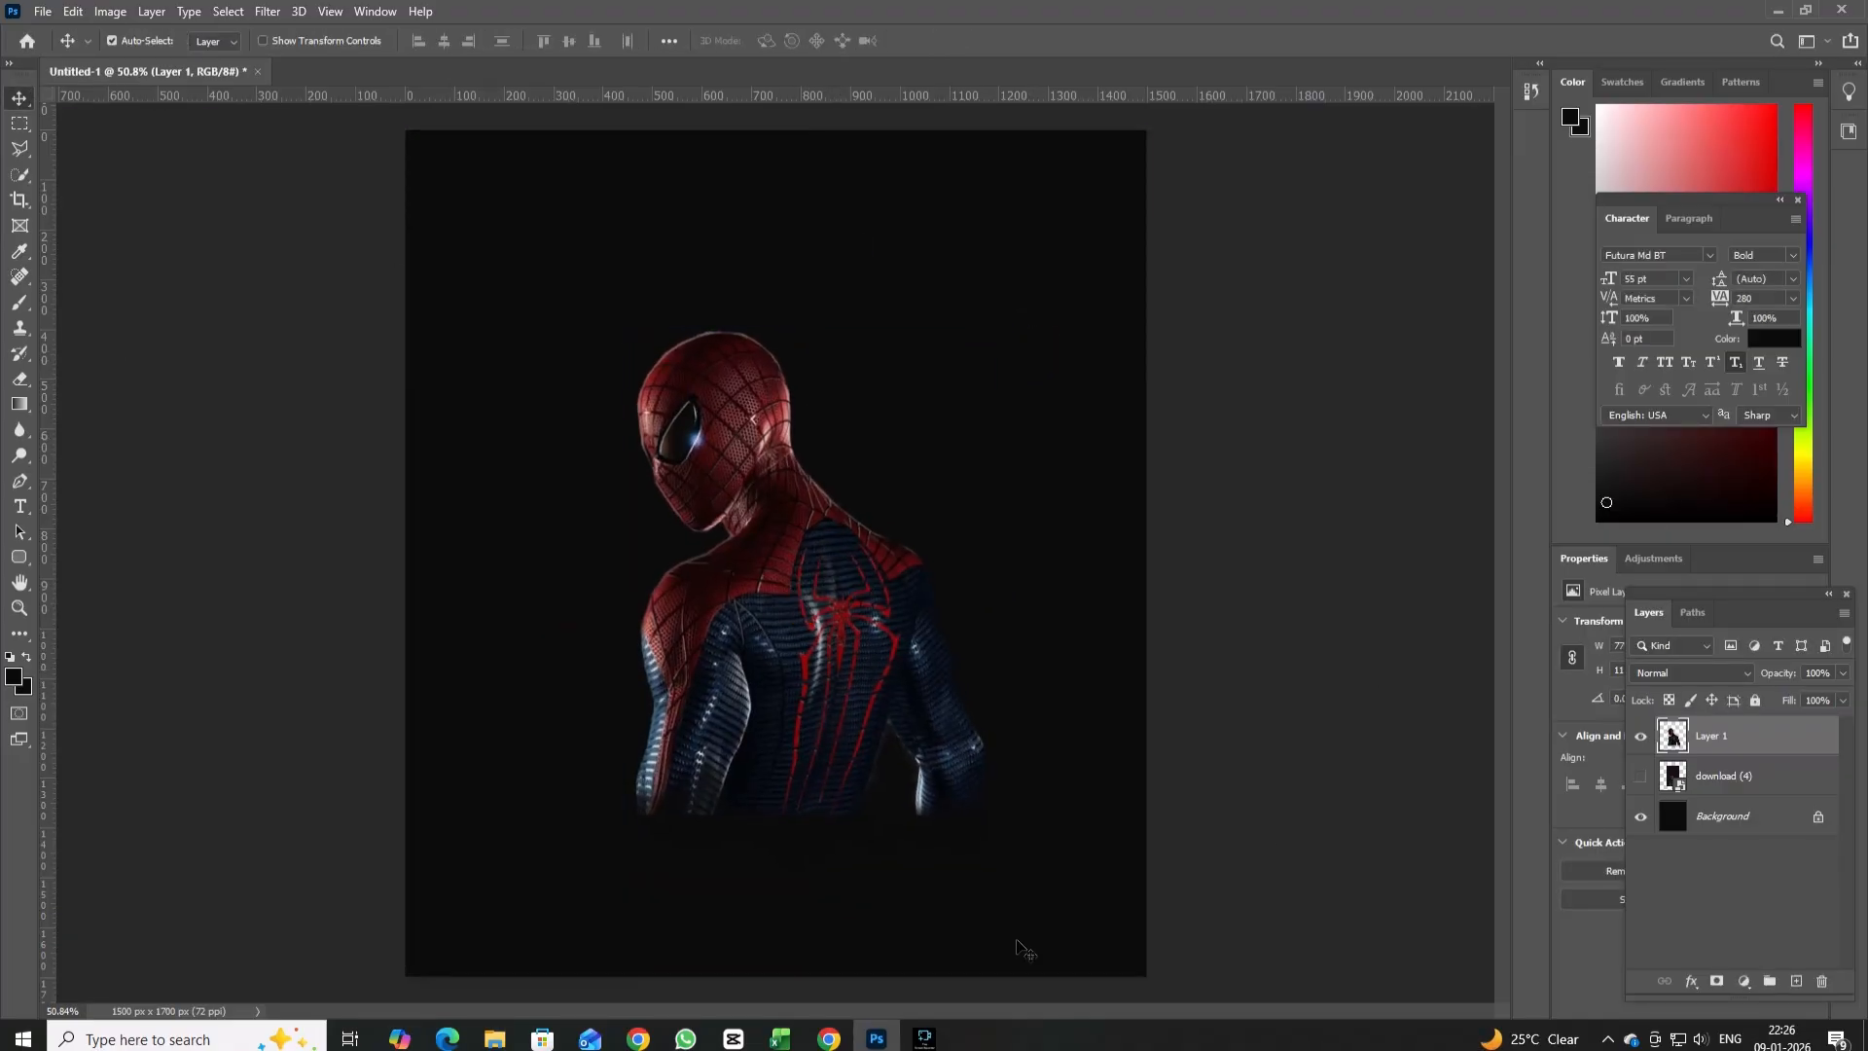
Add the text "SPIDER-MAN" near the upper-left corner of the poster.
{"action": "left_click", "coordinate": [19, 506]}
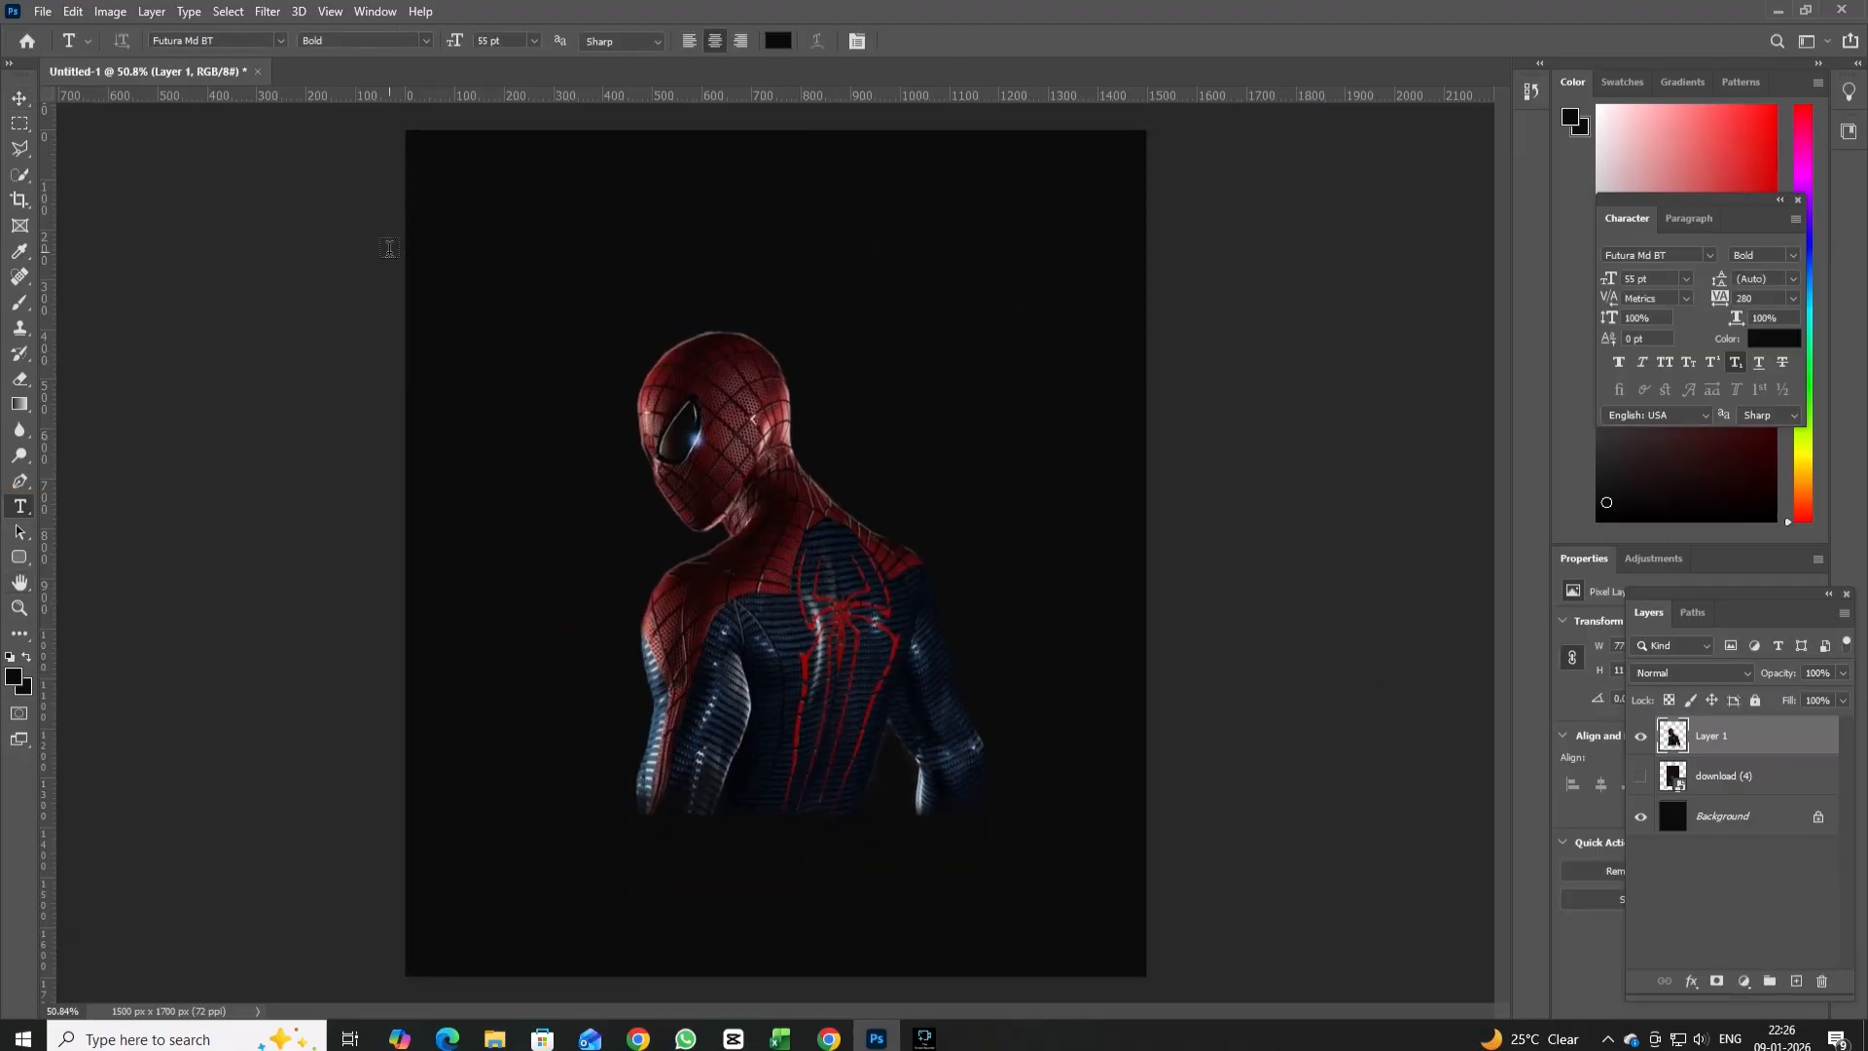
{"action": "left_click", "coordinate": [460, 200]}
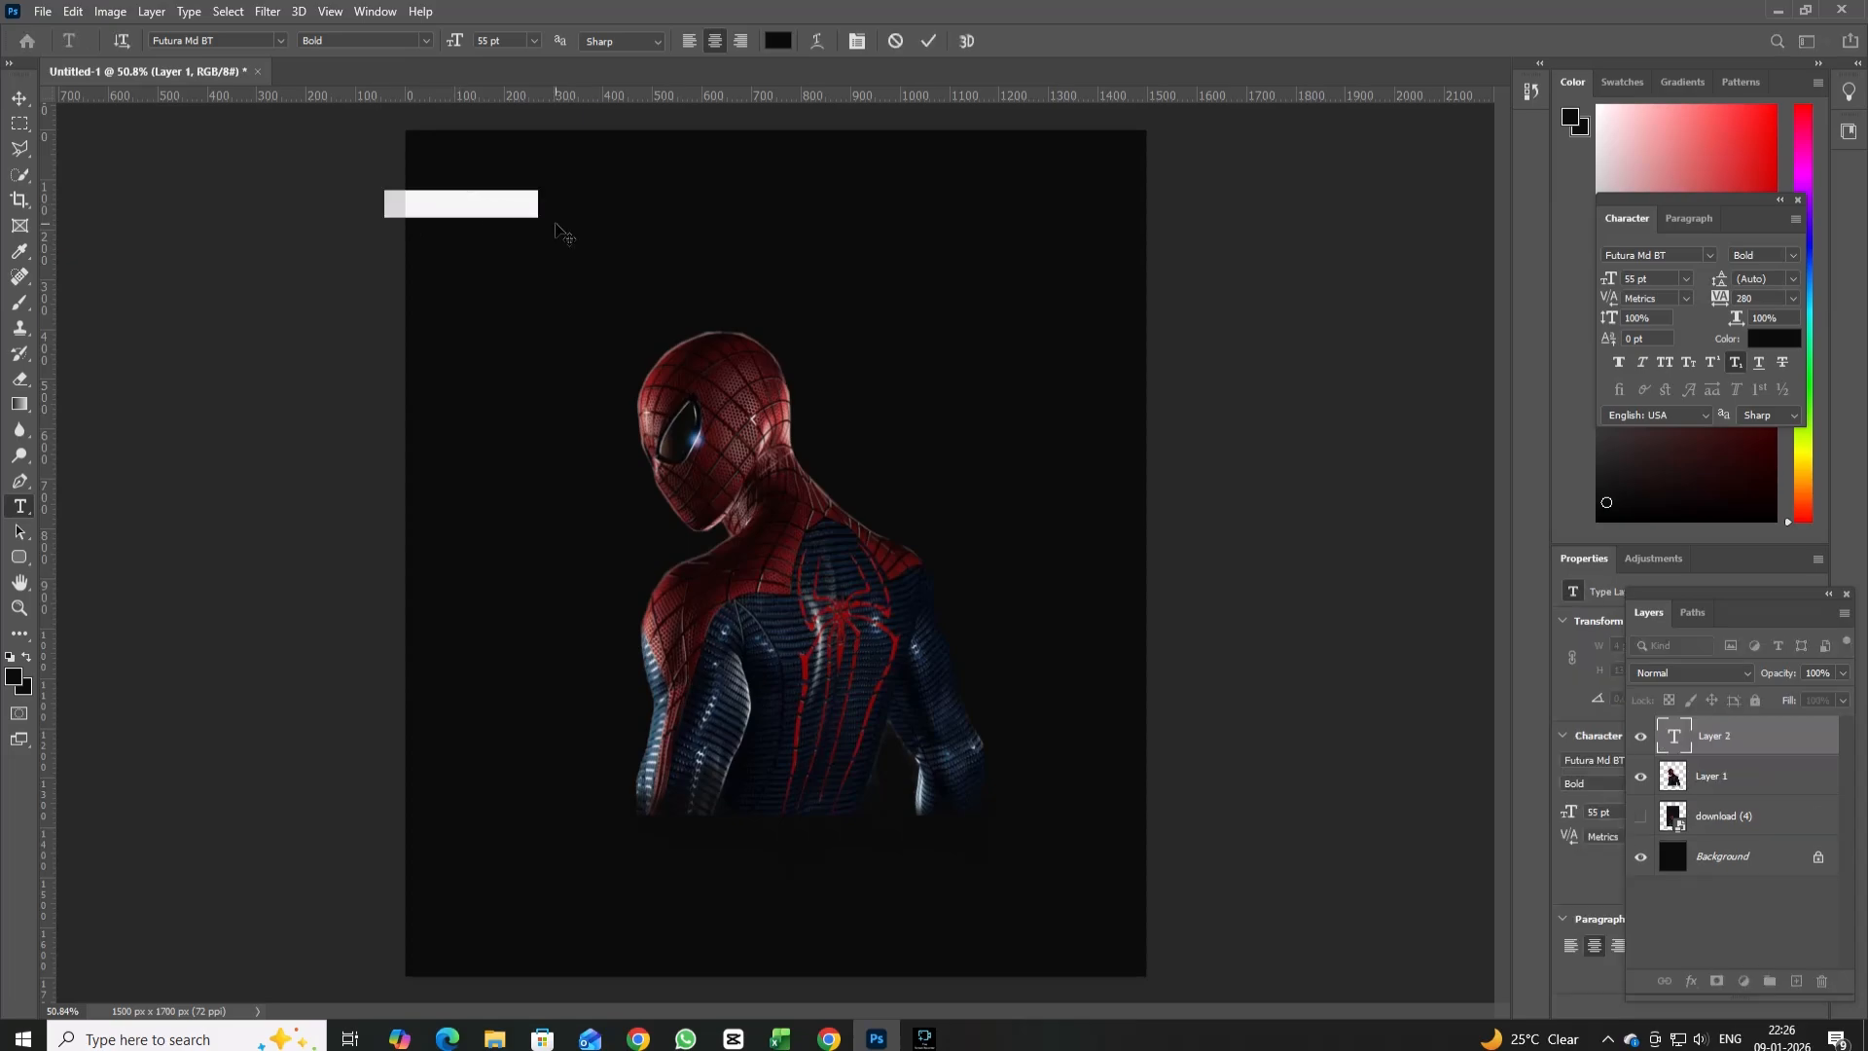
{"action": "key", "text": "BackSpace"}
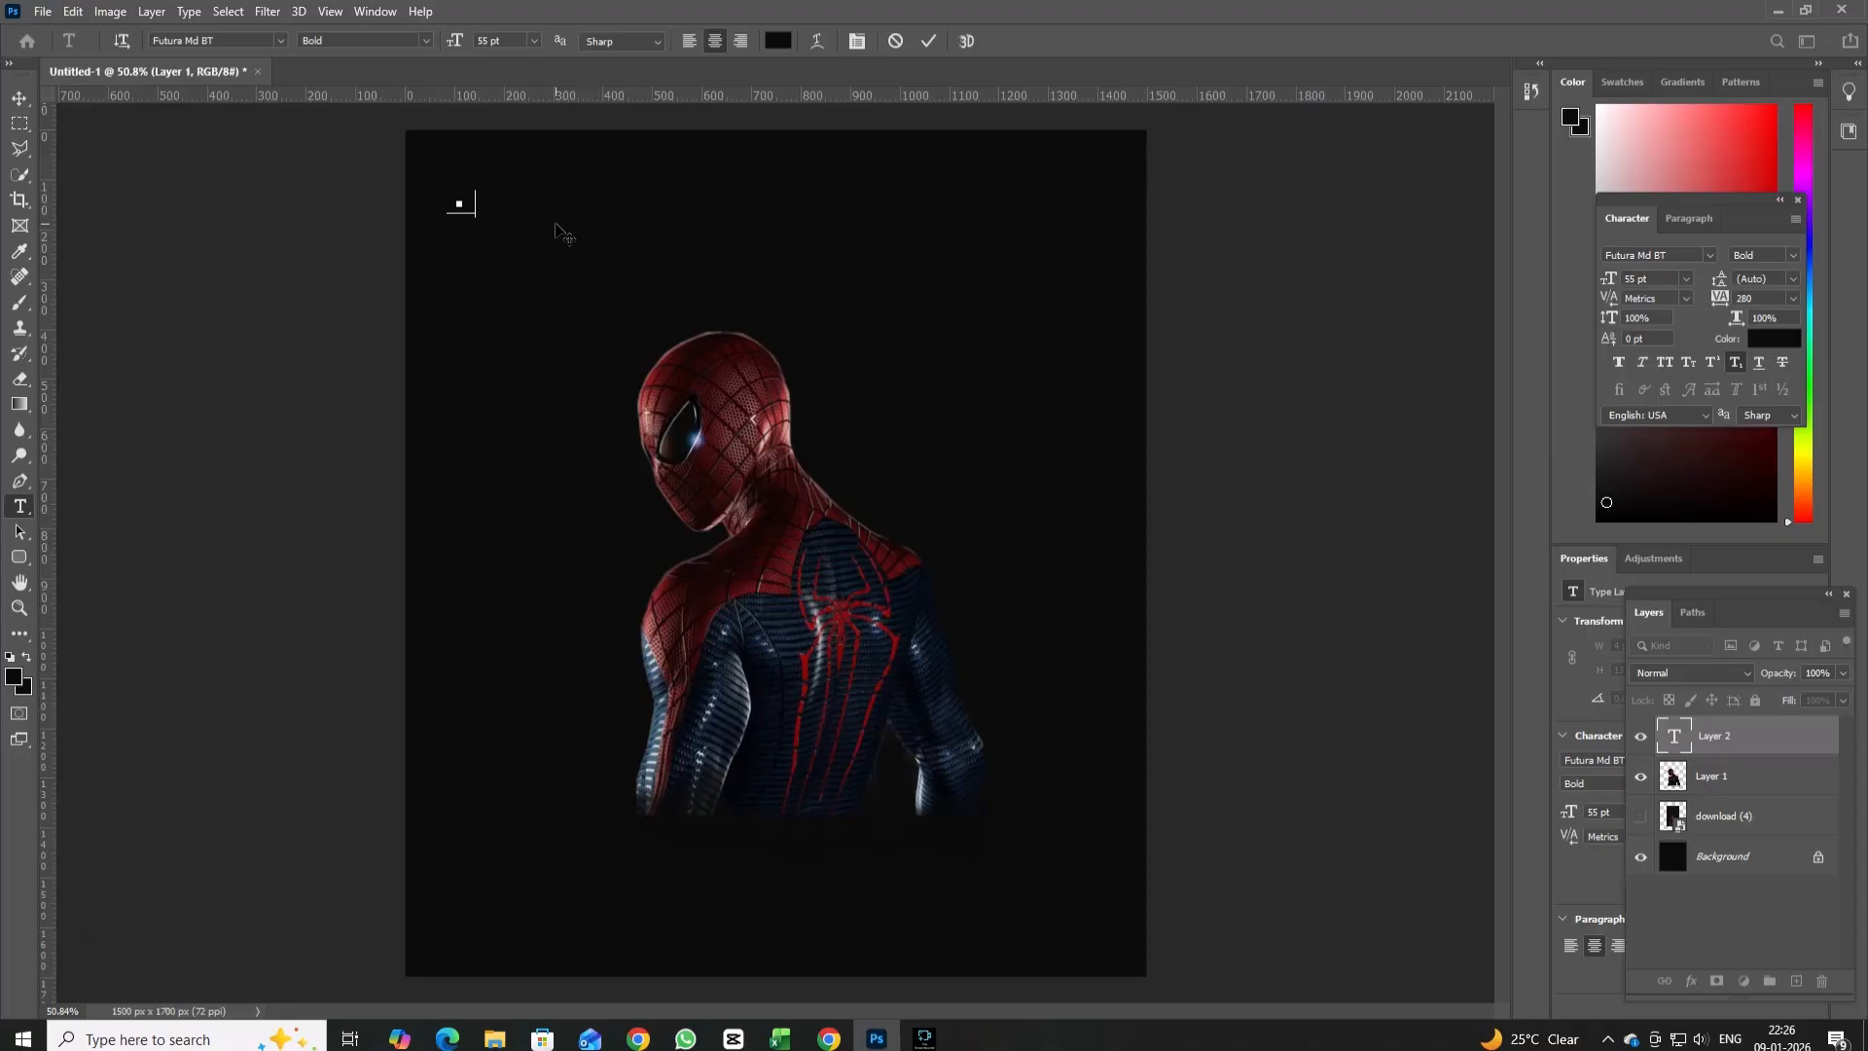
{"action": "type", "text": "DER-MAN"}
{"action": "left_click", "coordinate": [25, 100]}
{"action": "key", "text": "t"}
{"action": "left_click", "coordinate": [443, 195]}
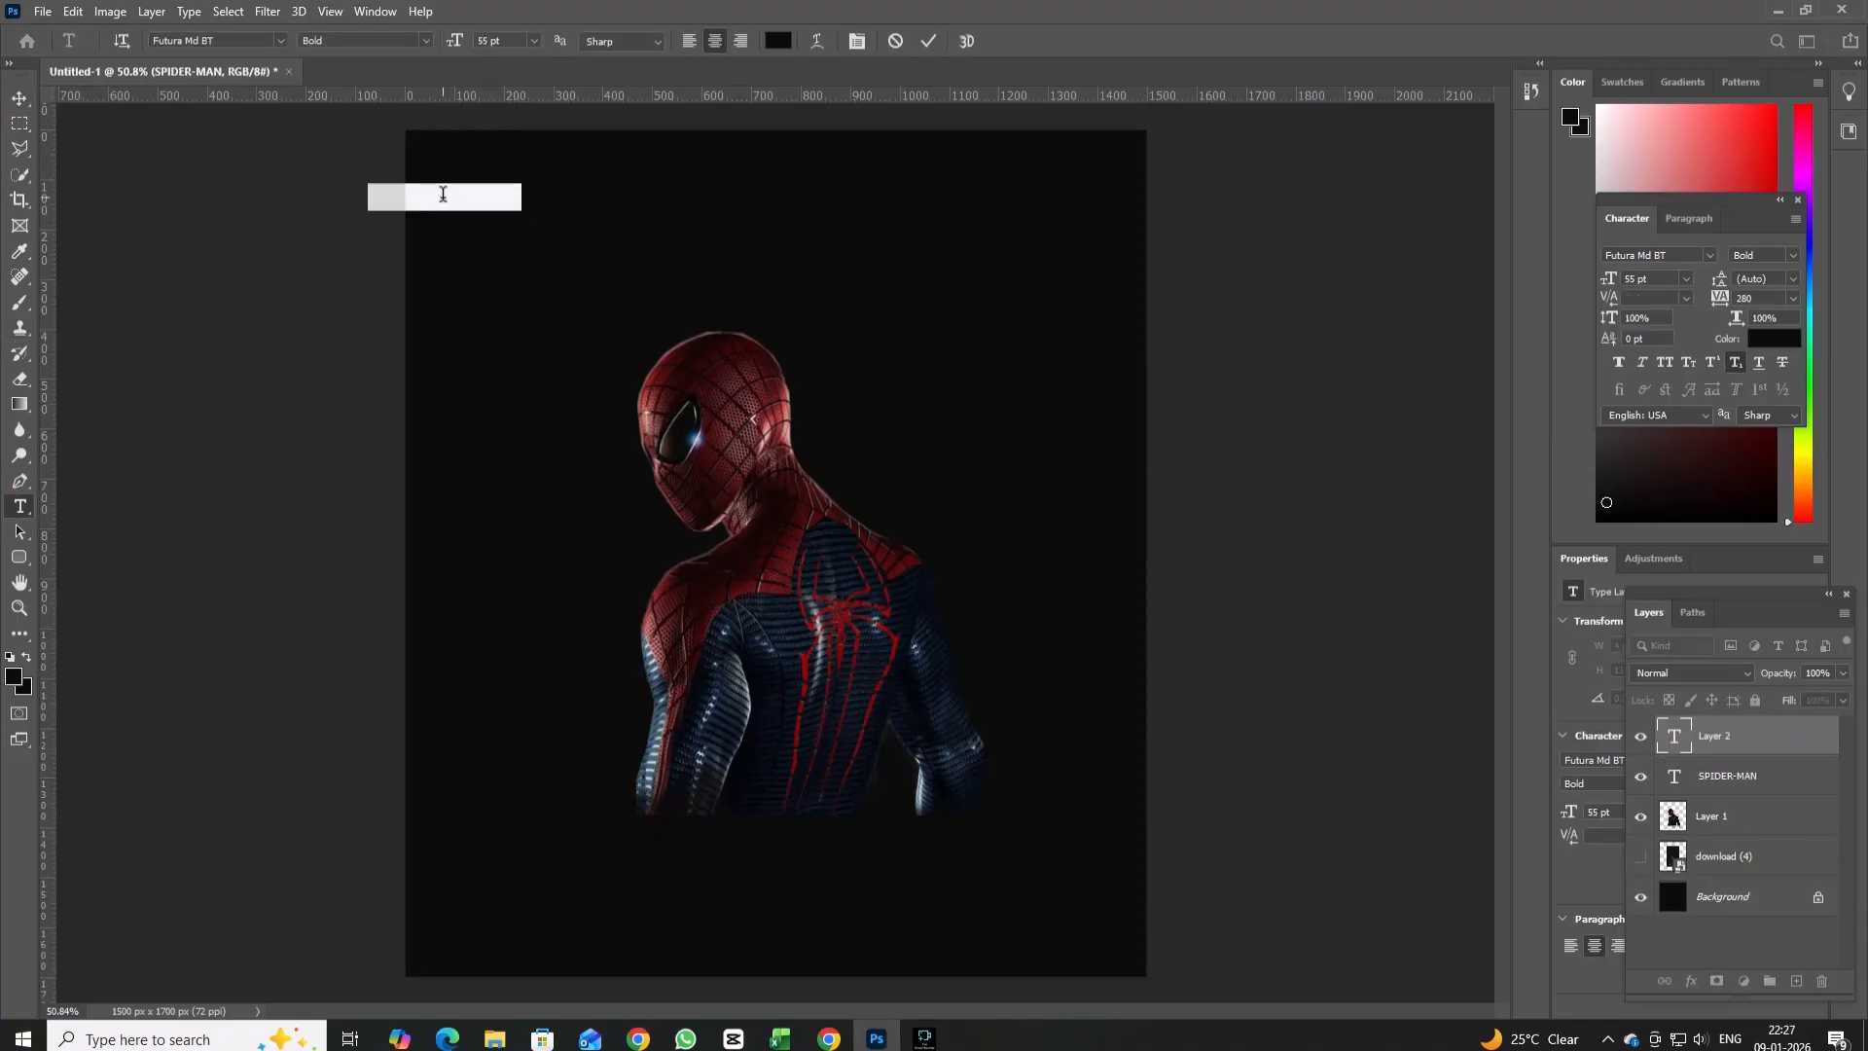
{"action": "key", "text": "BackSpace"}
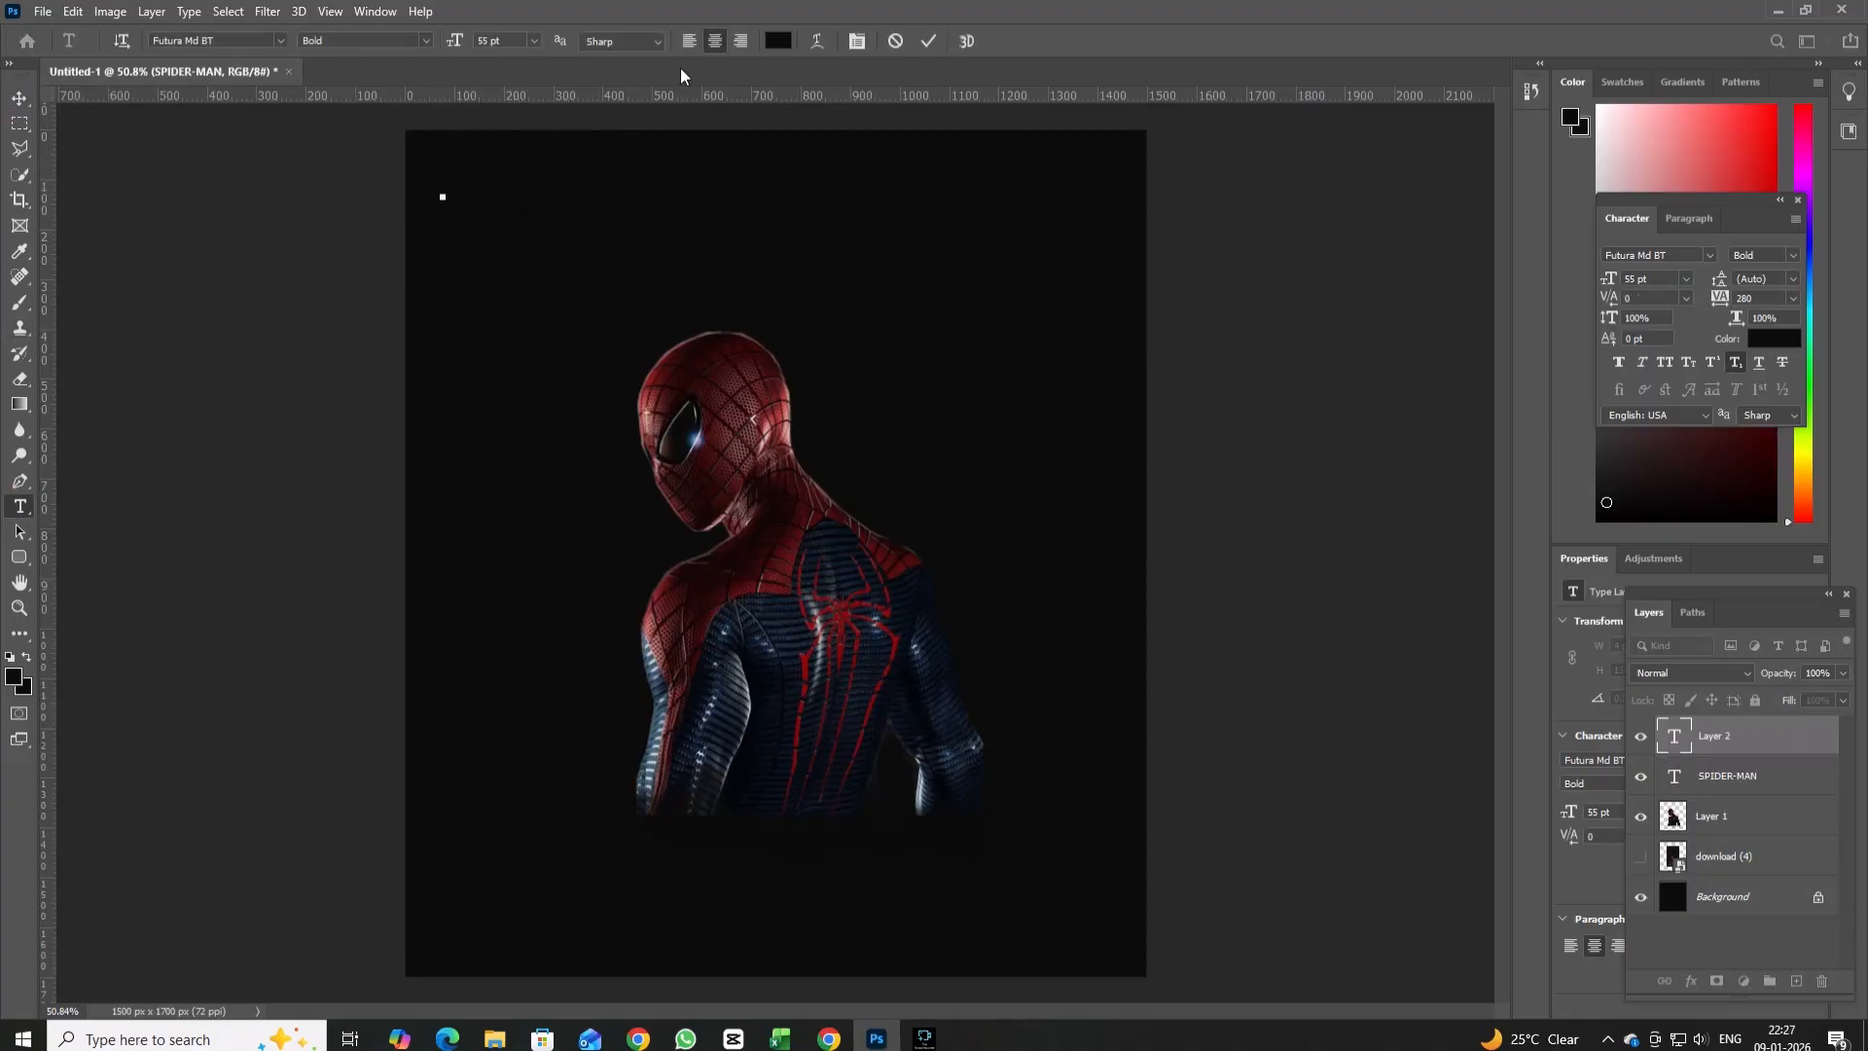
{"action": "left_click", "coordinate": [487, 194]}
Scale the SPIDER-MAN text to about 398% and centre it above the figure near the poster's upper edge.
{"action": "left_click", "coordinate": [1742, 775]}
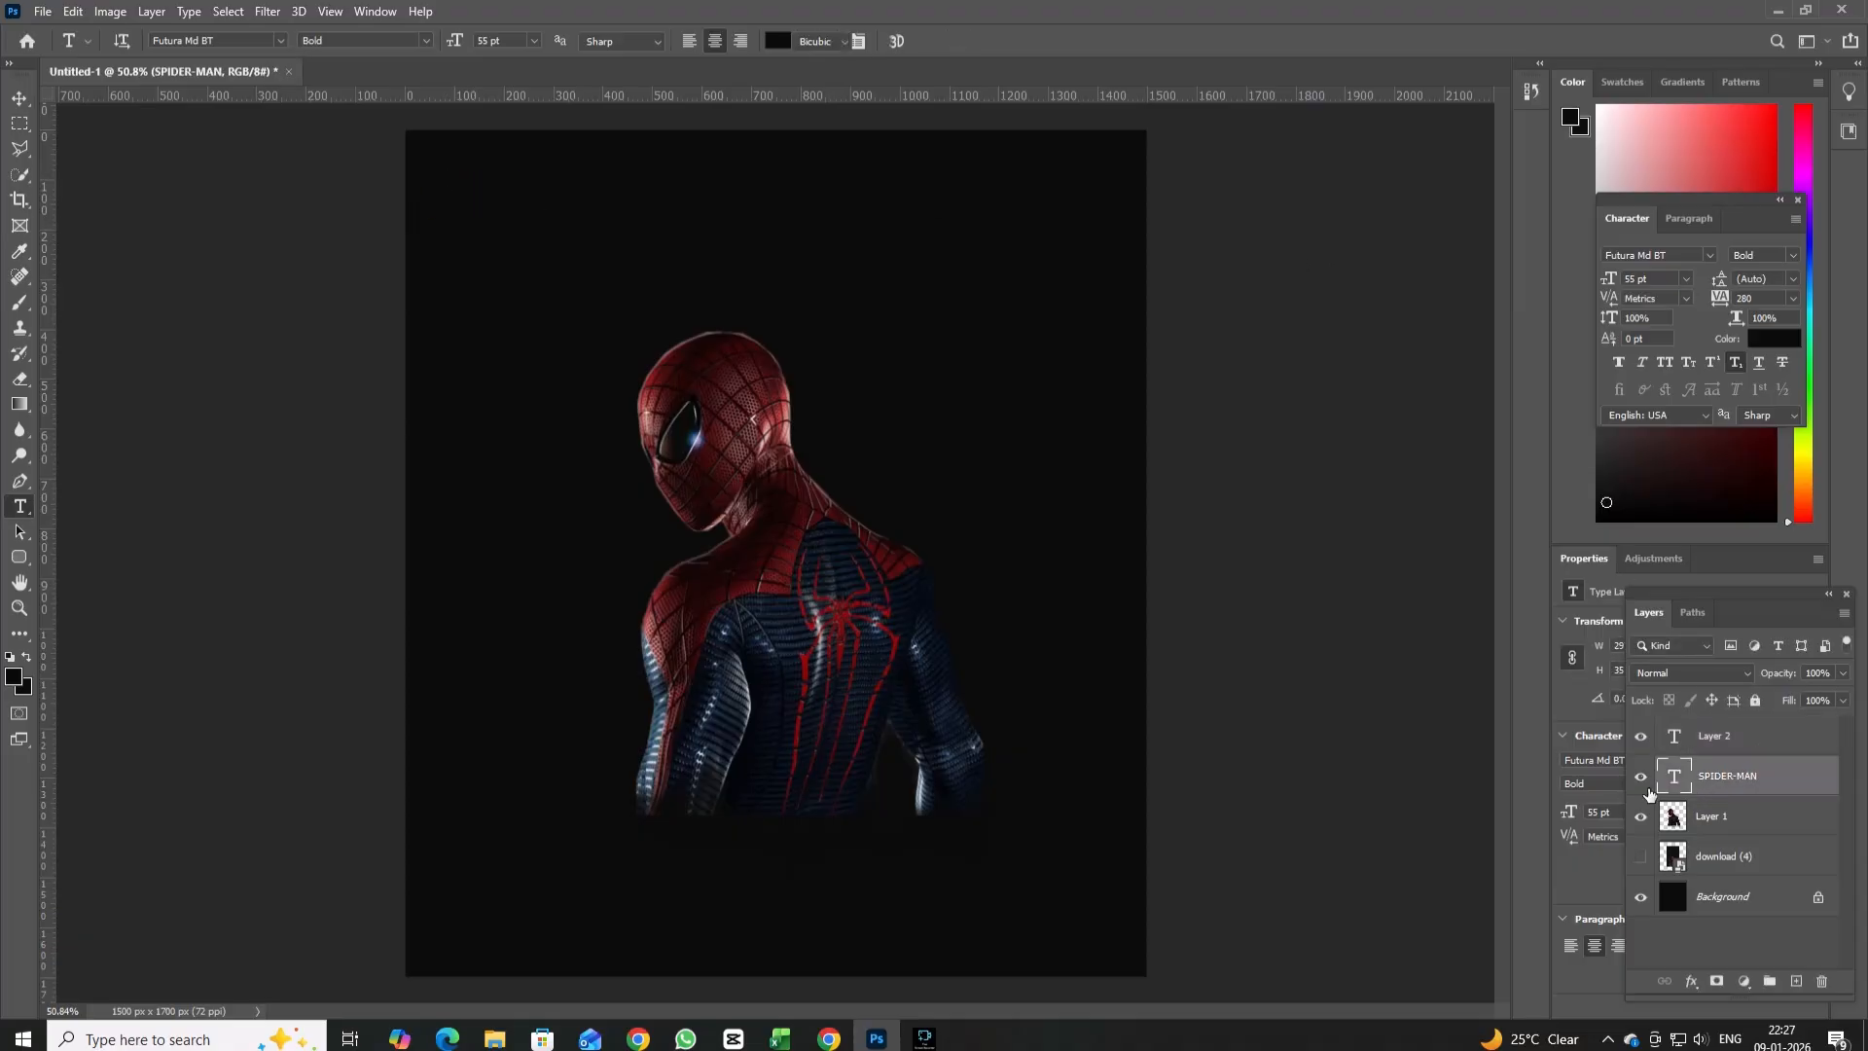
{"action": "key", "text": "ctrl+t"}
{"action": "left_click_drag", "start_coordinate": [534, 201], "coordinate": [972, 182]}
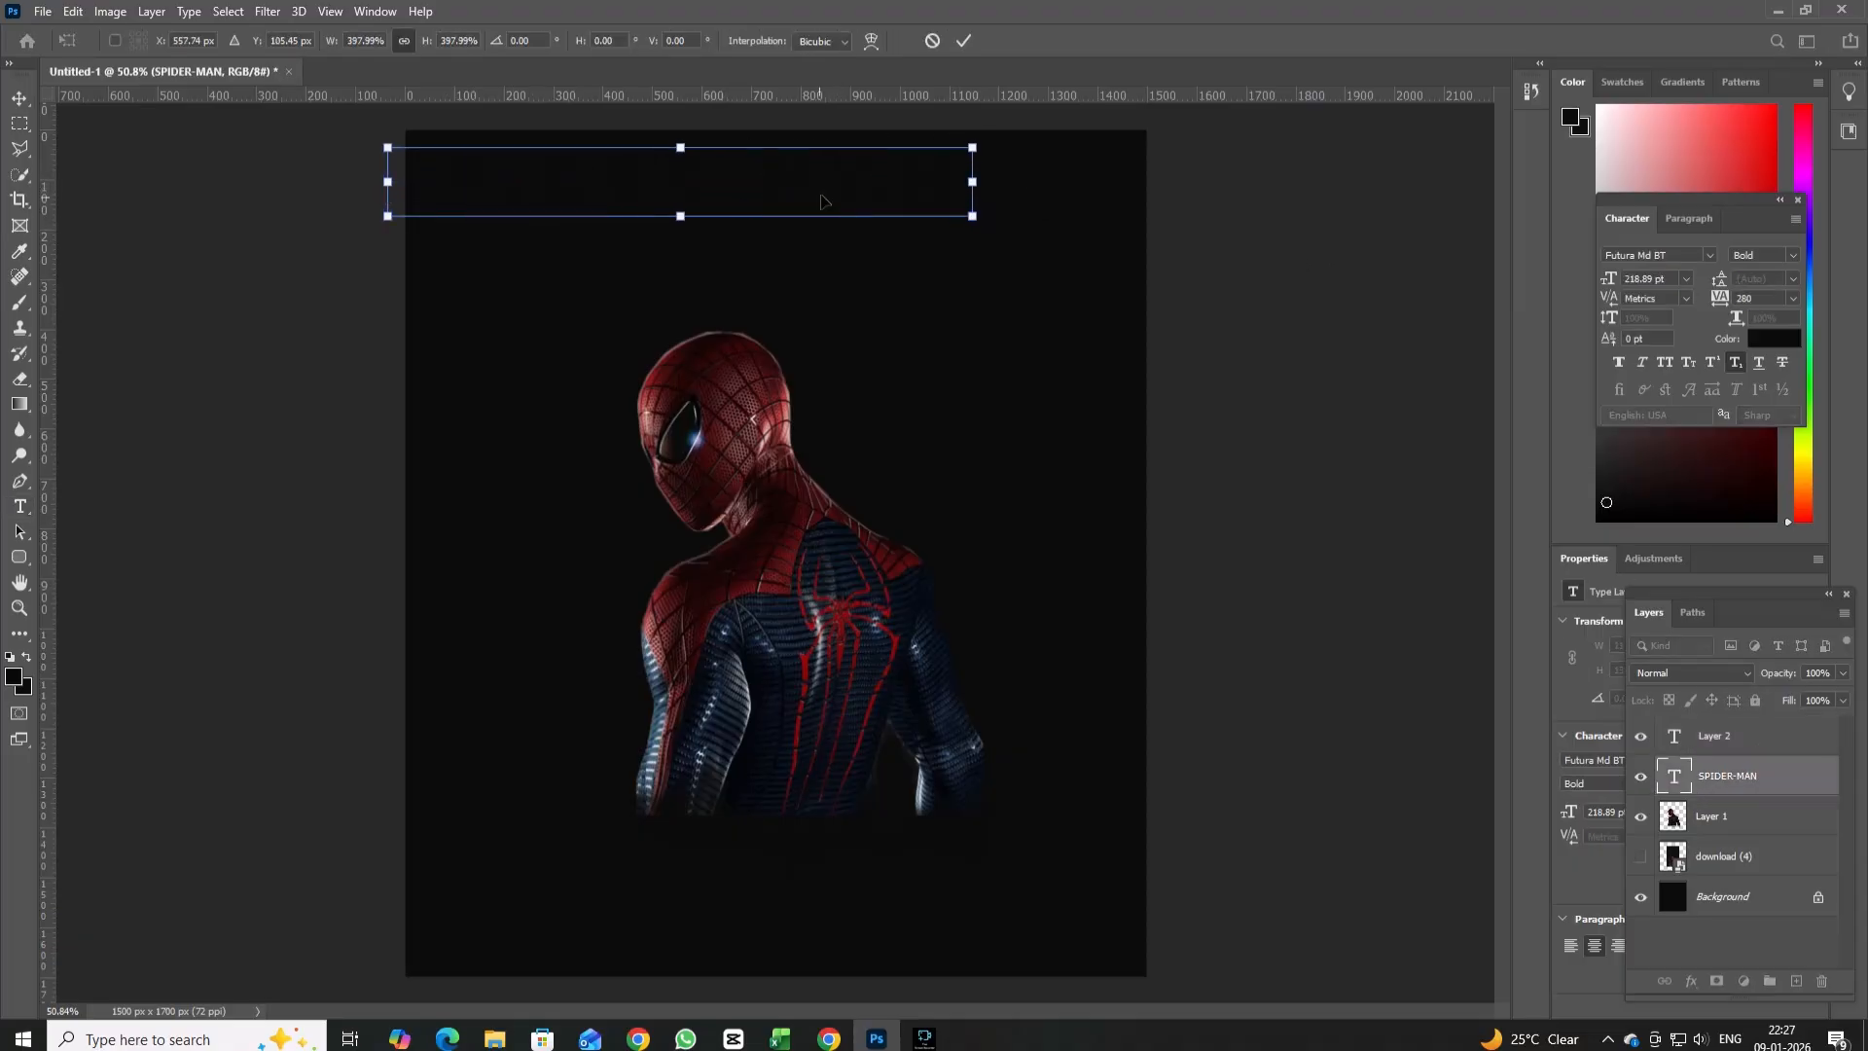
{"action": "left_click_drag", "start_coordinate": [822, 202], "coordinate": [920, 245]}
{"action": "left_click", "coordinate": [19, 506]}
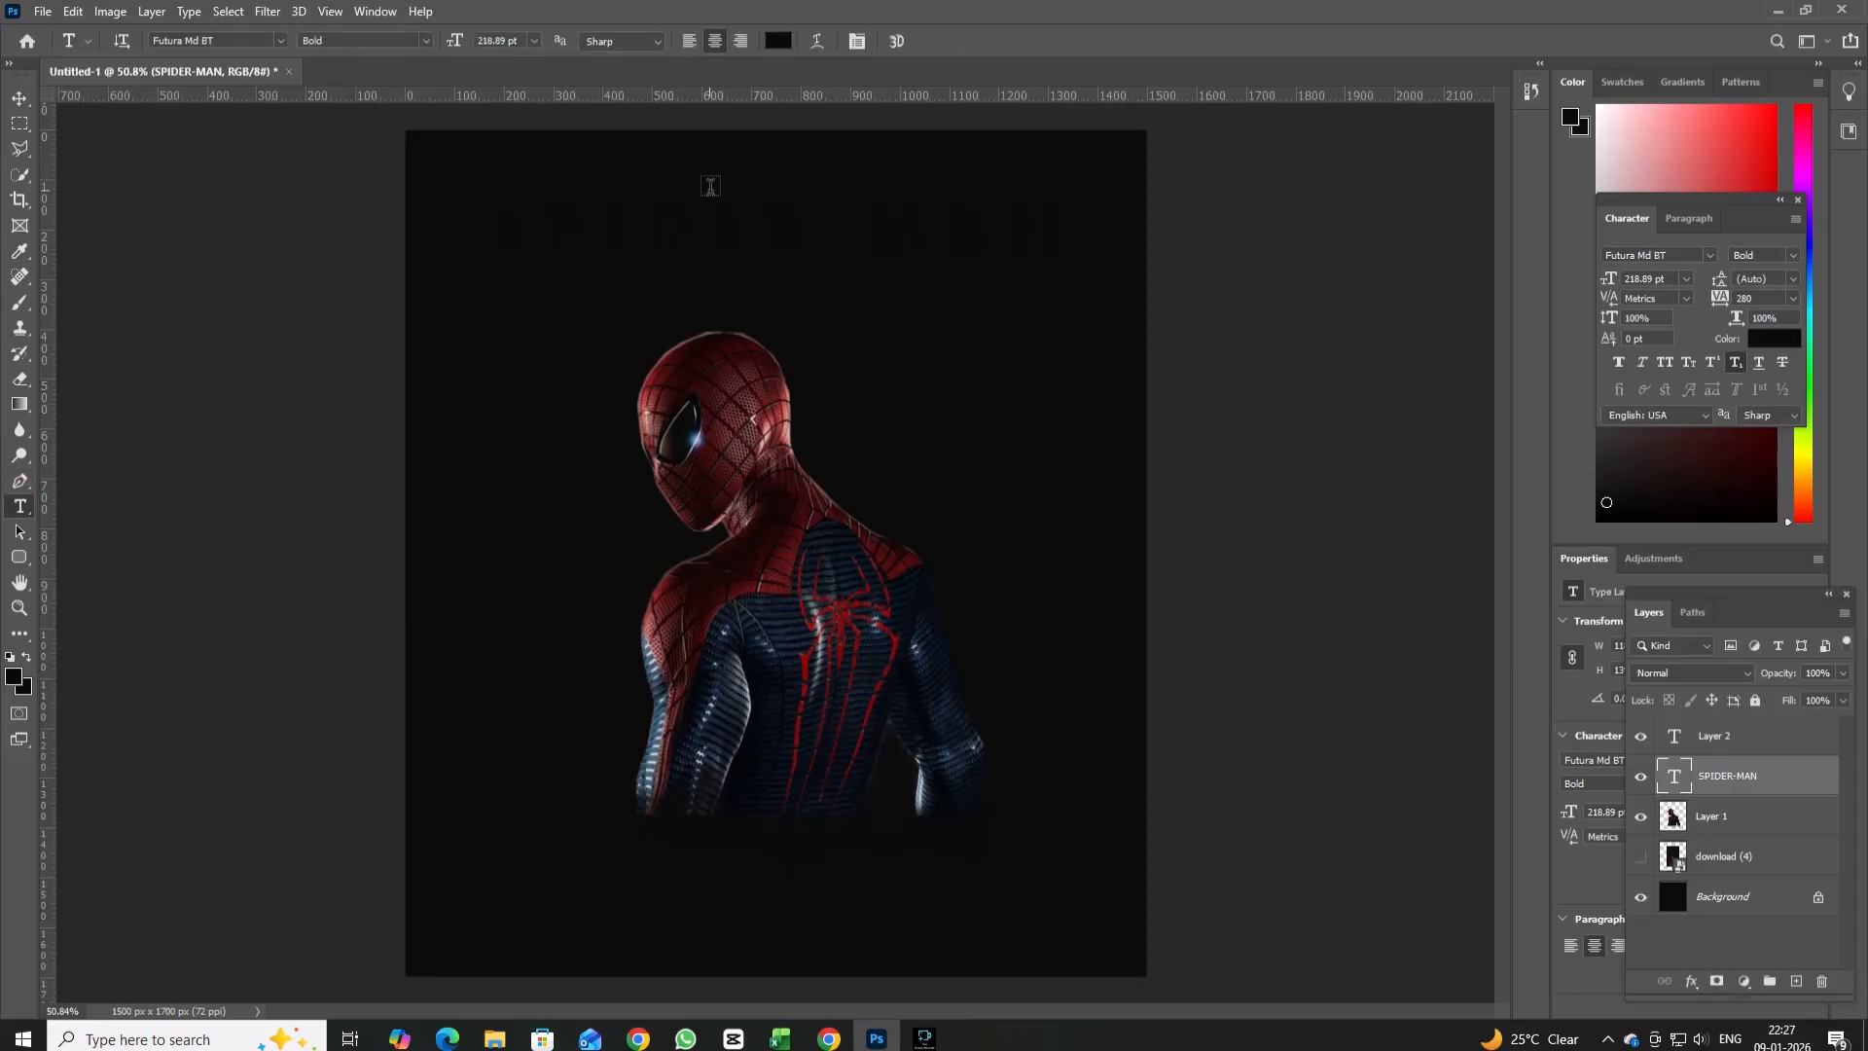
Recolour the whole SPIDER-MAN title to red, #e50d0d.
{"action": "left_click", "coordinate": [799, 222]}
{"action": "key", "text": "Left"}
{"action": "key", "text": "Left"}
{"action": "key", "text": "Left"}
{"action": "key", "text": "Left"}
{"action": "key", "text": "Left"}
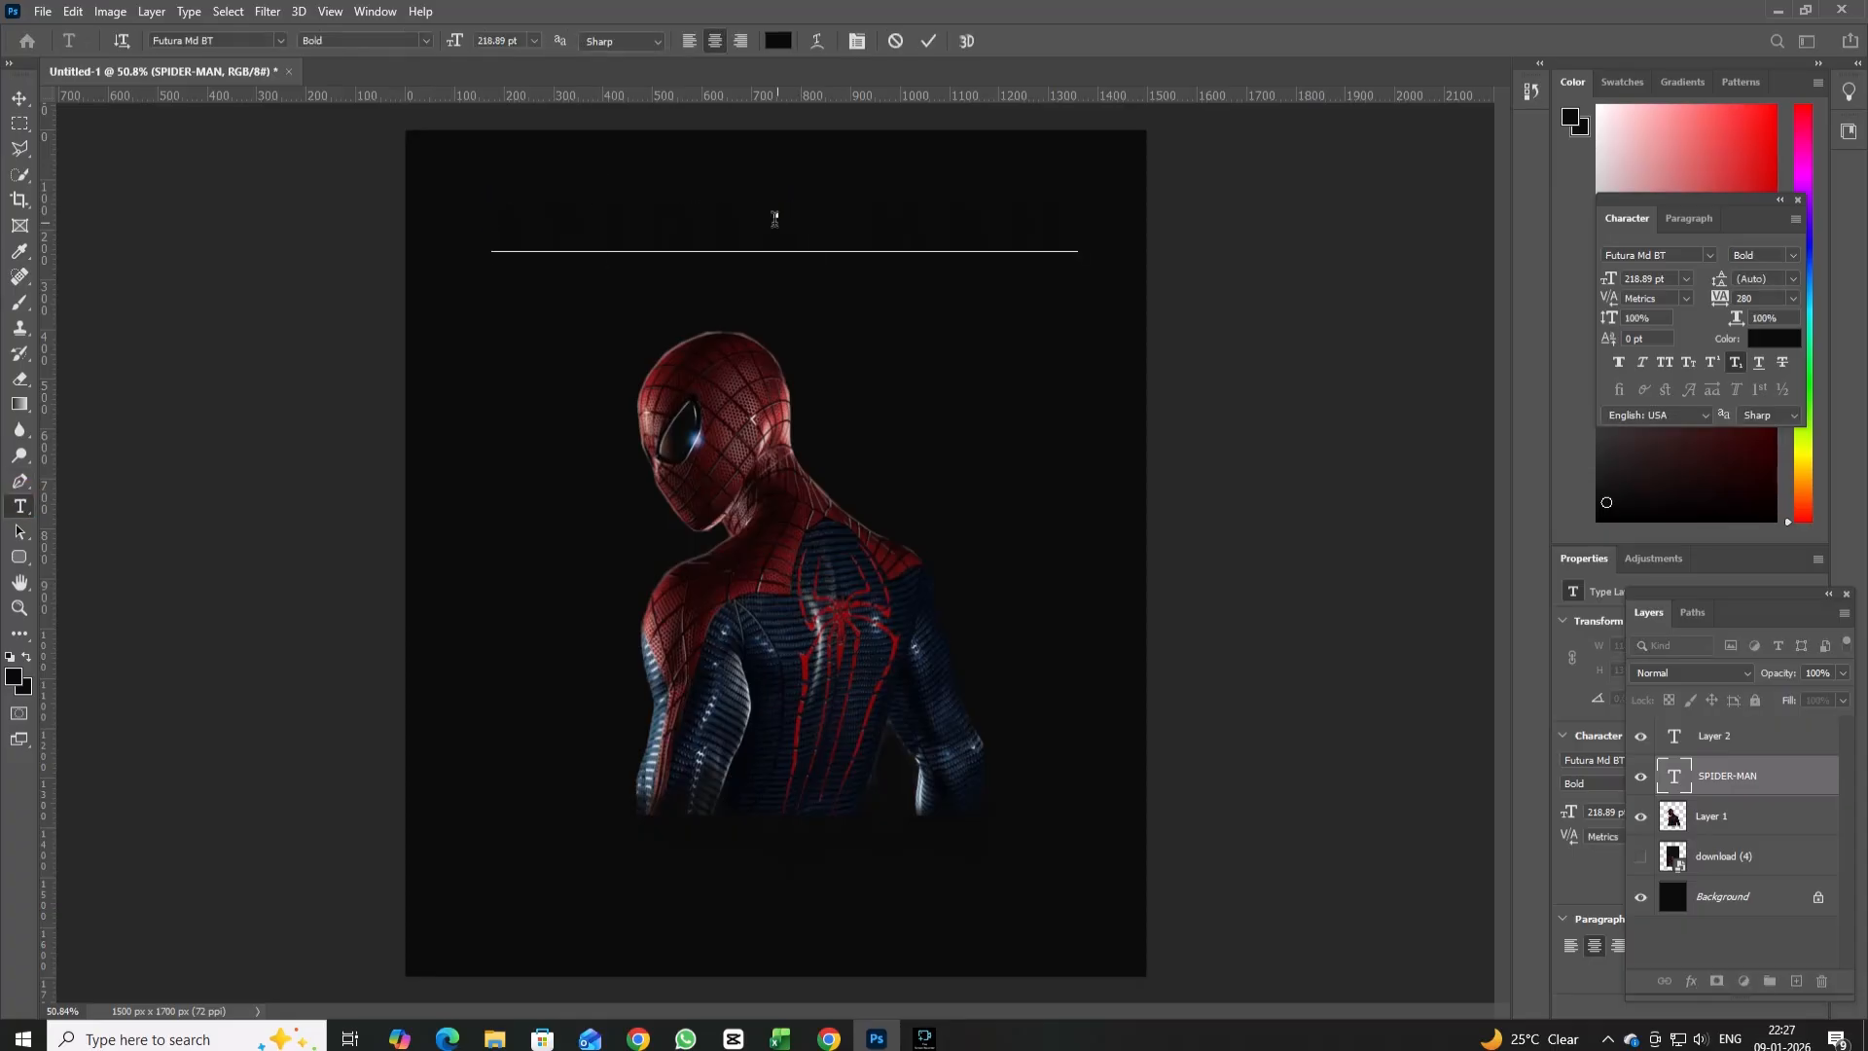
{"action": "left_click_drag", "start_coordinate": [493, 201], "coordinate": [1115, 220]}
{"action": "left_click", "coordinate": [784, 41]}
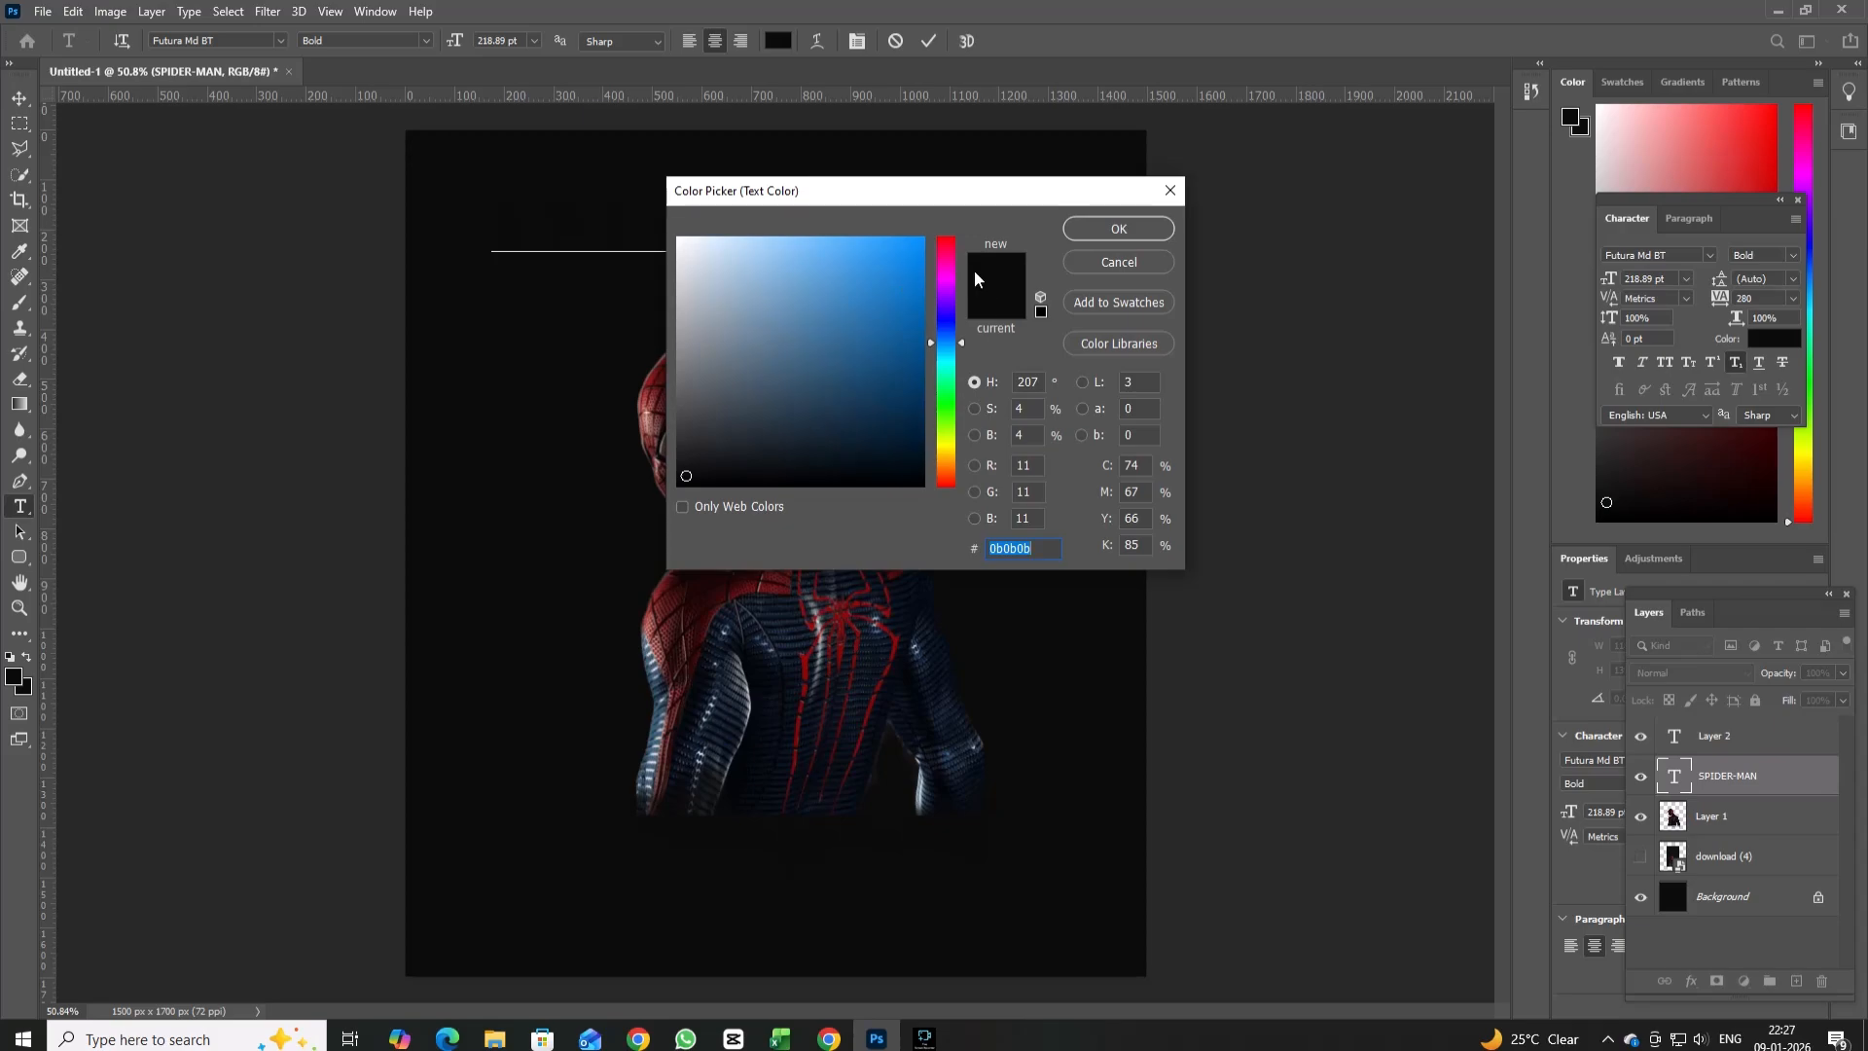
{"action": "left_click", "coordinate": [946, 245]}
{"action": "mouse_move", "coordinate": [887, 248]}
{"action": "left_mouse_down"}
{"action": "mouse_move", "coordinate": [934, 247]}
{"action": "mouse_move", "coordinate": [953, 222]}
{"action": "left_mouse_up"}
{"action": "left_click", "coordinate": [911, 262]}
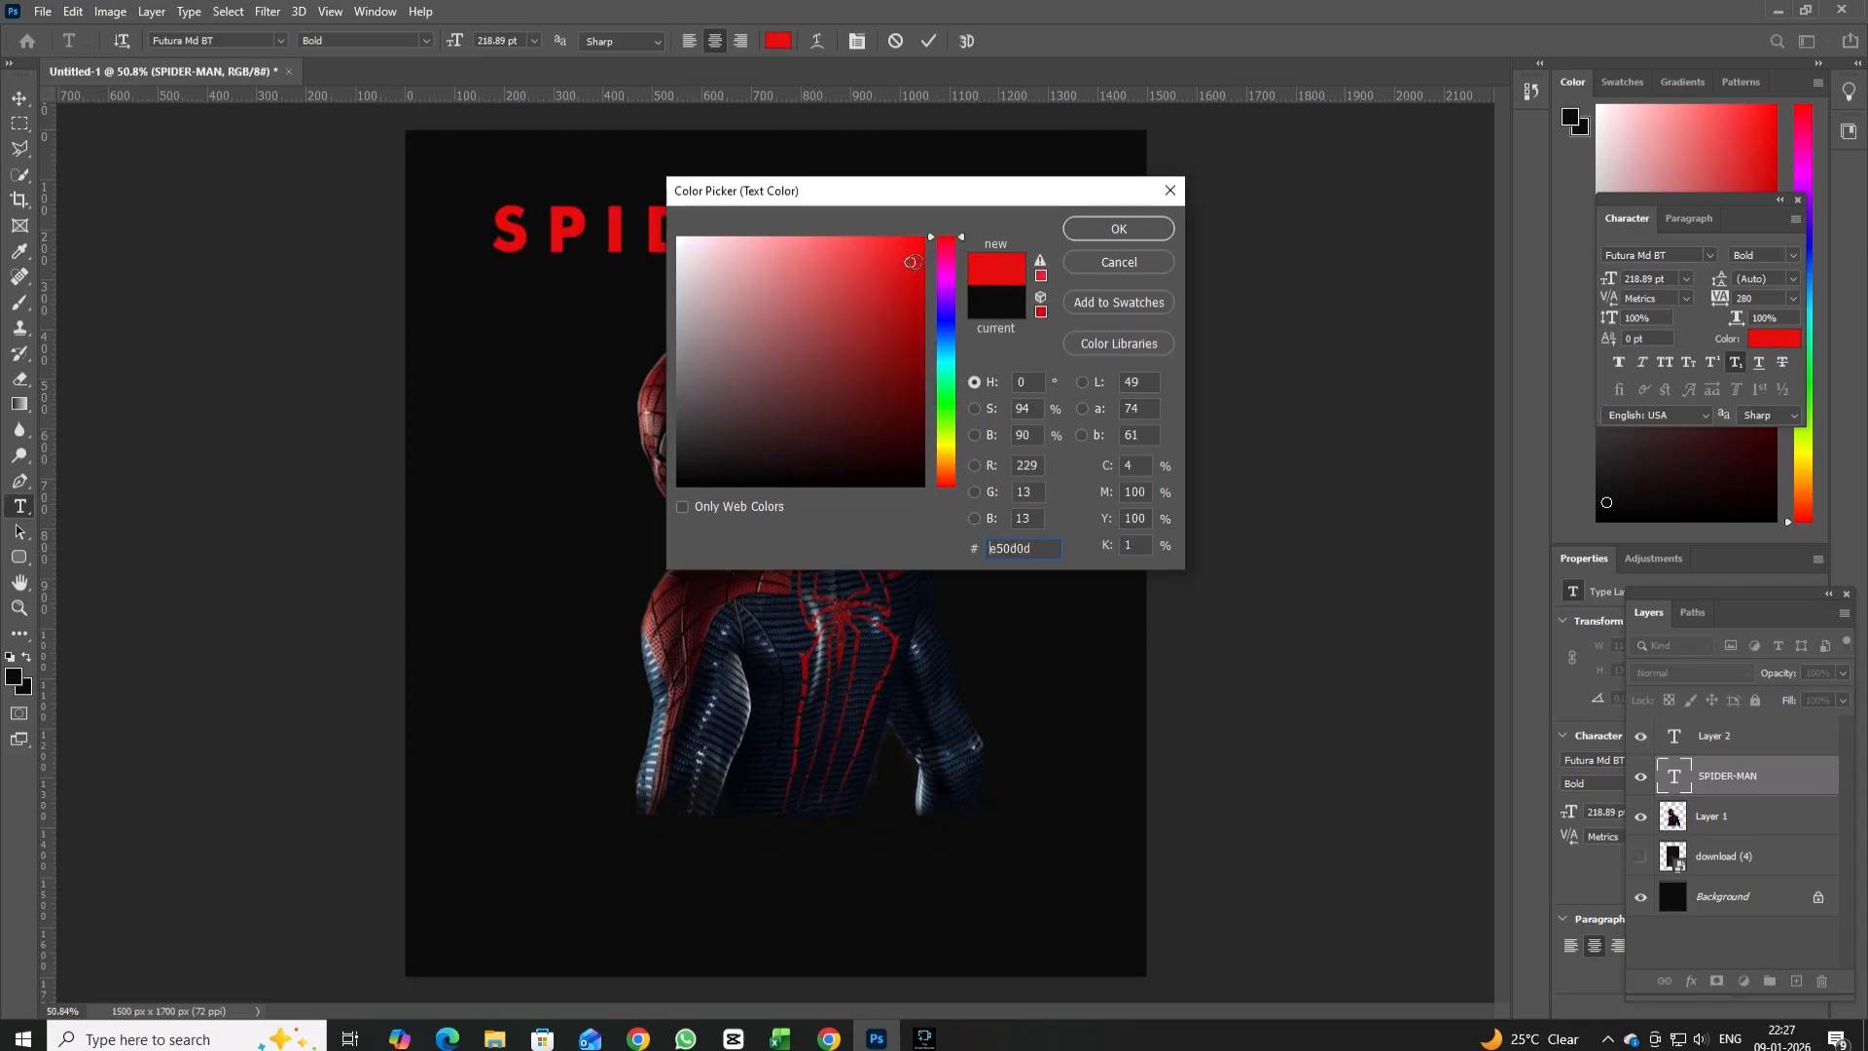
{"action": "left_click", "coordinate": [1118, 229]}
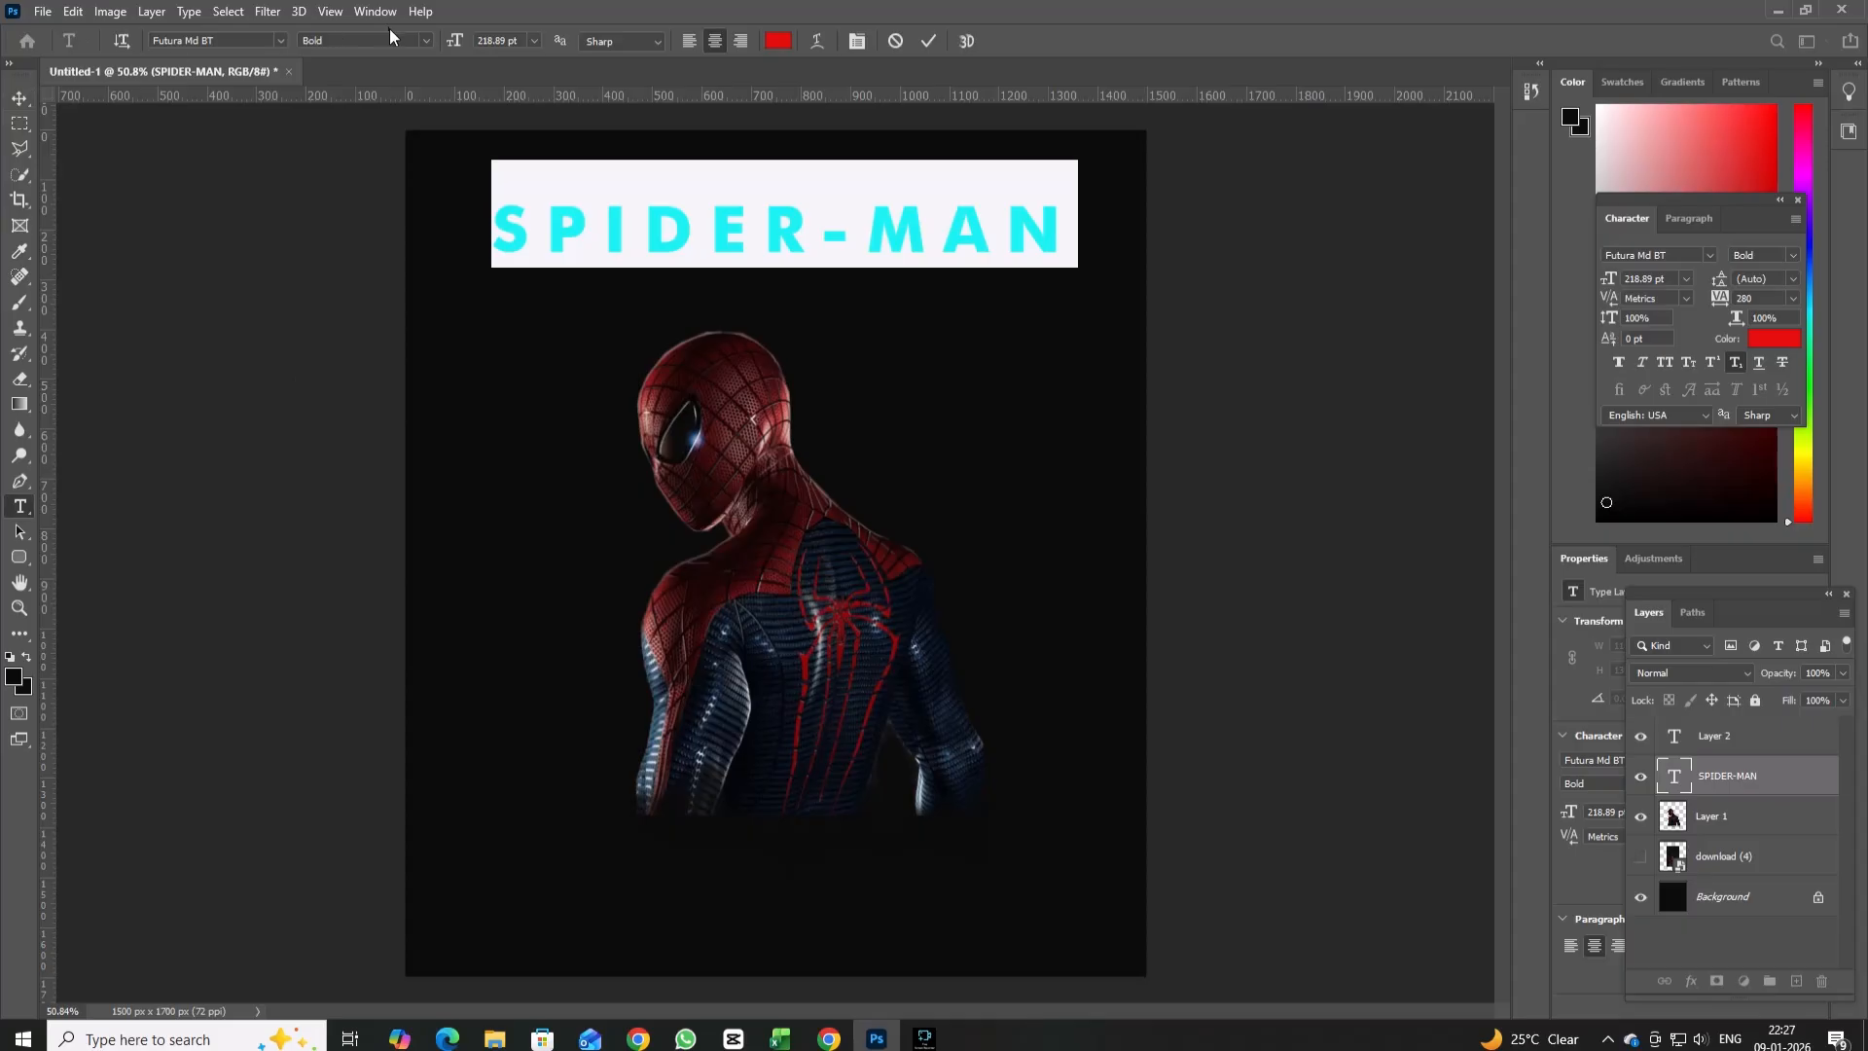
Change the SPIDER-MAN title's font to Book Antiqua.
{"action": "left_click", "coordinate": [279, 40]}
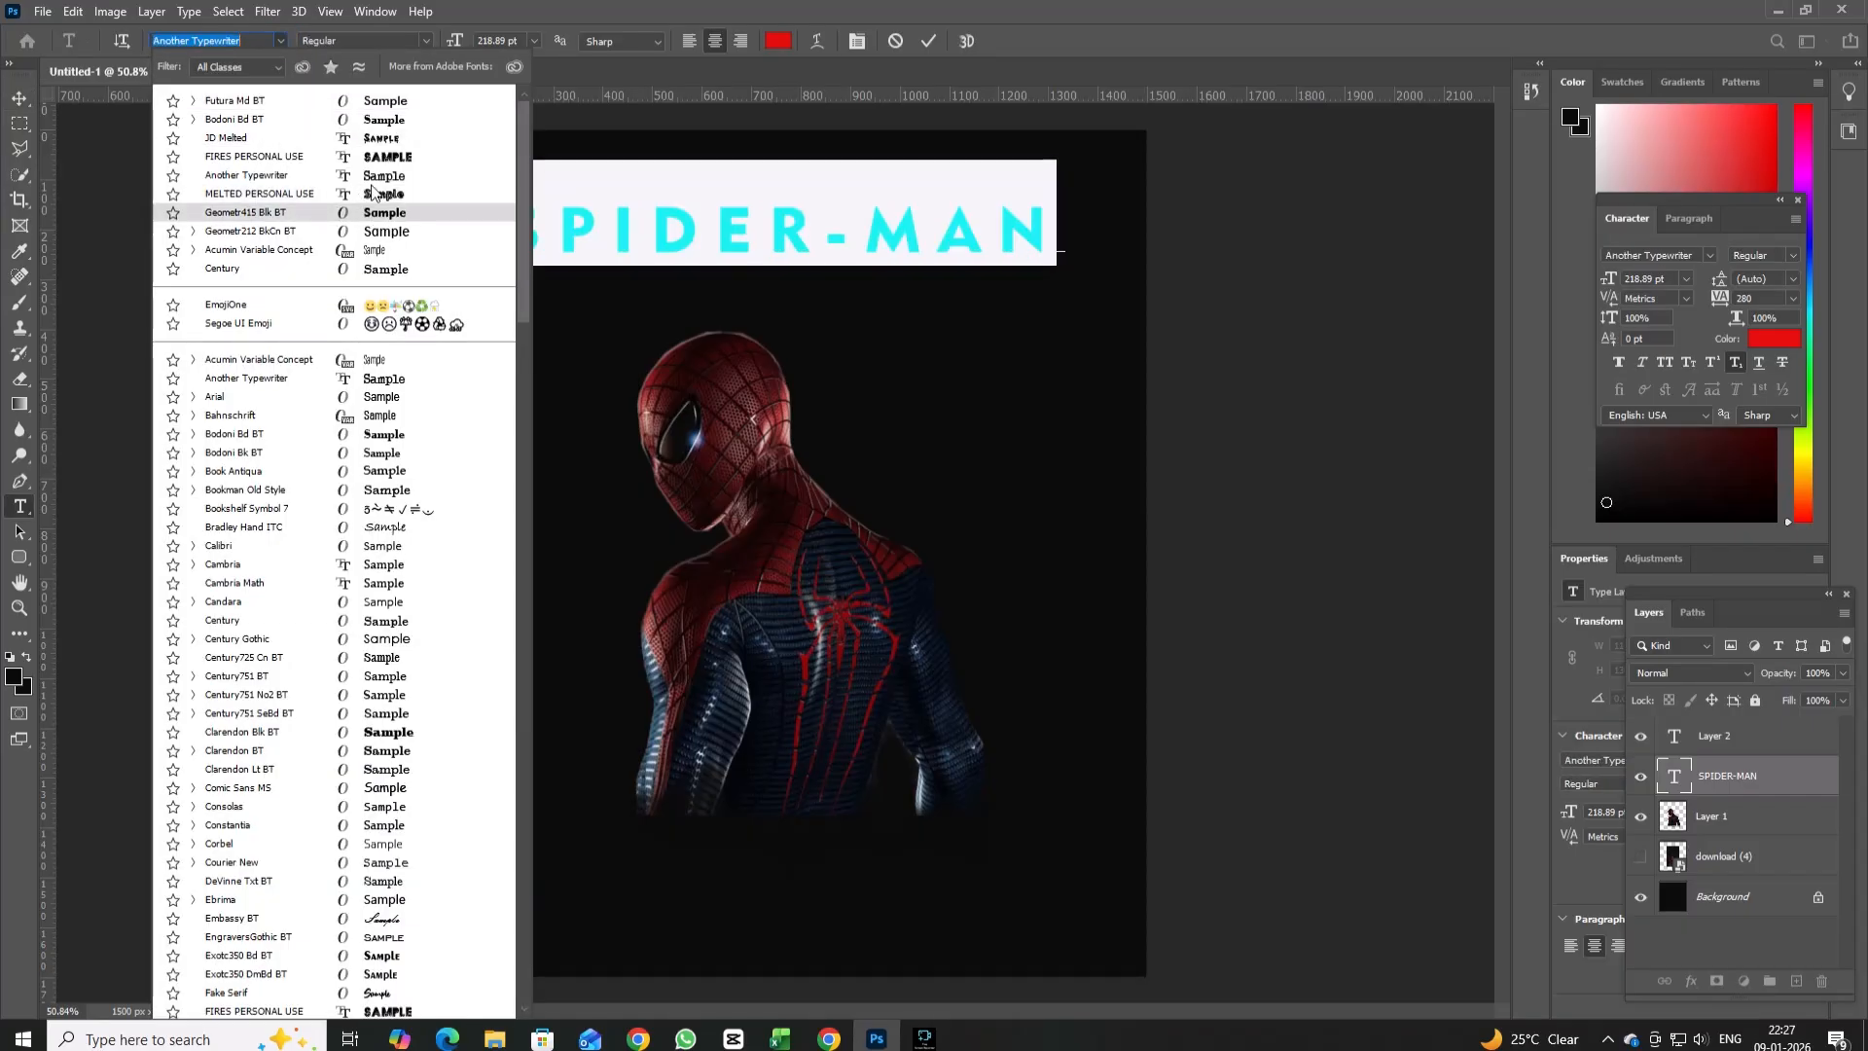
{"action": "left_click", "coordinate": [382, 305]}
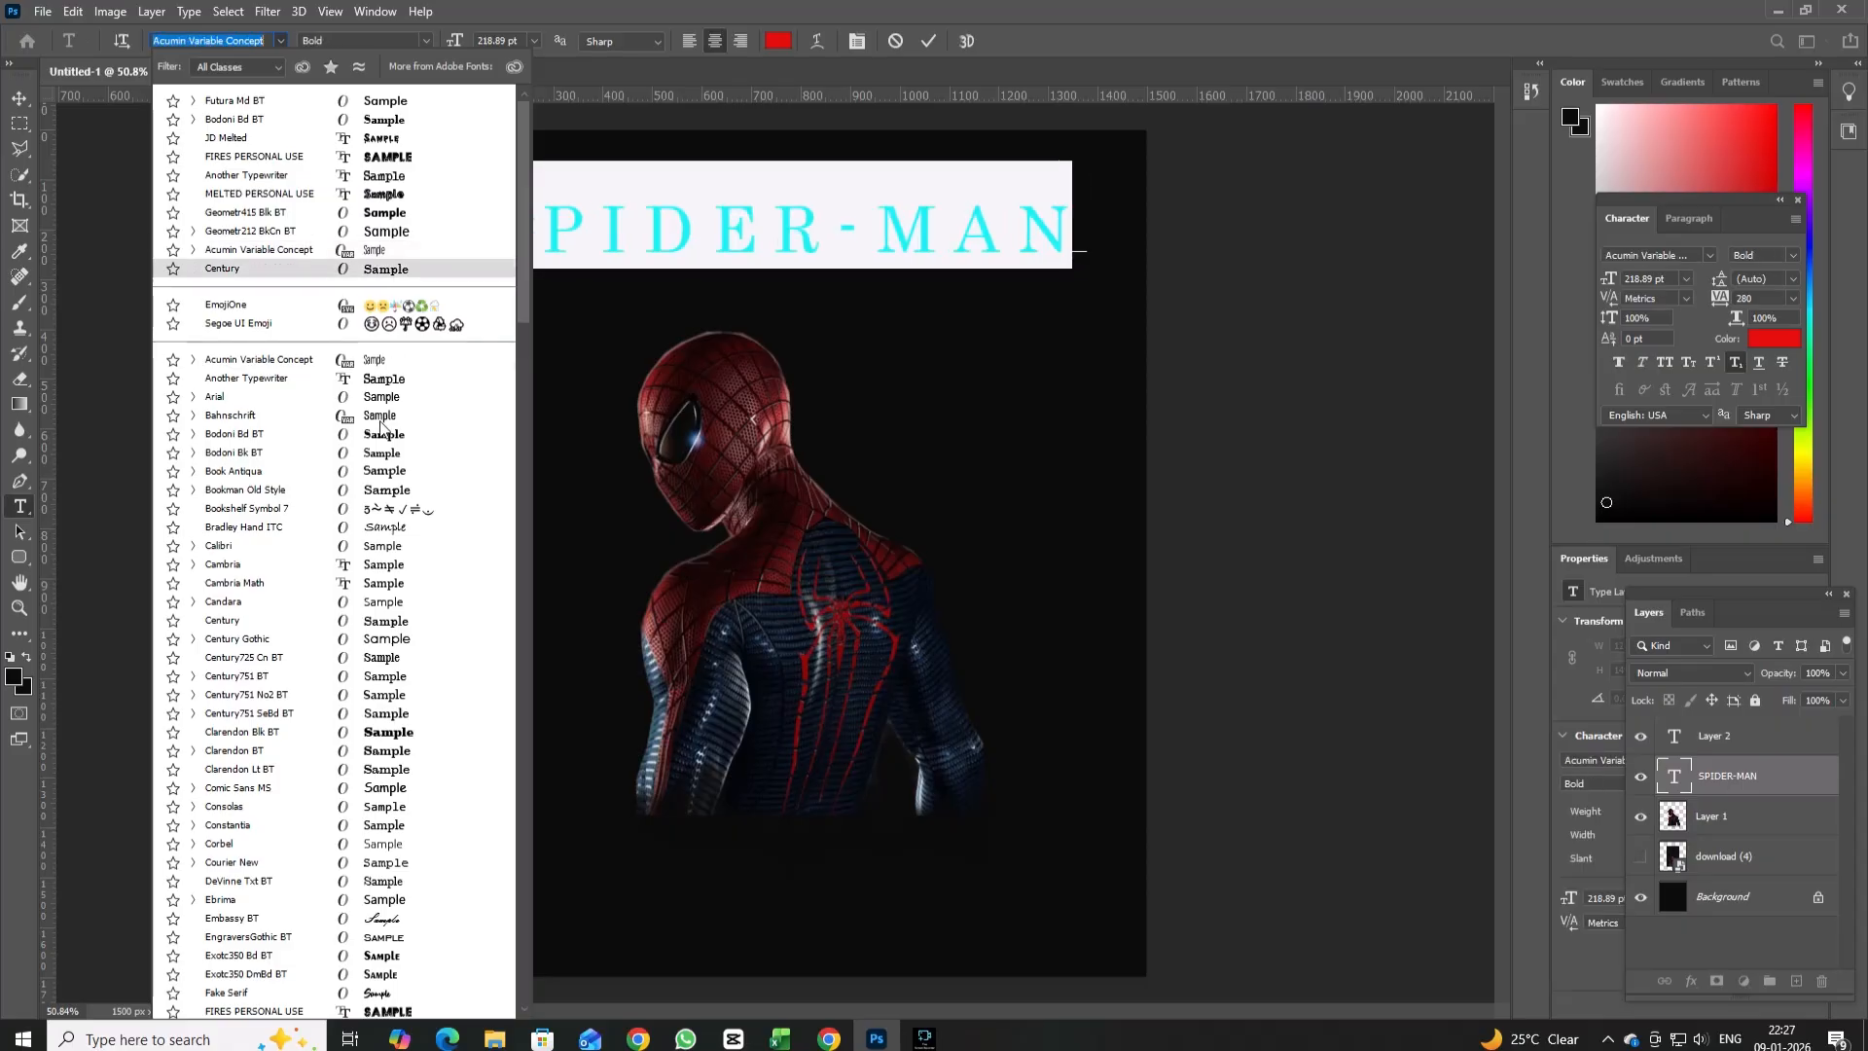
{"action": "left_click", "coordinate": [391, 473]}
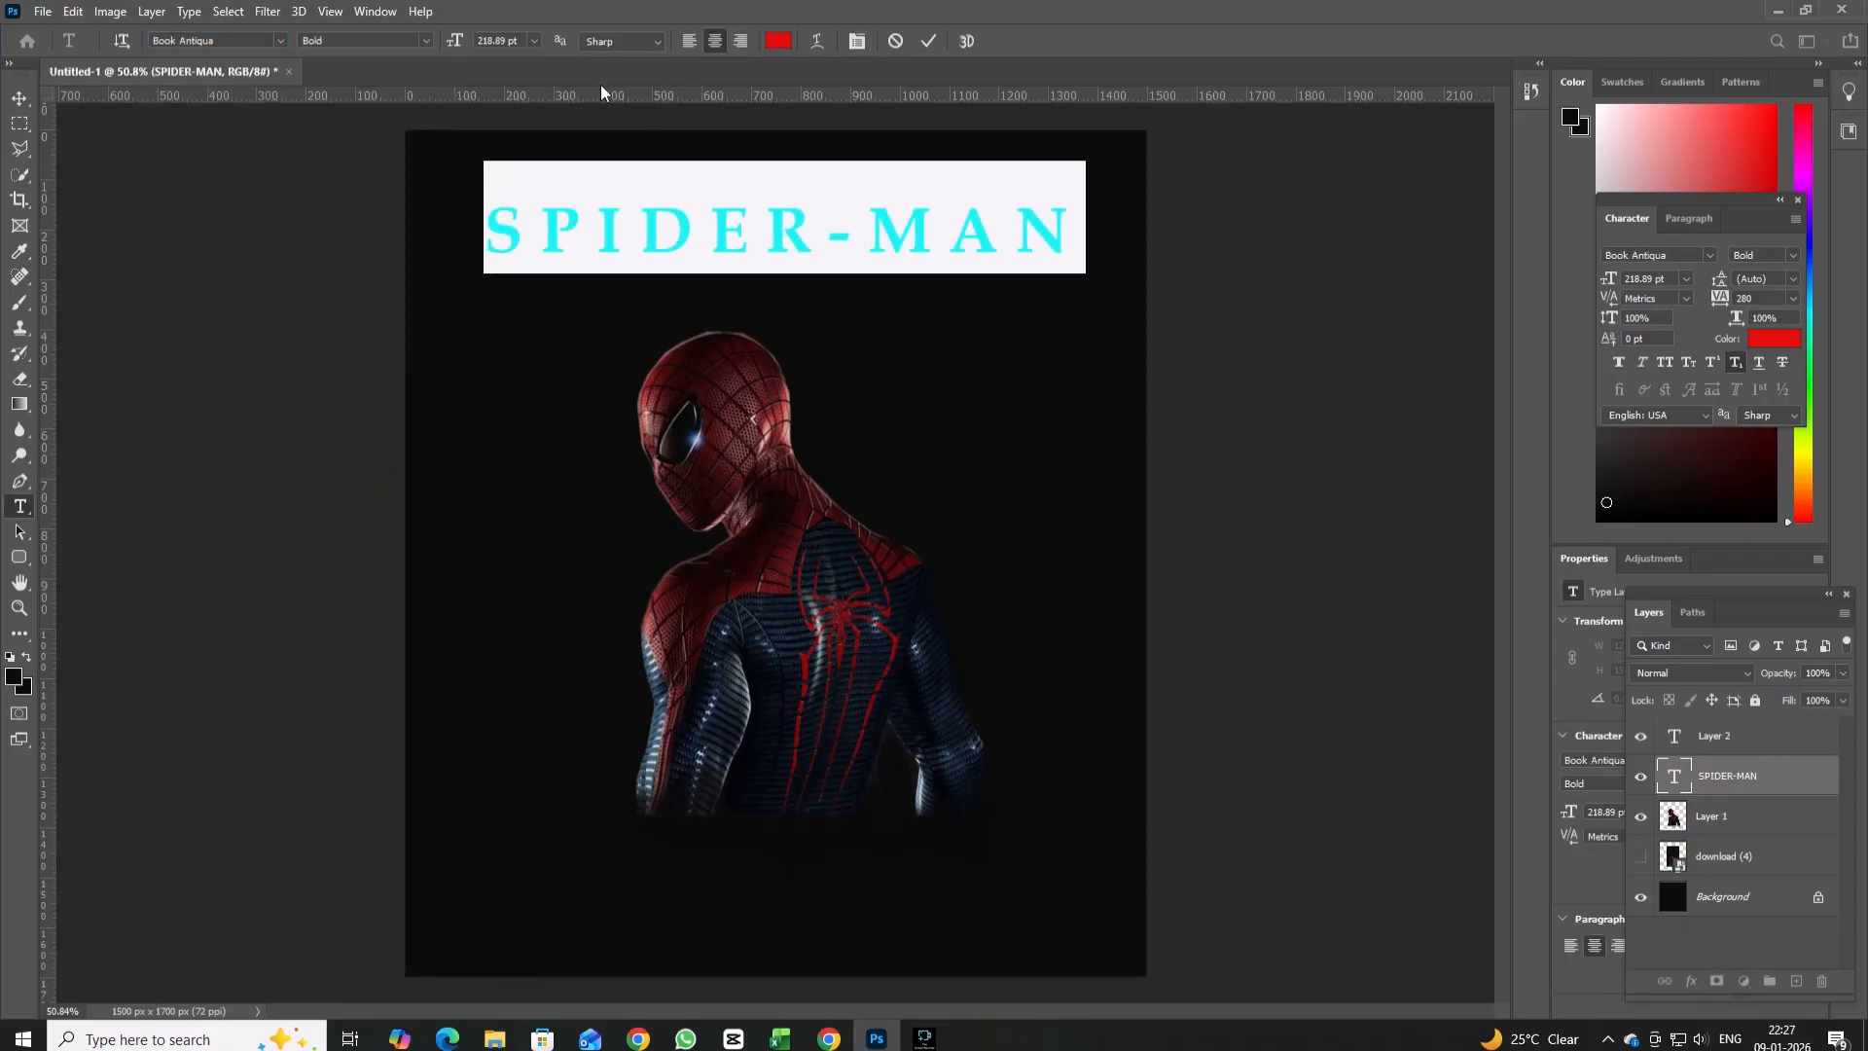
Reduce the SPIDER-MAN title's font size to 153 pt.
{"action": "left_click", "coordinate": [534, 40]}
{"action": "left_click", "coordinate": [527, 42]}
{"action": "left_click_drag", "start_coordinate": [524, 41], "coordinate": [381, 29]}
{"action": "key", "text": "Down"}
{"action": "key", "text": "Down"}
{"action": "key", "text": "Down"}
{"action": "key", "text": "Down"}
{"action": "key", "text": "Down"}
{"action": "key", "text": "Down"}
{"action": "key", "text": "Down"}
{"action": "key", "text": "Down"}
{"action": "key", "text": "Down"}
{"action": "key", "text": "Down"}
{"action": "key", "text": "Down"}
{"action": "key", "text": "Down"}
{"action": "key", "text": "Down"}
{"action": "key", "text": "Down"}
{"action": "key", "text": "Down"}
{"action": "key", "text": "Down"}
{"action": "key", "text": "Down"}
{"action": "key", "text": "Down"}
{"action": "key", "text": "Down"}
{"action": "key", "text": "Down"}
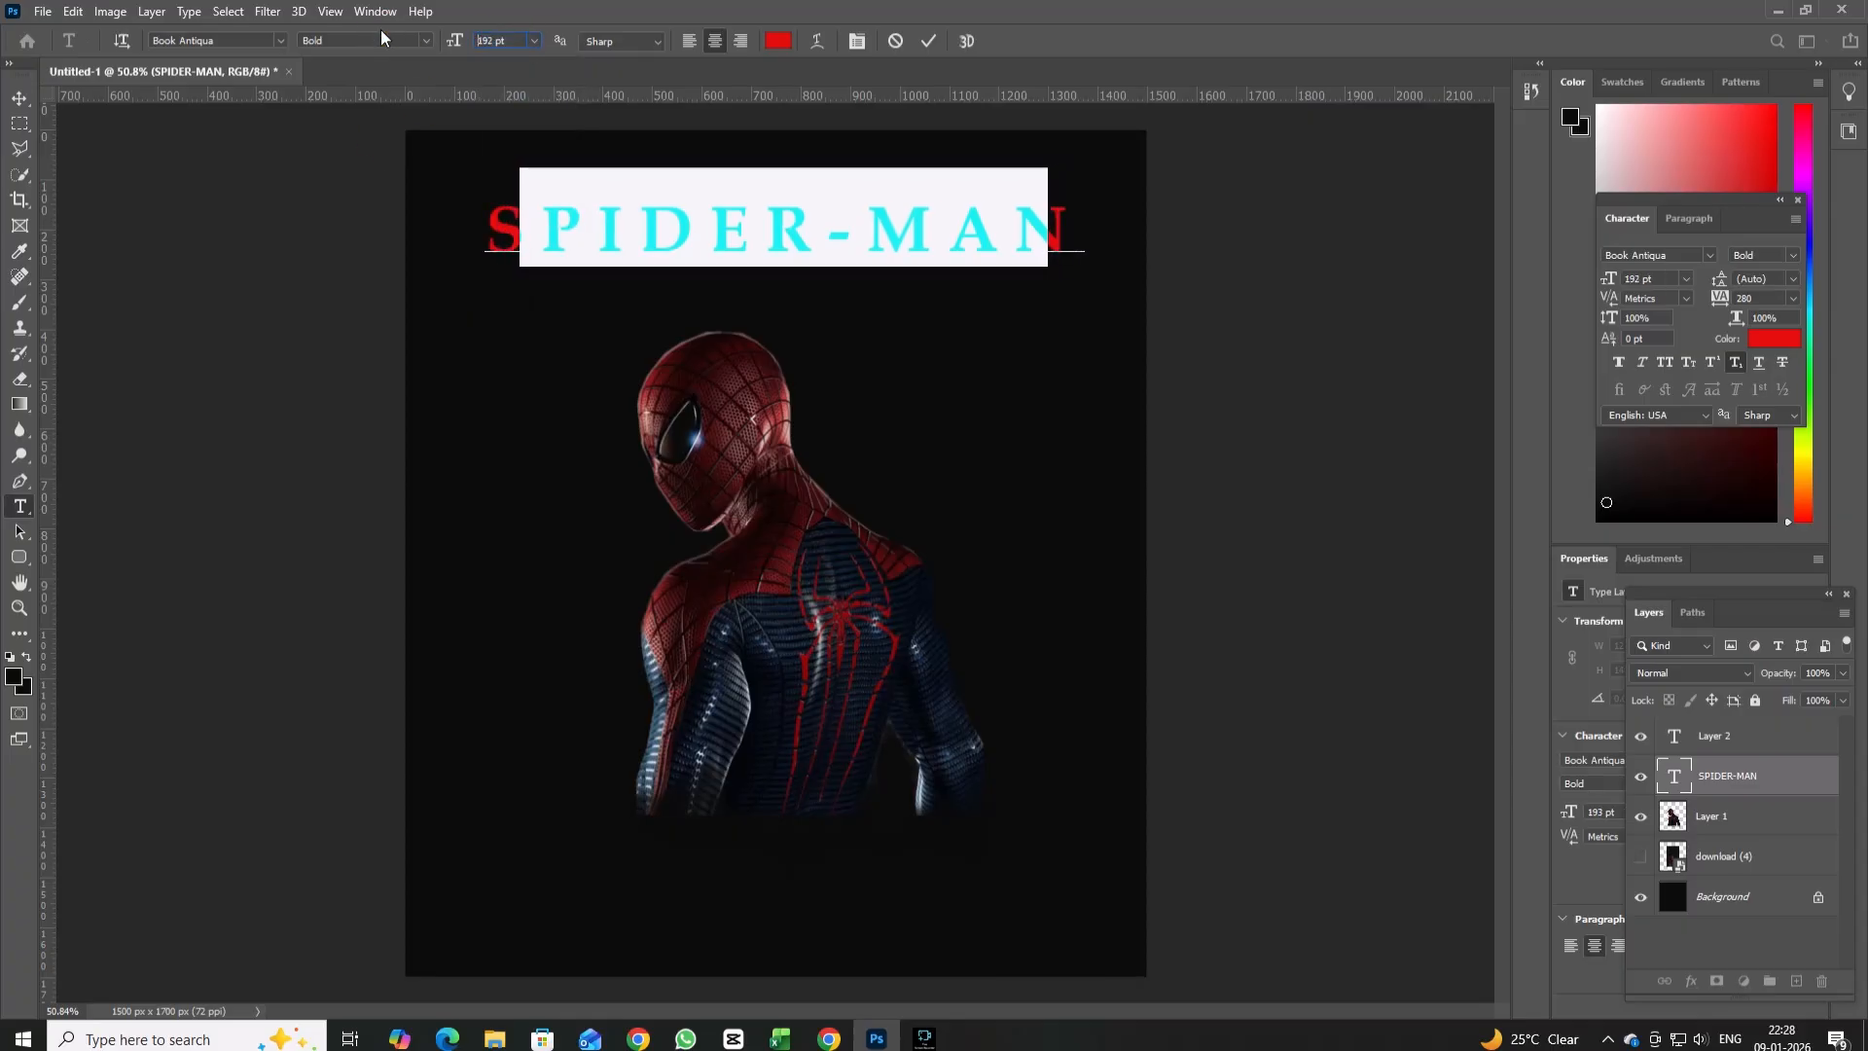
{"action": "key", "text": "Down"}
{"action": "key", "text": "Down"}
{"action": "key", "text": "Down"}
{"action": "key", "text": "Down"}
{"action": "key", "text": "Down"}
{"action": "key", "text": "Down"}
{"action": "key", "text": "Down"}
{"action": "key", "text": "Down"}
{"action": "key", "text": "Down"}
{"action": "key", "text": "Down"}
{"action": "key", "text": "Down"}
{"action": "key", "text": "Down"}
{"action": "key", "text": "Down"}
{"action": "key", "text": "Down"}
{"action": "key", "text": "Down"}
{"action": "key", "text": "Down"}
{"action": "key", "text": "Down"}
{"action": "key", "text": "Down"}
{"action": "key", "text": "Down"}
{"action": "key", "text": "Down"}
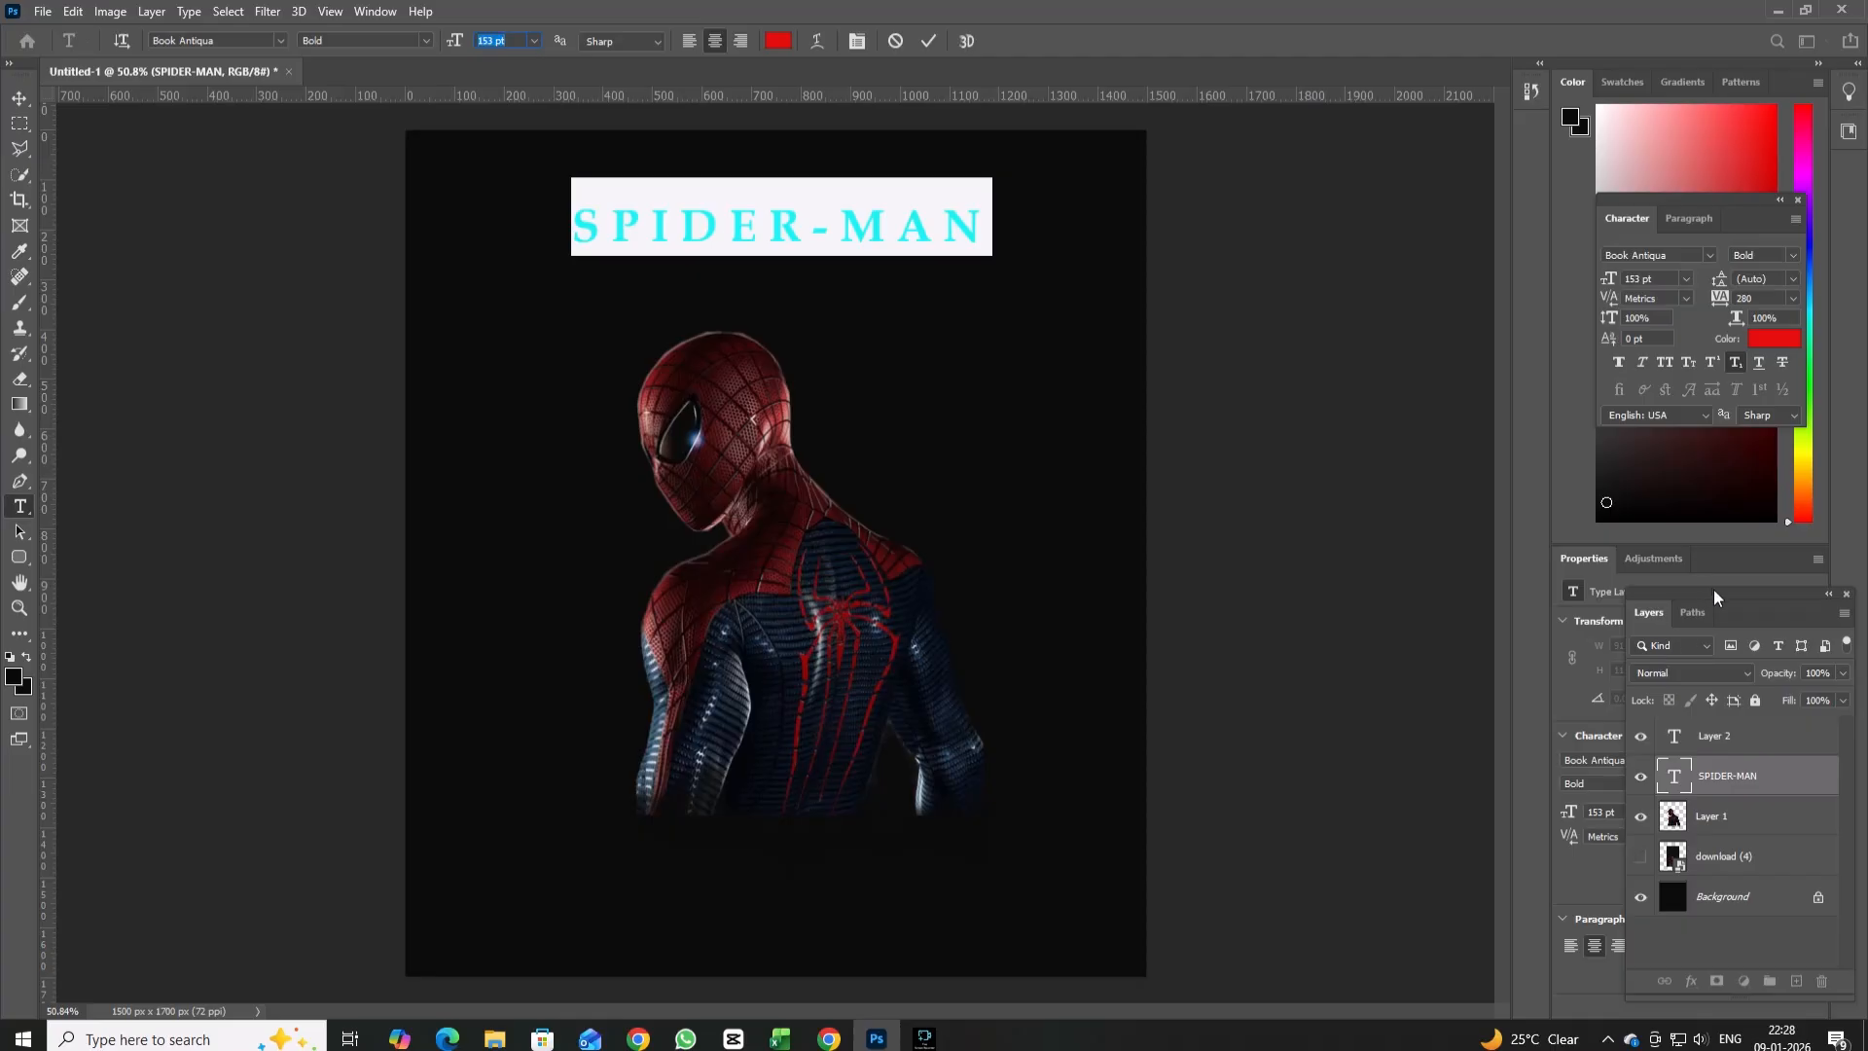
Reveal the title's character settings and reduce its letter tracking to 260.
{"action": "left_click_drag", "start_coordinate": [1713, 590], "coordinate": [1551, 265]}
{"action": "left_click", "coordinate": [1717, 837]}
{"action": "key", "text": "Down"}
{"action": "key", "text": "Down"}
{"action": "key", "text": "Down"}
{"action": "key", "text": "Down"}
{"action": "key", "text": "Down"}
{"action": "key", "text": "Down"}
{"action": "key", "text": "Down"}
{"action": "key", "text": "Down"}
{"action": "key", "text": "Down"}
{"action": "key", "text": "Down"}
{"action": "key", "text": "Down"}
{"action": "key", "text": "Down"}
{"action": "key", "text": "Down"}
{"action": "key", "text": "Down"}
{"action": "key", "text": "Down"}
{"action": "key", "text": "Down"}
{"action": "key", "text": "Down"}
{"action": "key", "text": "Down"}
{"action": "key", "text": "Down"}
{"action": "key", "text": "Down"}
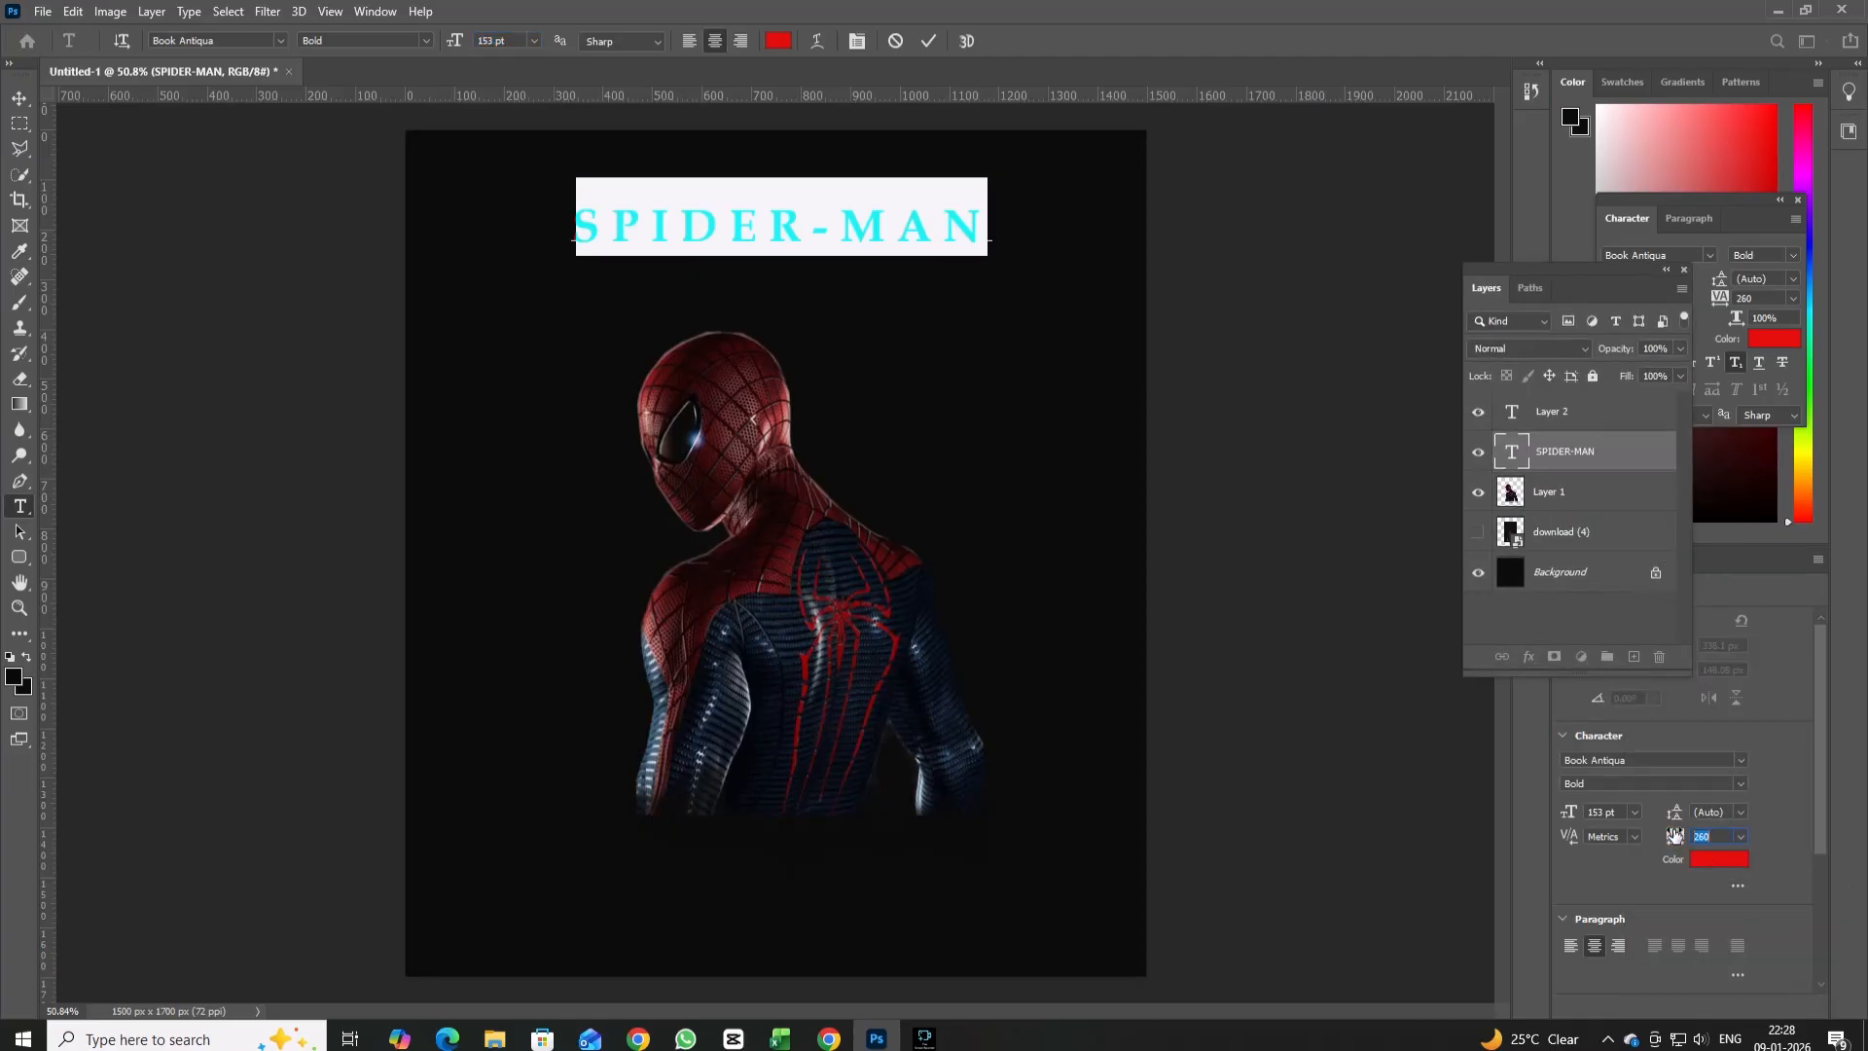
Tighten the SPIDER-MAN title's letter tracking to 80 and finish the text edit.
{"action": "key", "text": "Up"}
{"action": "key", "text": "Up"}
{"action": "key", "text": "Up"}
{"action": "key", "text": "Up"}
{"action": "key", "text": "Up"}
{"action": "key", "text": "Up"}
{"action": "key", "text": "Up"}
{"action": "key", "text": "Up"}
{"action": "key", "text": "Up"}
{"action": "key", "text": "Up"}
{"action": "key", "text": "Up"}
{"action": "key", "text": "Up"}
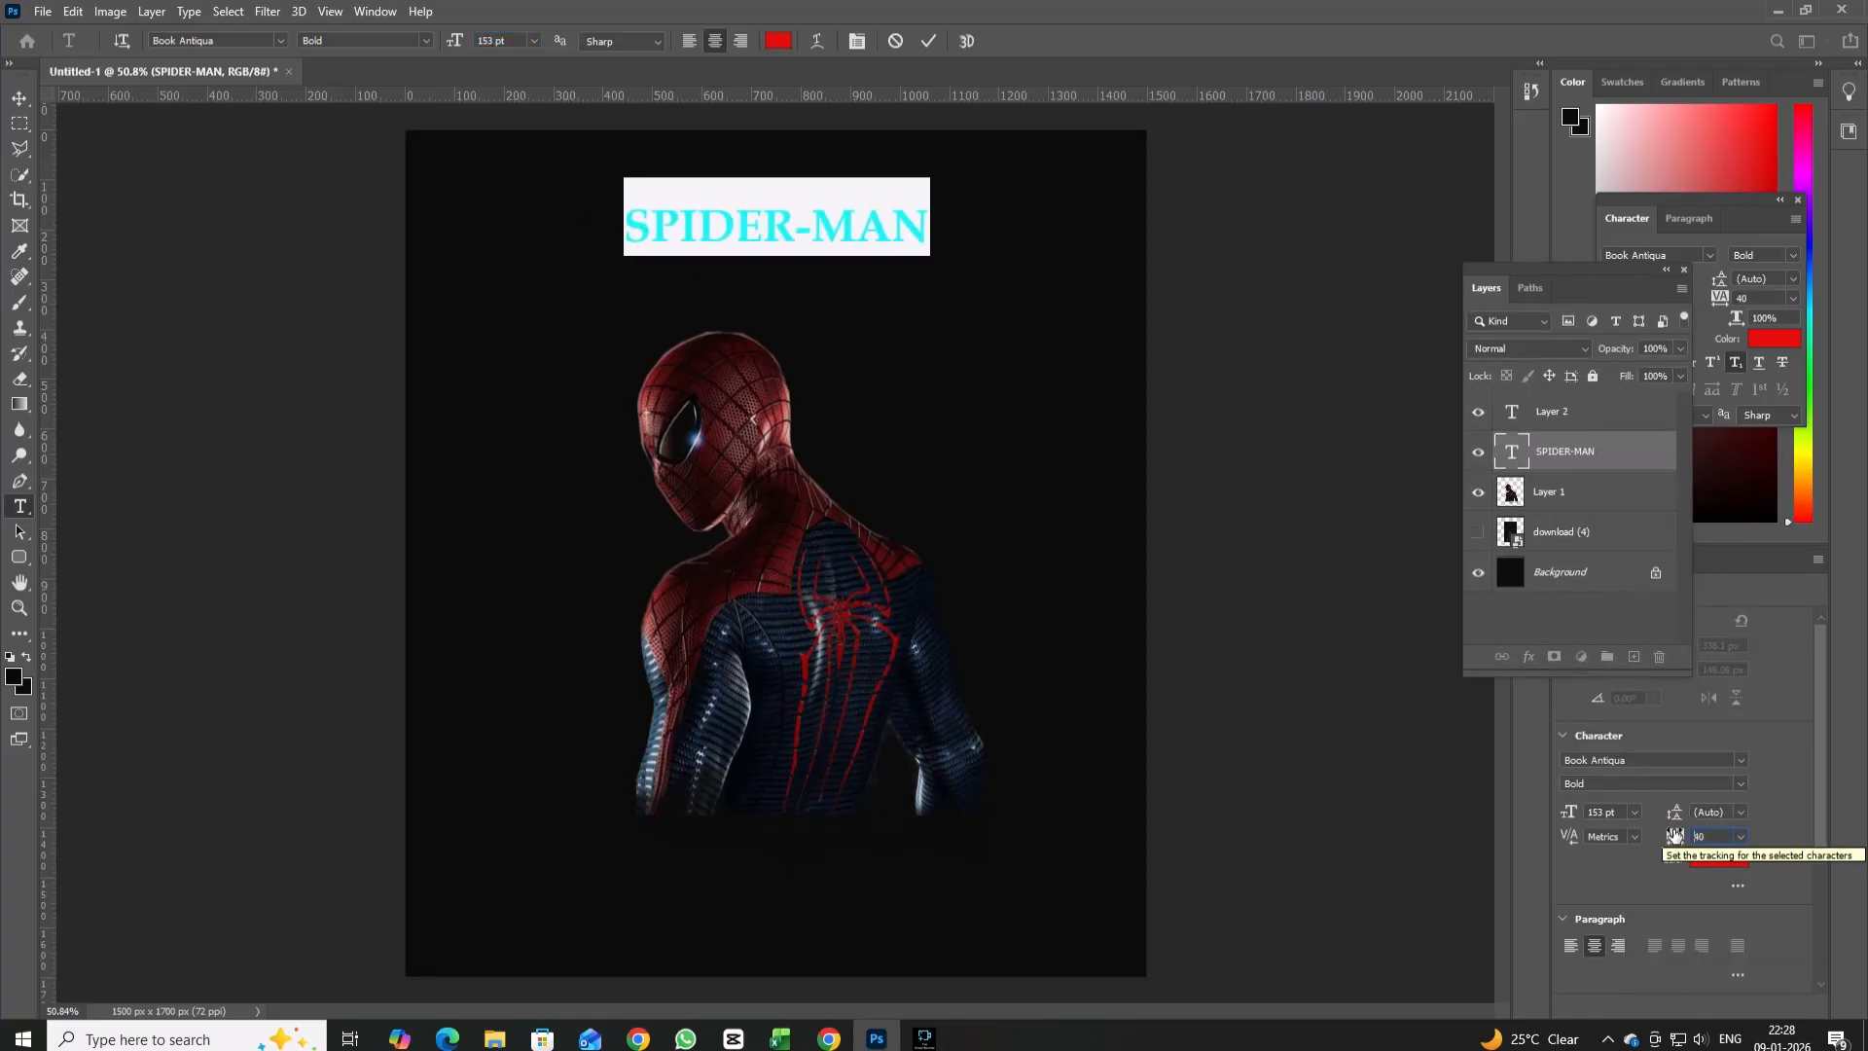
{"action": "left_click", "coordinate": [20, 99]}
Enlarge the SPIDER-MAN title to about 197% and position it across the upper part of the poster.
{"action": "key", "text": "ctrl+t"}
{"action": "left_click_drag", "start_coordinate": [943, 253], "coordinate": [1180, 292]}
{"action": "left_click_drag", "start_coordinate": [1026, 241], "coordinate": [846, 246]}
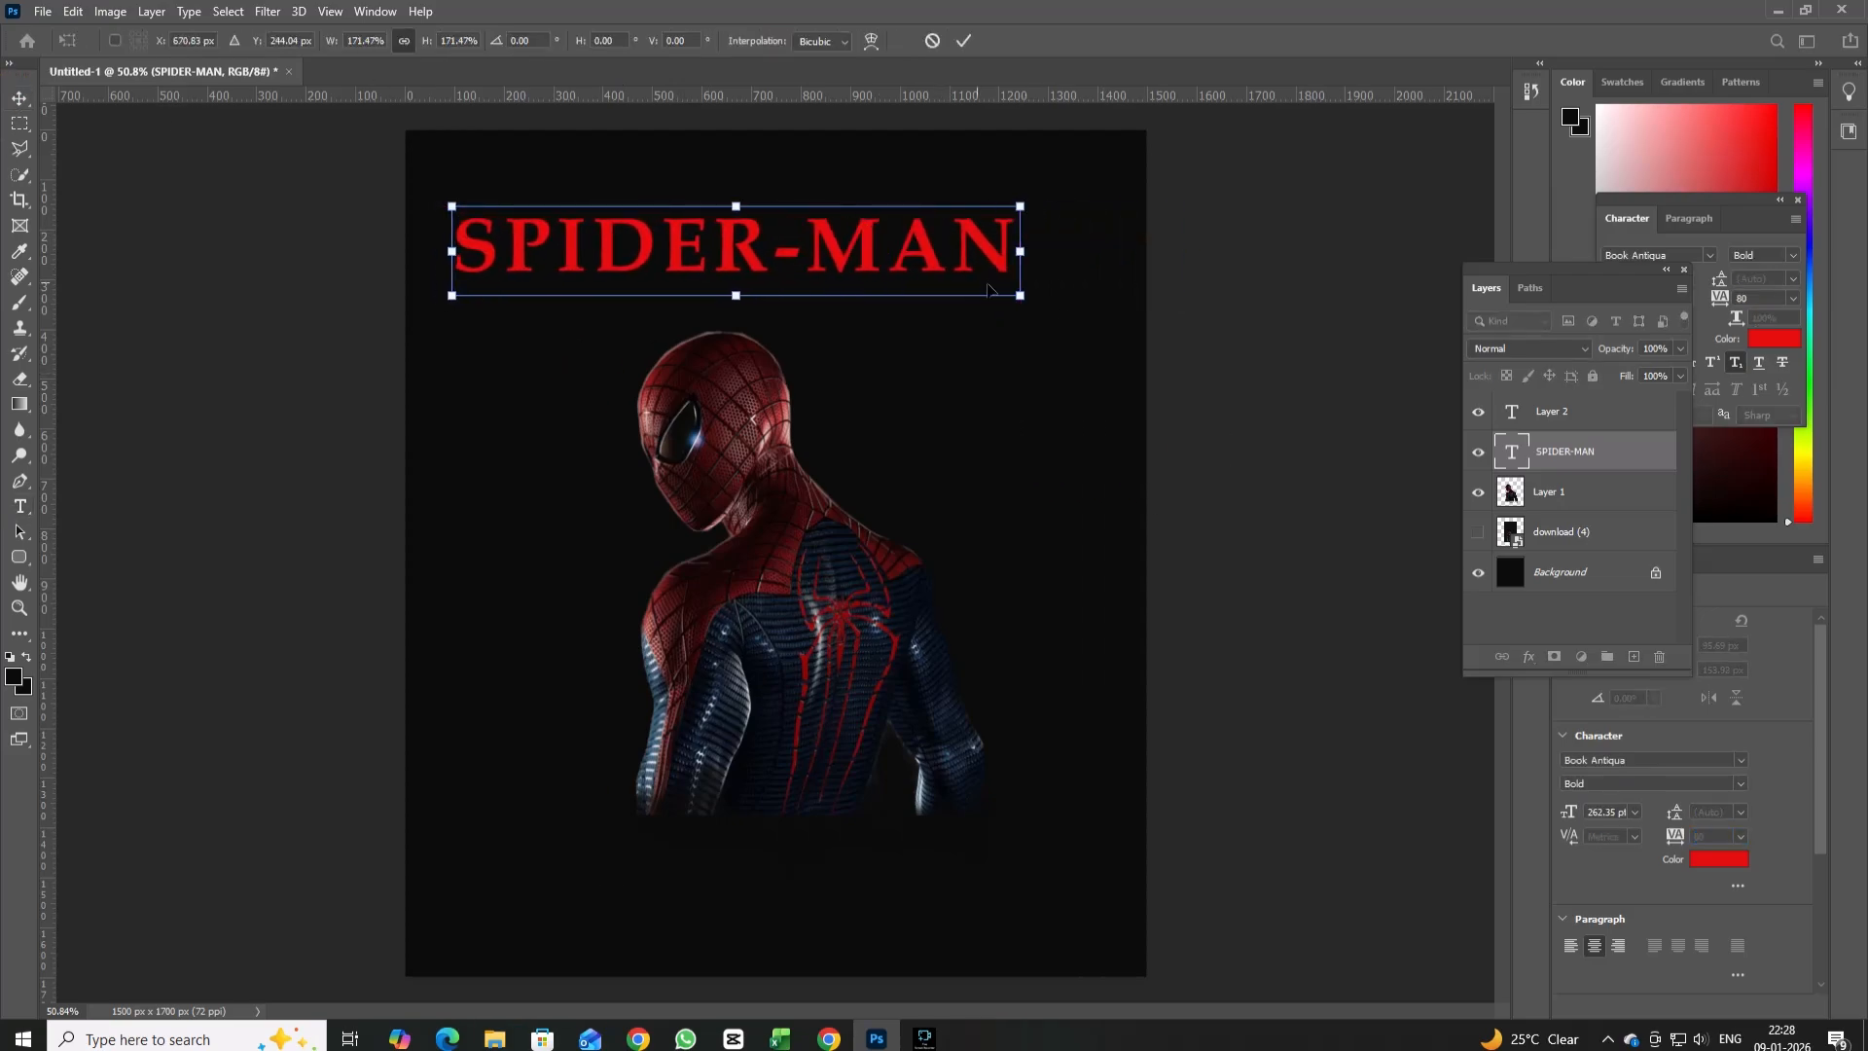
{"action": "left_click_drag", "start_coordinate": [1016, 295], "coordinate": [1104, 311]}
{"action": "left_click_drag", "start_coordinate": [994, 253], "coordinate": [1009, 258]}
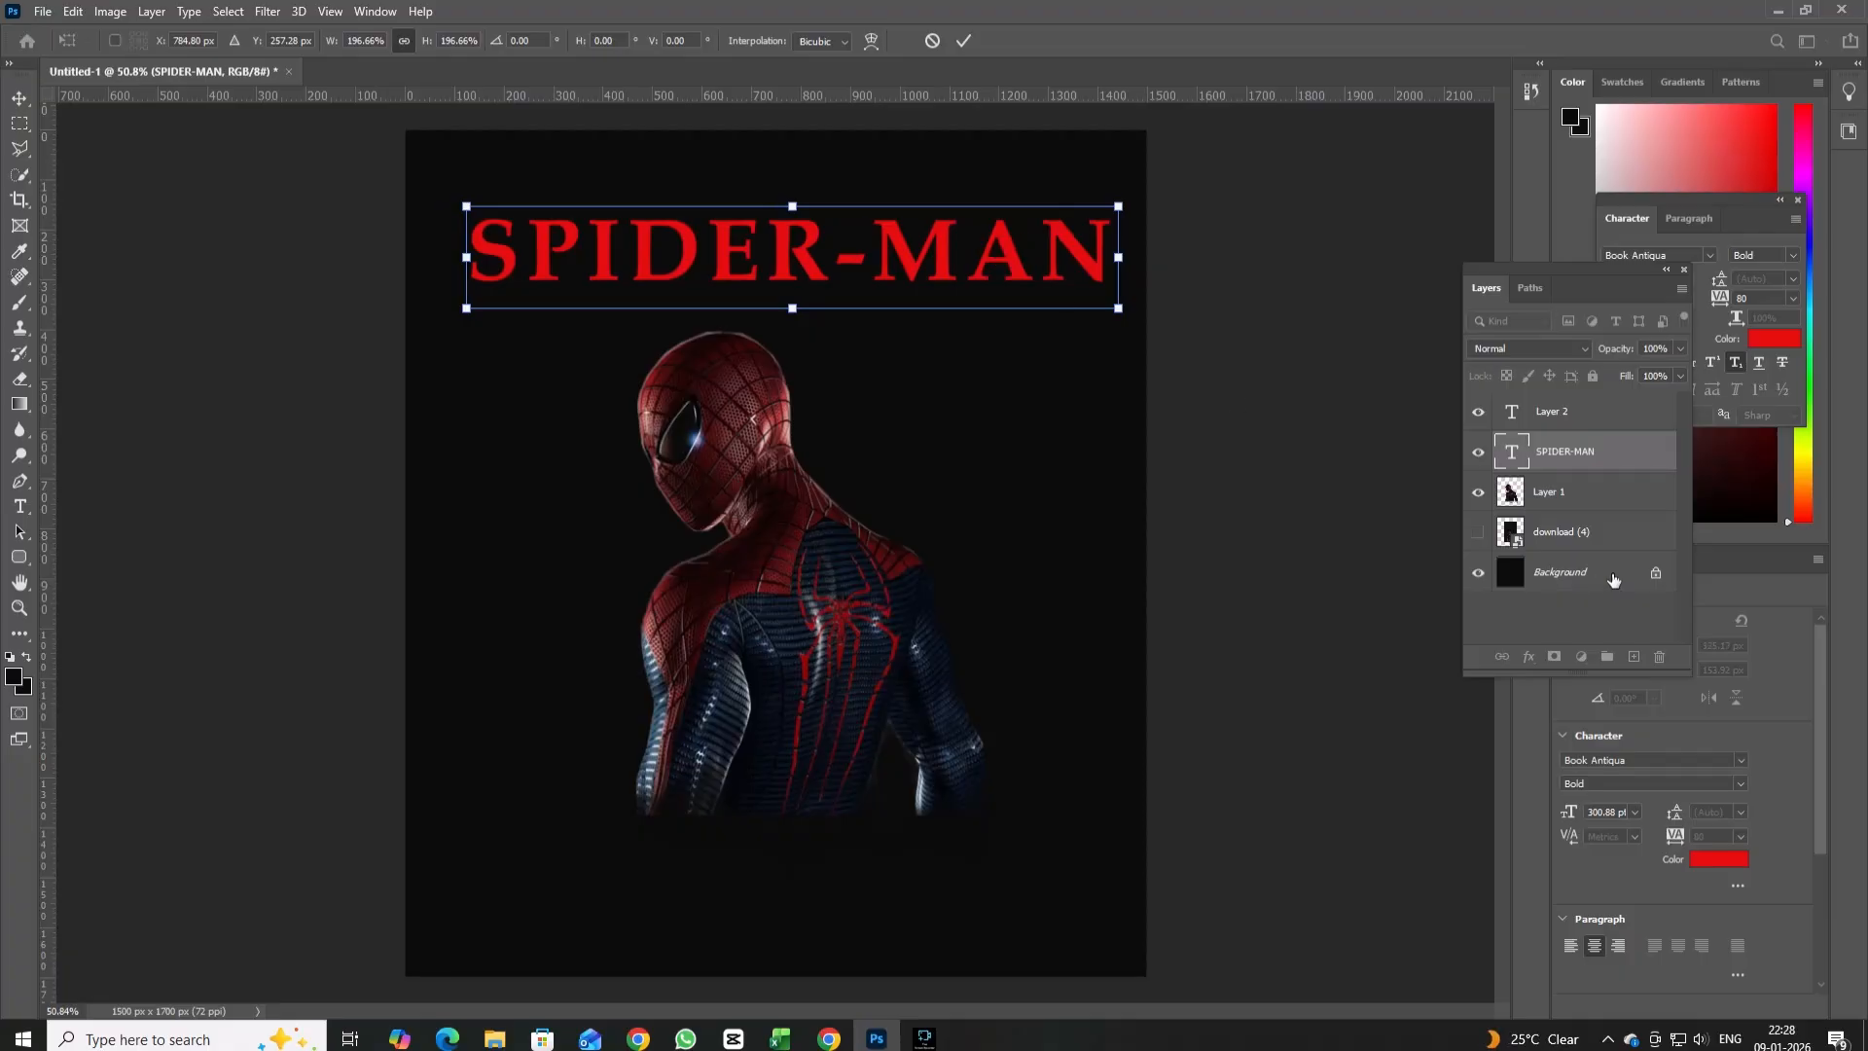
{"action": "left_click", "coordinate": [1679, 348]}
{"action": "left_click", "coordinate": [14, 95]}
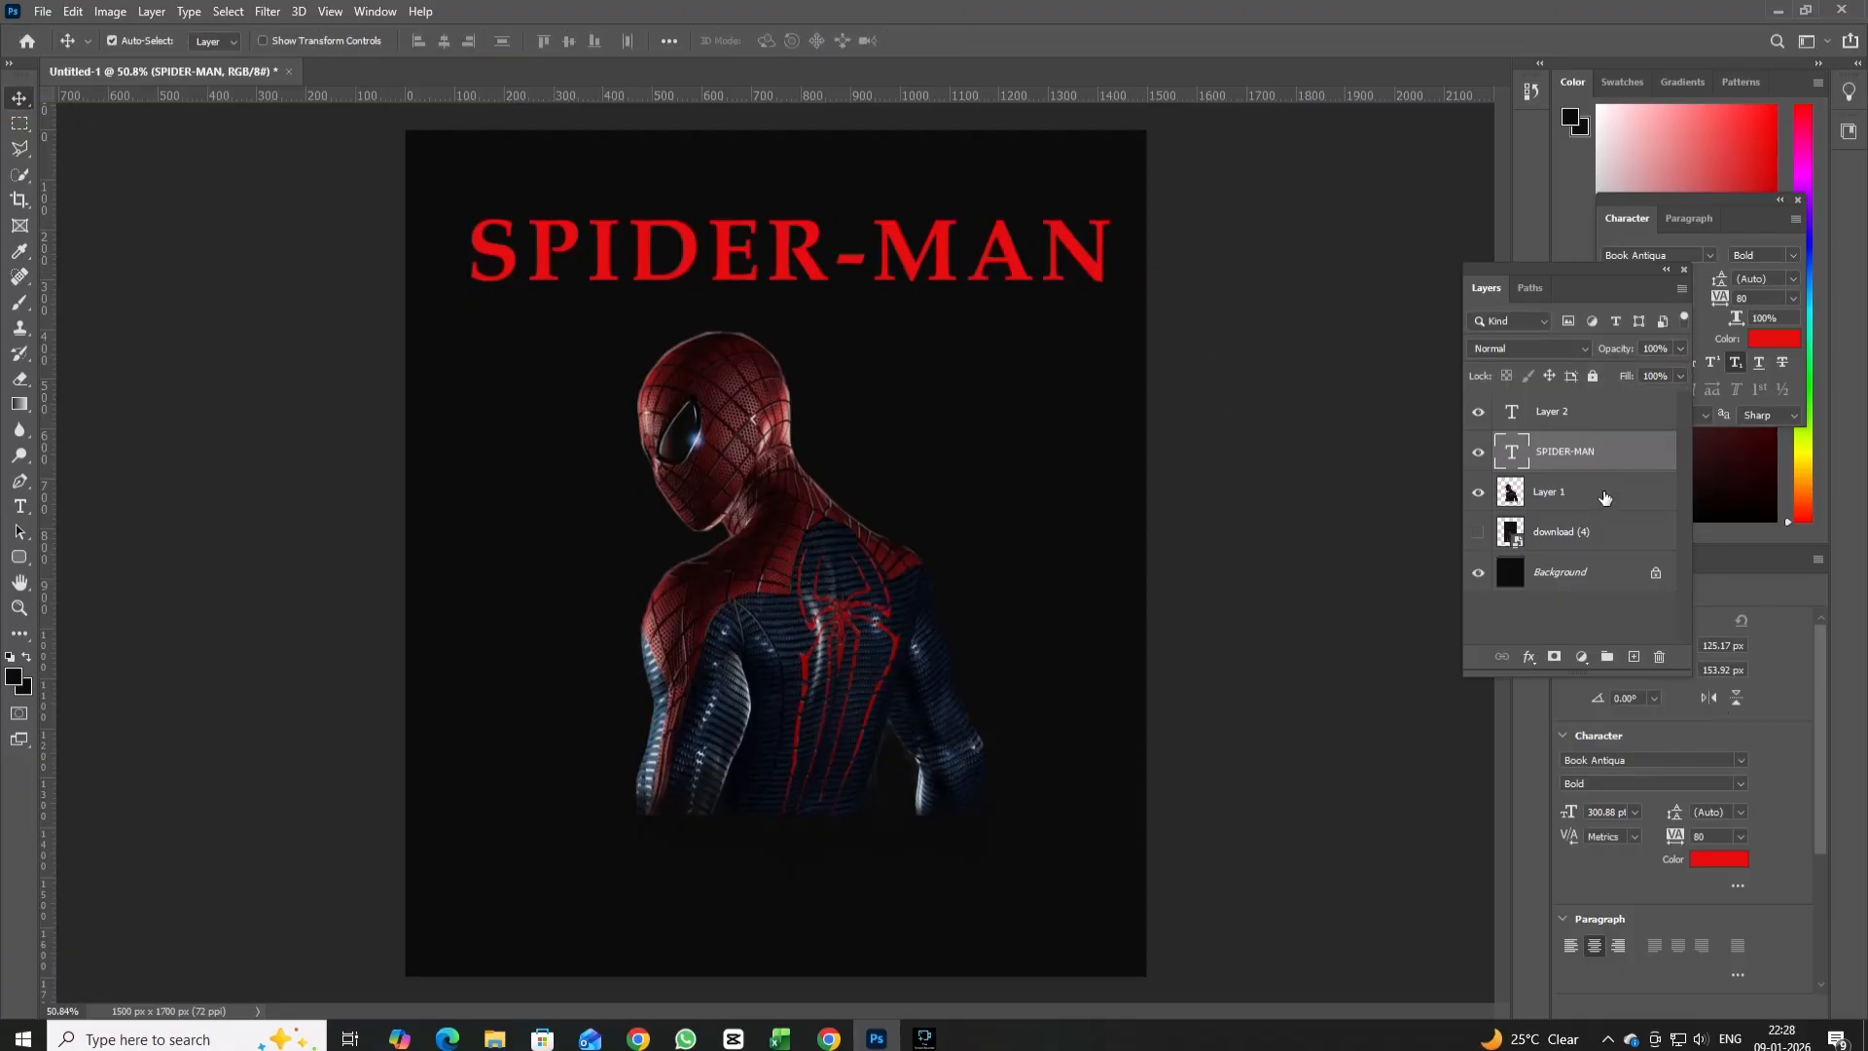
Reduce the title's opacity to 71% and fade the tops of its letters into the background with soft brush strokes.
{"action": "left_click", "coordinate": [1679, 349]}
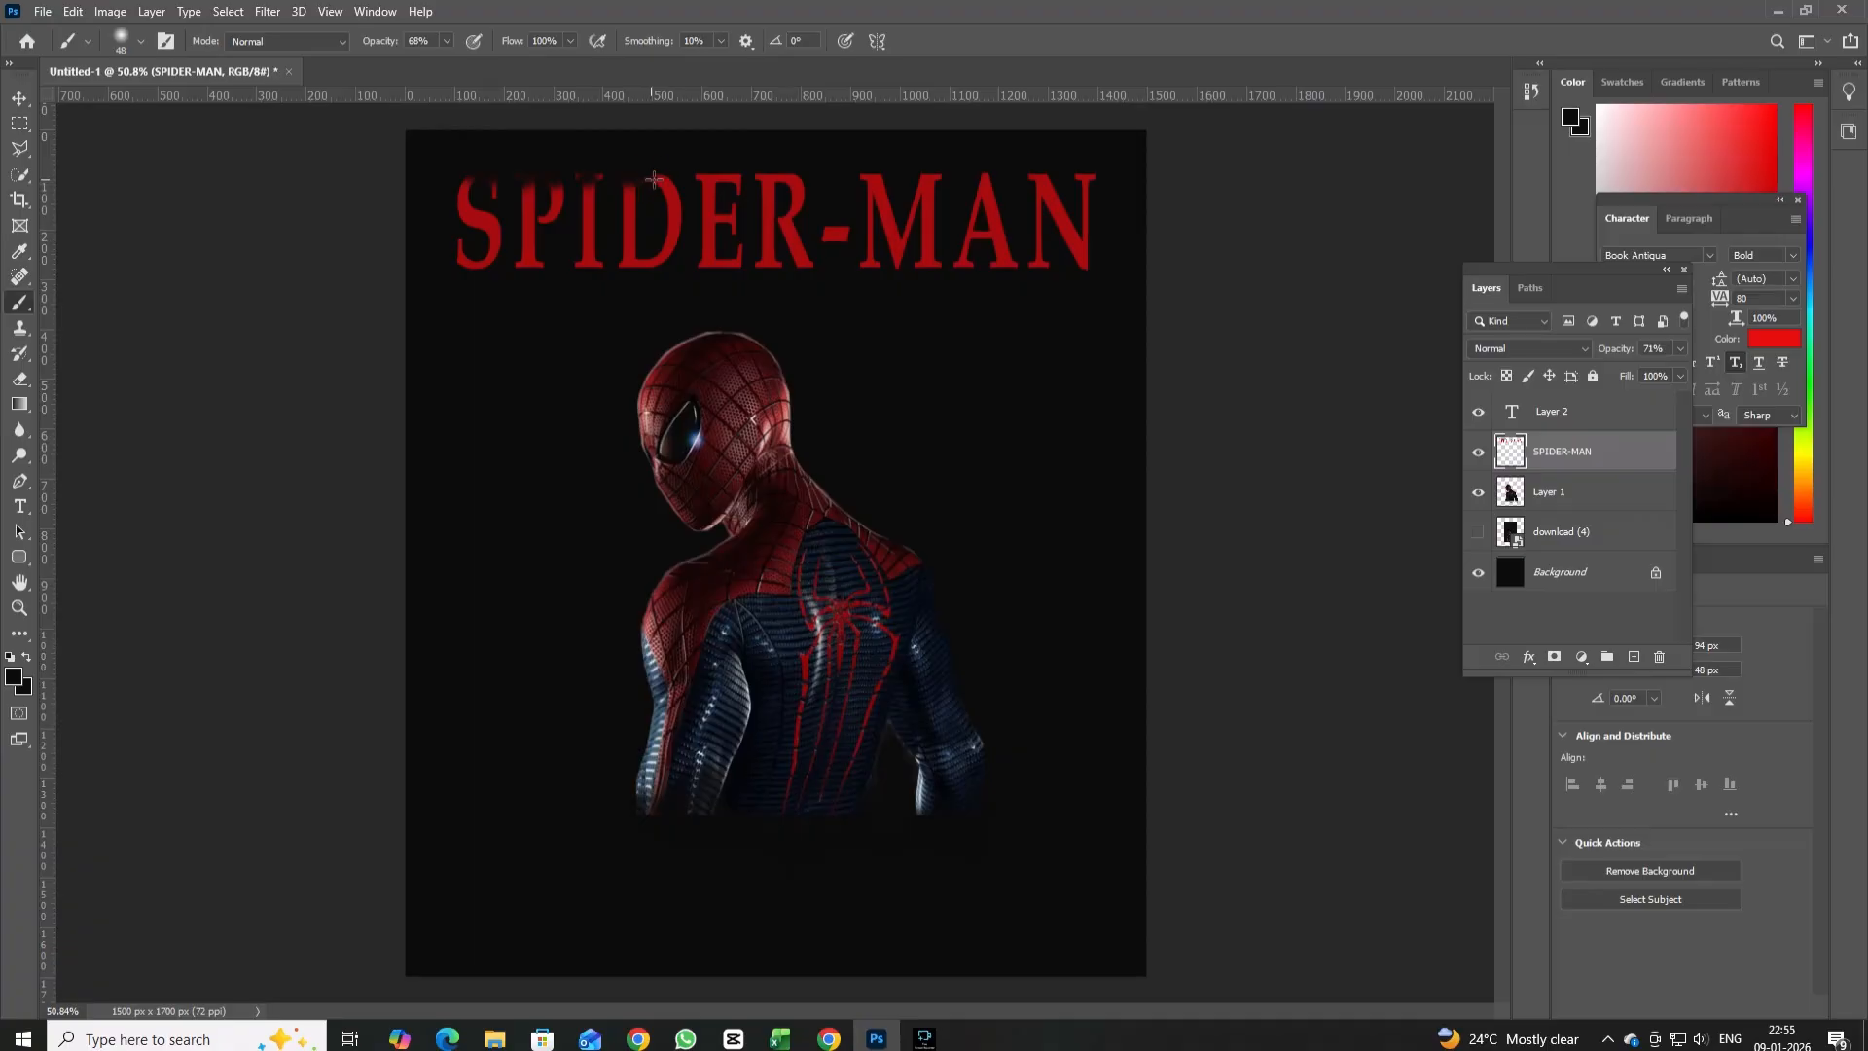
{"action": "mouse_move", "coordinate": [576, 175]}
{"action": "left_mouse_down"}
{"action": "mouse_move", "coordinate": [938, 171]}
{"action": "mouse_move", "coordinate": [872, 171]}
{"action": "mouse_move", "coordinate": [890, 177]}
{"action": "left_mouse_up"}
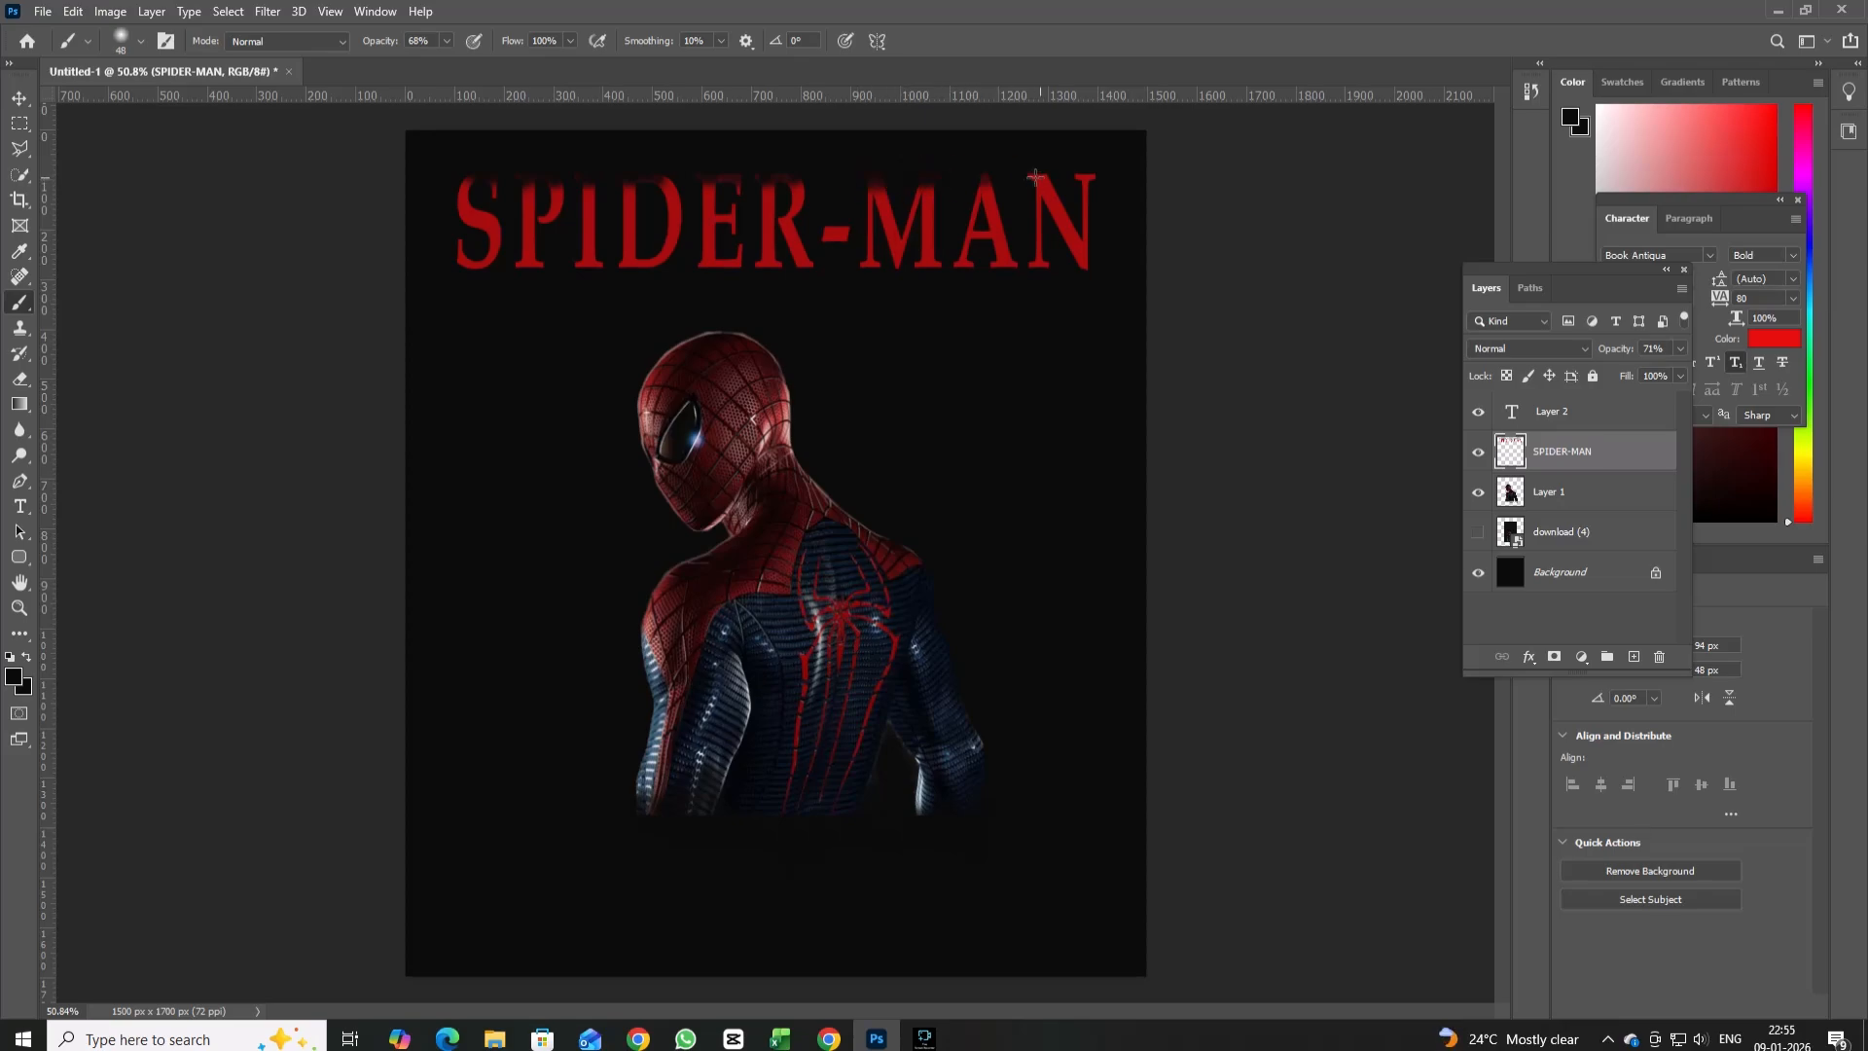
{"action": "mouse_move", "coordinate": [1035, 175]}
{"action": "left_mouse_down"}
{"action": "mouse_move", "coordinate": [973, 175]}
{"action": "mouse_move", "coordinate": [1085, 171]}
{"action": "left_mouse_up"}
{"action": "left_click", "coordinate": [1093, 177]}
{"action": "mouse_move", "coordinate": [720, 172]}
{"action": "left_mouse_down"}
{"action": "mouse_move", "coordinate": [638, 174]}
{"action": "mouse_move", "coordinate": [812, 169]}
{"action": "mouse_move", "coordinate": [409, 173]}
{"action": "left_mouse_up"}
Switch to Pinterest in Chrome, find the dark Spider-Man image with the outstretched hand and download it.
{"action": "left_click", "coordinate": [829, 1038]}
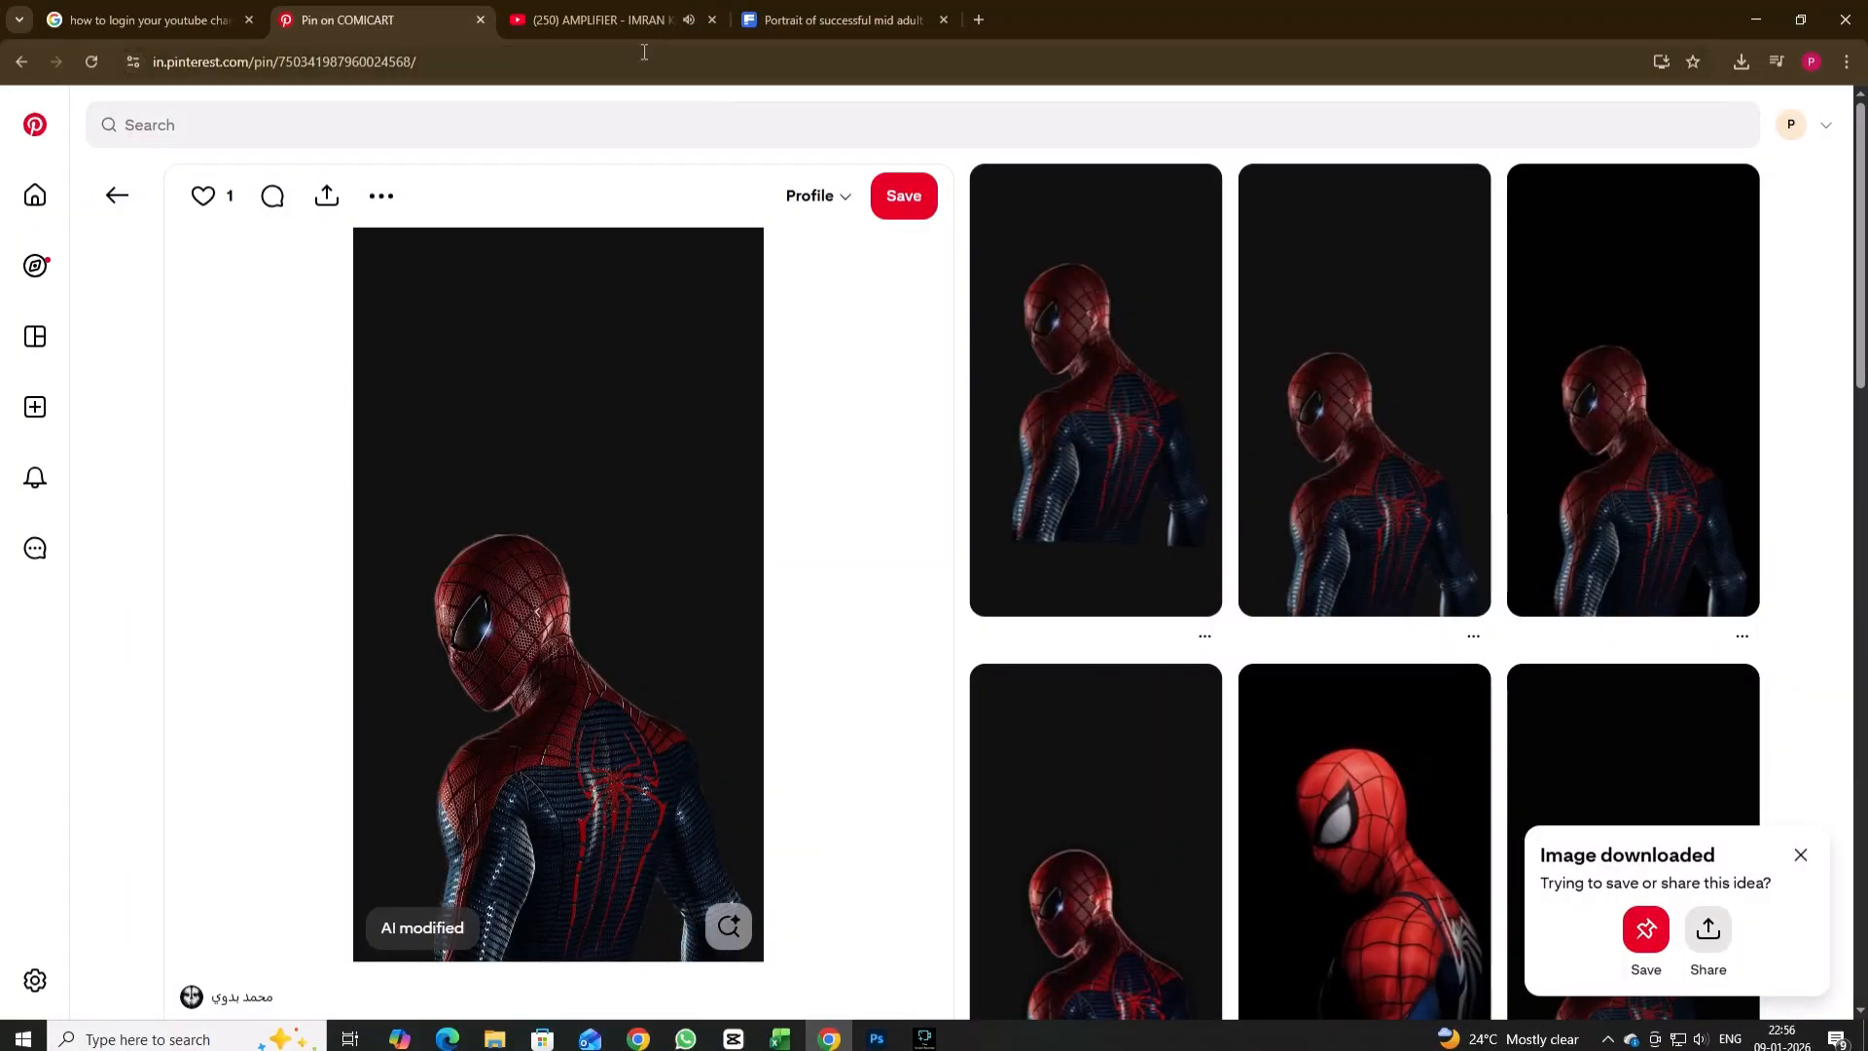
{"action": "left_click", "coordinate": [530, 127]}
{"action": "left_click", "coordinate": [200, 821]}
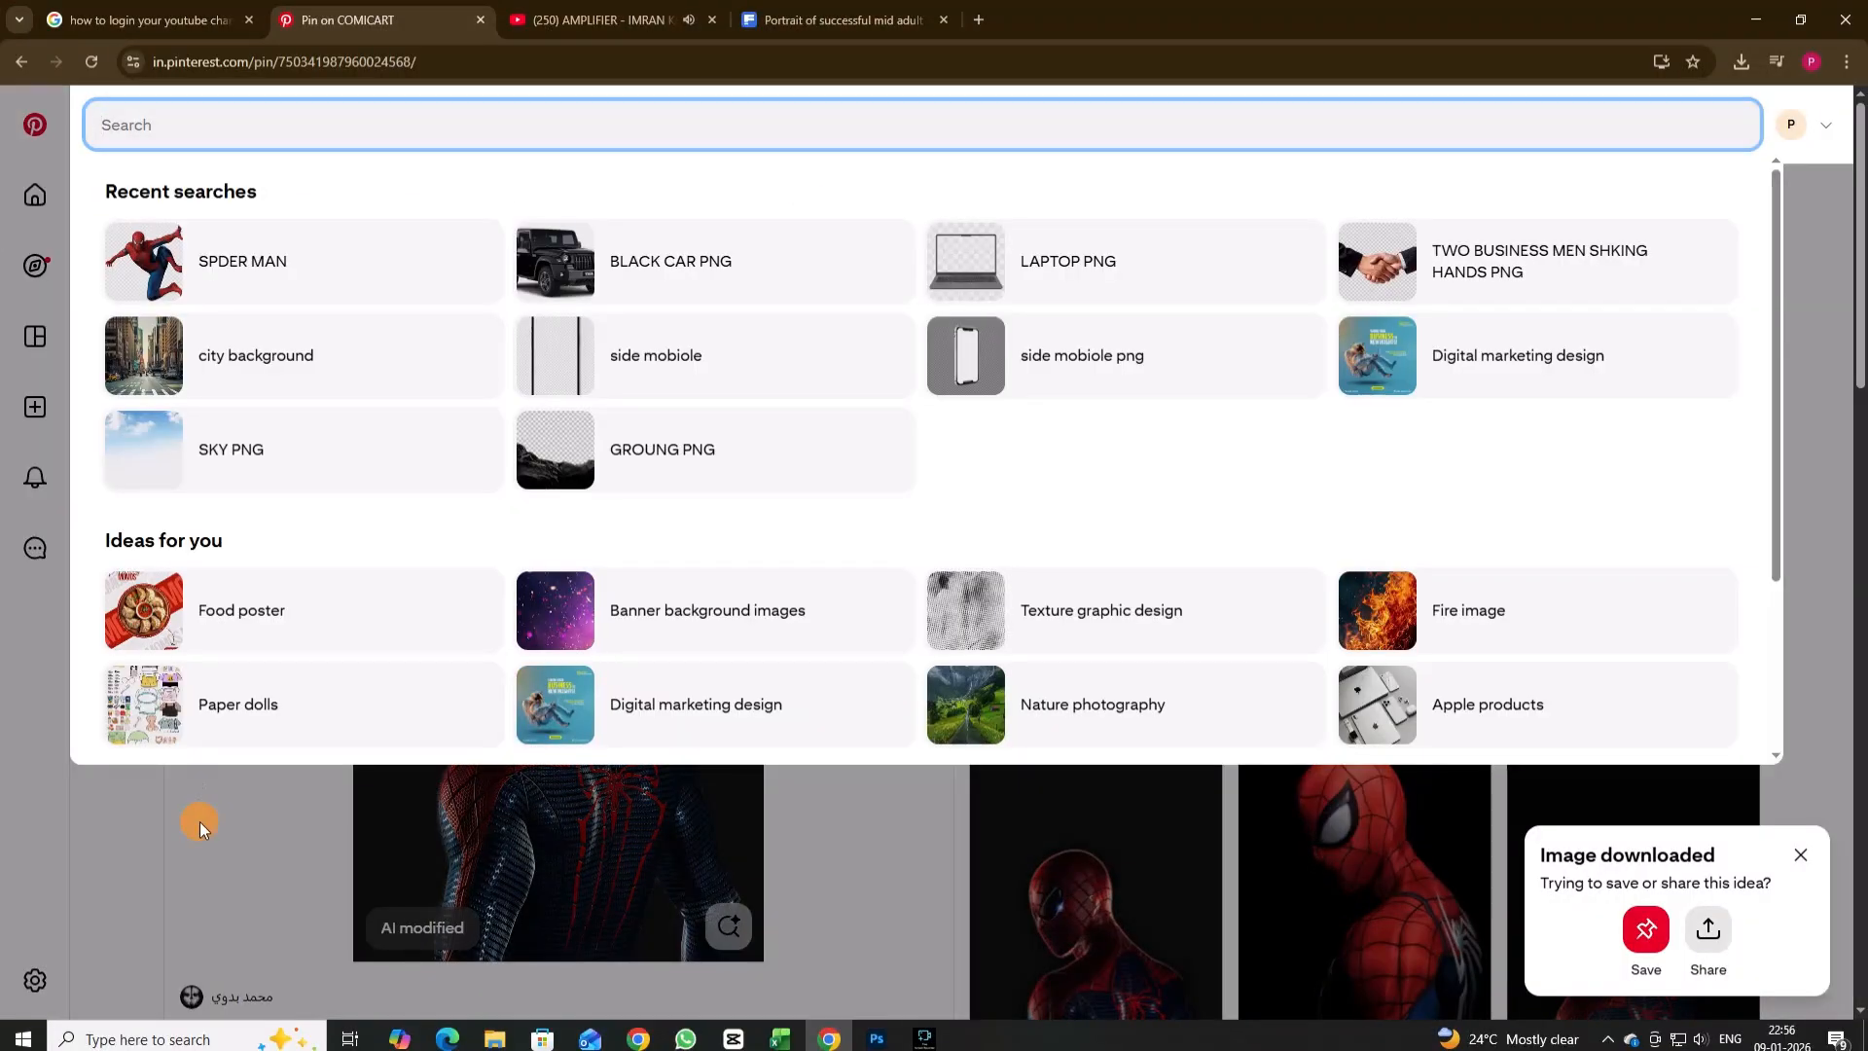
{"action": "scroll", "coordinate": [201, 821], "scroll_direction": "down", "scroll_amount": 15}
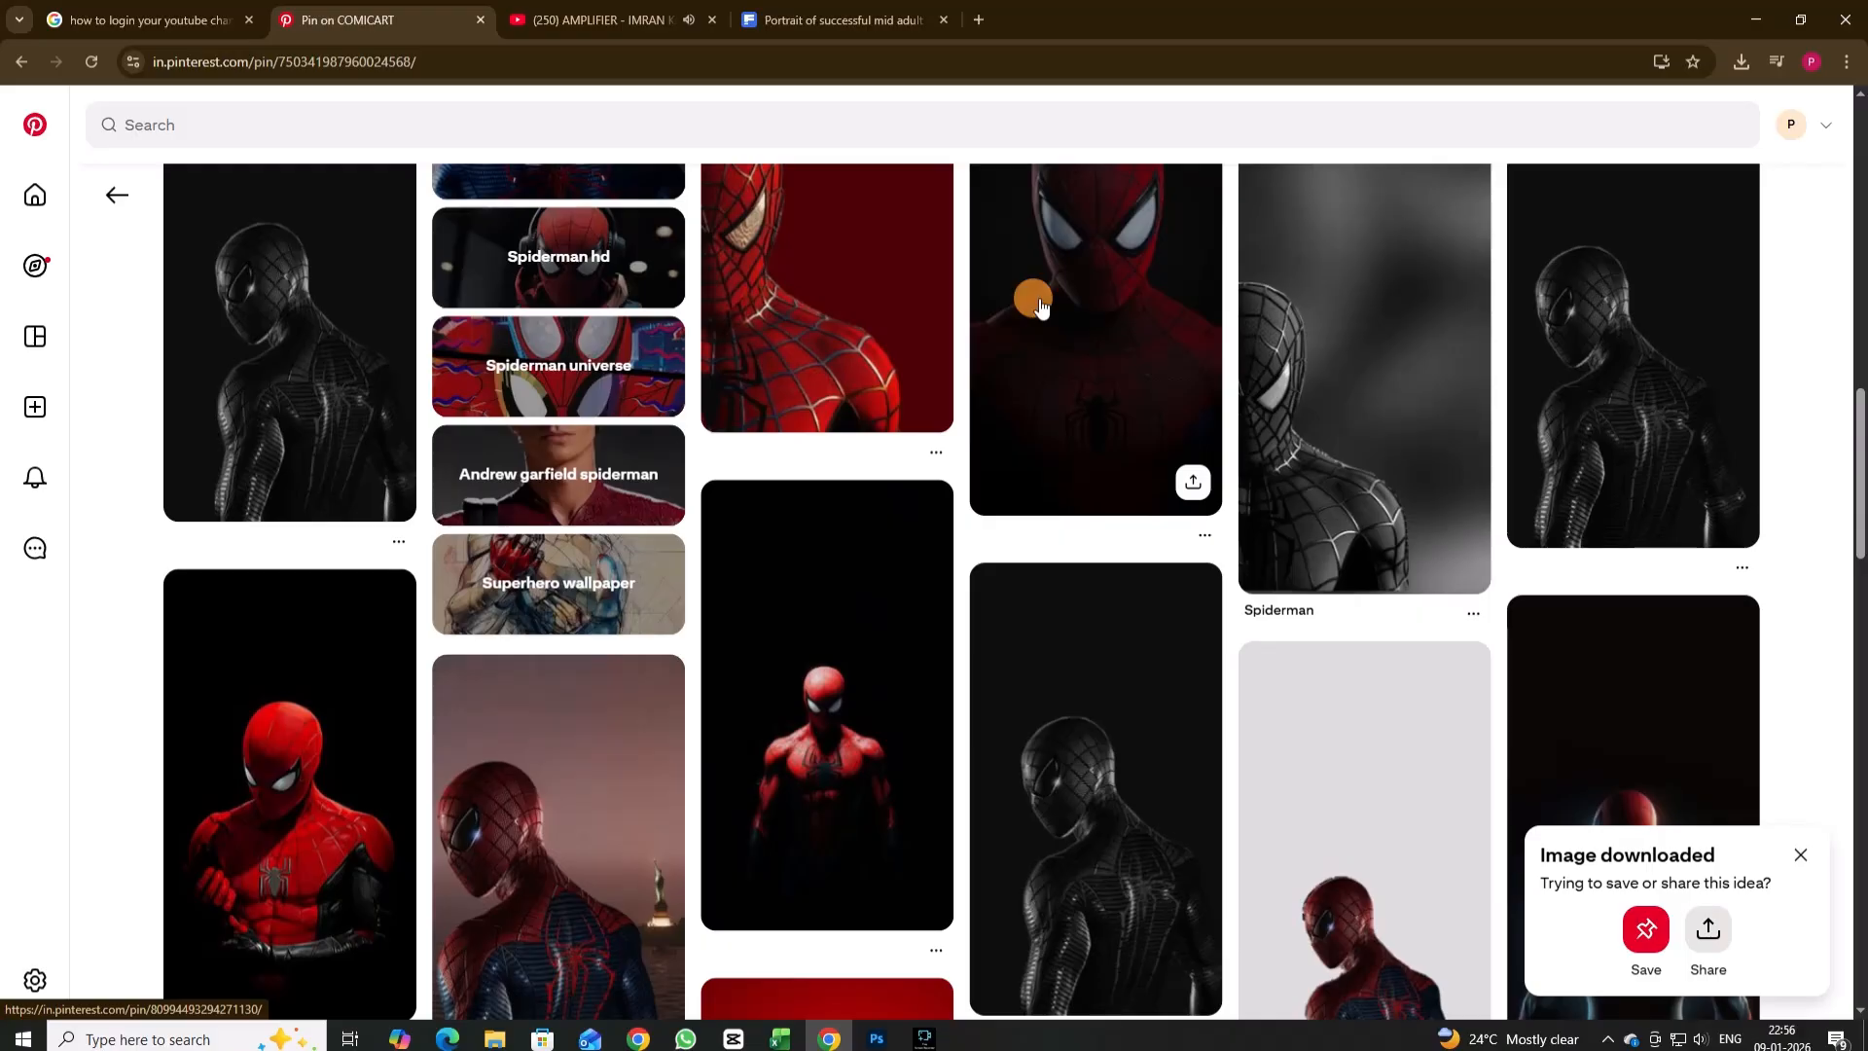
{"action": "left_click", "coordinate": [1034, 304]}
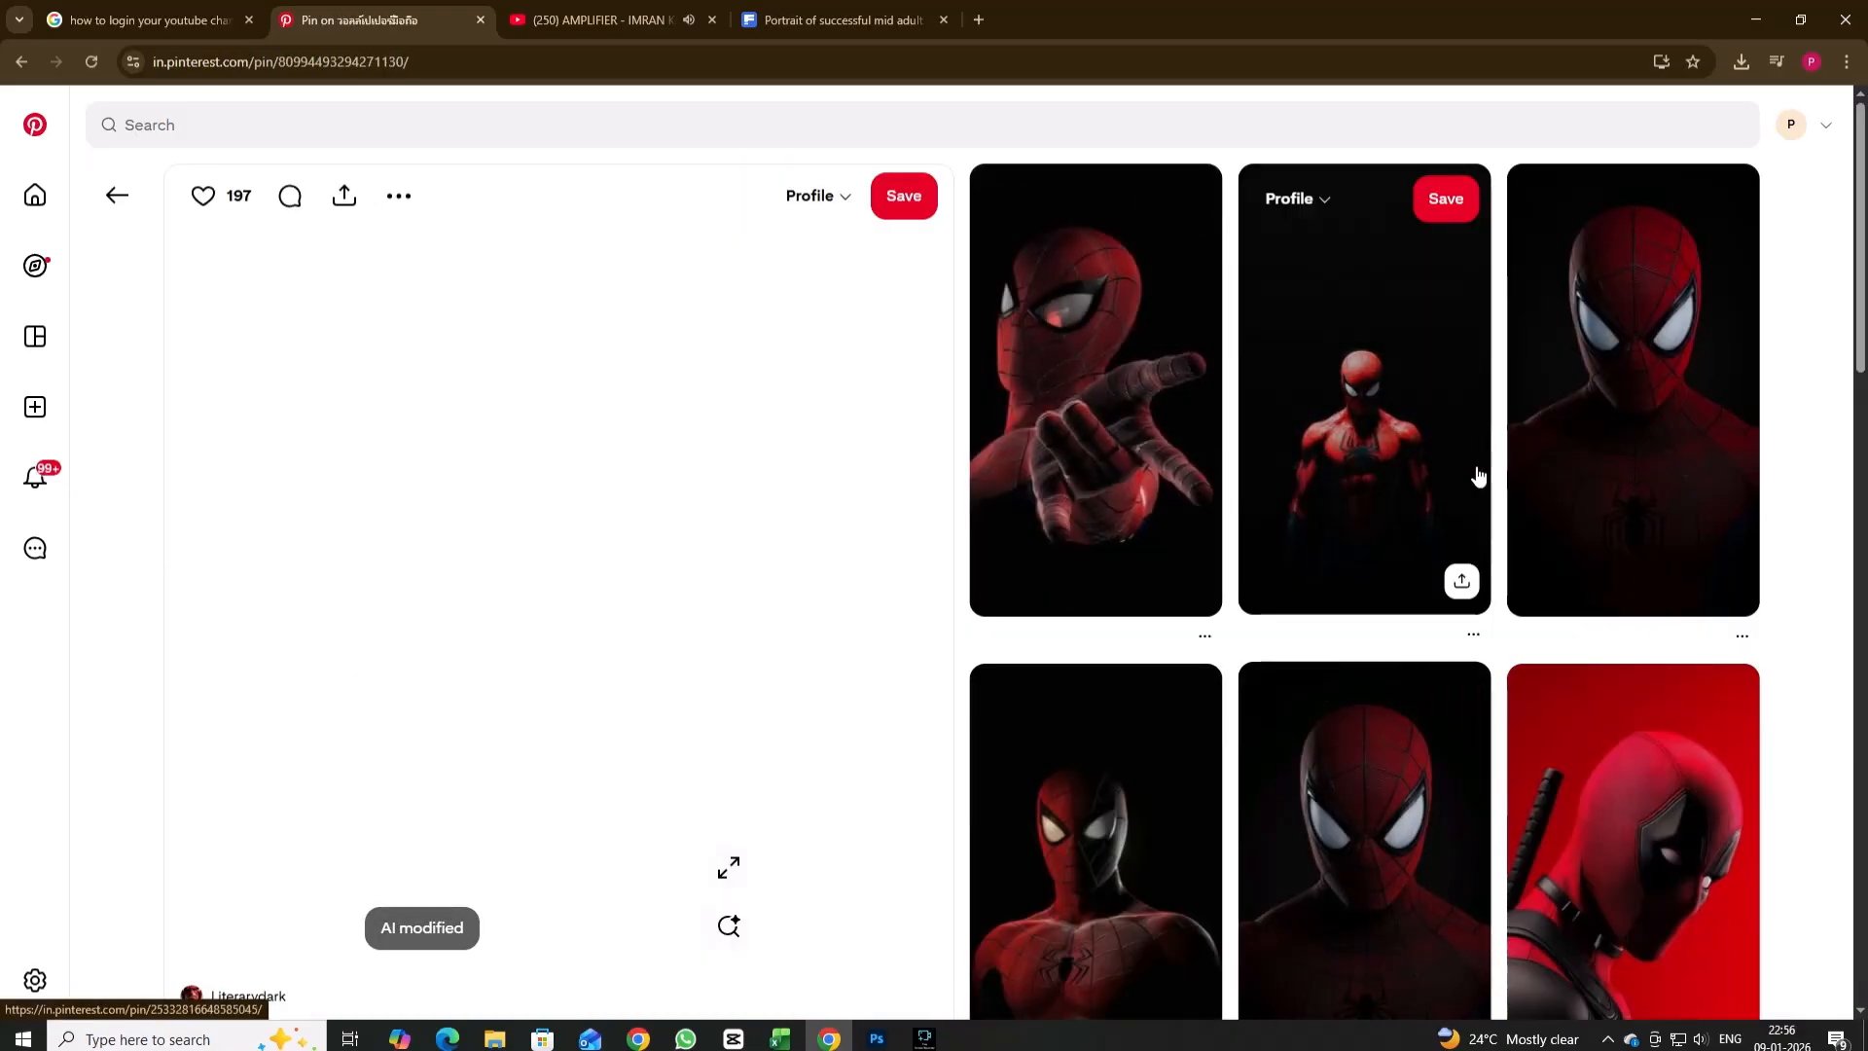
{"action": "left_click", "coordinate": [1151, 446]}
{"action": "left_click", "coordinate": [402, 198]}
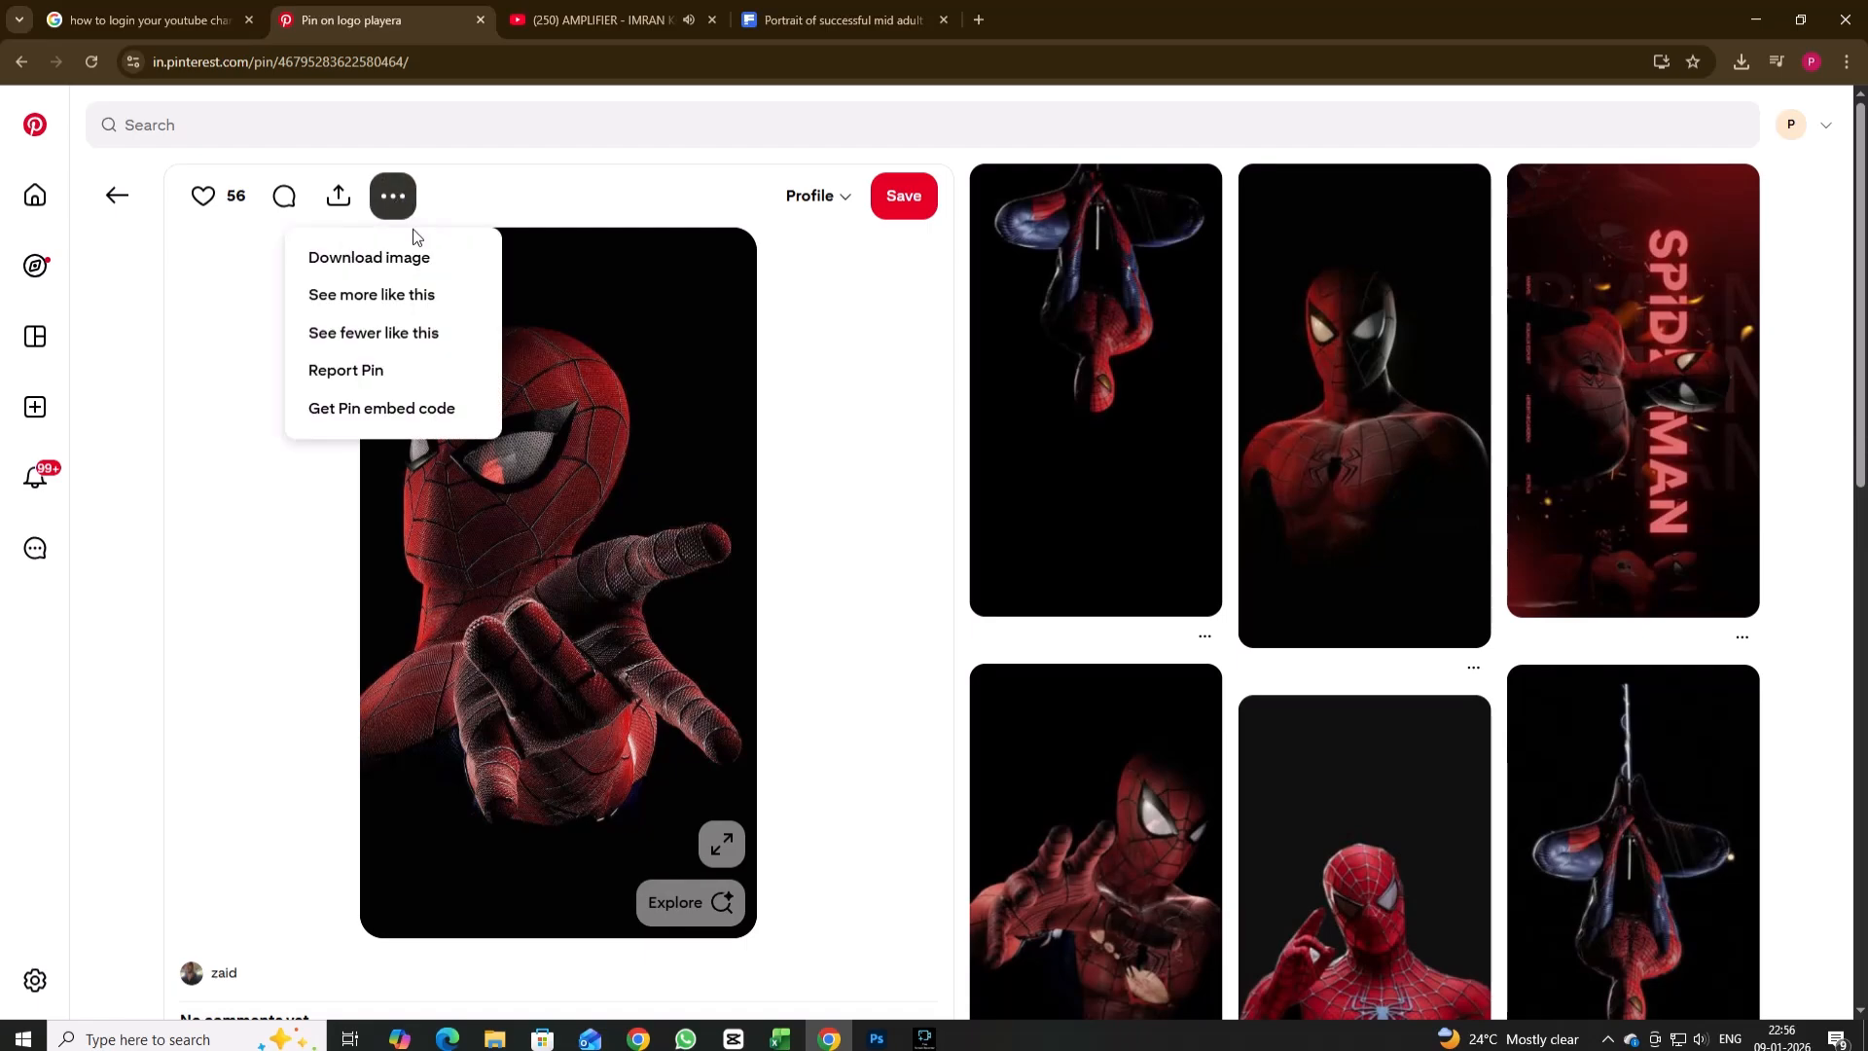
{"action": "left_click", "coordinate": [382, 255]}
Place the downloaded image in the Photoshop poster and copy its selected figure, including shoulder and far eye, to a new layer.
{"action": "left_click_drag", "start_coordinate": [1457, 211], "coordinate": [888, 516]}
{"action": "left_click", "coordinate": [19, 174]}
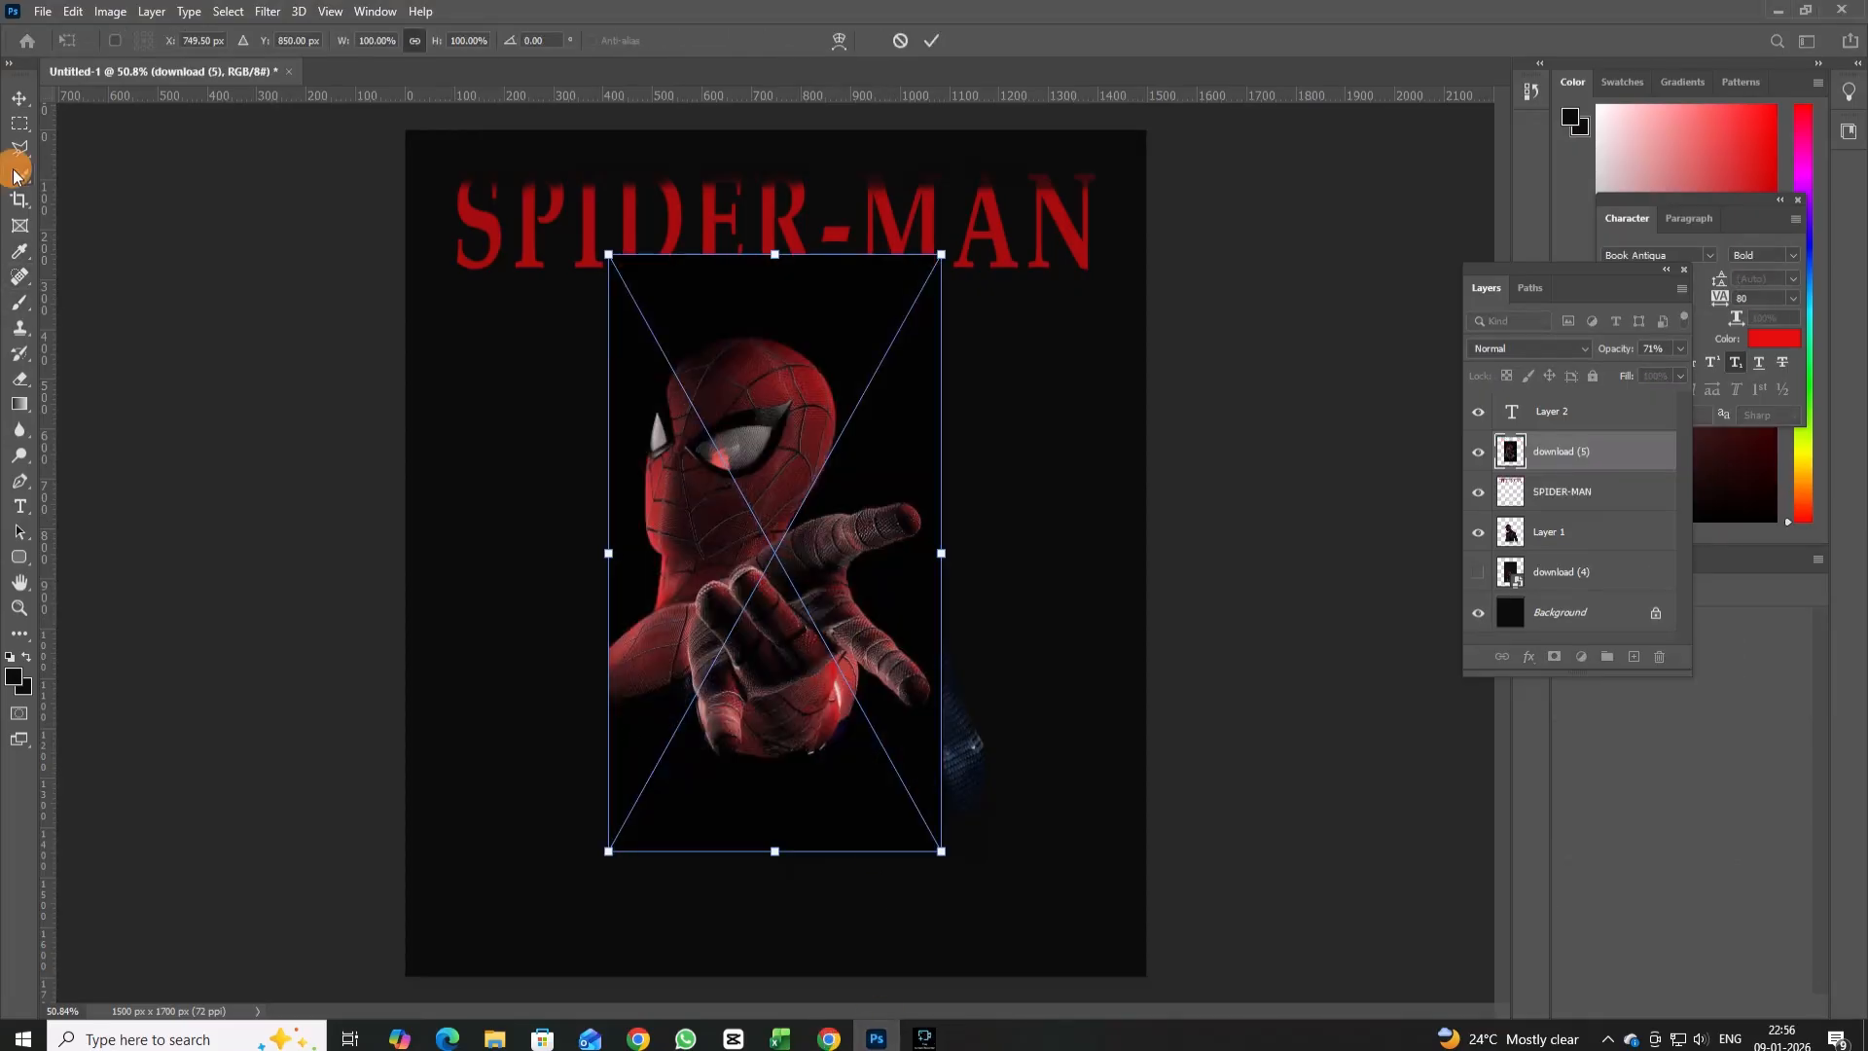
{"action": "left_click", "coordinate": [561, 43]}
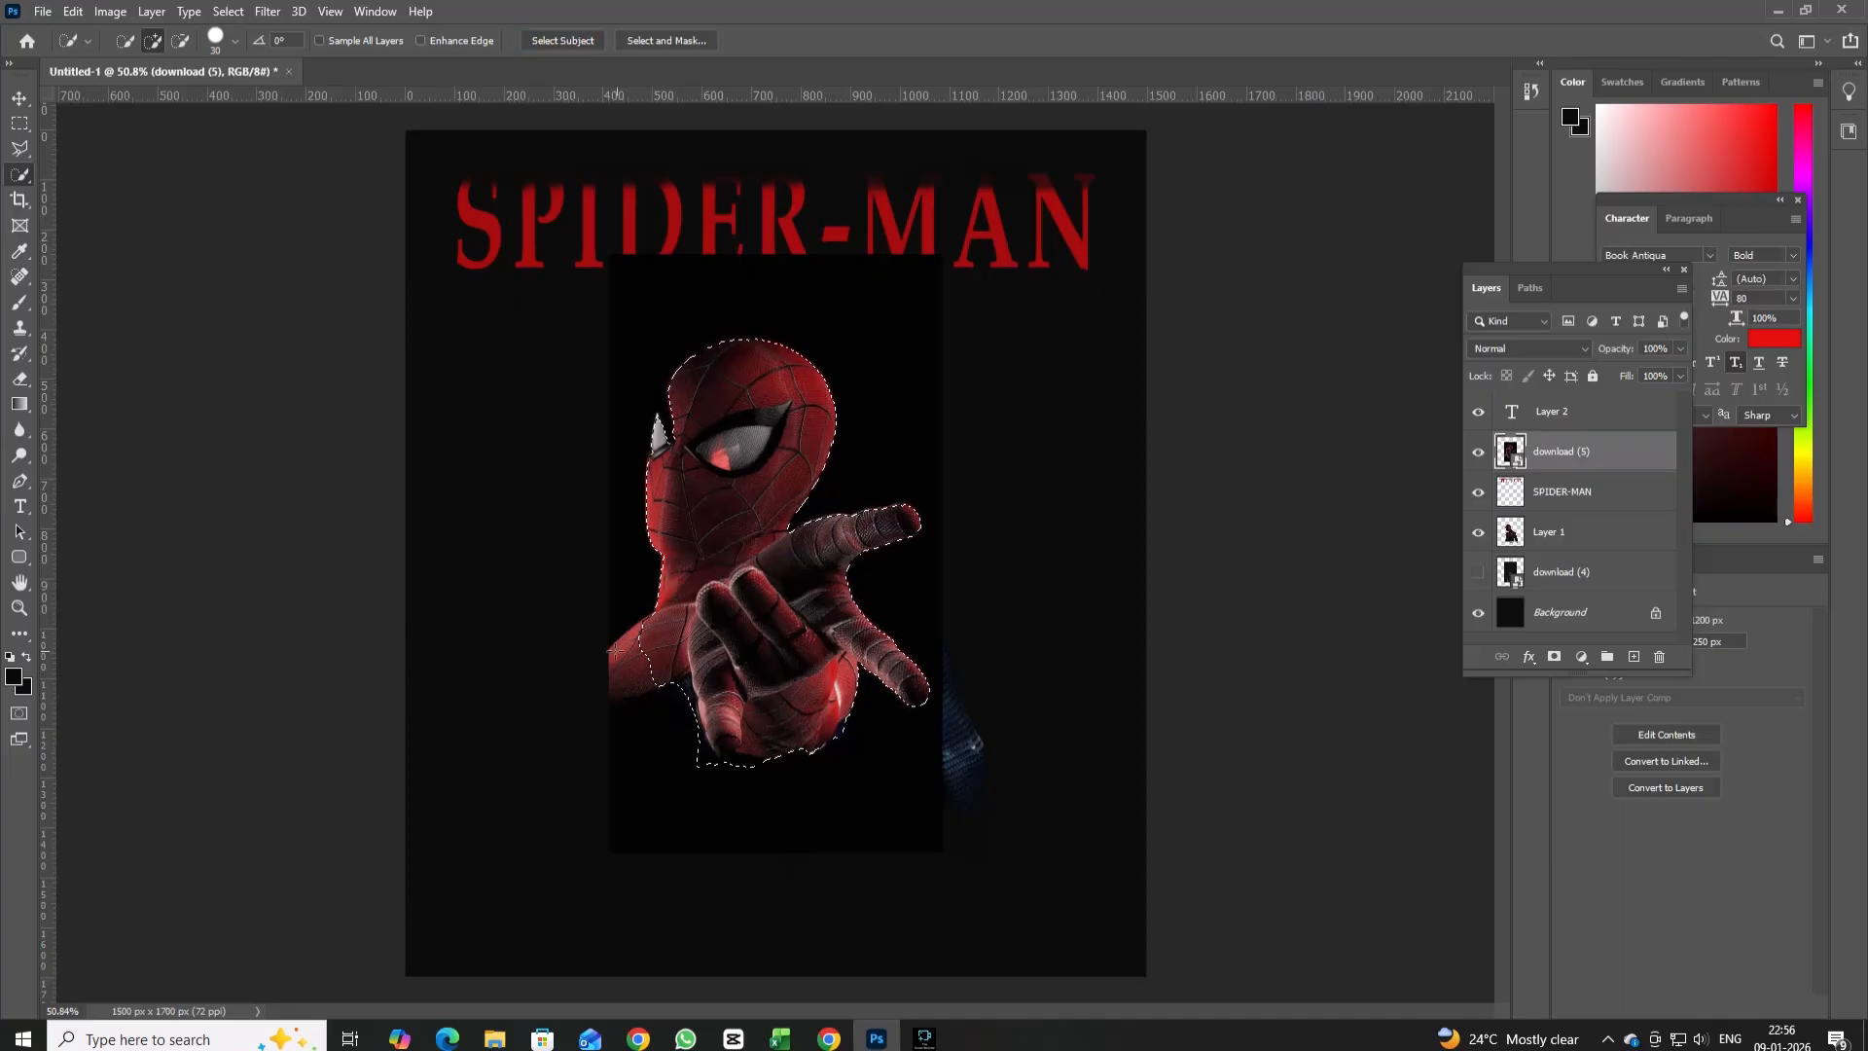
{"action": "left_click_drag", "start_coordinate": [611, 658], "coordinate": [637, 676]}
{"action": "mouse_move", "coordinate": [671, 434]}
{"action": "left_mouse_down"}
{"action": "mouse_move", "coordinate": [657, 386]}
{"action": "mouse_move", "coordinate": [662, 401]}
{"action": "left_mouse_up"}
{"action": "right_click", "coordinate": [699, 479]}
{"action": "left_click", "coordinate": [778, 616]}
Delete the download (5) layer and move the cut-out reaching figure's layer below Layer 1.
{"action": "left_click", "coordinate": [1474, 493]}
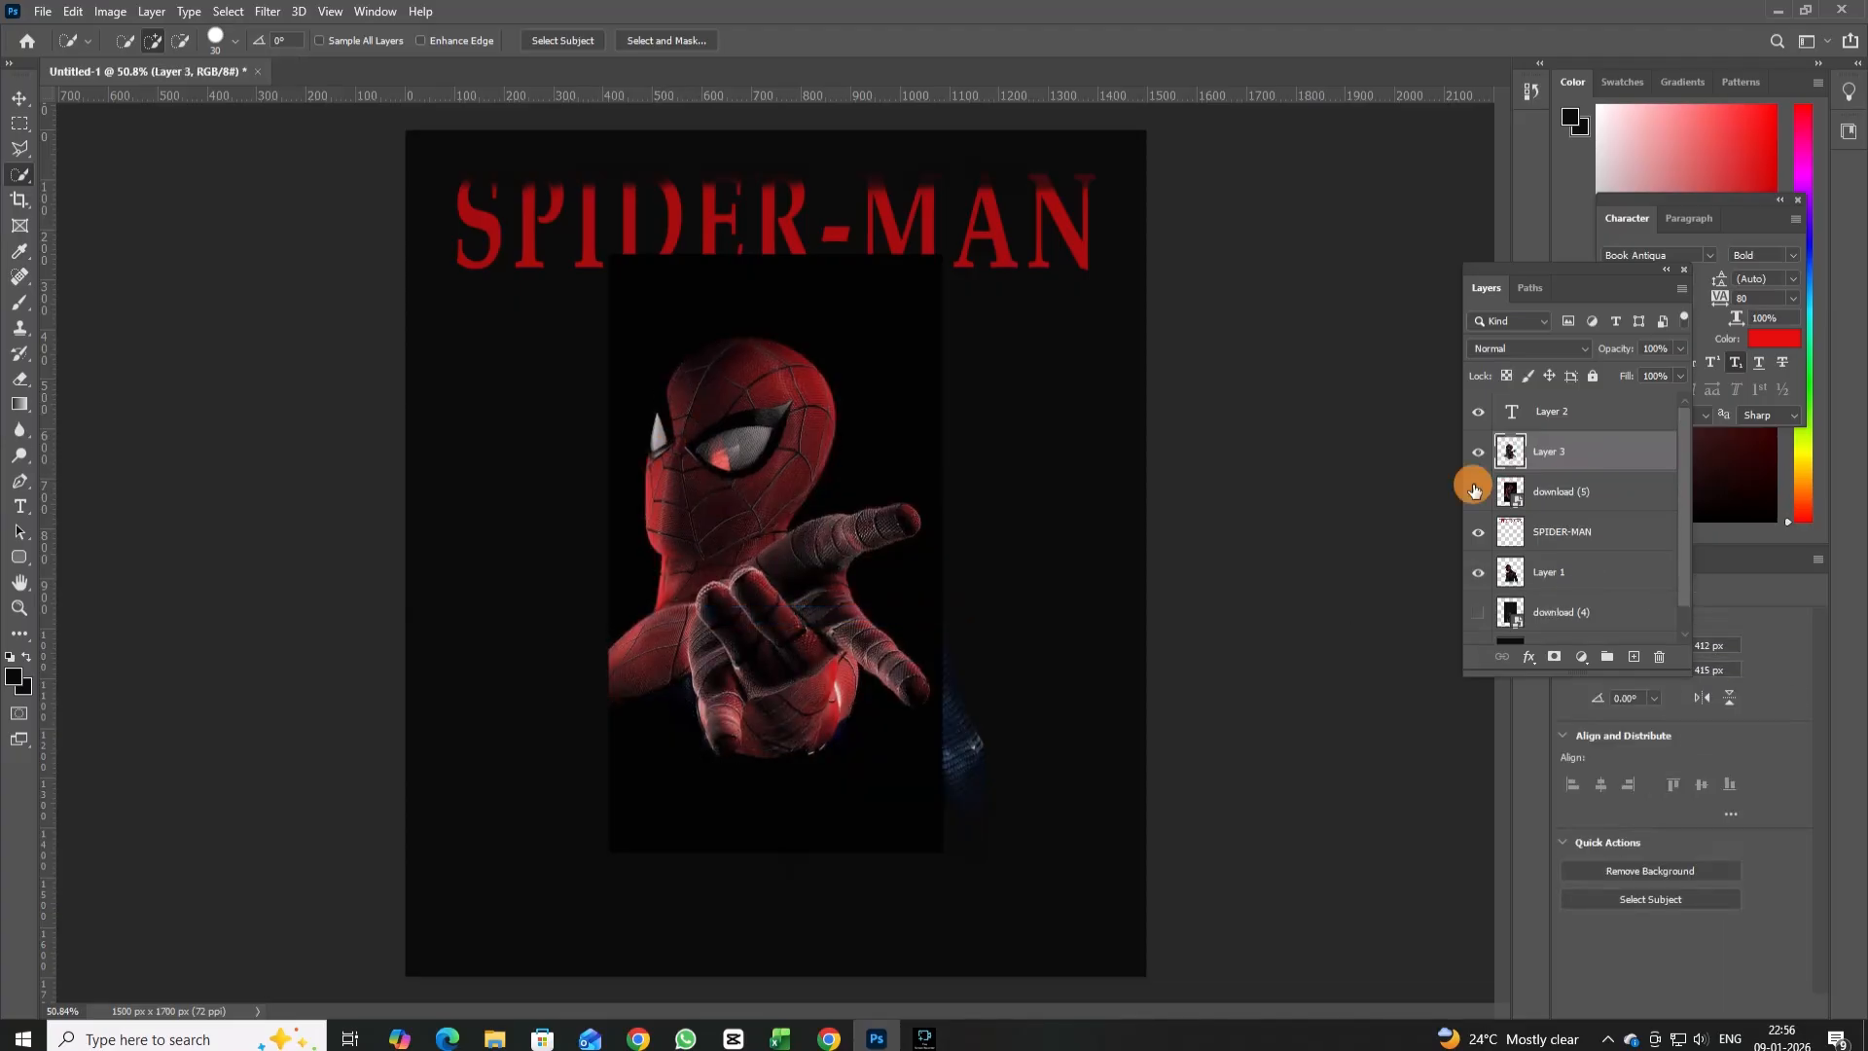
{"action": "left_click_drag", "start_coordinate": [1575, 496], "coordinate": [1658, 657]}
{"action": "left_click_drag", "start_coordinate": [1604, 456], "coordinate": [1596, 552]}
Enlarge the reaching Spider-Man to about 190% and position it behind the main figure, filling the poster's left side.
{"action": "left_click", "coordinate": [18, 97]}
{"action": "key", "text": "ctrl+y"}
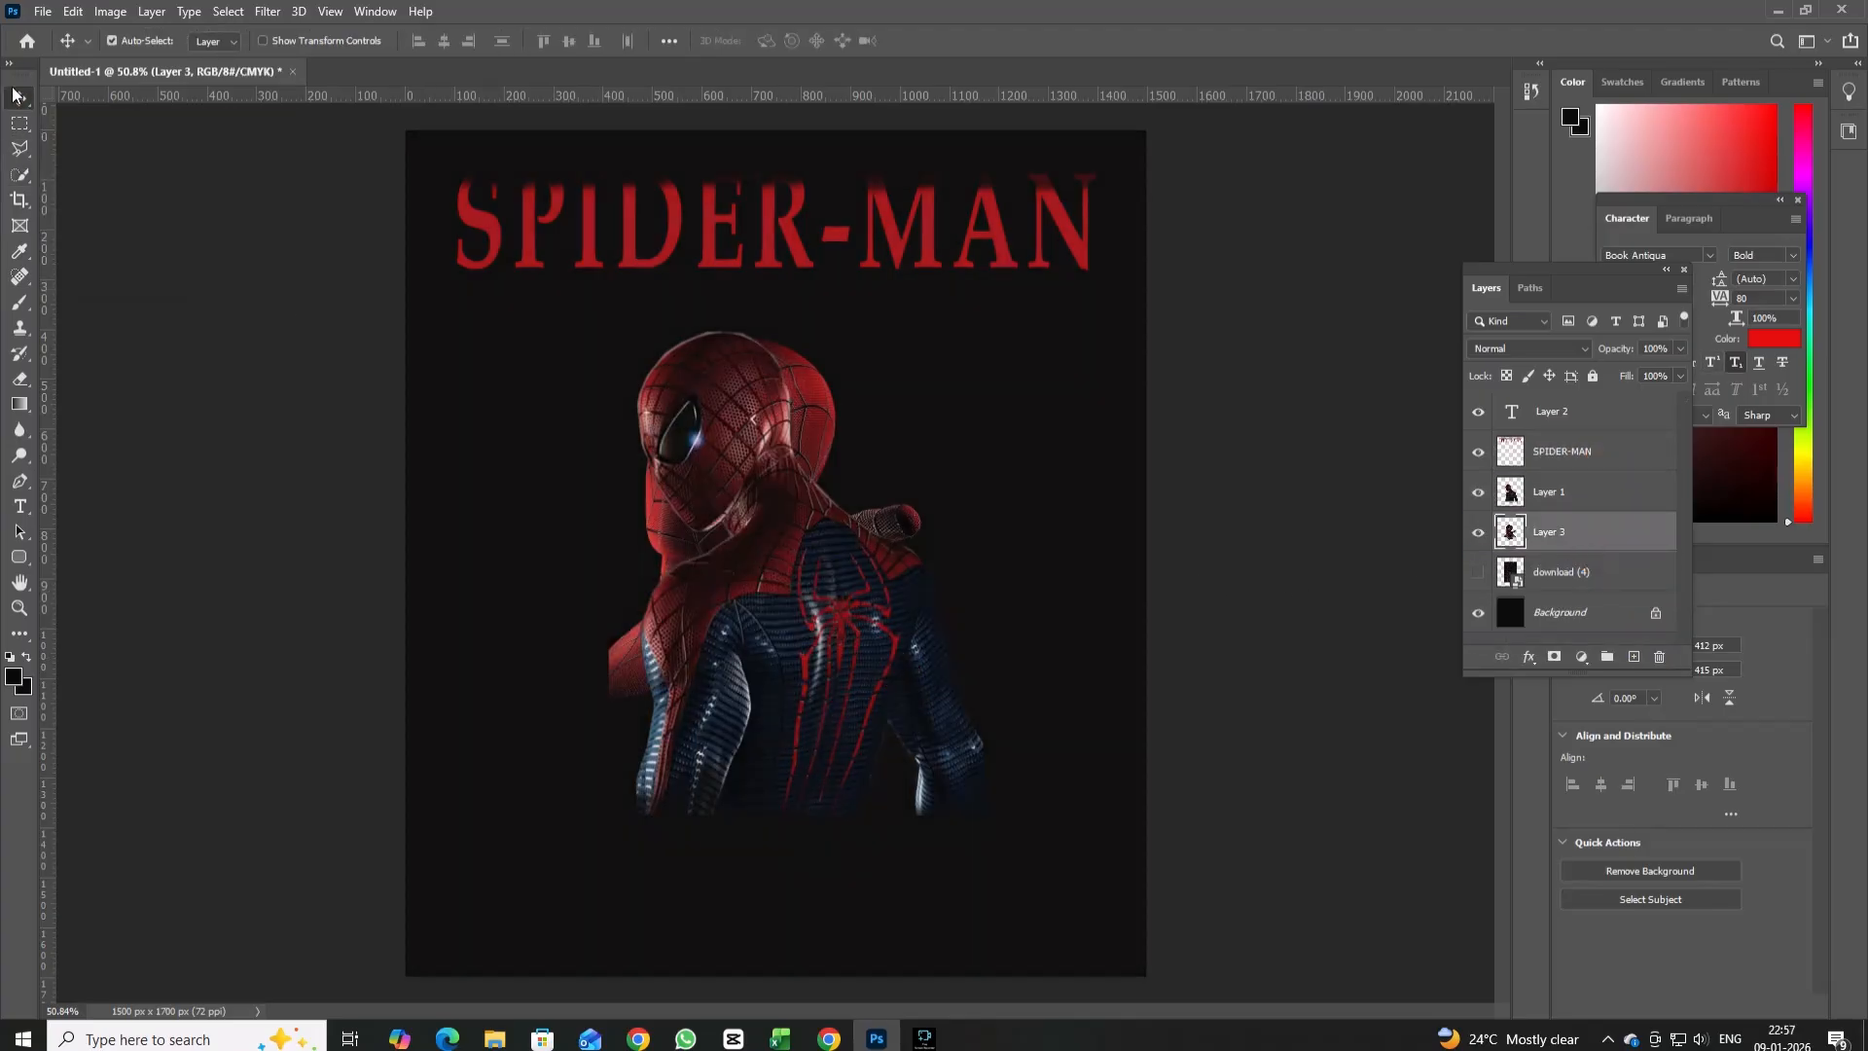
{"action": "key", "text": "ctrl+t"}
{"action": "left_click_drag", "start_coordinate": [931, 336], "coordinate": [1043, 190]}
{"action": "left_click_drag", "start_coordinate": [836, 336], "coordinate": [672, 415]}
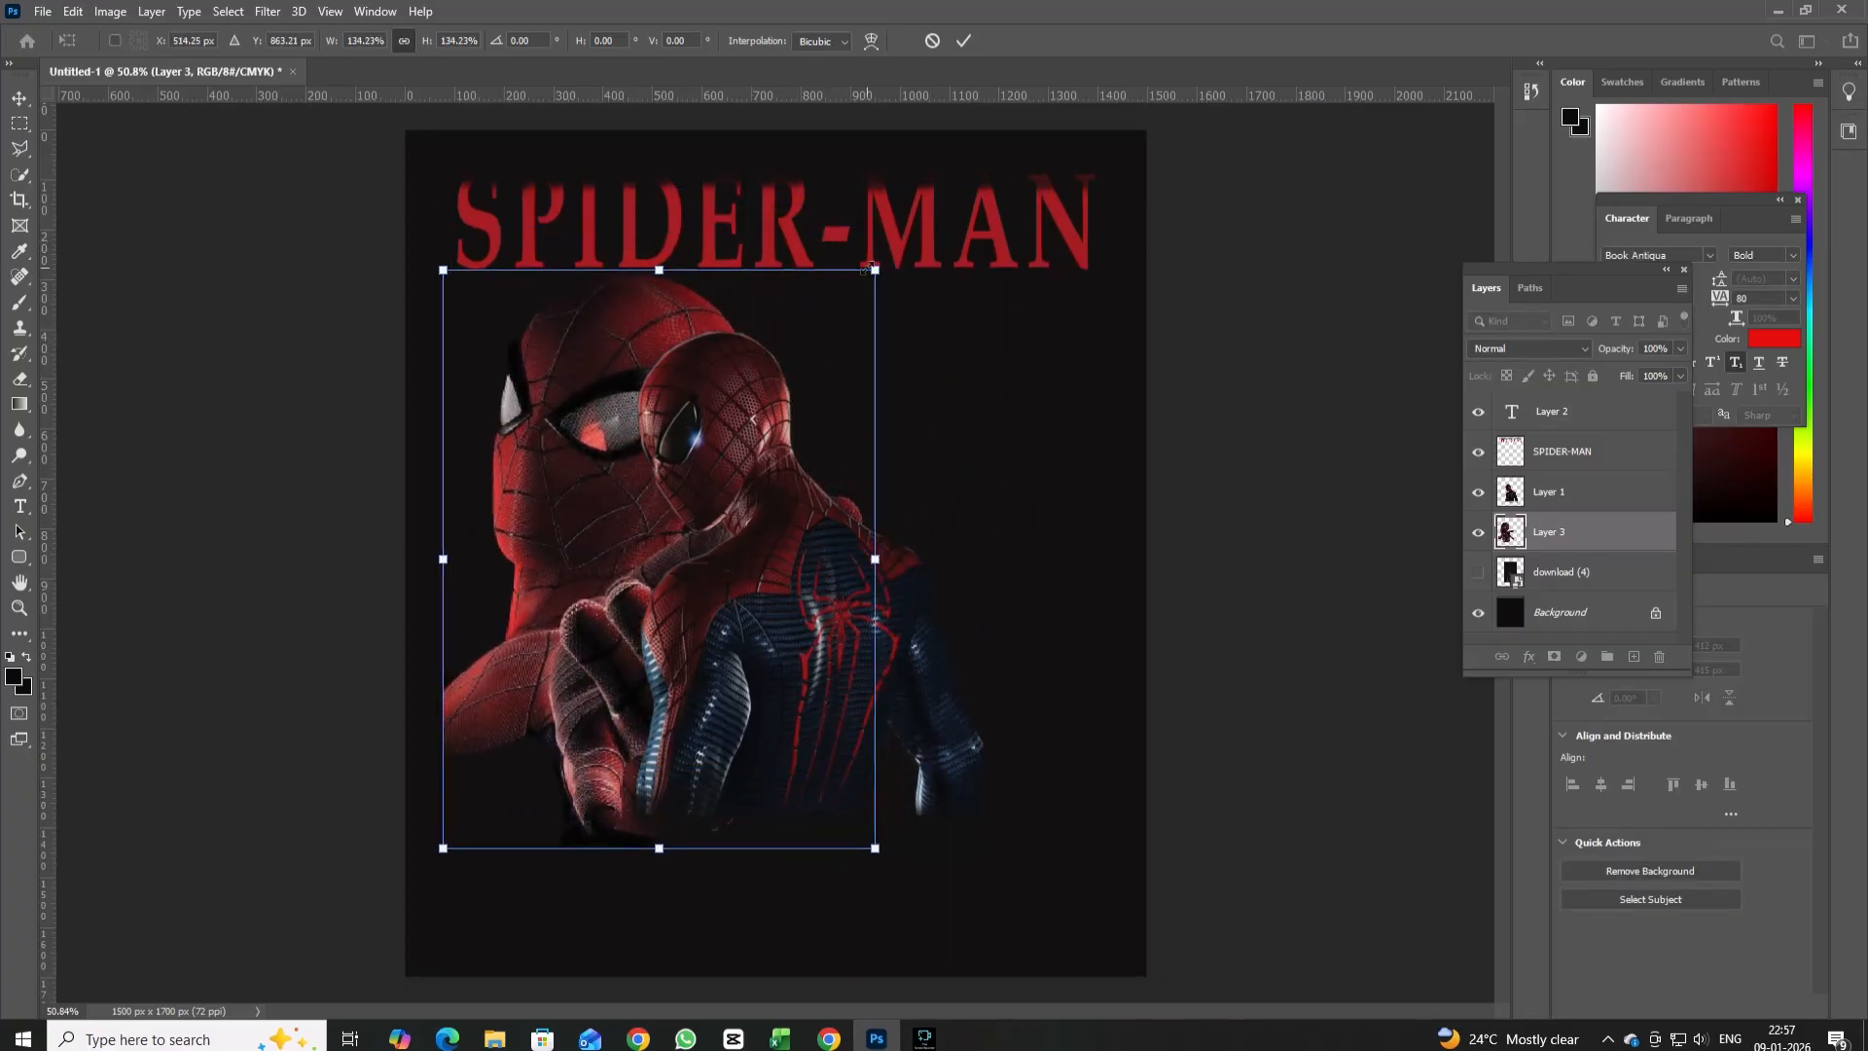
{"action": "left_click_drag", "start_coordinate": [873, 270], "coordinate": [763, 335]}
{"action": "left_click_drag", "start_coordinate": [632, 537], "coordinate": [575, 513]}
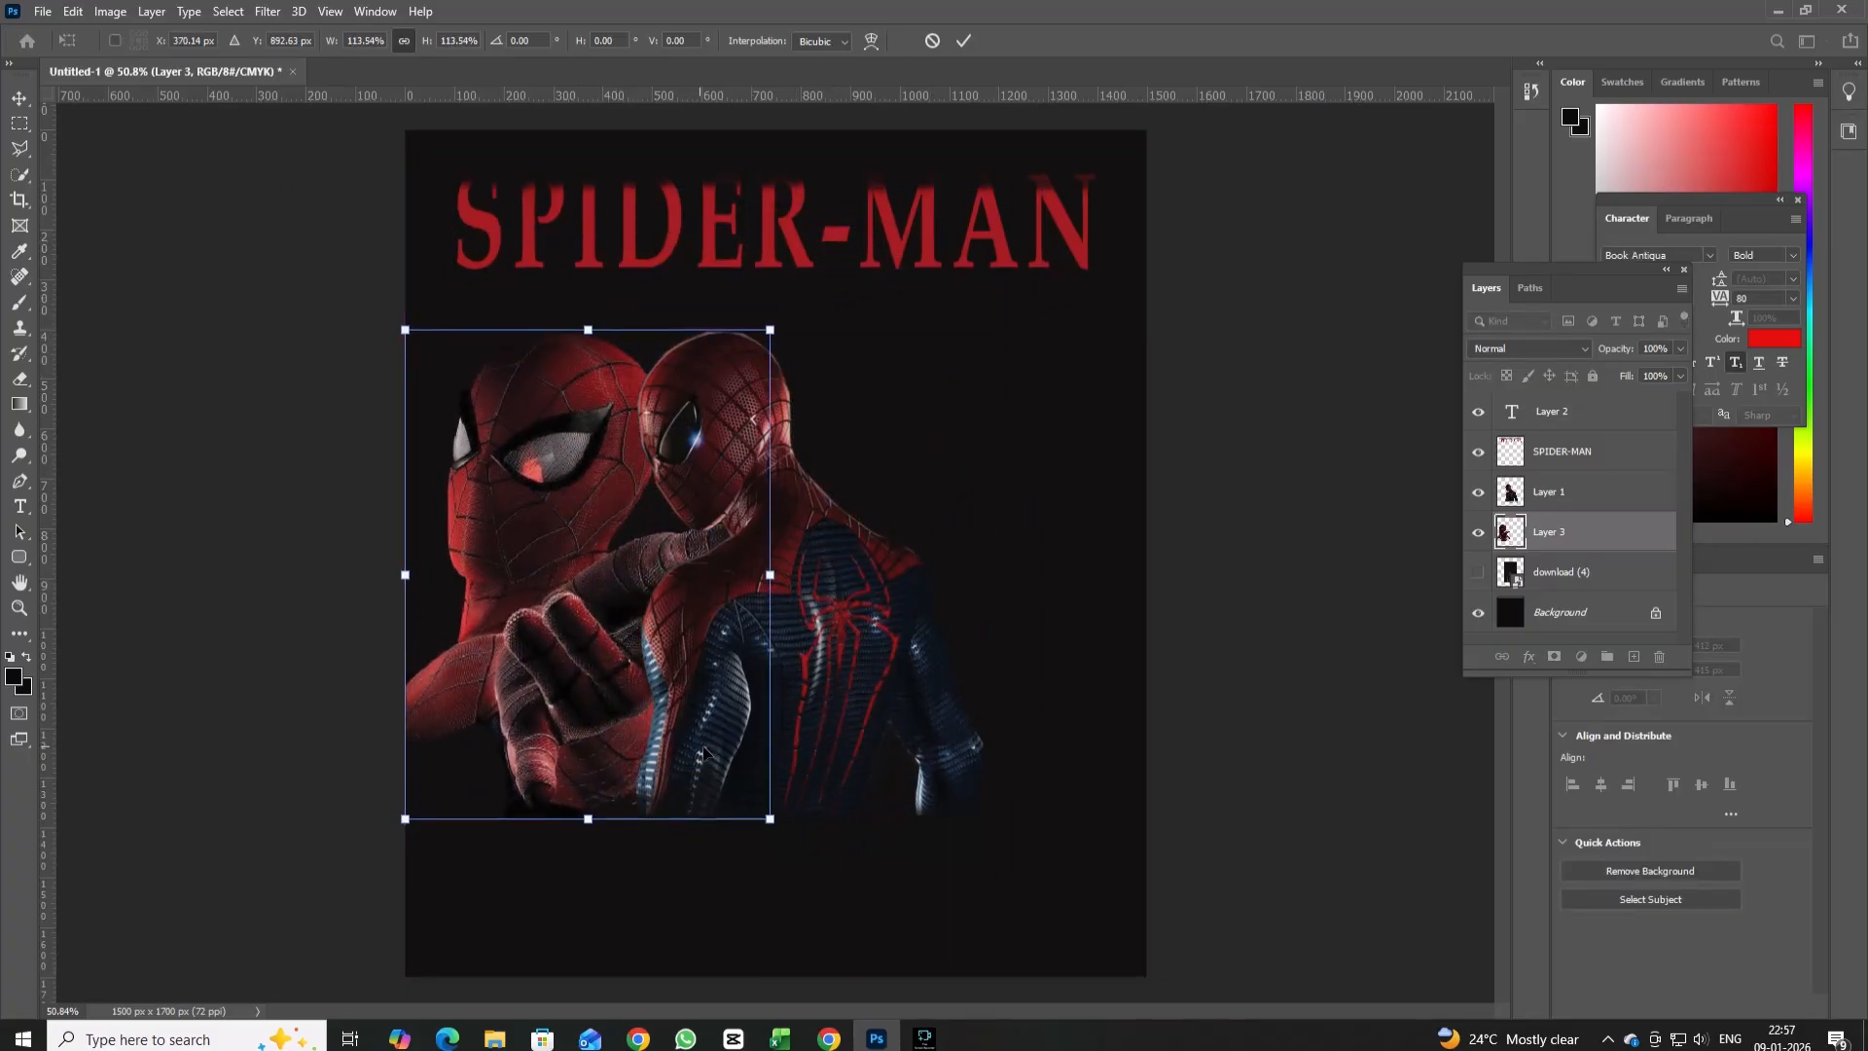
{"action": "left_click_drag", "start_coordinate": [770, 820], "coordinate": [1055, 1002]}
{"action": "left_click_drag", "start_coordinate": [496, 668], "coordinate": [428, 606]}
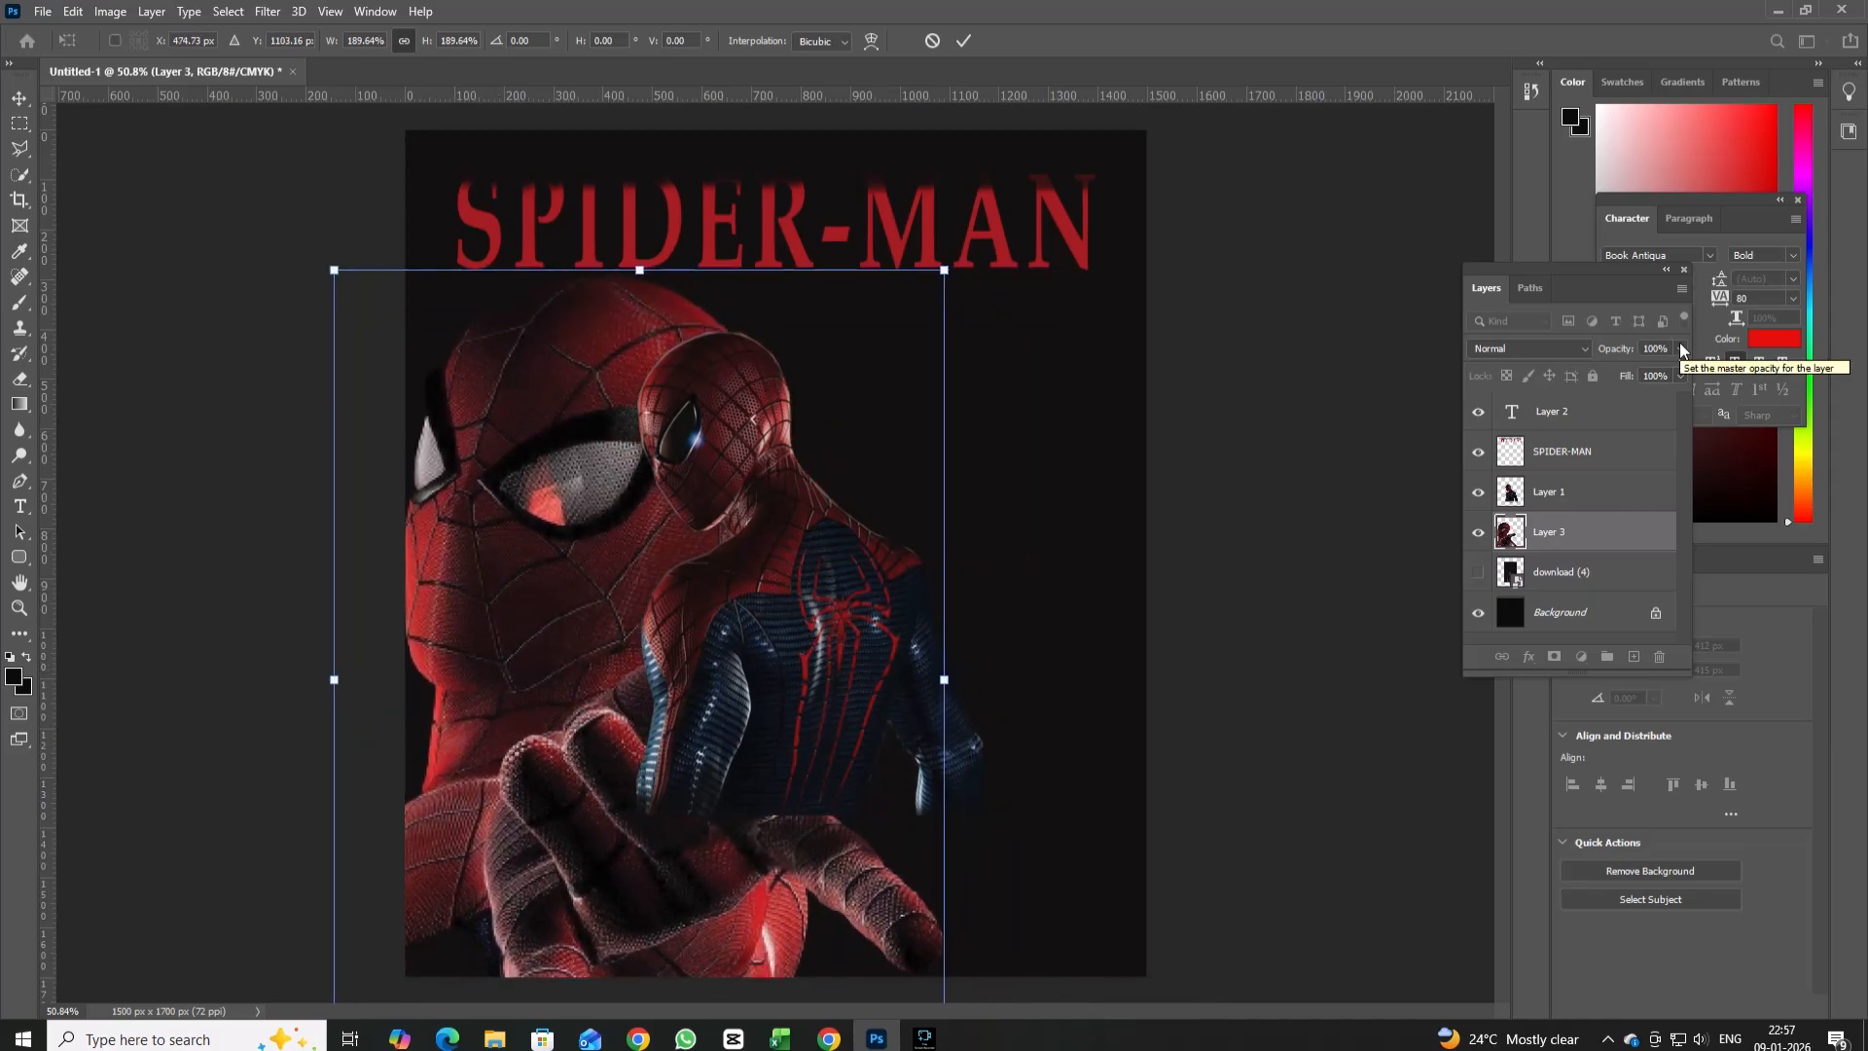
Lower the reaching figure layer's opacity to 40% and apply its transformation.
{"action": "left_click_drag", "start_coordinate": [1680, 349], "coordinate": [1626, 380]}
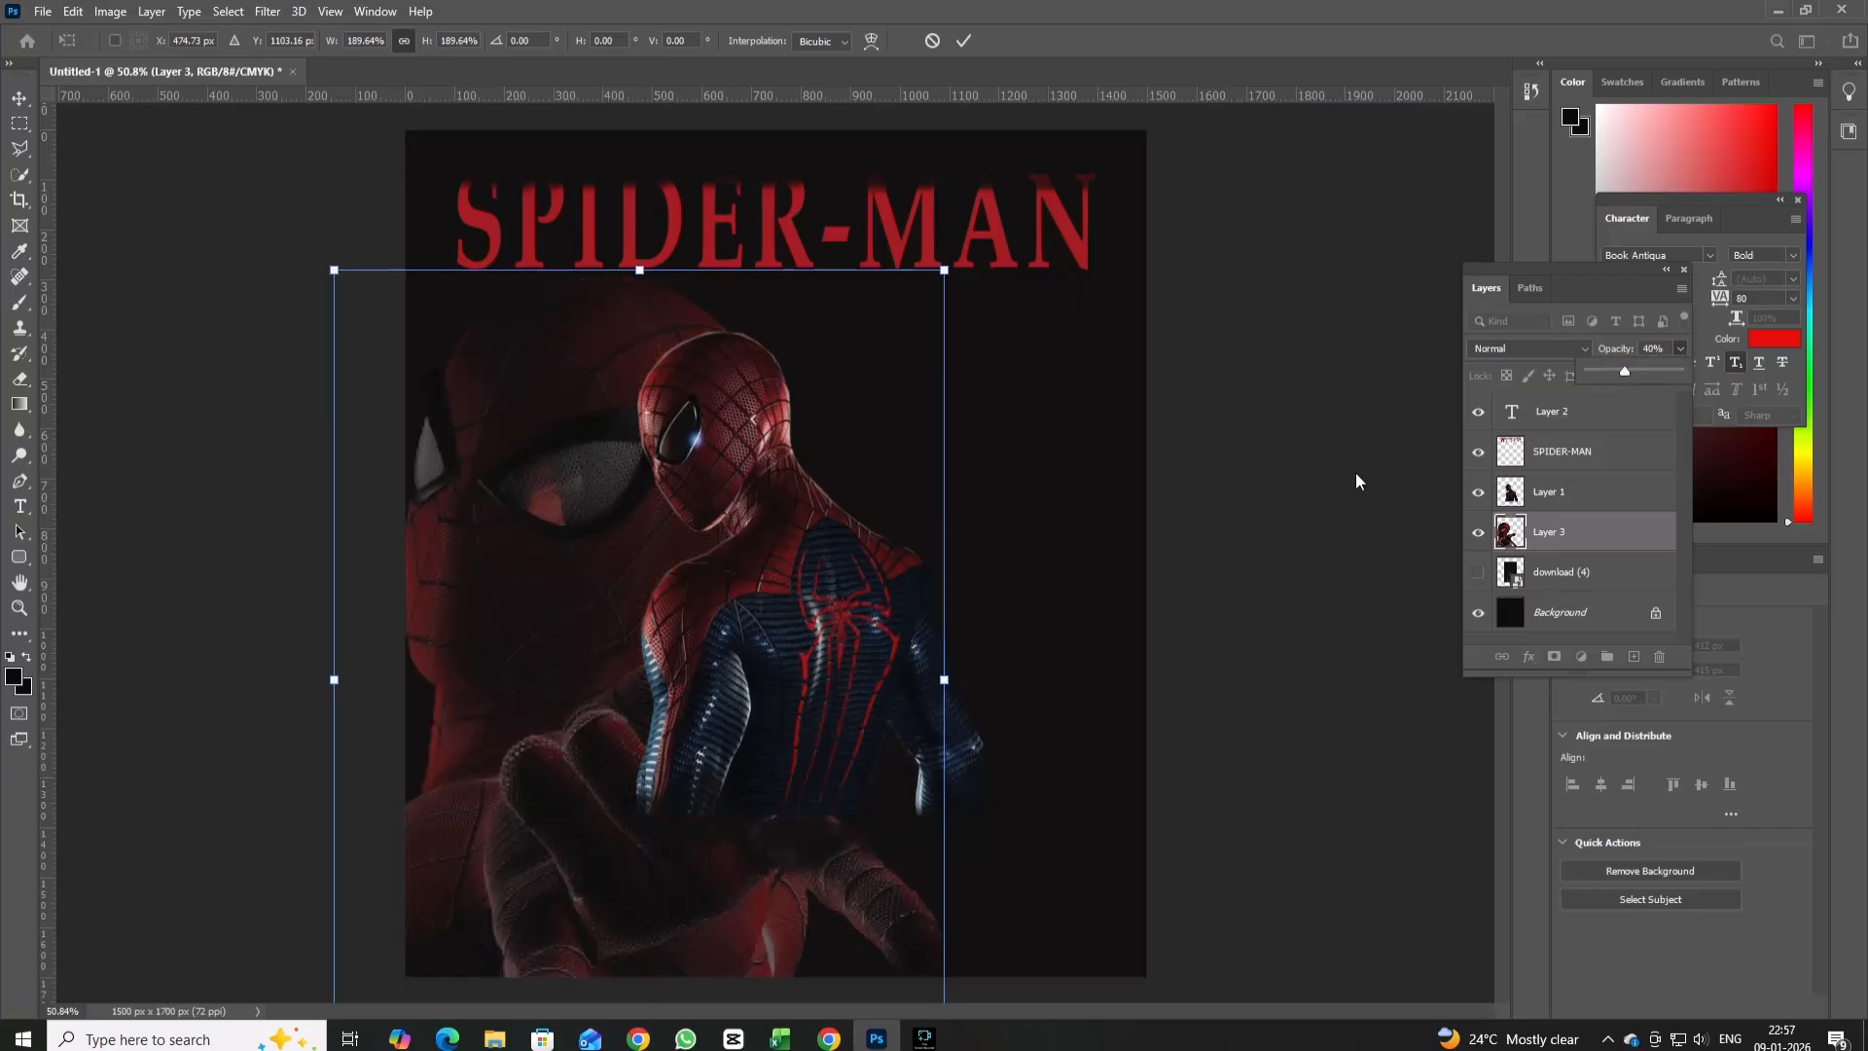
{"action": "left_click", "coordinate": [43, 10]}
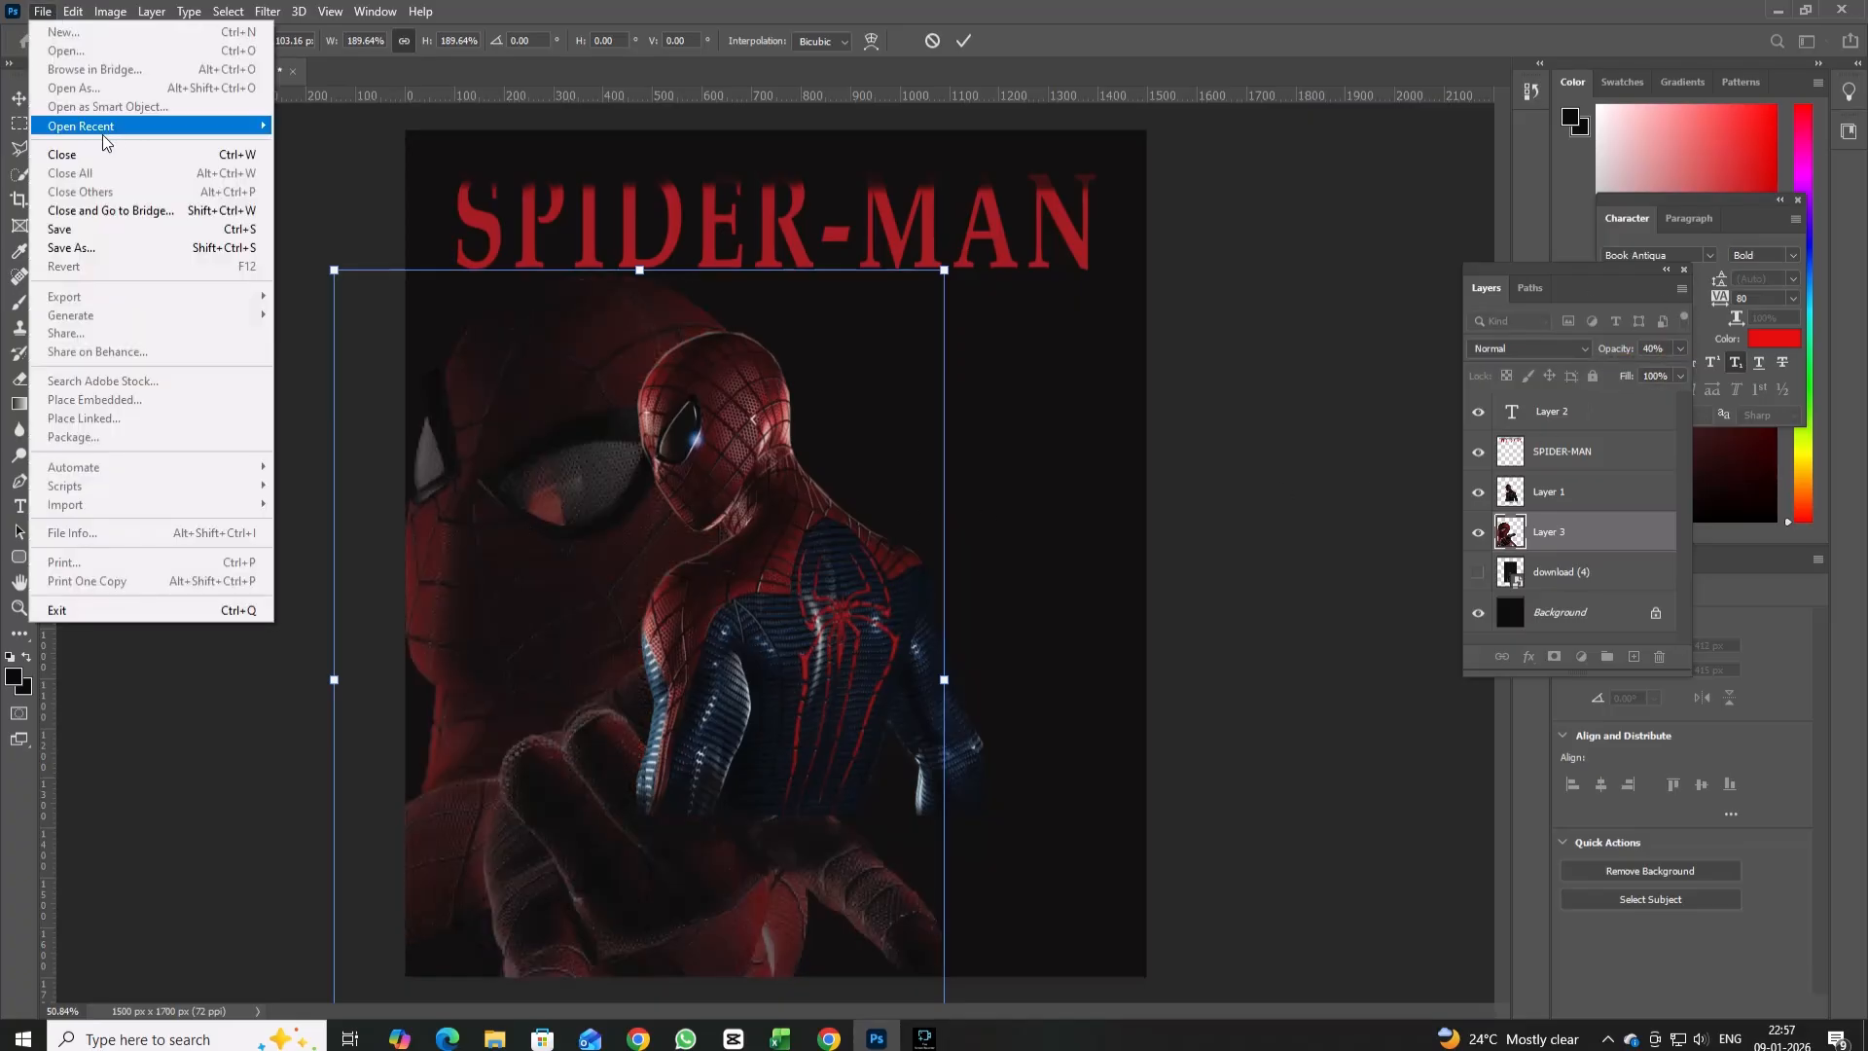
{"action": "left_click", "coordinate": [348, 186]}
{"action": "left_click", "coordinate": [12, 96]}
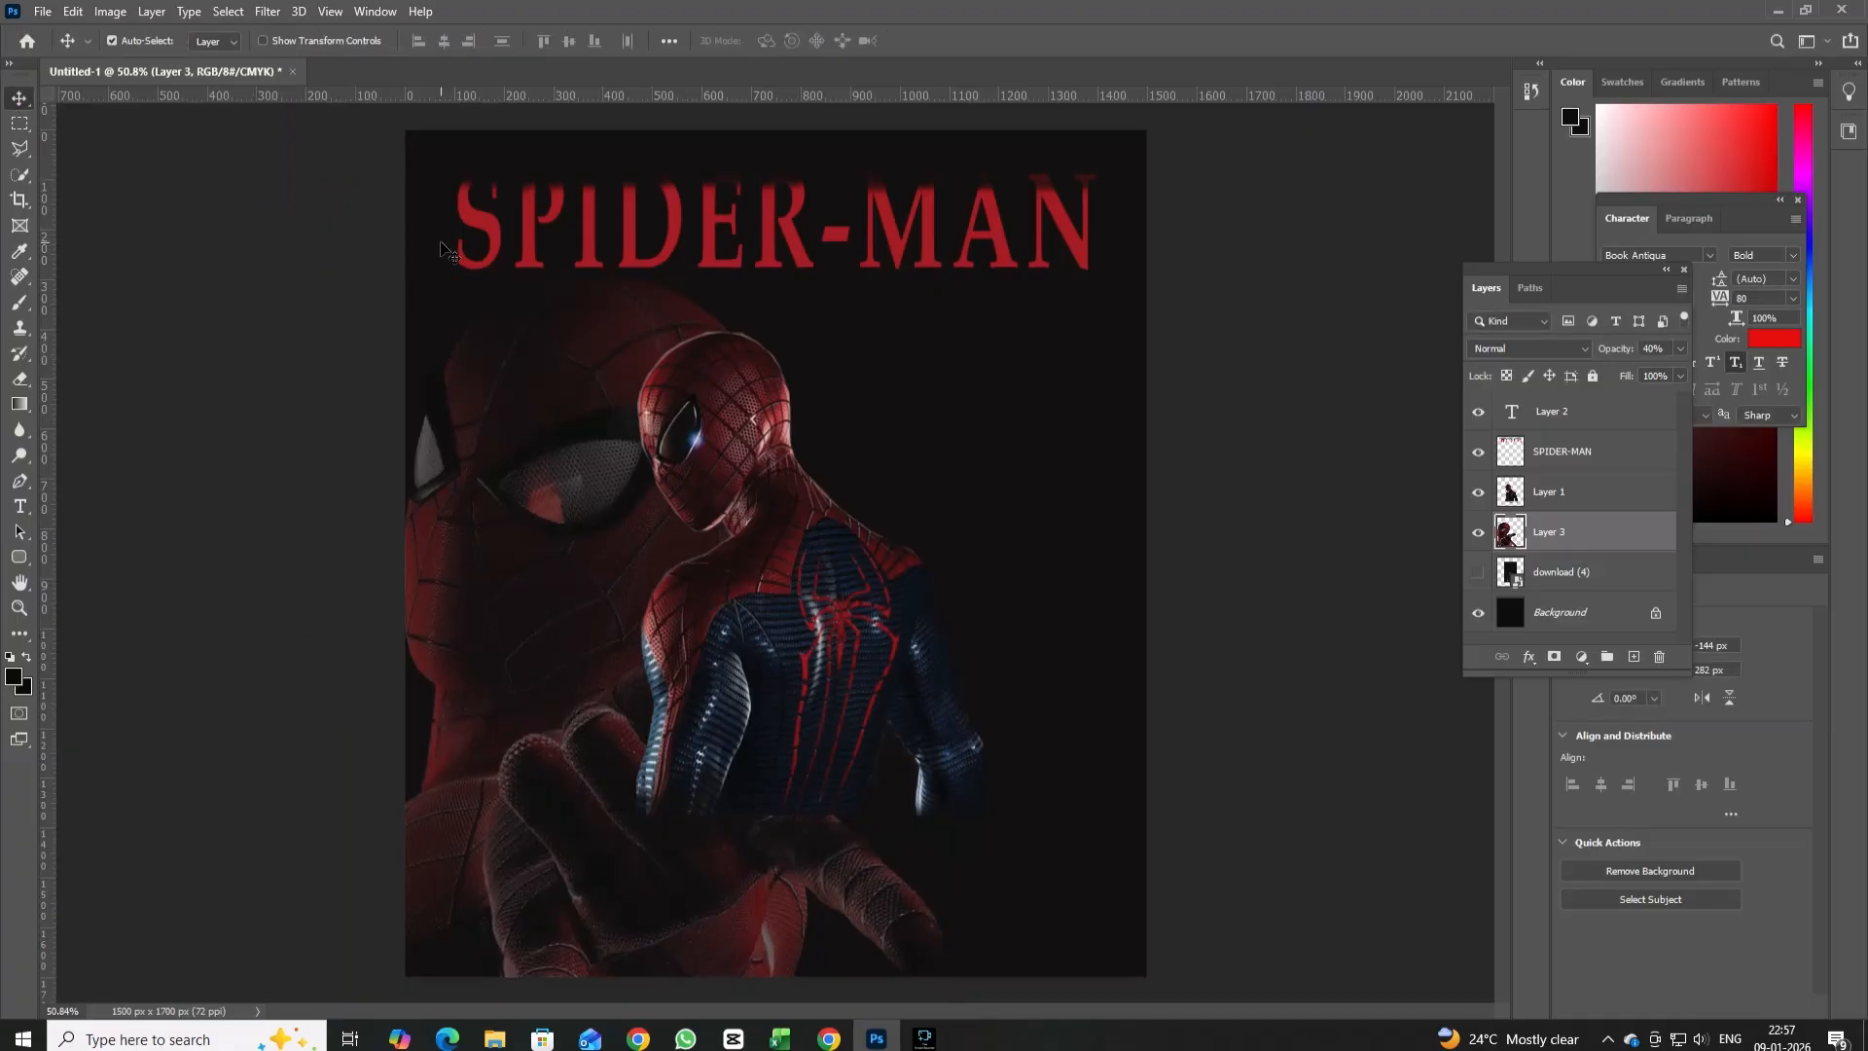
Switch to Pinterest in Chrome and download the image of Spider-Man in a red and black suit with clasped hands.
{"action": "left_click", "coordinate": [829, 1038]}
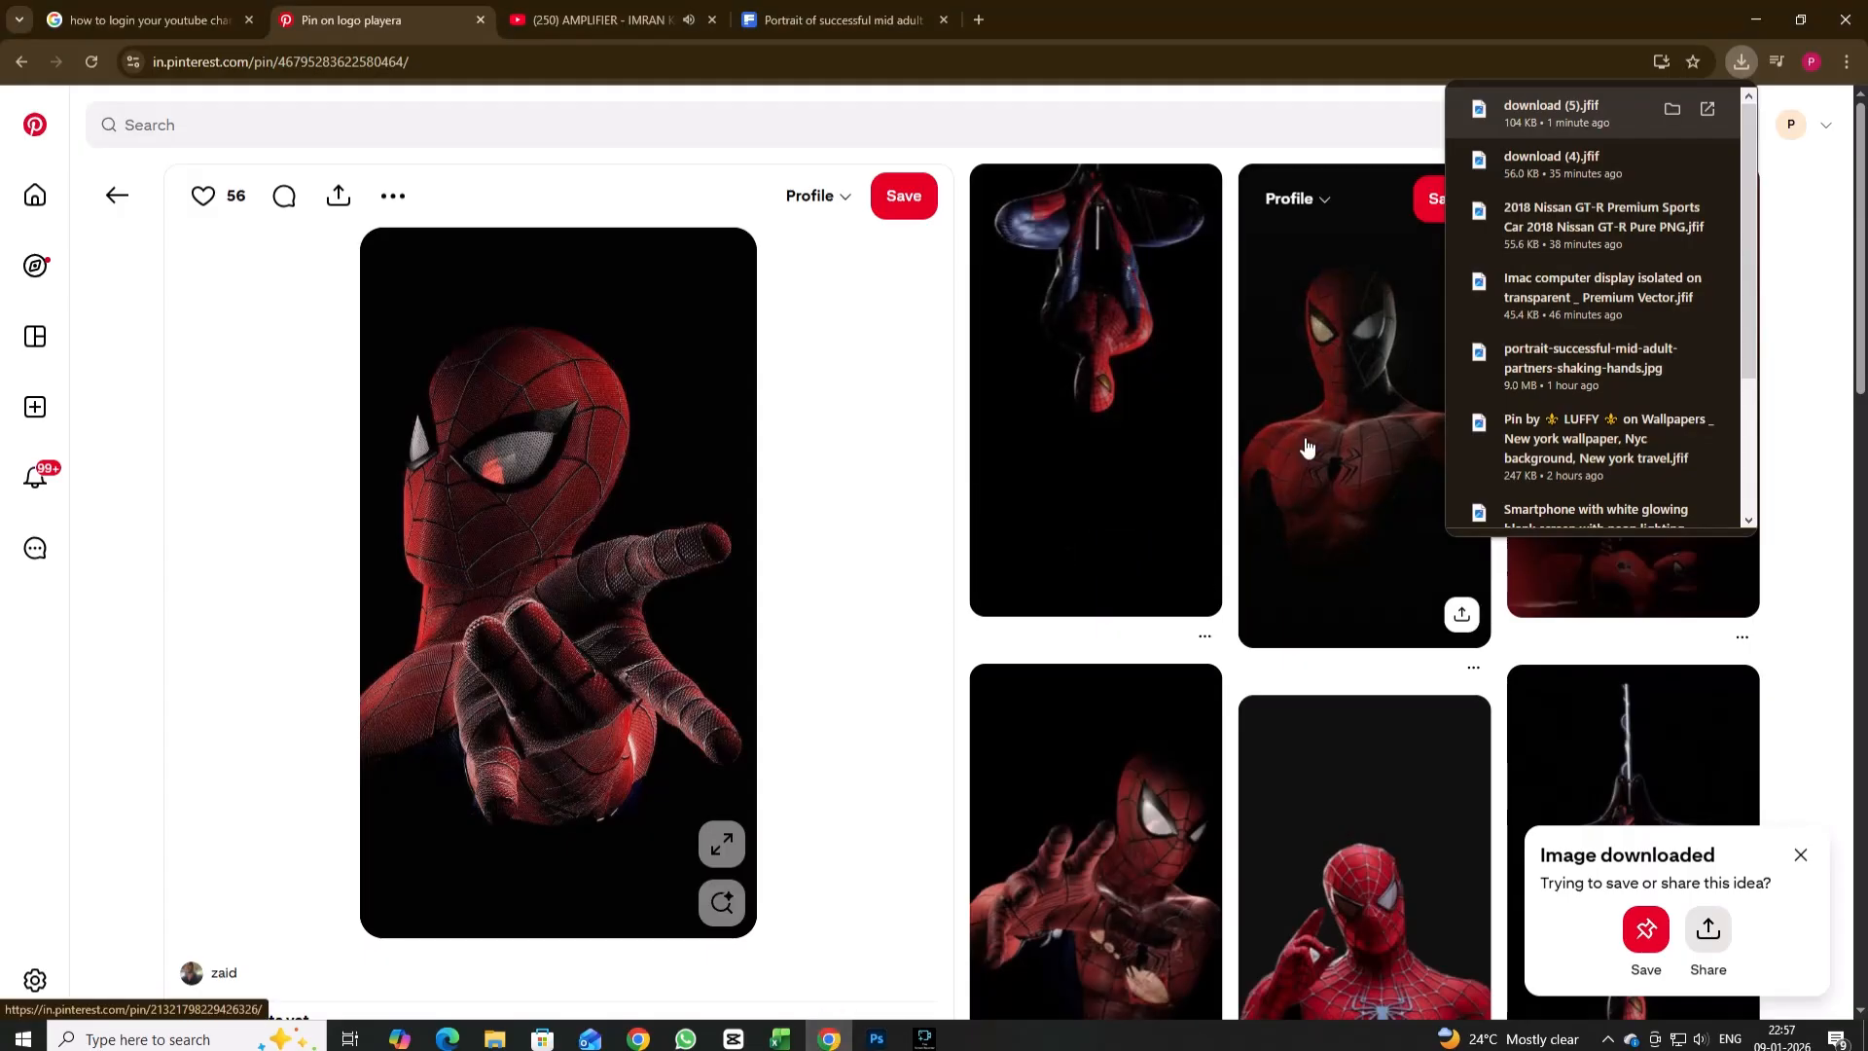
{"action": "scroll", "coordinate": [1306, 447], "scroll_direction": "down", "scroll_amount": 4}
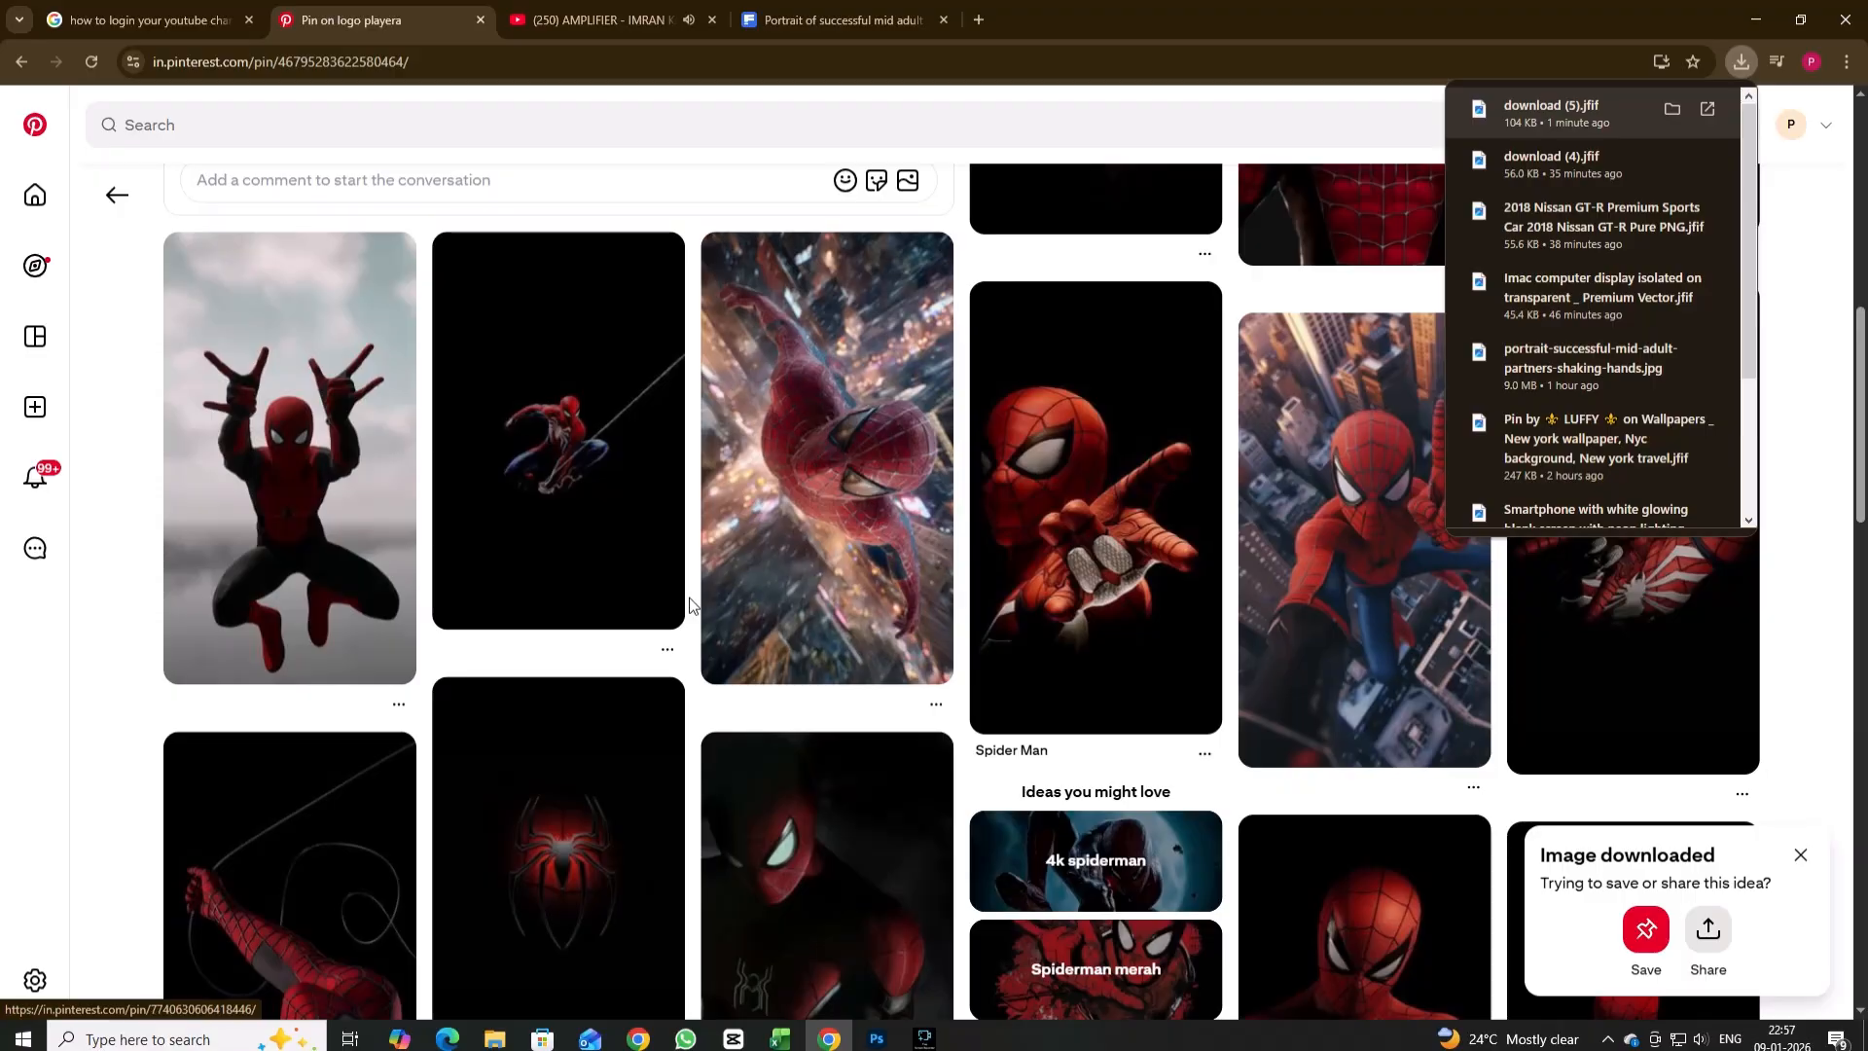
{"action": "scroll", "coordinate": [722, 610], "scroll_direction": "down", "scroll_amount": 5}
{"action": "left_click", "coordinate": [865, 528]}
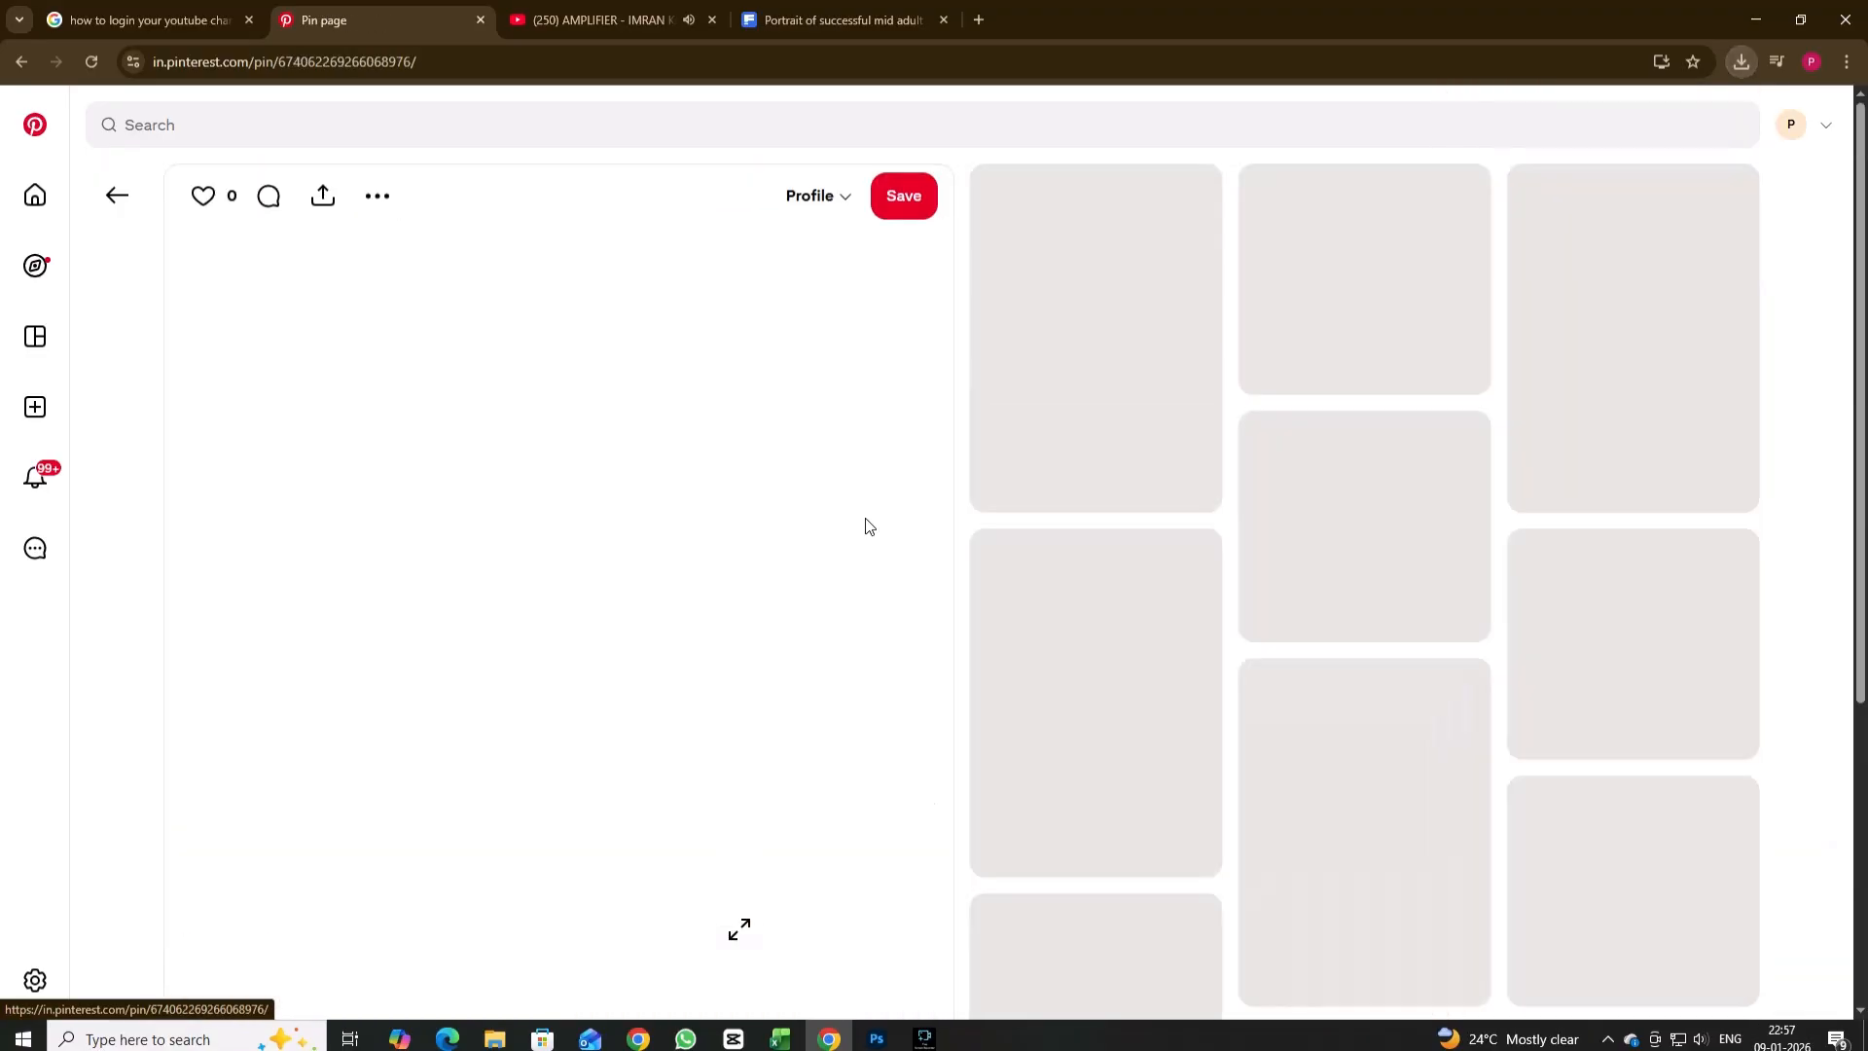
{"action": "left_click", "coordinate": [1403, 354]}
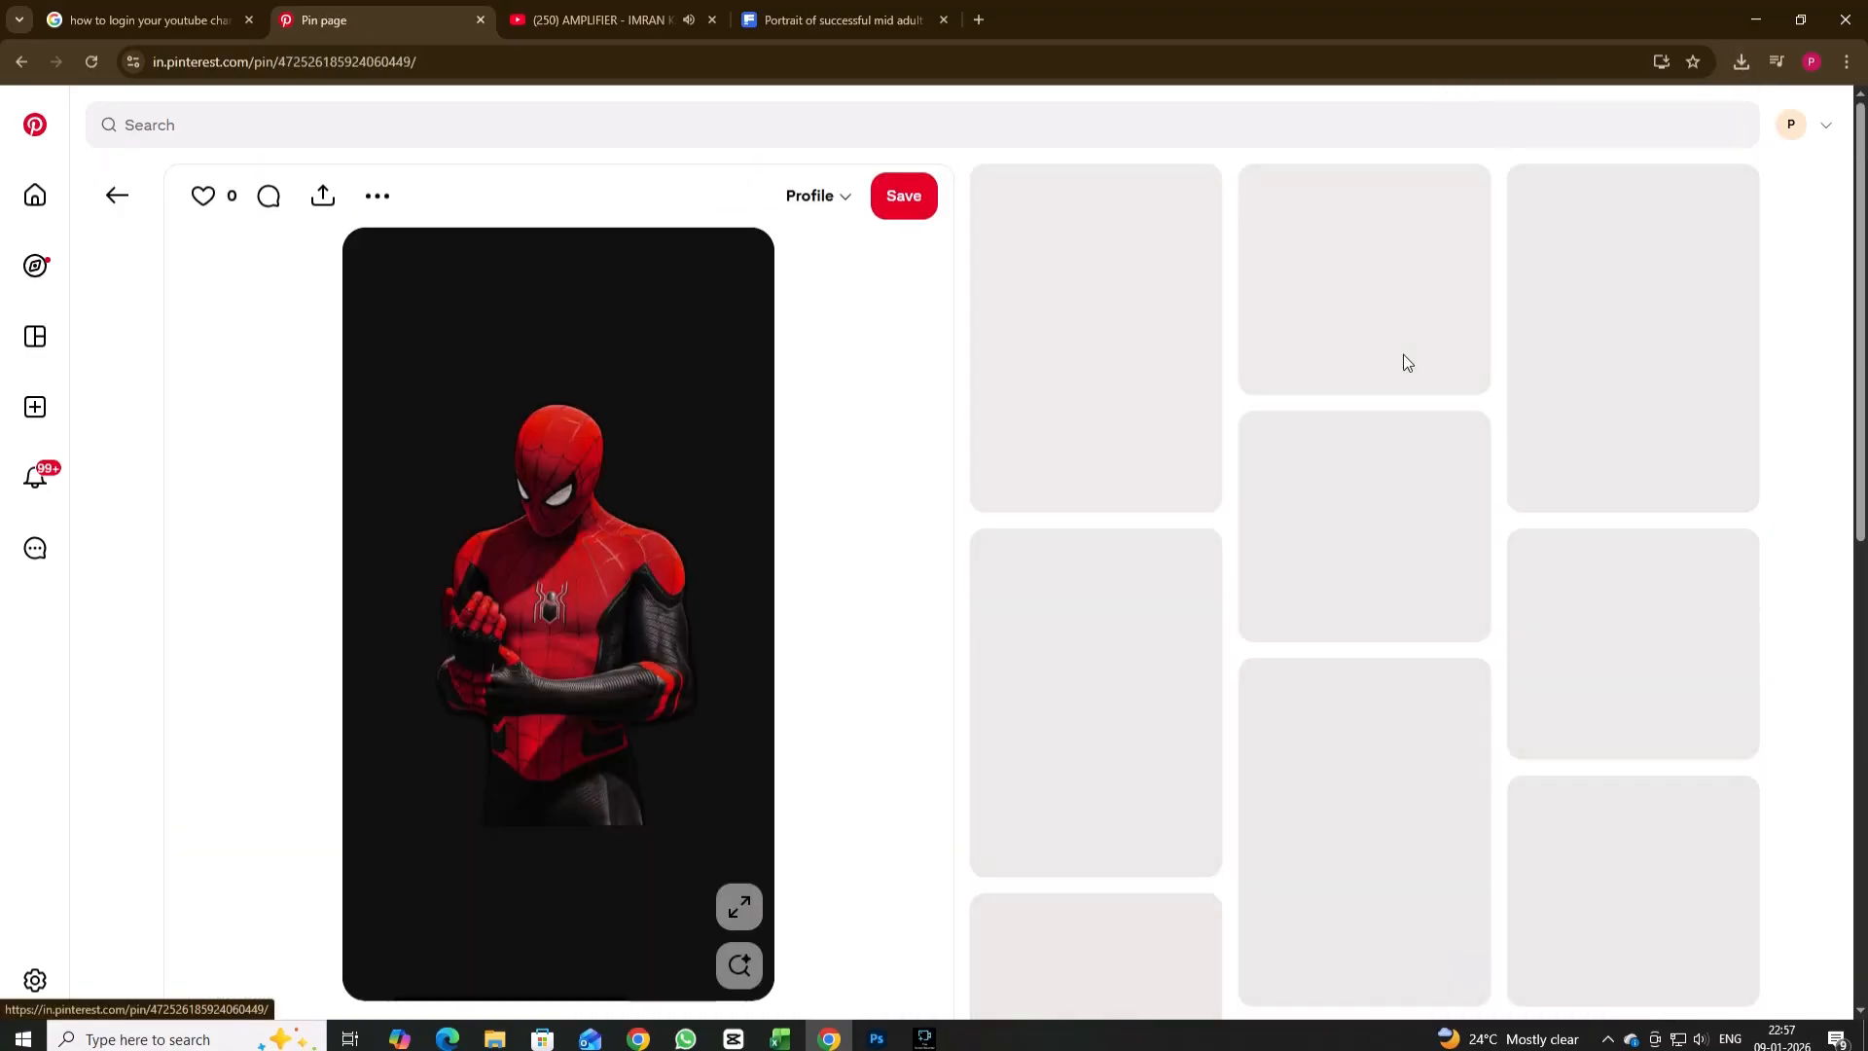
{"action": "left_click", "coordinate": [382, 196]}
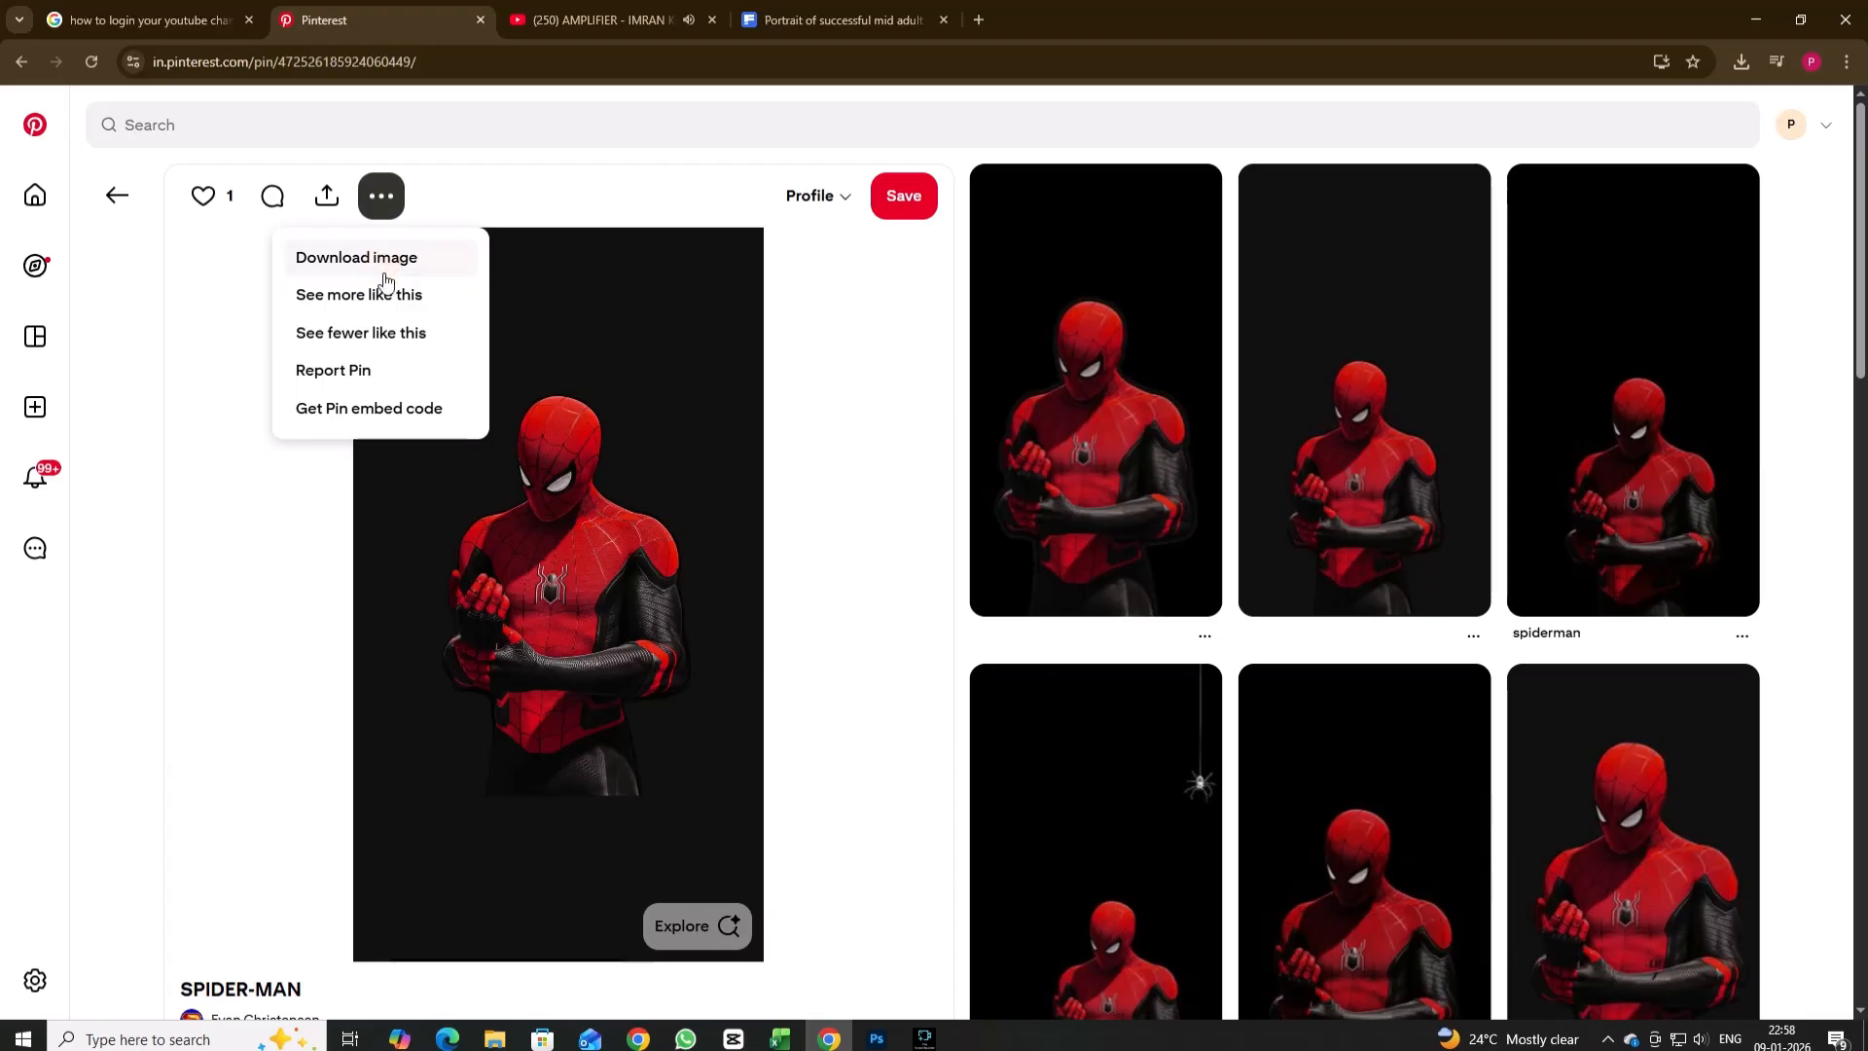
{"action": "left_click", "coordinate": [355, 254]}
Place the downloaded image on the Photoshop poster, copy its subject to a new layer and delete the placed original.
{"action": "left_click_drag", "start_coordinate": [1542, 107], "coordinate": [866, 815]}
{"action": "left_click_drag", "start_coordinate": [859, 383], "coordinate": [1105, 447]}
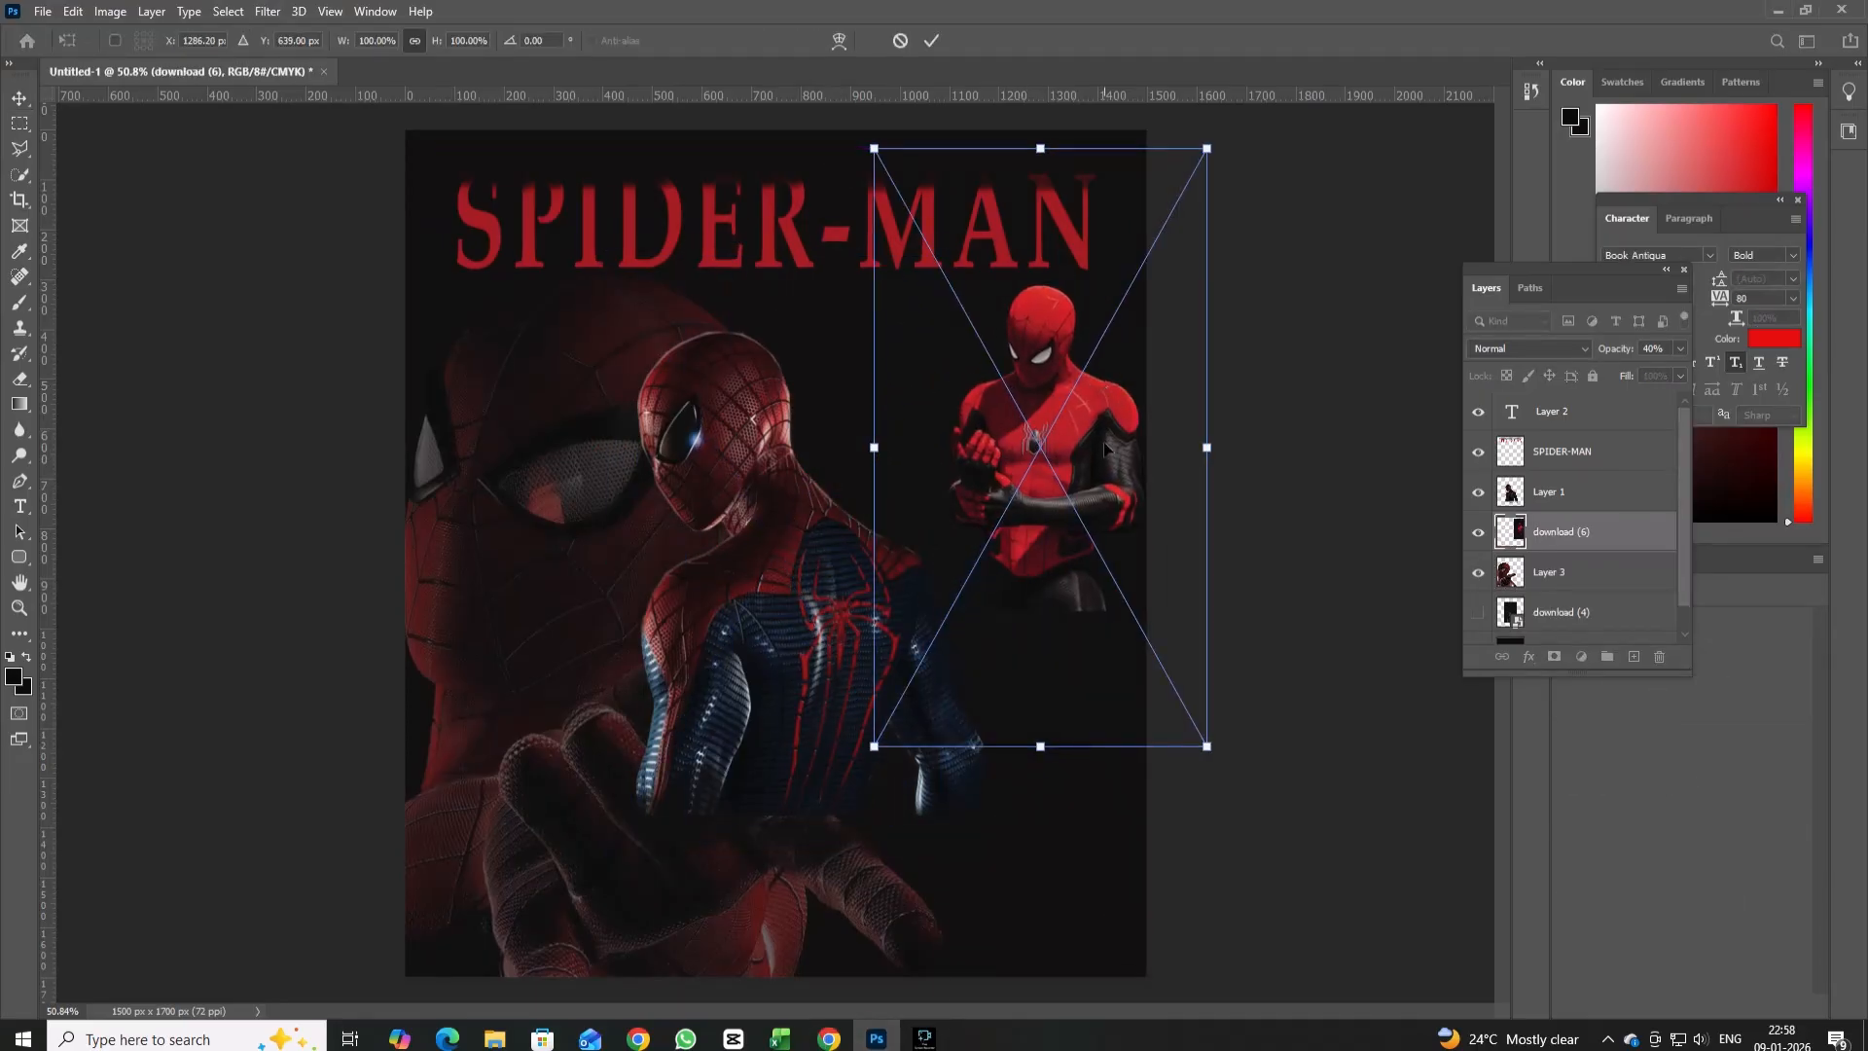
{"action": "left_click", "coordinate": [19, 175]}
{"action": "left_click", "coordinate": [544, 40]}
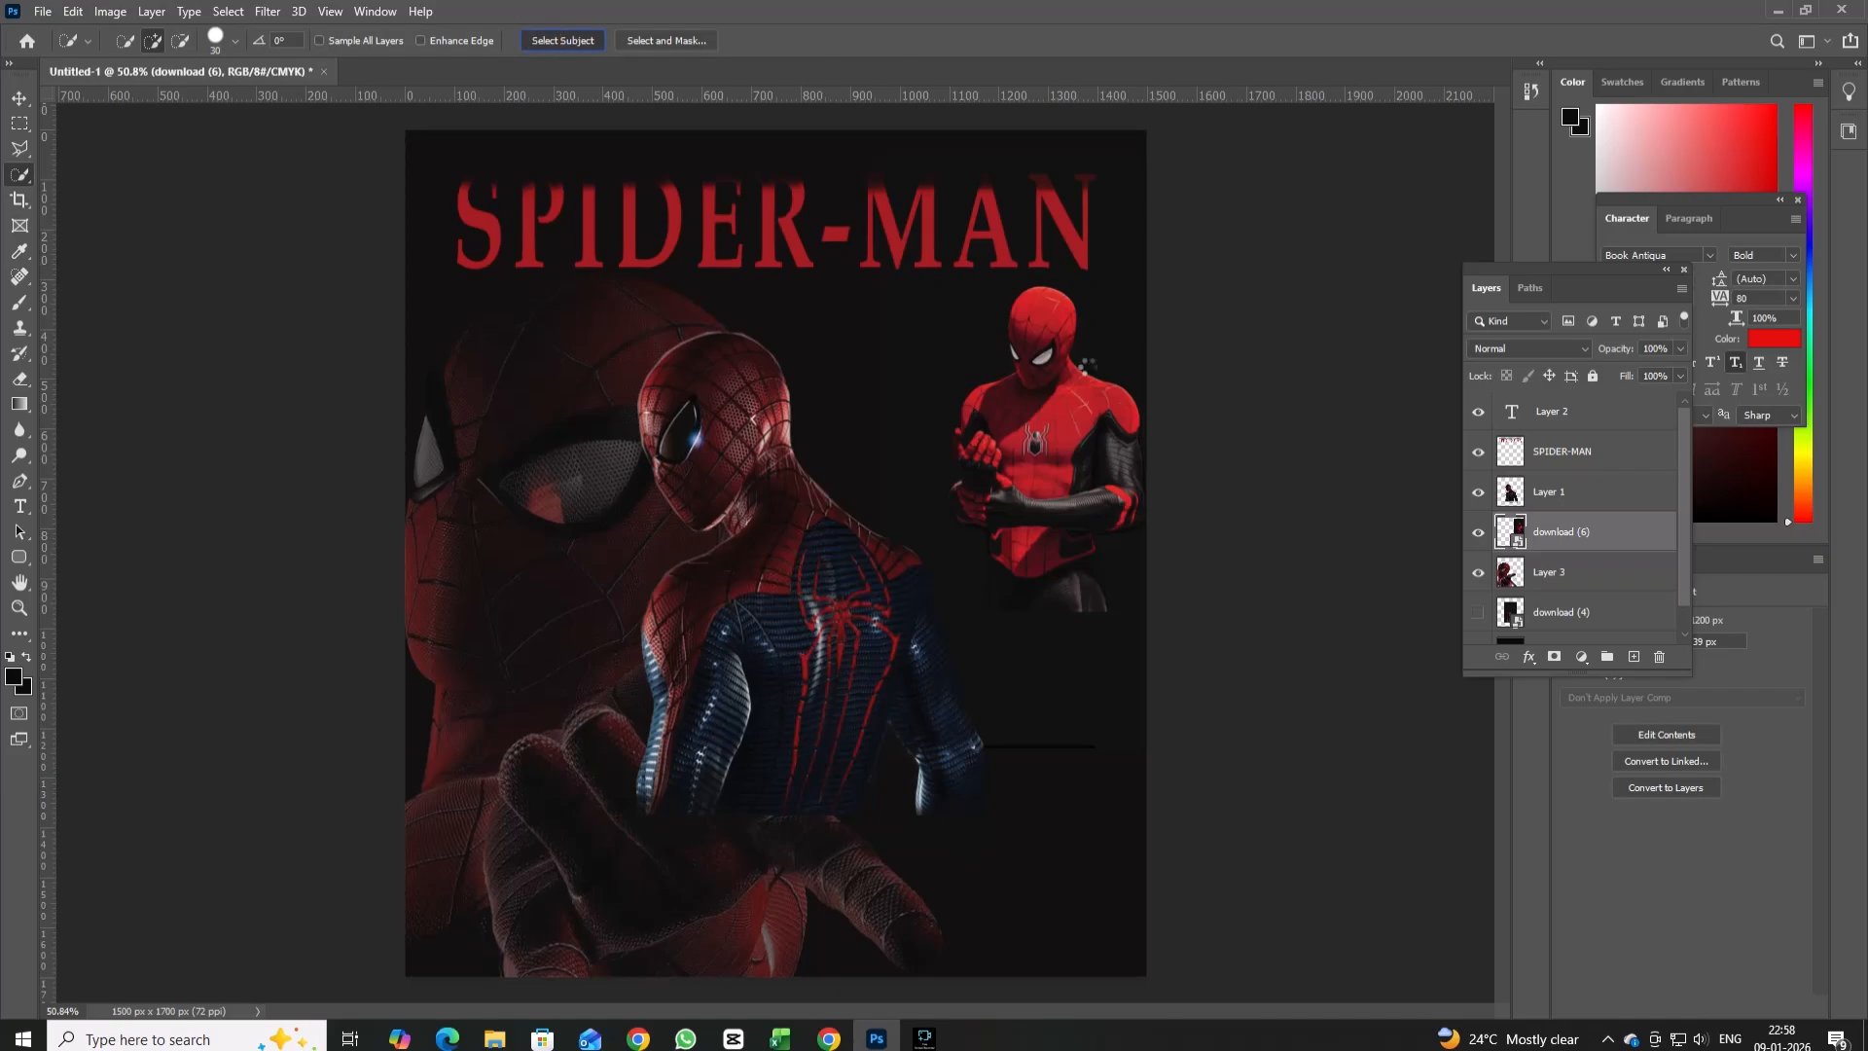
{"action": "right_click", "coordinate": [1055, 465]}
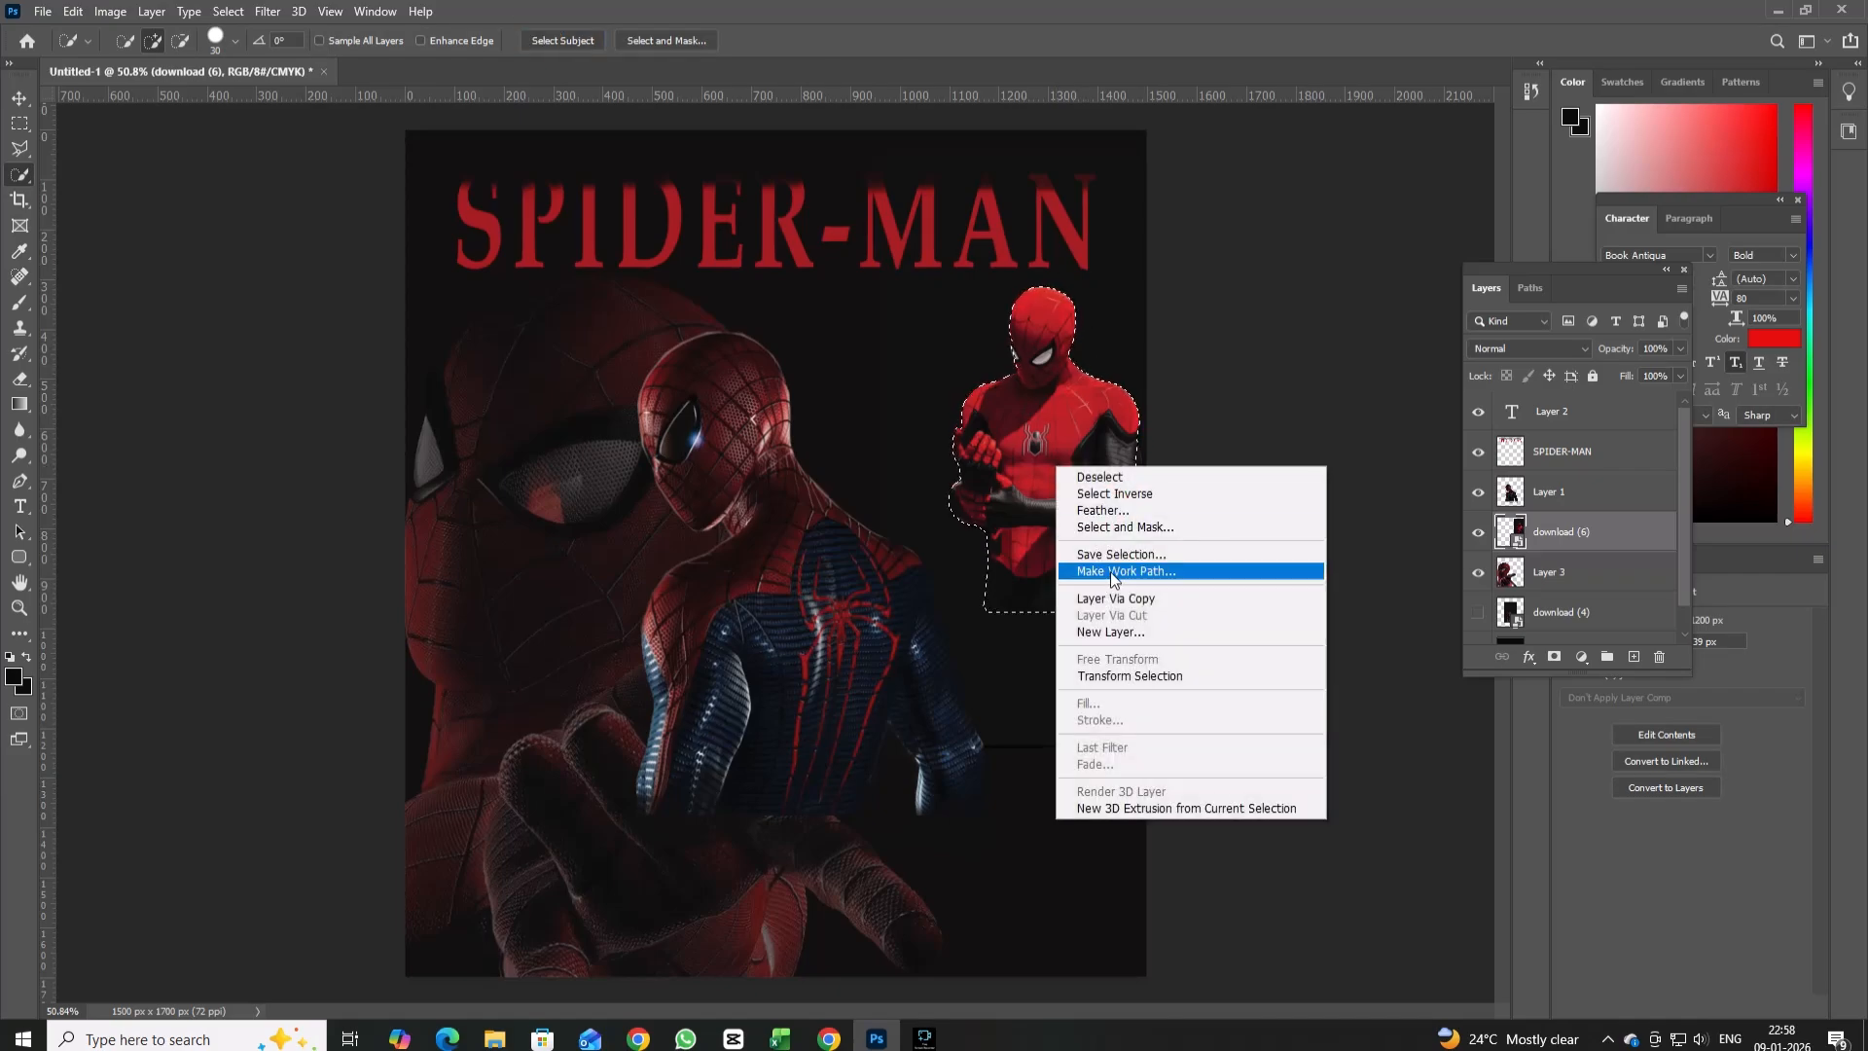
{"action": "left_click", "coordinate": [1111, 599]}
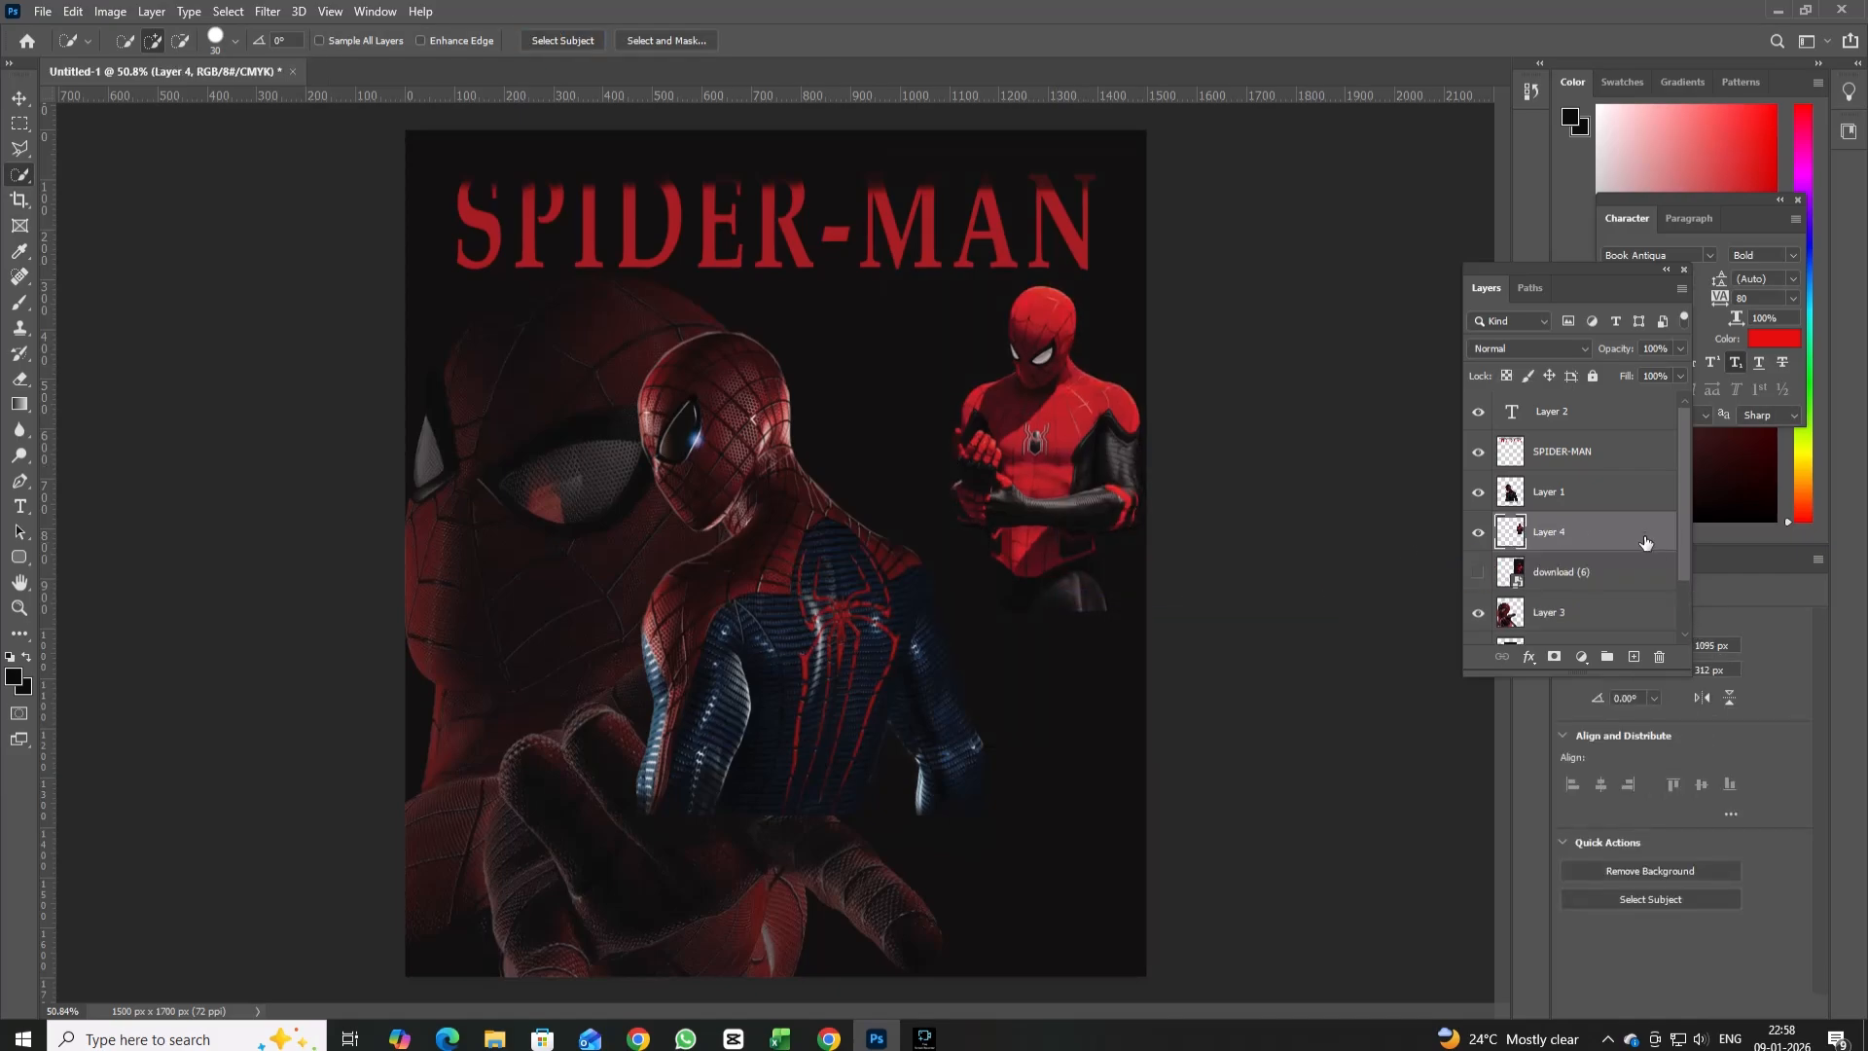
{"action": "left_click_drag", "start_coordinate": [1646, 545], "coordinate": [1659, 655]}
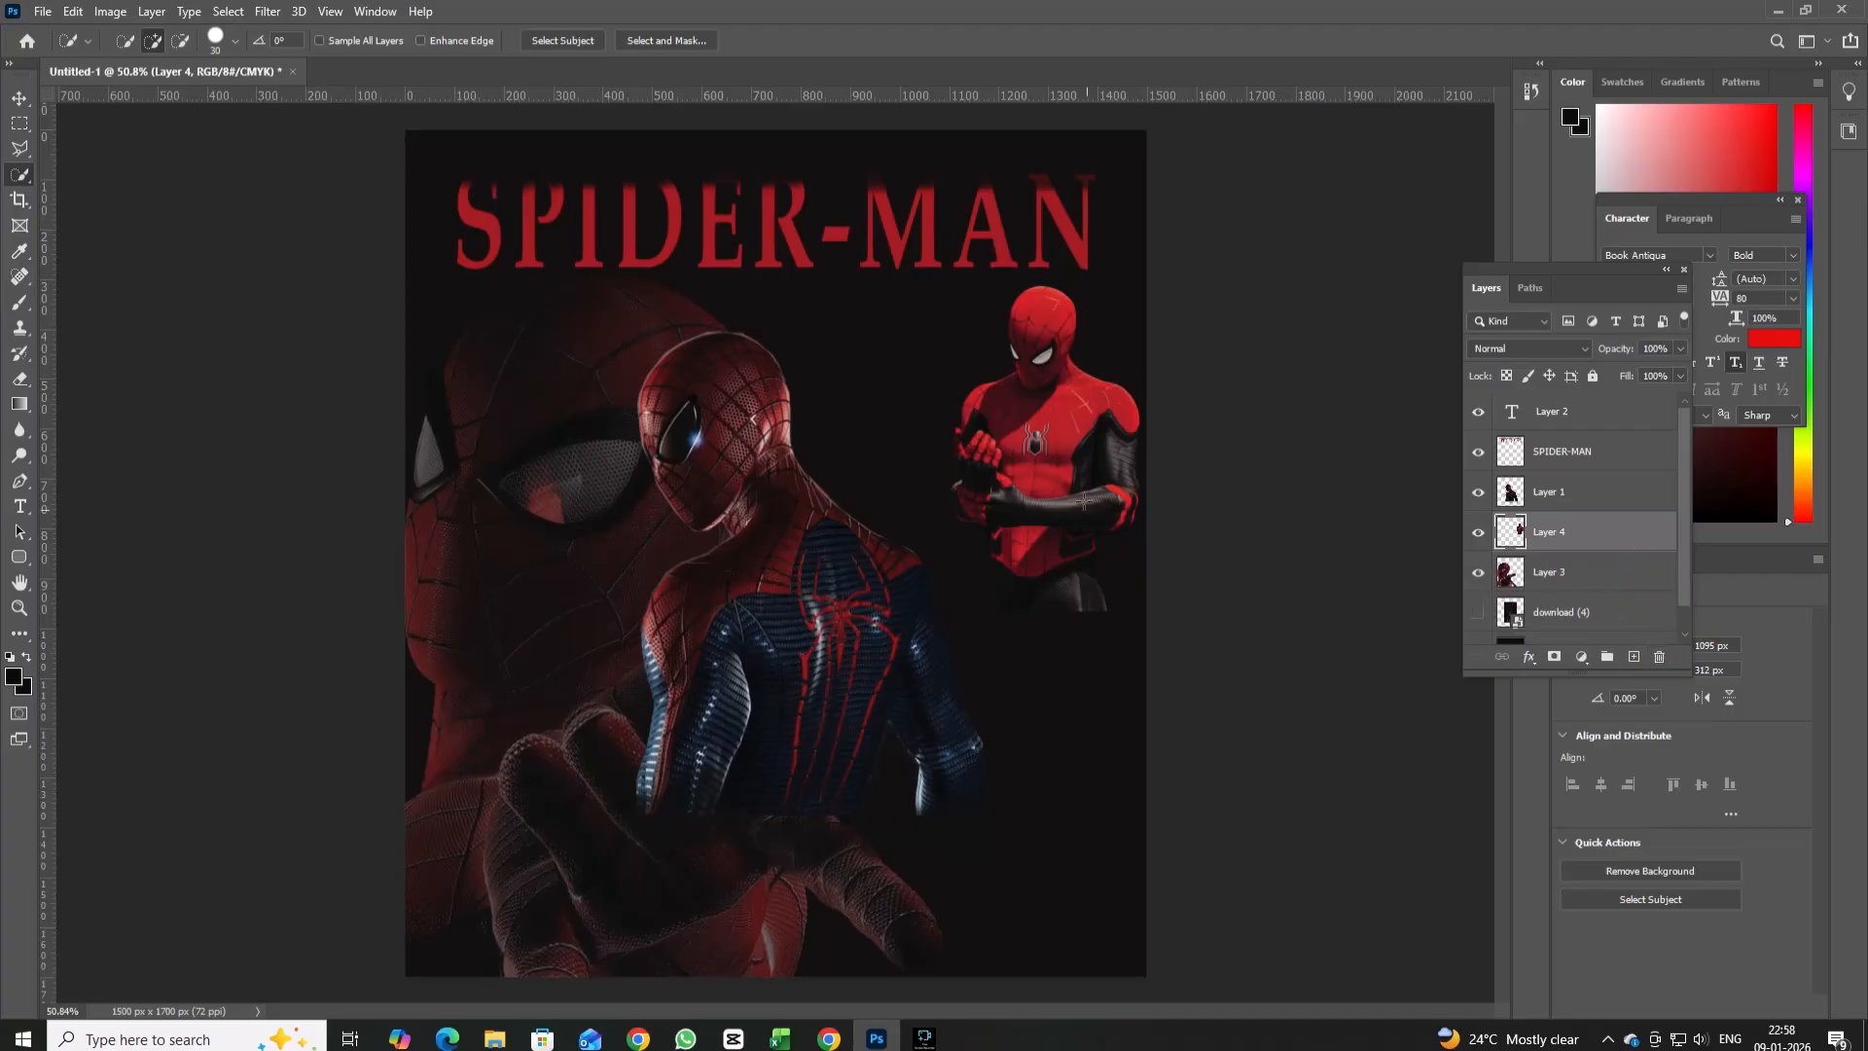
Enlarge the red and black suited Spider-Man to about 230% and position it over the poster's right half.
{"action": "key", "text": "ctrl+t"}
{"action": "left_click_drag", "start_coordinate": [1136, 619], "coordinate": [1192, 879]}
{"action": "left_click_drag", "start_coordinate": [1041, 452], "coordinate": [882, 473]}
{"action": "left_click_drag", "start_coordinate": [1104, 844], "coordinate": [1229, 1013]}
{"action": "left_click_drag", "start_coordinate": [1009, 592], "coordinate": [999, 586]}
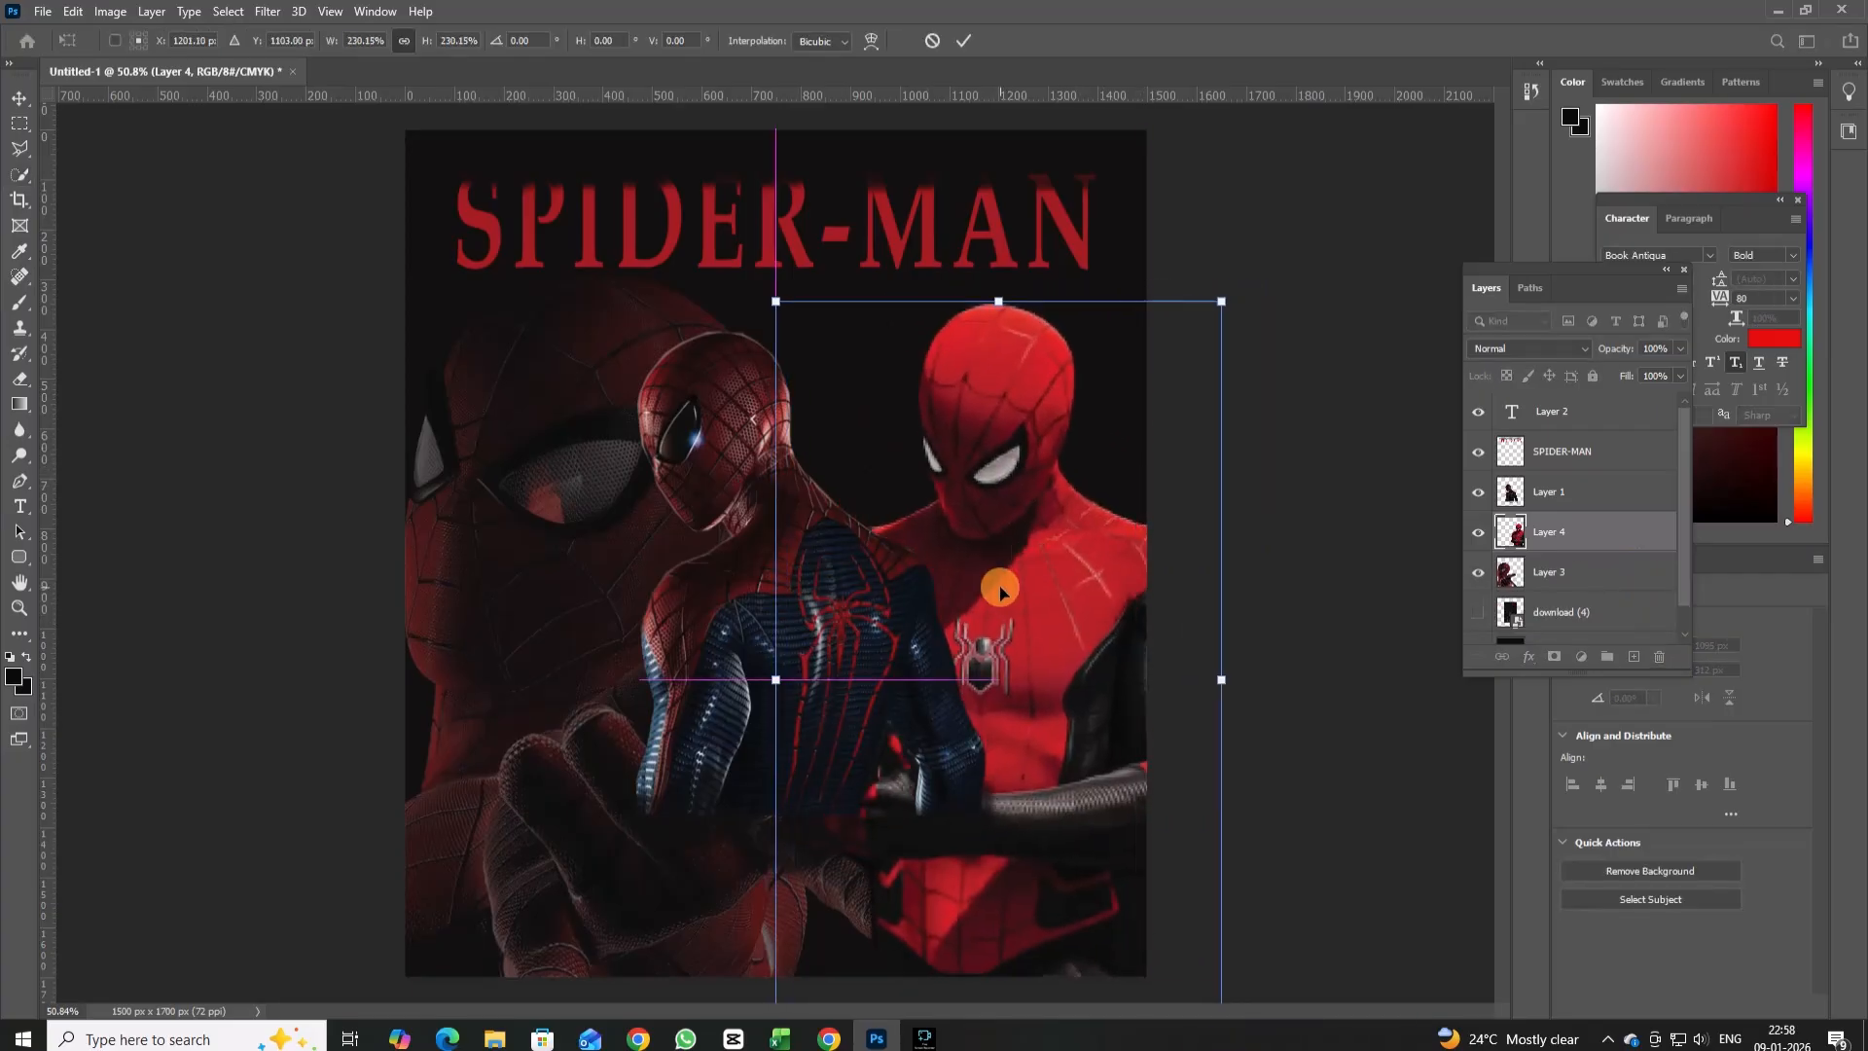
Lower the red and black suited figure layer's opacity to 33% and apply its transformation.
{"action": "left_click_drag", "start_coordinate": [1679, 371], "coordinate": [1617, 369]}
{"action": "left_click", "coordinate": [23, 99]}
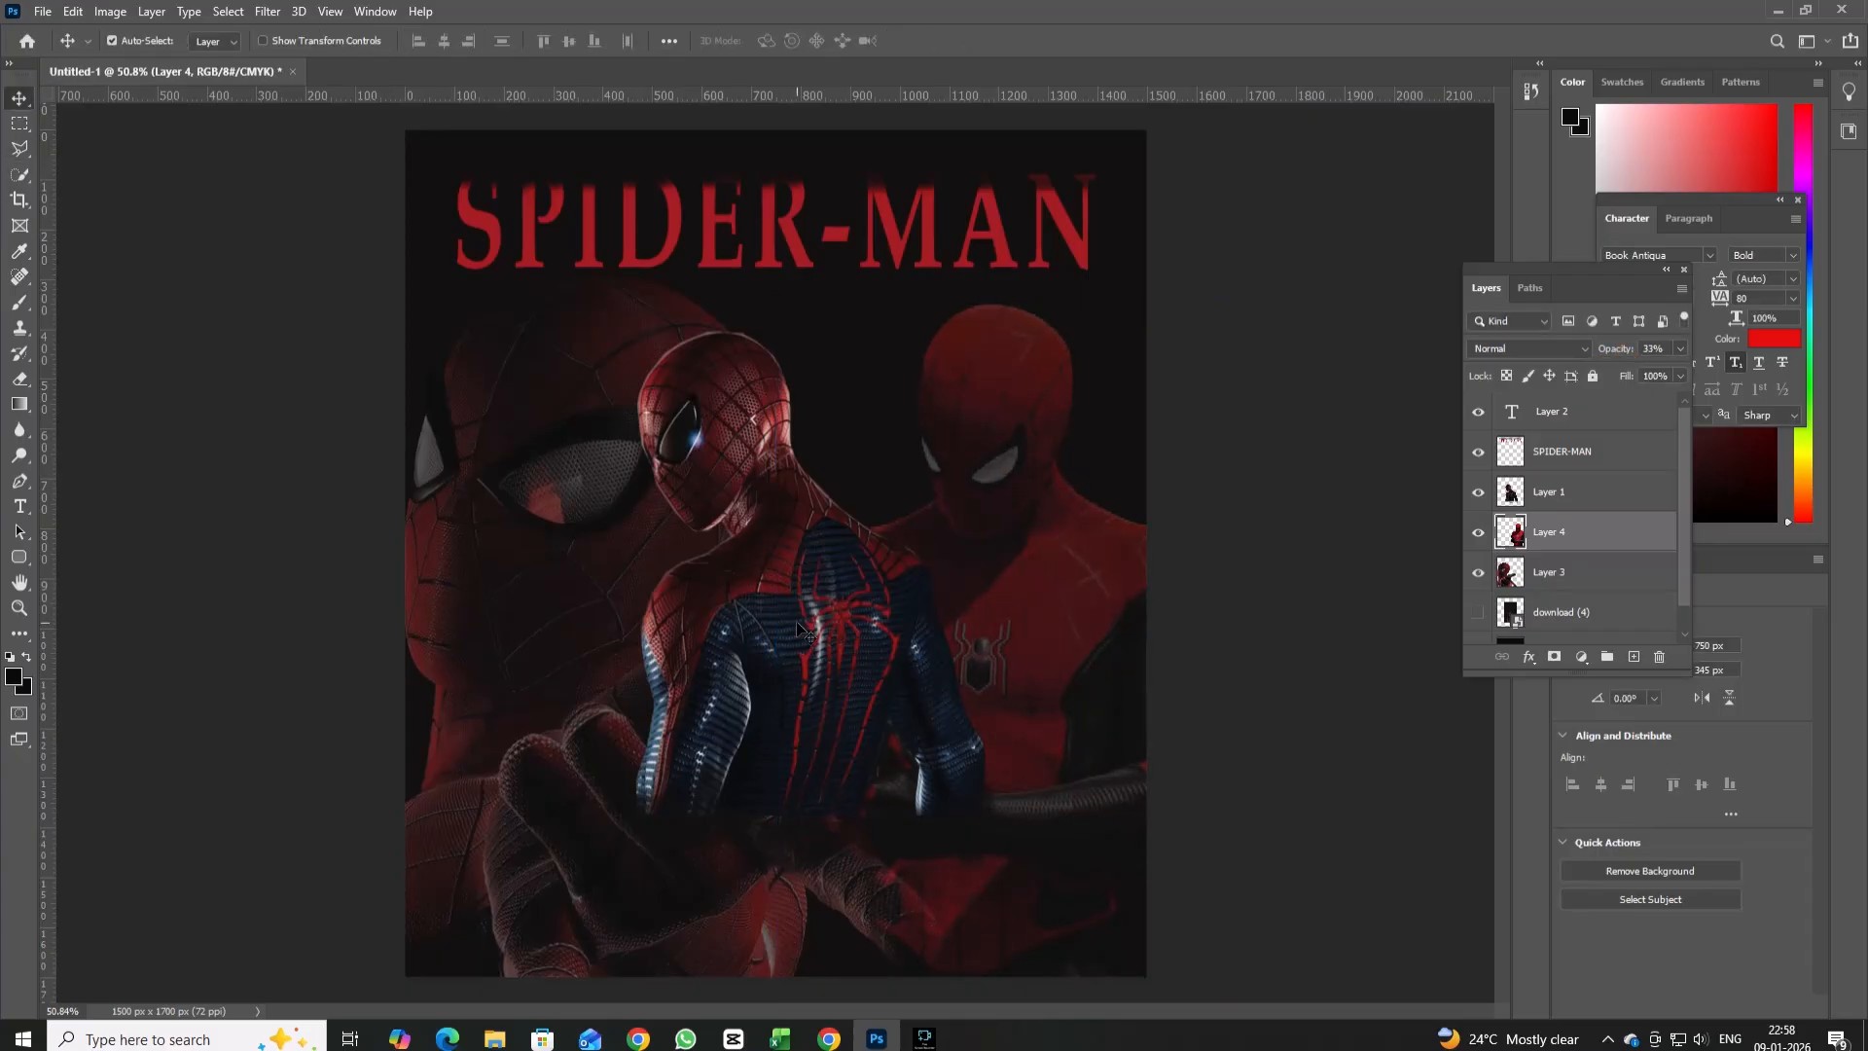
{"action": "key", "text": "ctrl+t"}
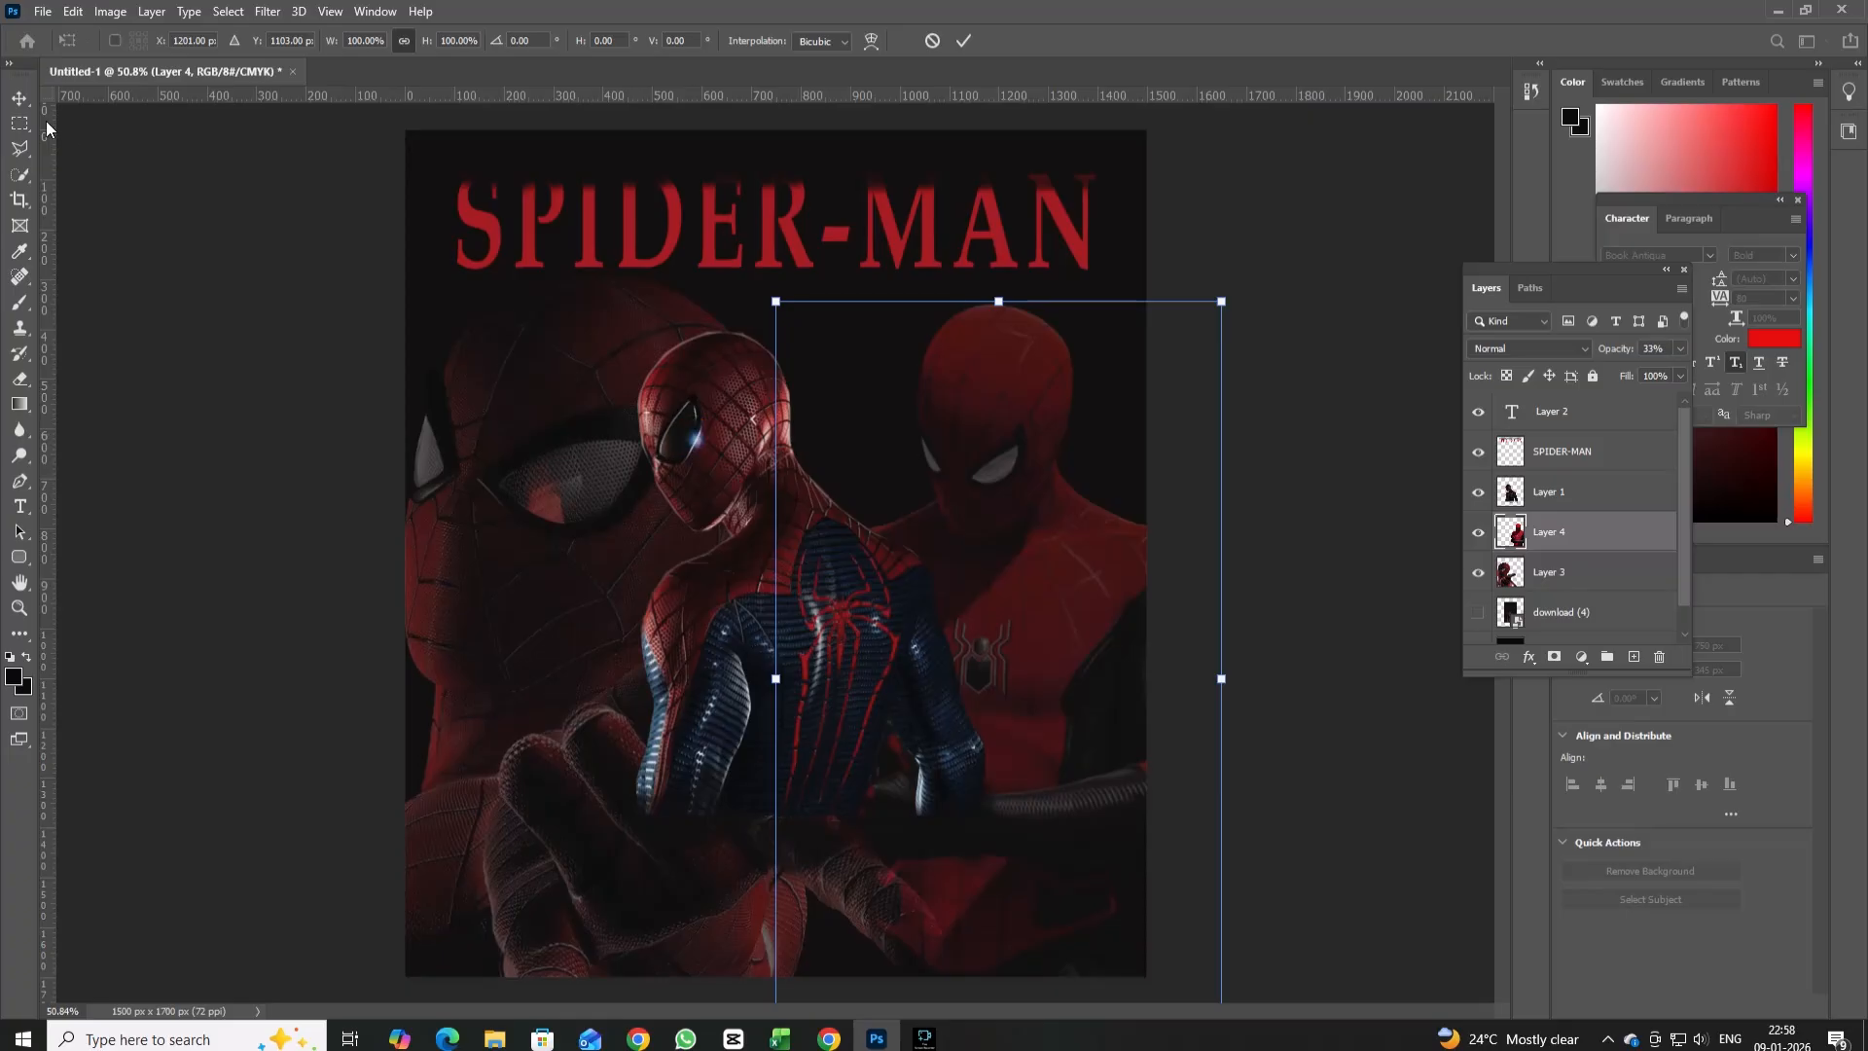
{"action": "left_click", "coordinate": [20, 99]}
Enlarge the central Spider-Man figure on Layer 1 to about 131%, shift it slightly right and apply the transformation.
{"action": "left_click", "coordinate": [764, 559]}
{"action": "key", "text": "ctrl+t"}
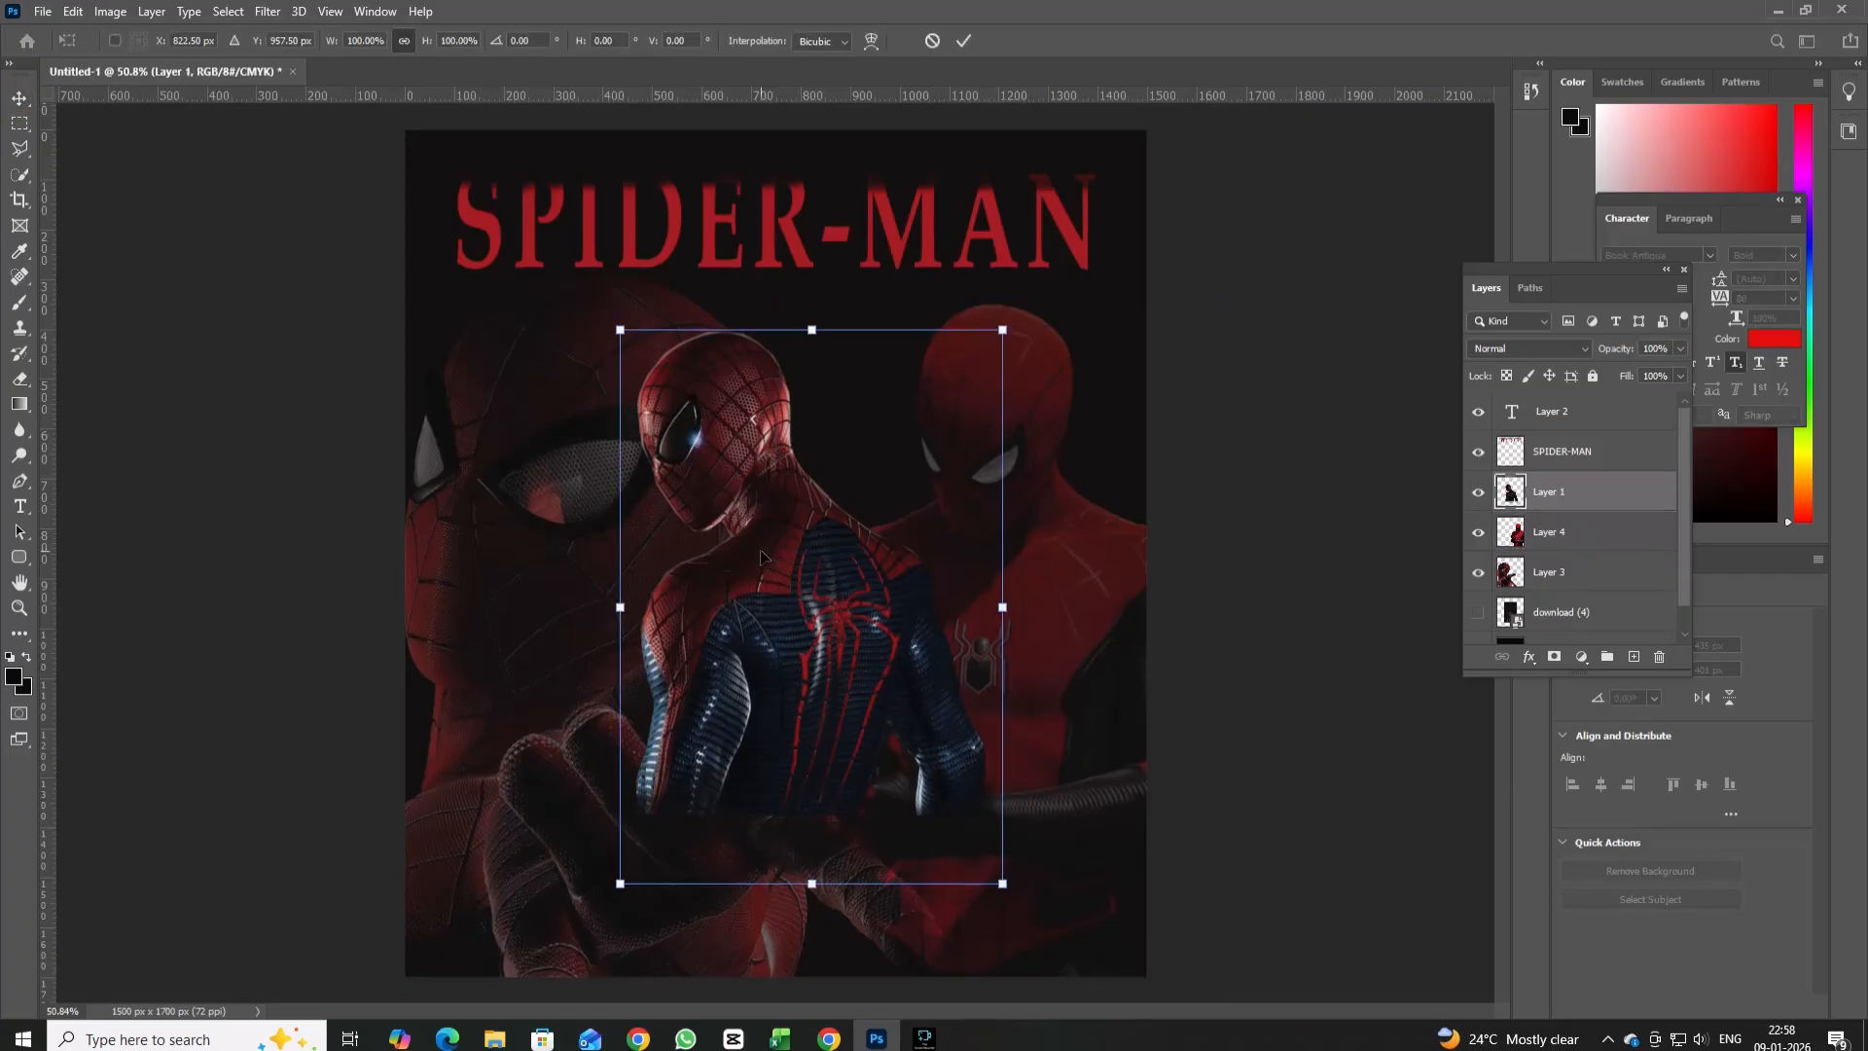
{"action": "left_click_drag", "start_coordinate": [811, 901], "coordinate": [817, 1021]}
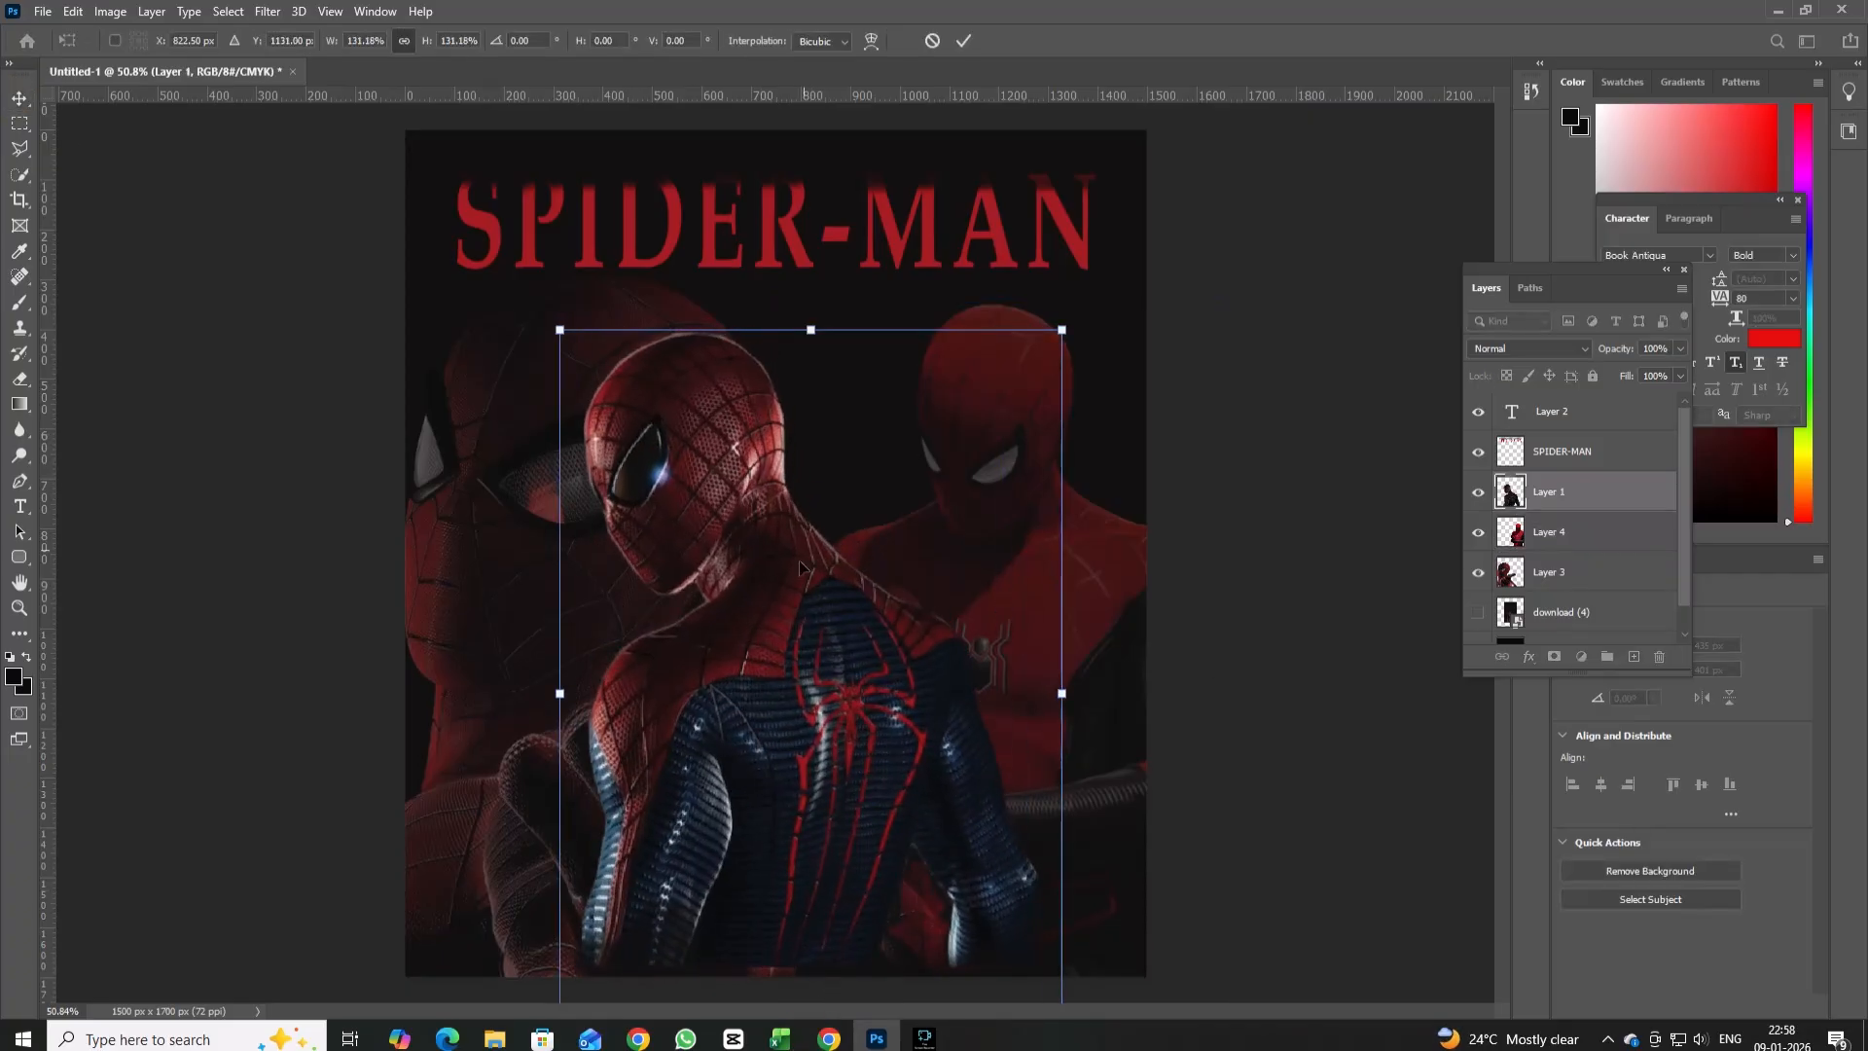
{"action": "left_click_drag", "start_coordinate": [798, 651], "coordinate": [828, 650]}
{"action": "left_click", "coordinate": [19, 98]}
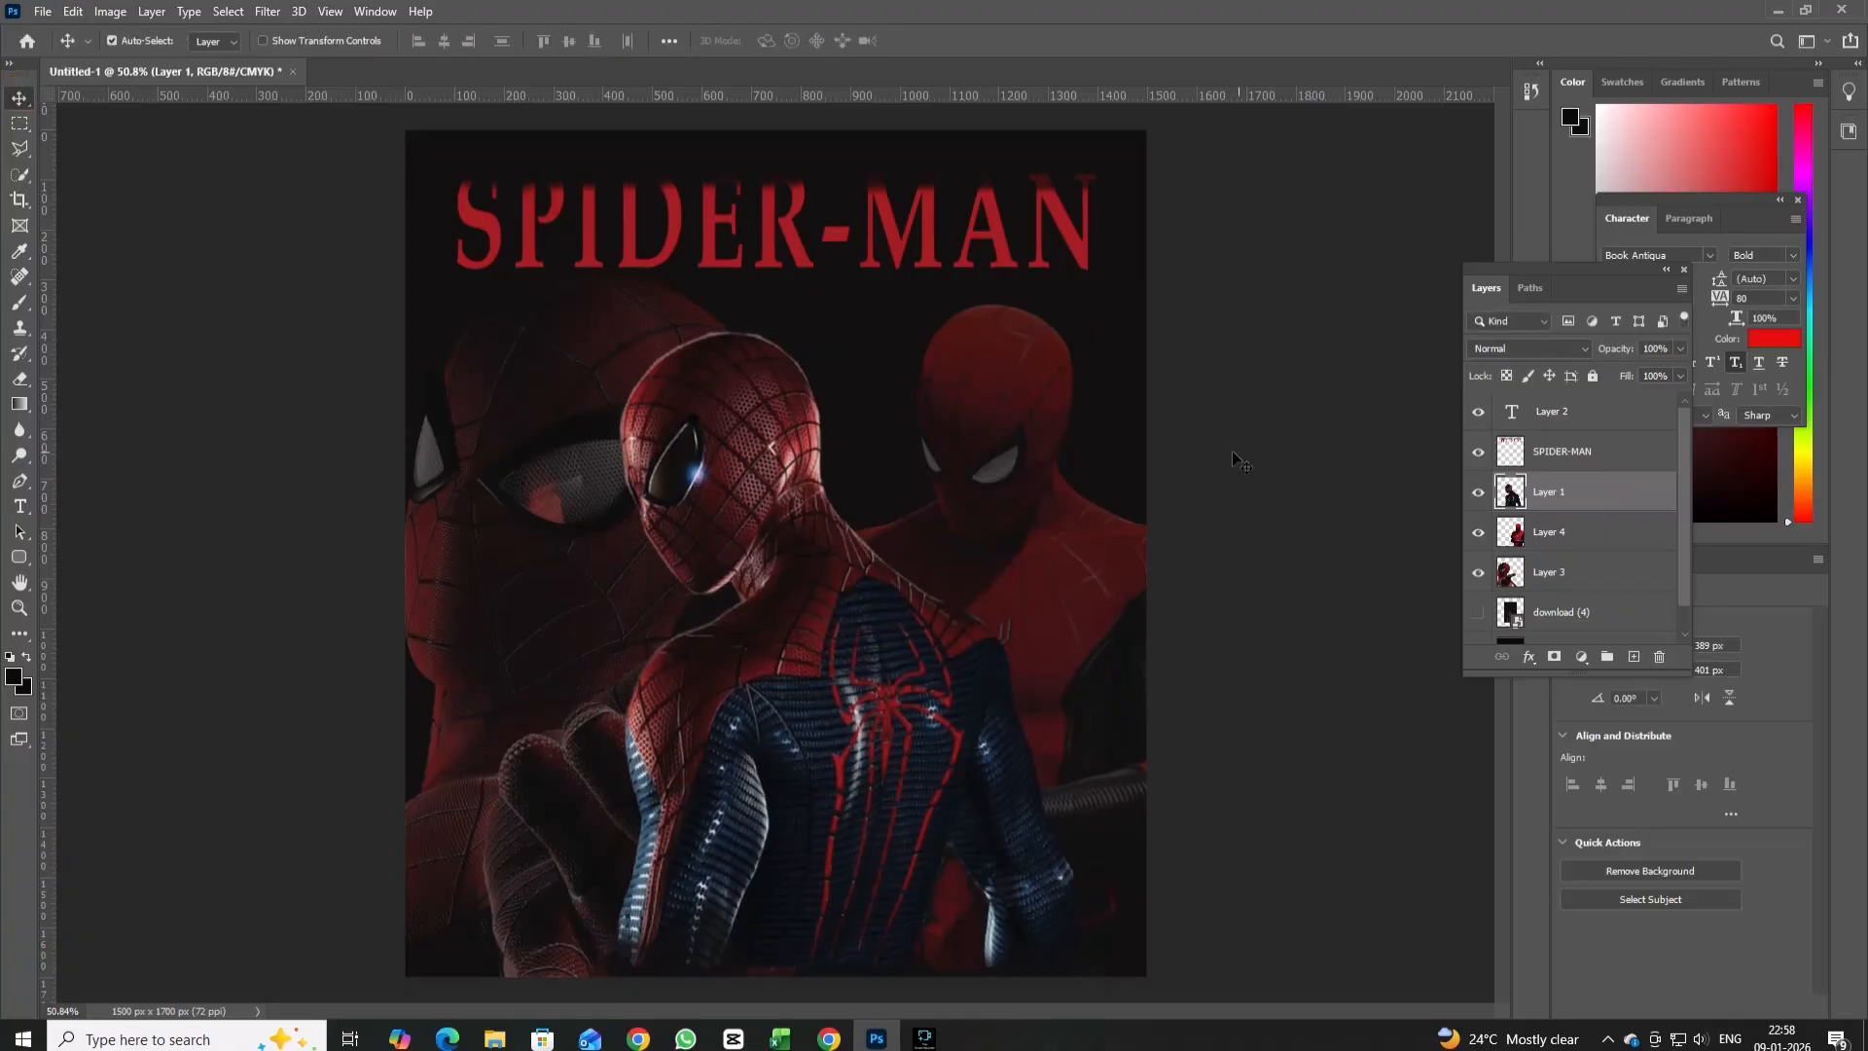
Move the SPIDER-MAN title slightly higher and a little to the left on the poster.
{"action": "left_click", "coordinate": [794, 200]}
{"action": "left_click_drag", "start_coordinate": [794, 201], "coordinate": [787, 194]}
{"action": "left_click", "coordinate": [1581, 657]}
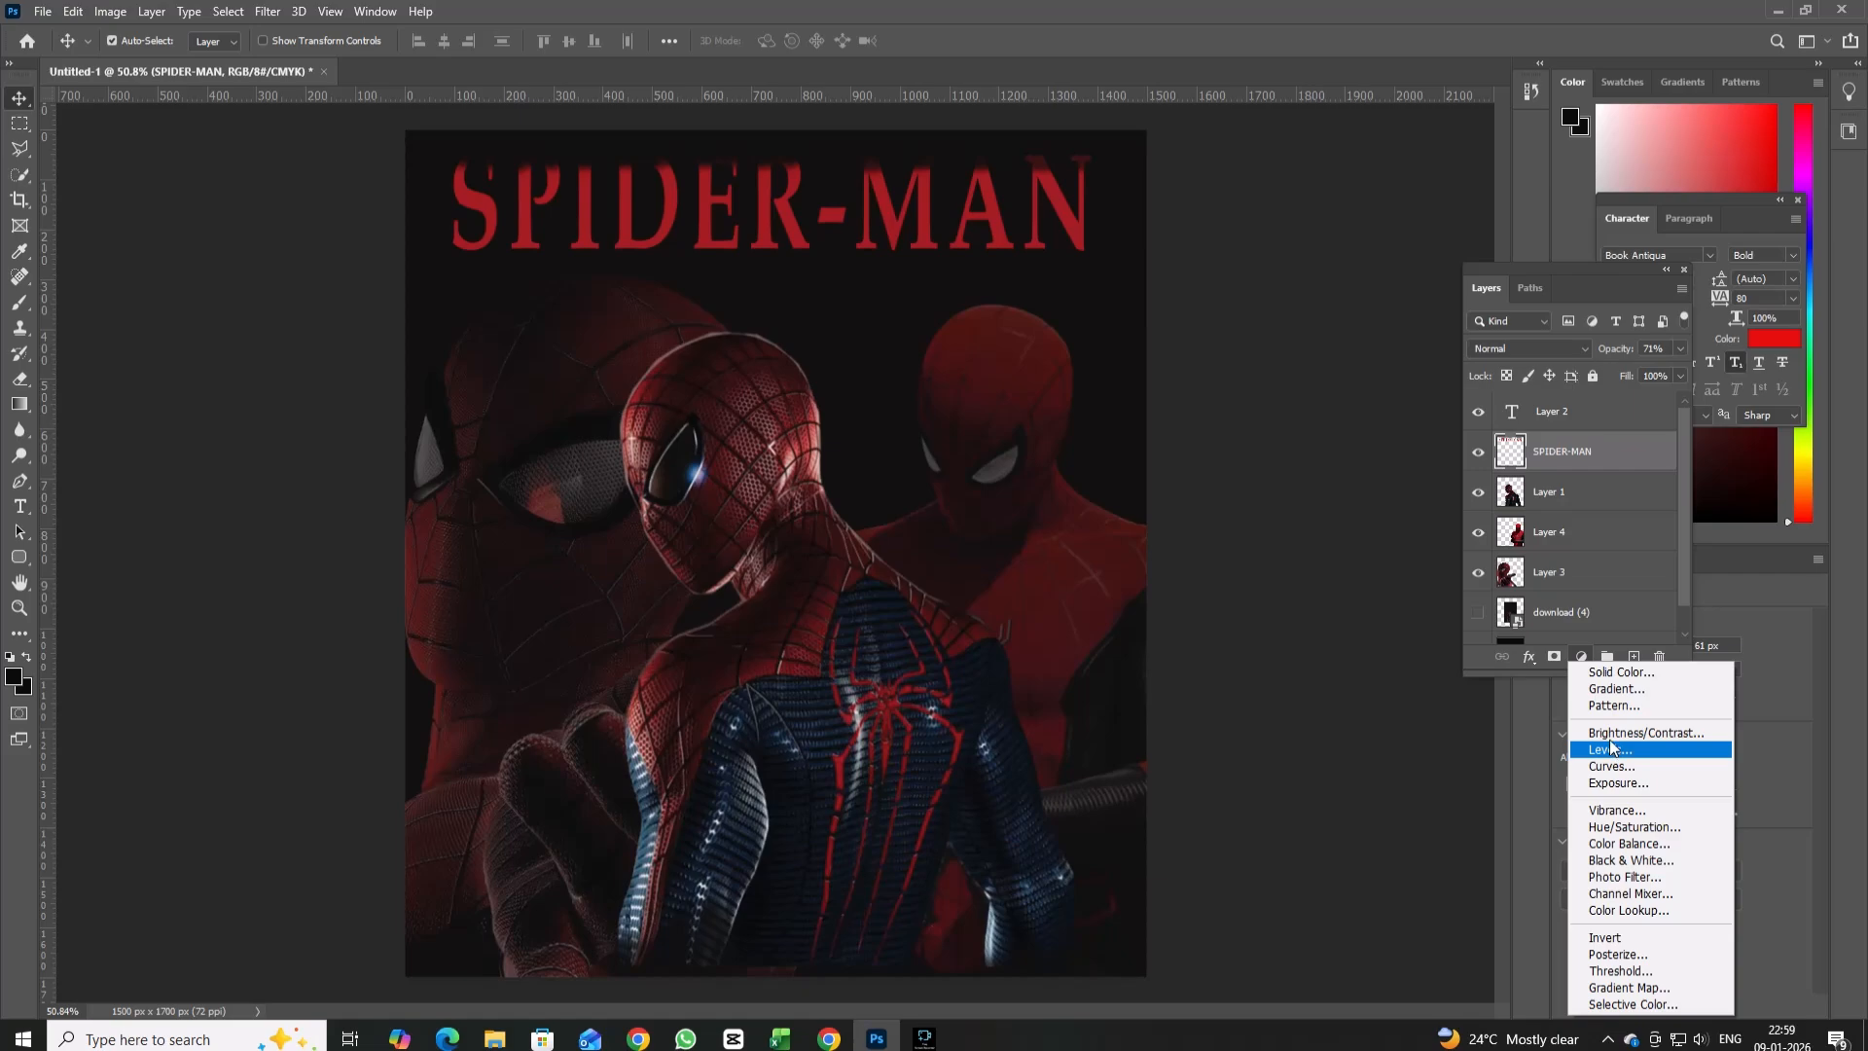
{"action": "left_click", "coordinate": [1576, 448]}
{"action": "right_click", "coordinate": [1576, 450]}
{"action": "left_click", "coordinate": [1622, 562]}
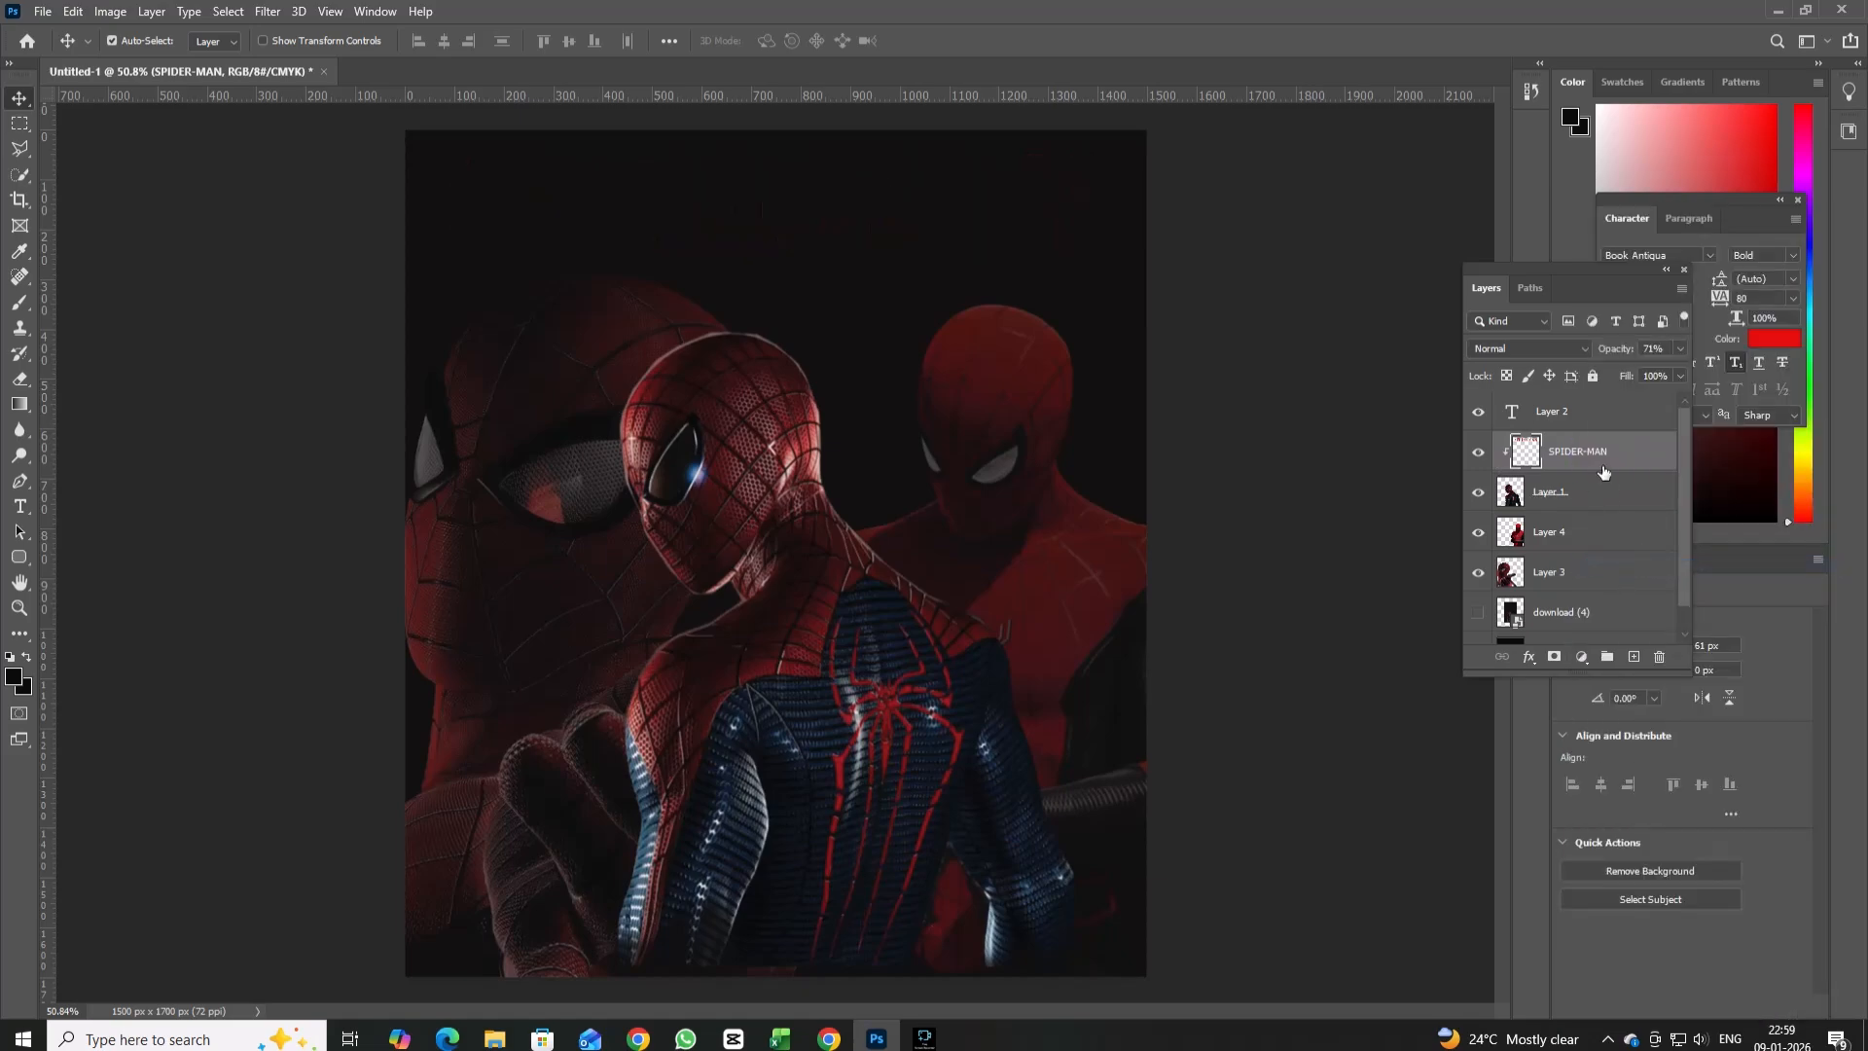
{"action": "key", "text": "ctrl+z"}
{"action": "right_click", "coordinate": [1602, 465]}
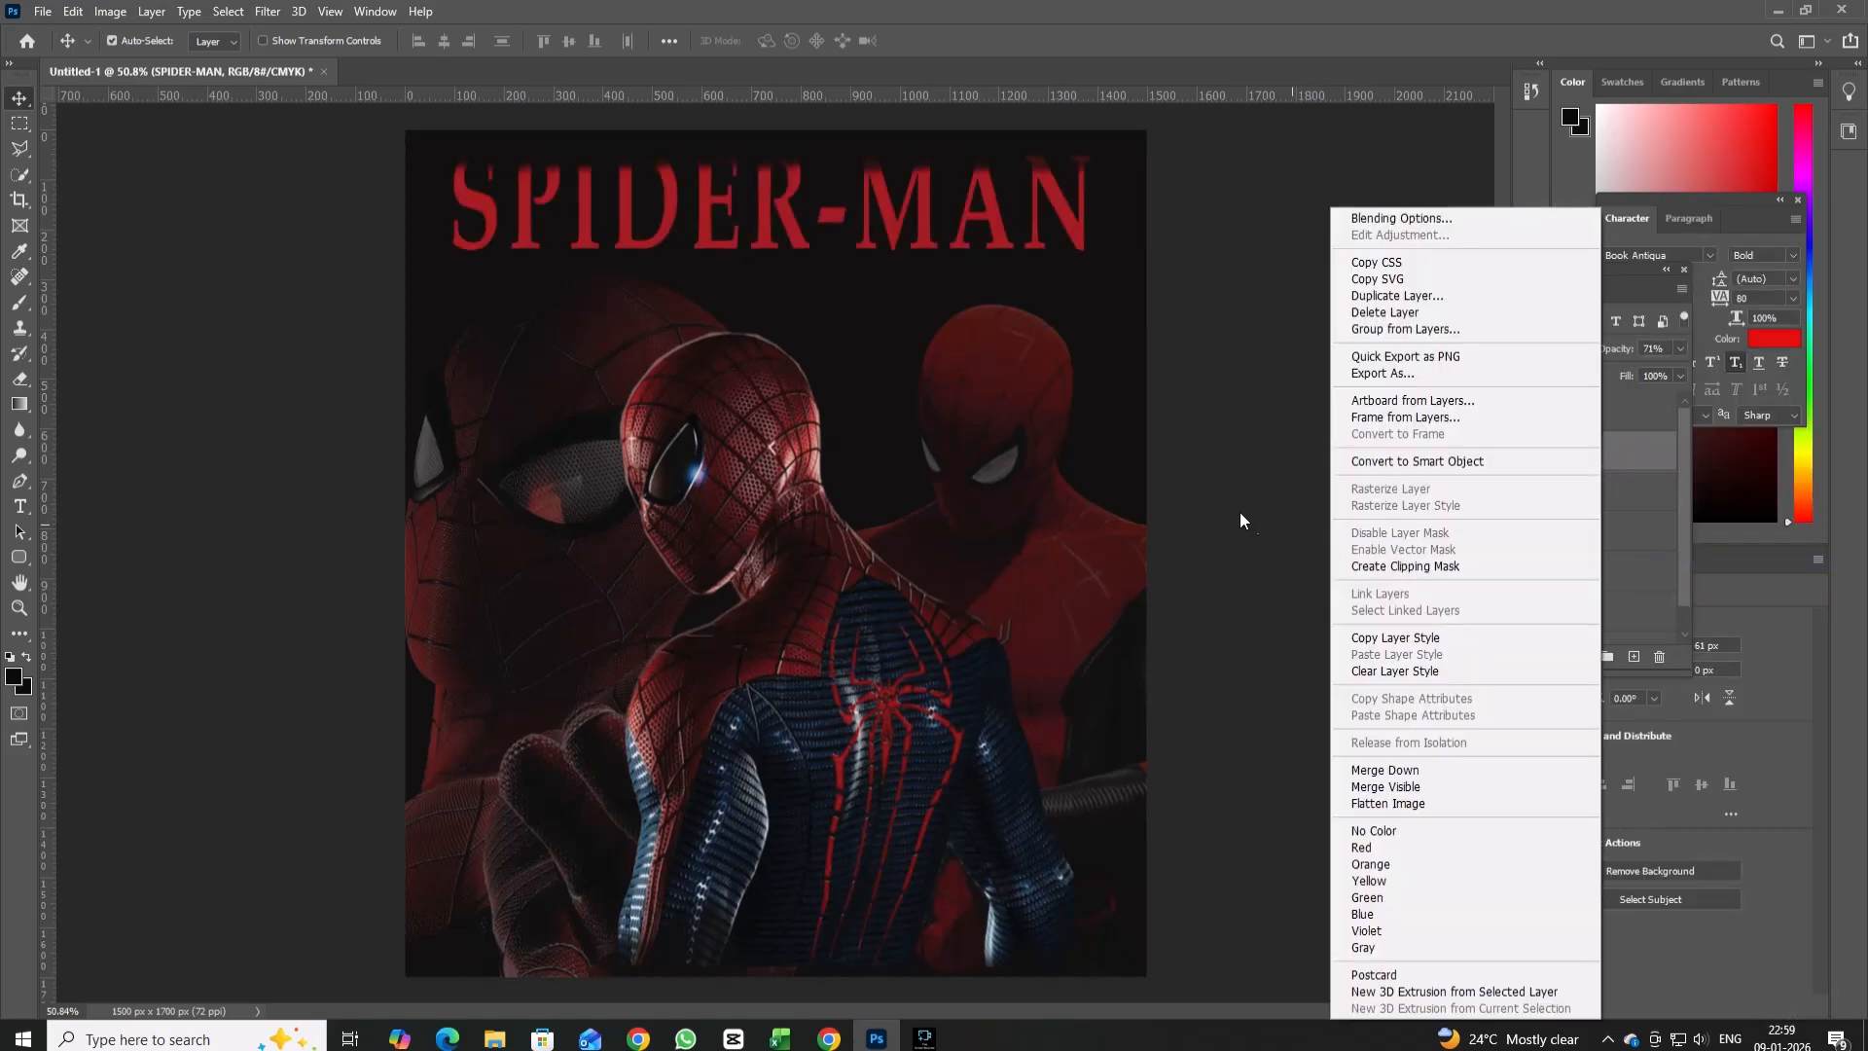
{"action": "left_click", "coordinate": [1239, 512]}
Add an Exposure adjustment clipped to the SPIDER-MAN title, with offset +0.0208 and gamma correction 0.24.
{"action": "left_click", "coordinate": [1580, 657]}
{"action": "left_click", "coordinate": [1607, 774]}
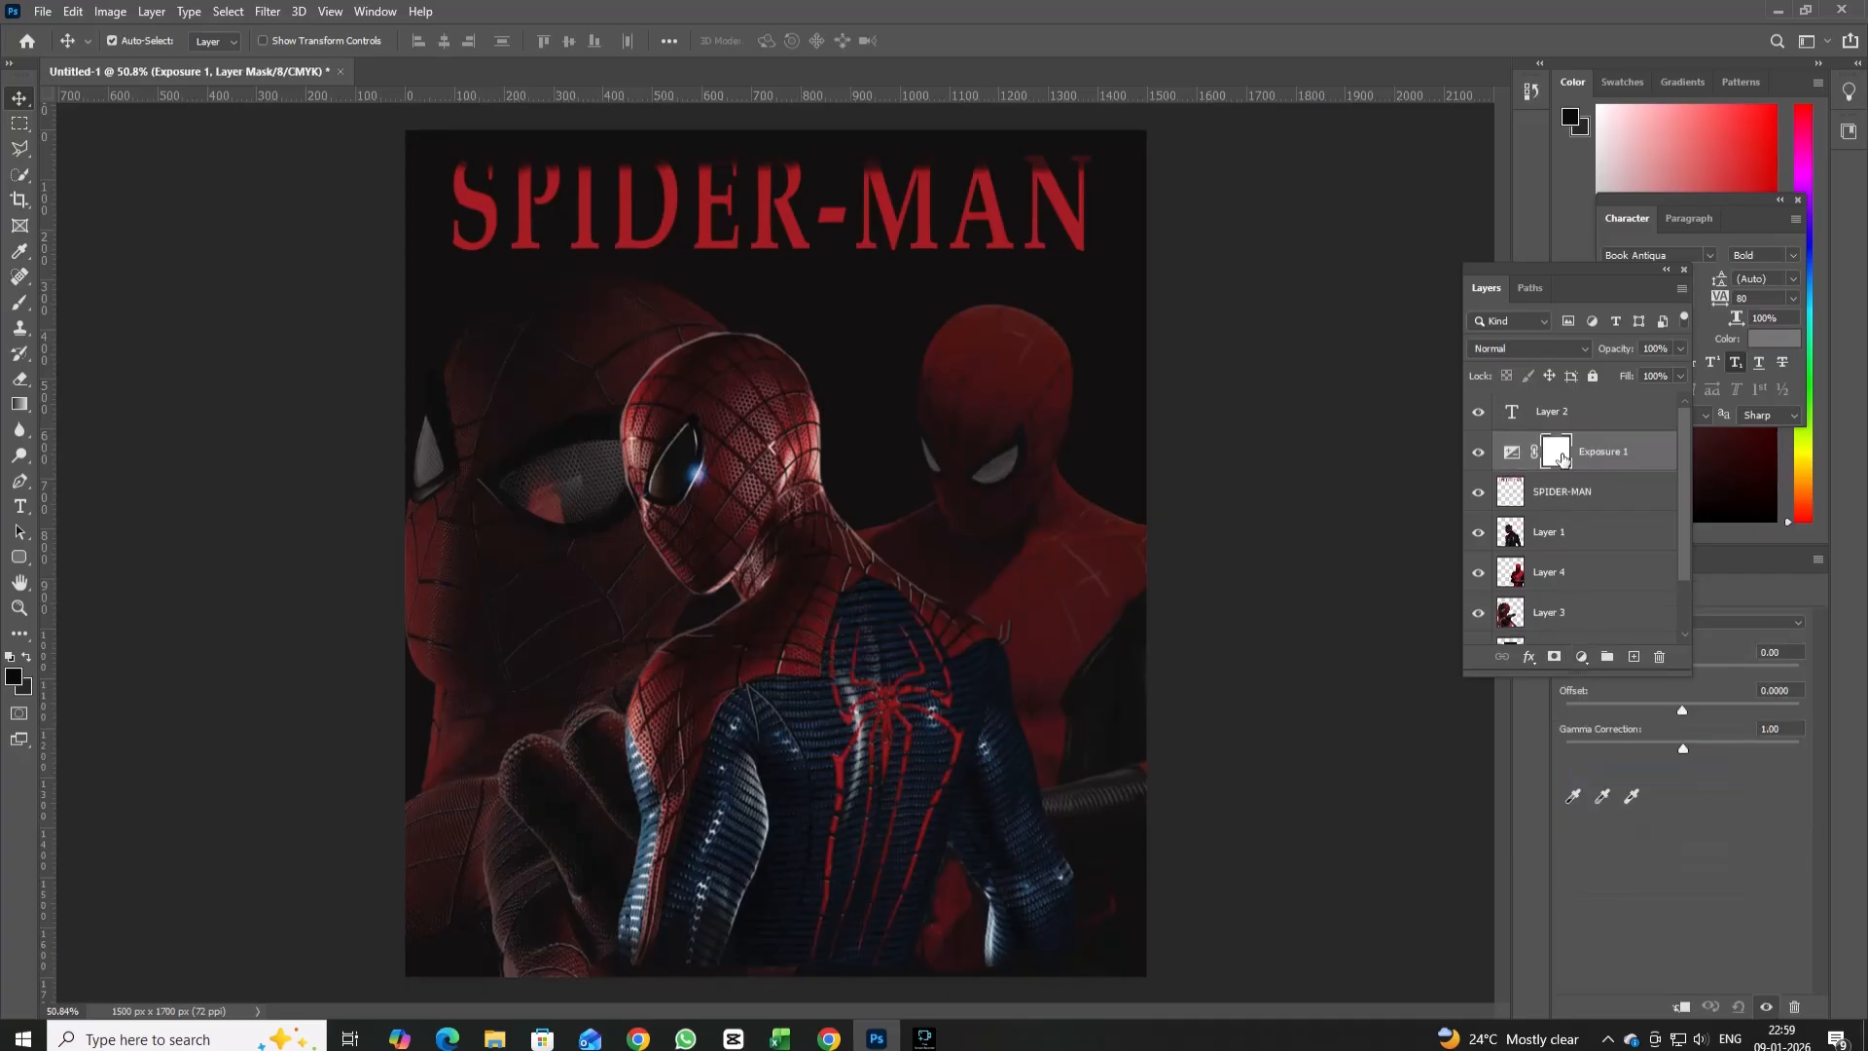
{"action": "right_click", "coordinate": [1567, 461]}
{"action": "left_click", "coordinate": [1527, 531]}
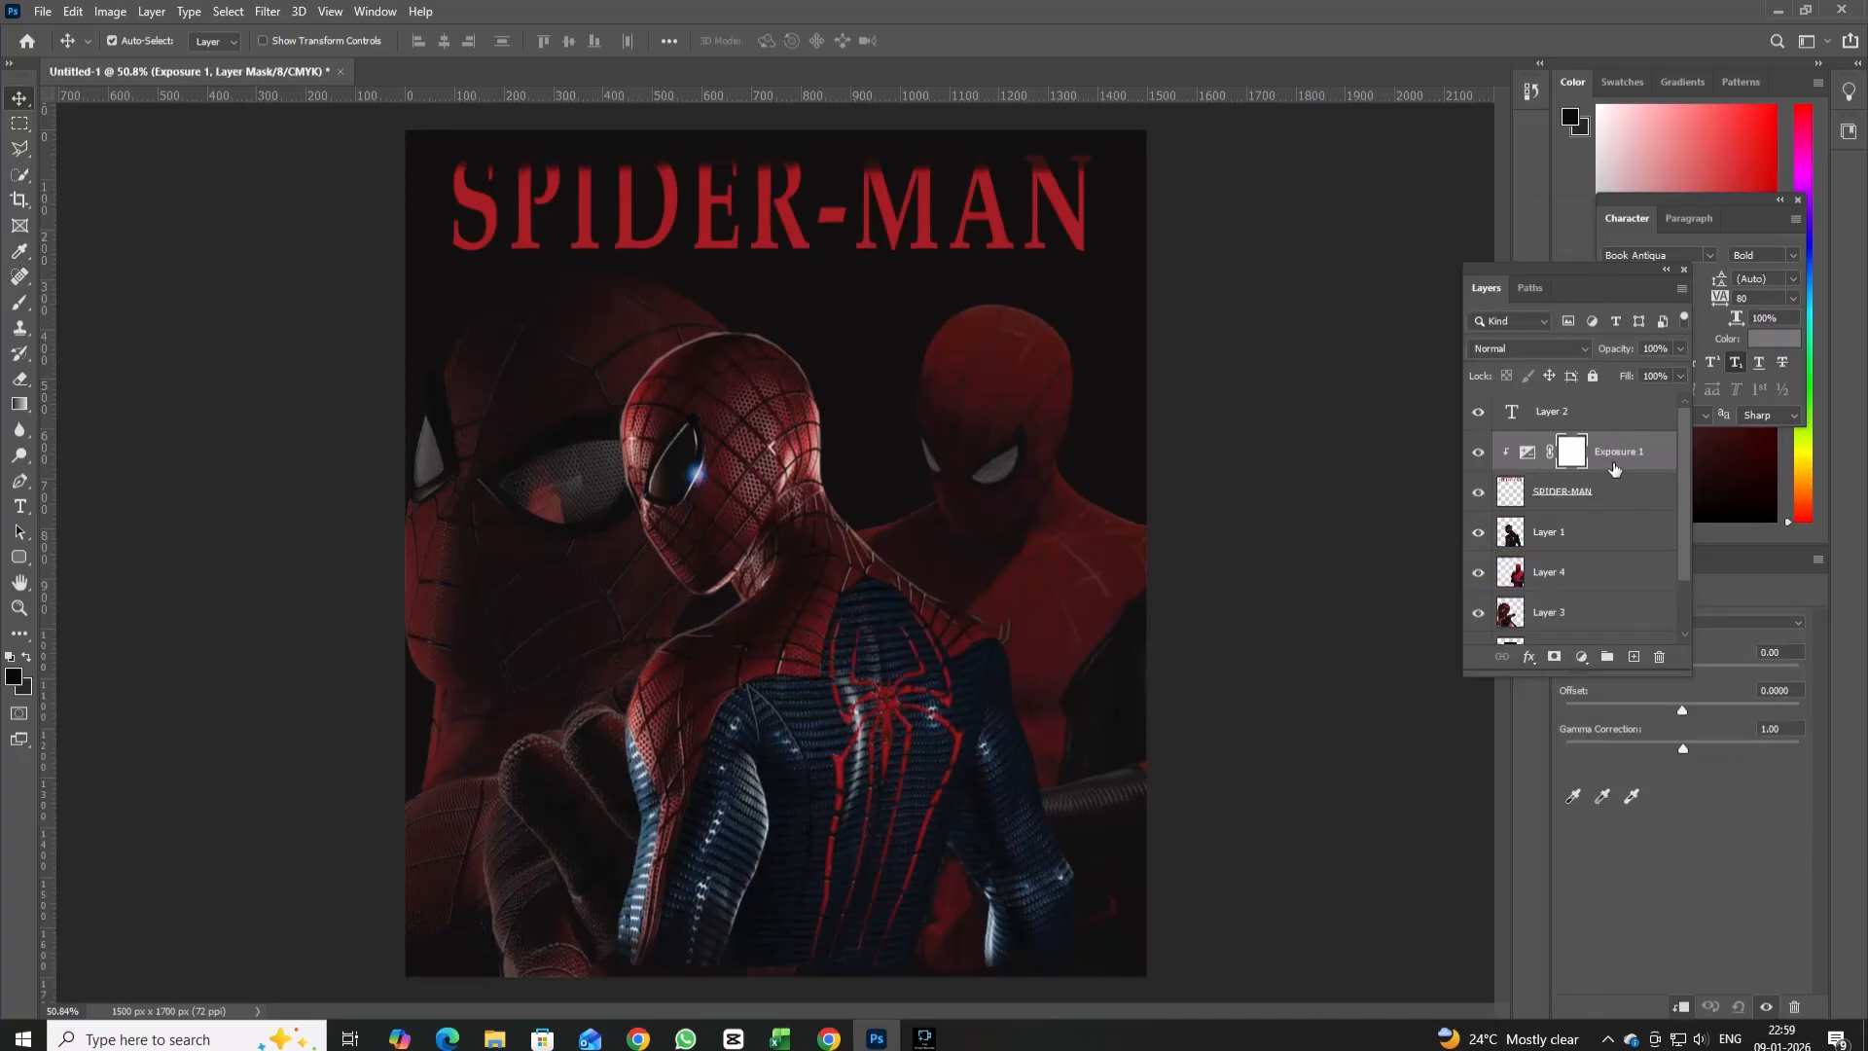
{"action": "mouse_move", "coordinate": [1683, 748]}
{"action": "left_mouse_down"}
{"action": "mouse_move", "coordinate": [1703, 749]}
{"action": "mouse_move", "coordinate": [1636, 749]}
{"action": "mouse_move", "coordinate": [1764, 750]}
{"action": "mouse_move", "coordinate": [1679, 716]}
{"action": "mouse_move", "coordinate": [1742, 715]}
{"action": "mouse_move", "coordinate": [1687, 721]}
{"action": "left_mouse_up"}
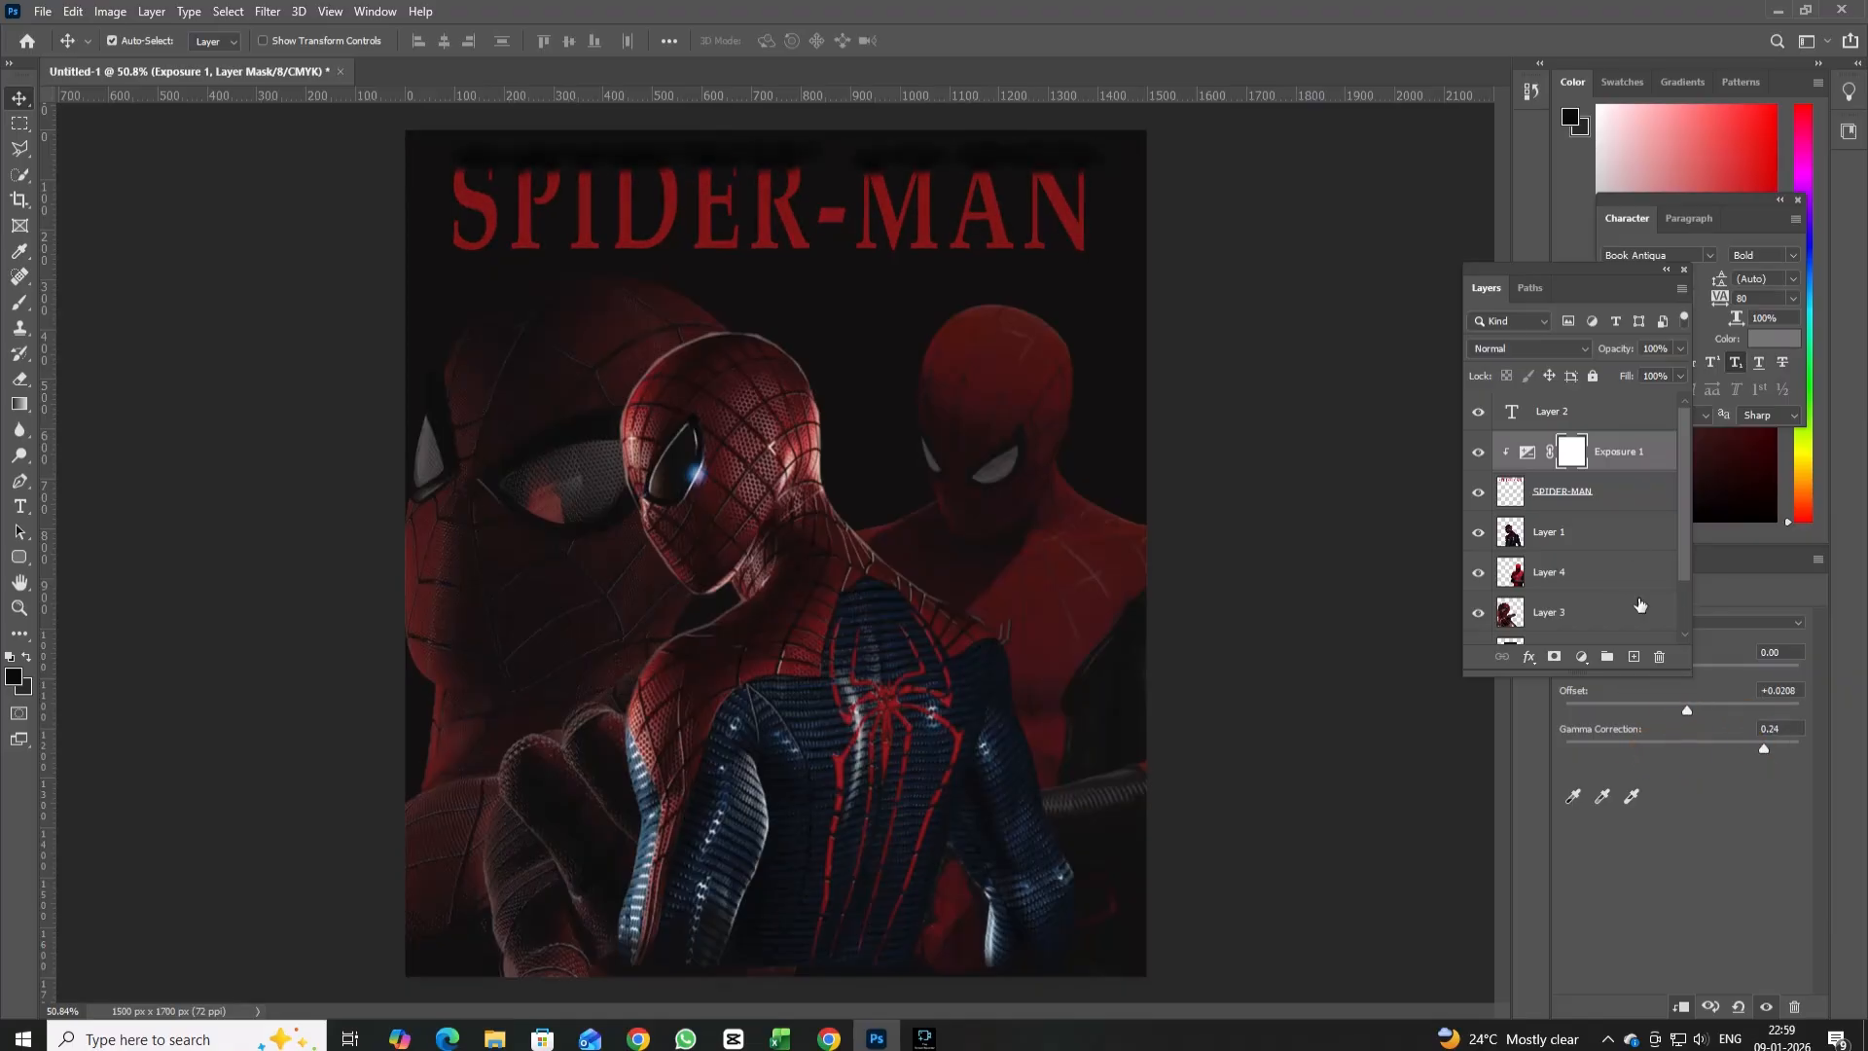
Add a Brightness/Contrast adjustment clipped to the SPIDER-MAN title, set its contrast to -39 and adjust its brightness.
{"action": "left_click", "coordinate": [1586, 658]}
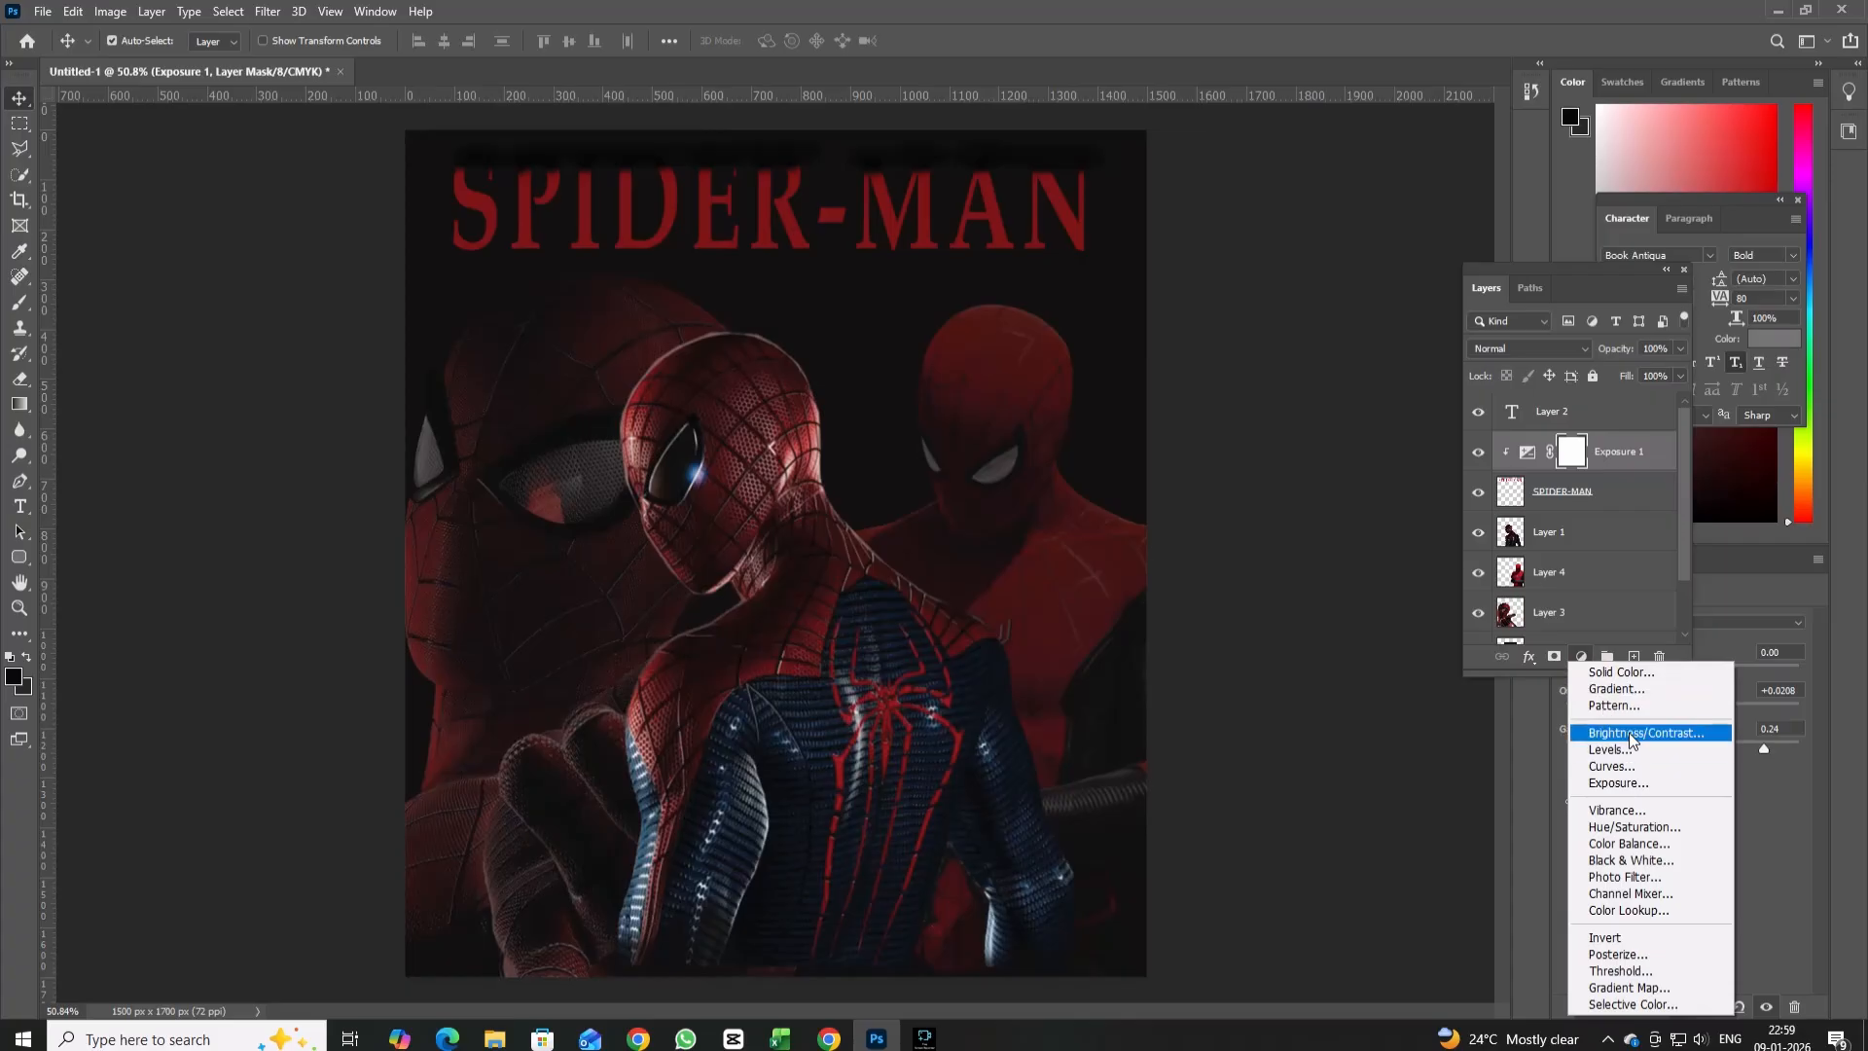
{"action": "left_click", "coordinate": [1630, 736]}
{"action": "right_click", "coordinate": [1607, 450]}
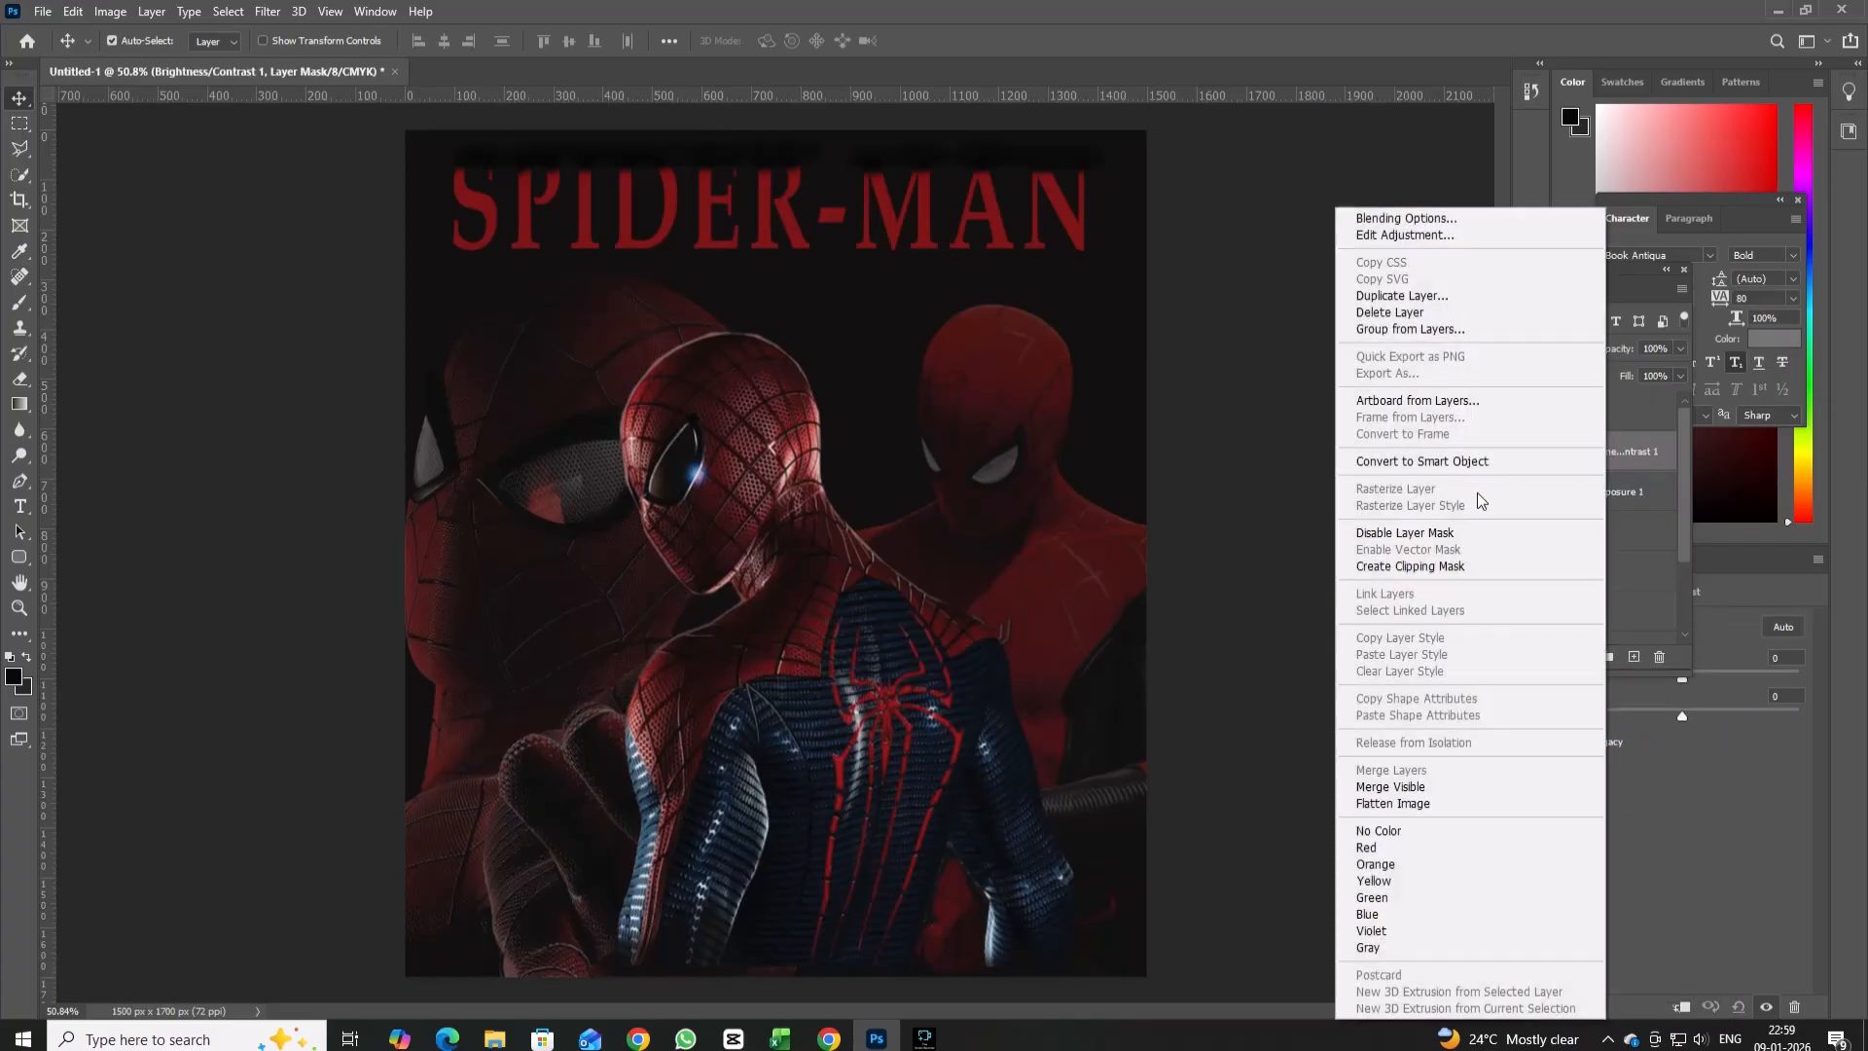
{"action": "left_click", "coordinate": [1446, 566]}
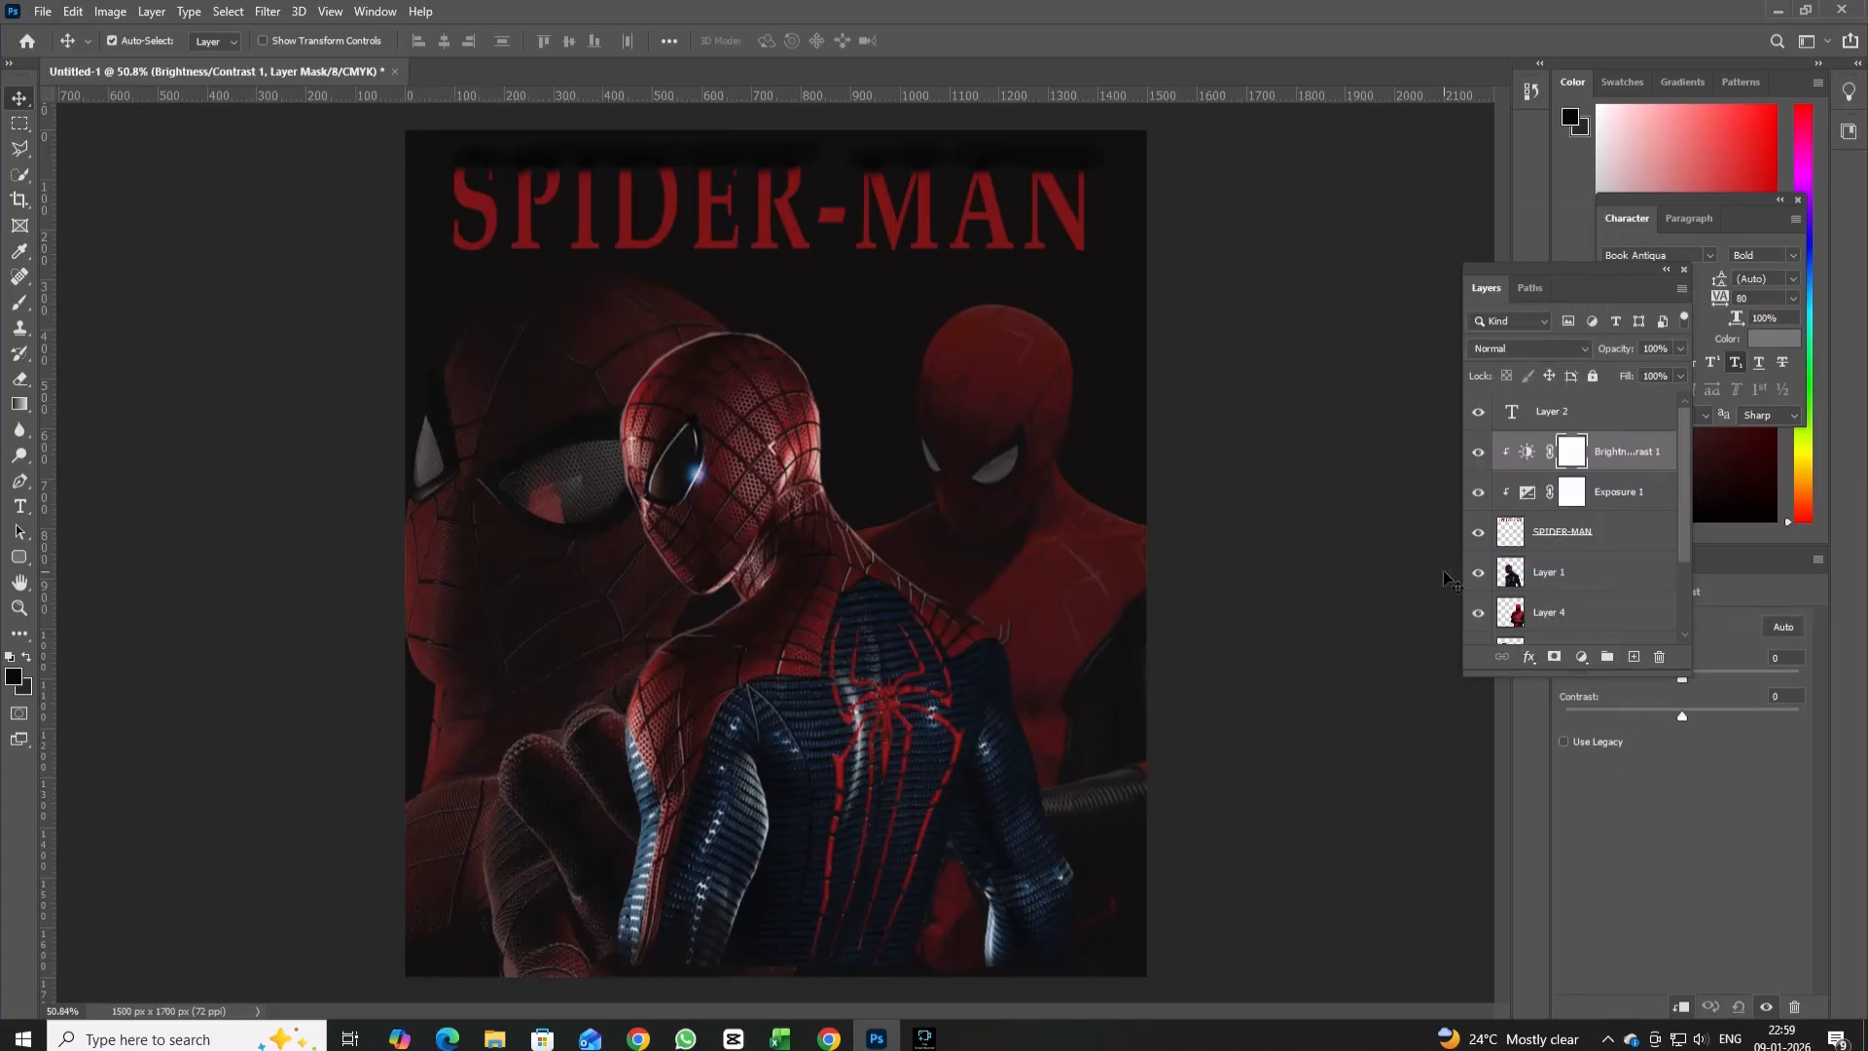
{"action": "left_click_drag", "start_coordinate": [1679, 715], "coordinate": [1591, 716]}
{"action": "left_click_drag", "start_coordinate": [1606, 289], "coordinate": [1523, 153]}
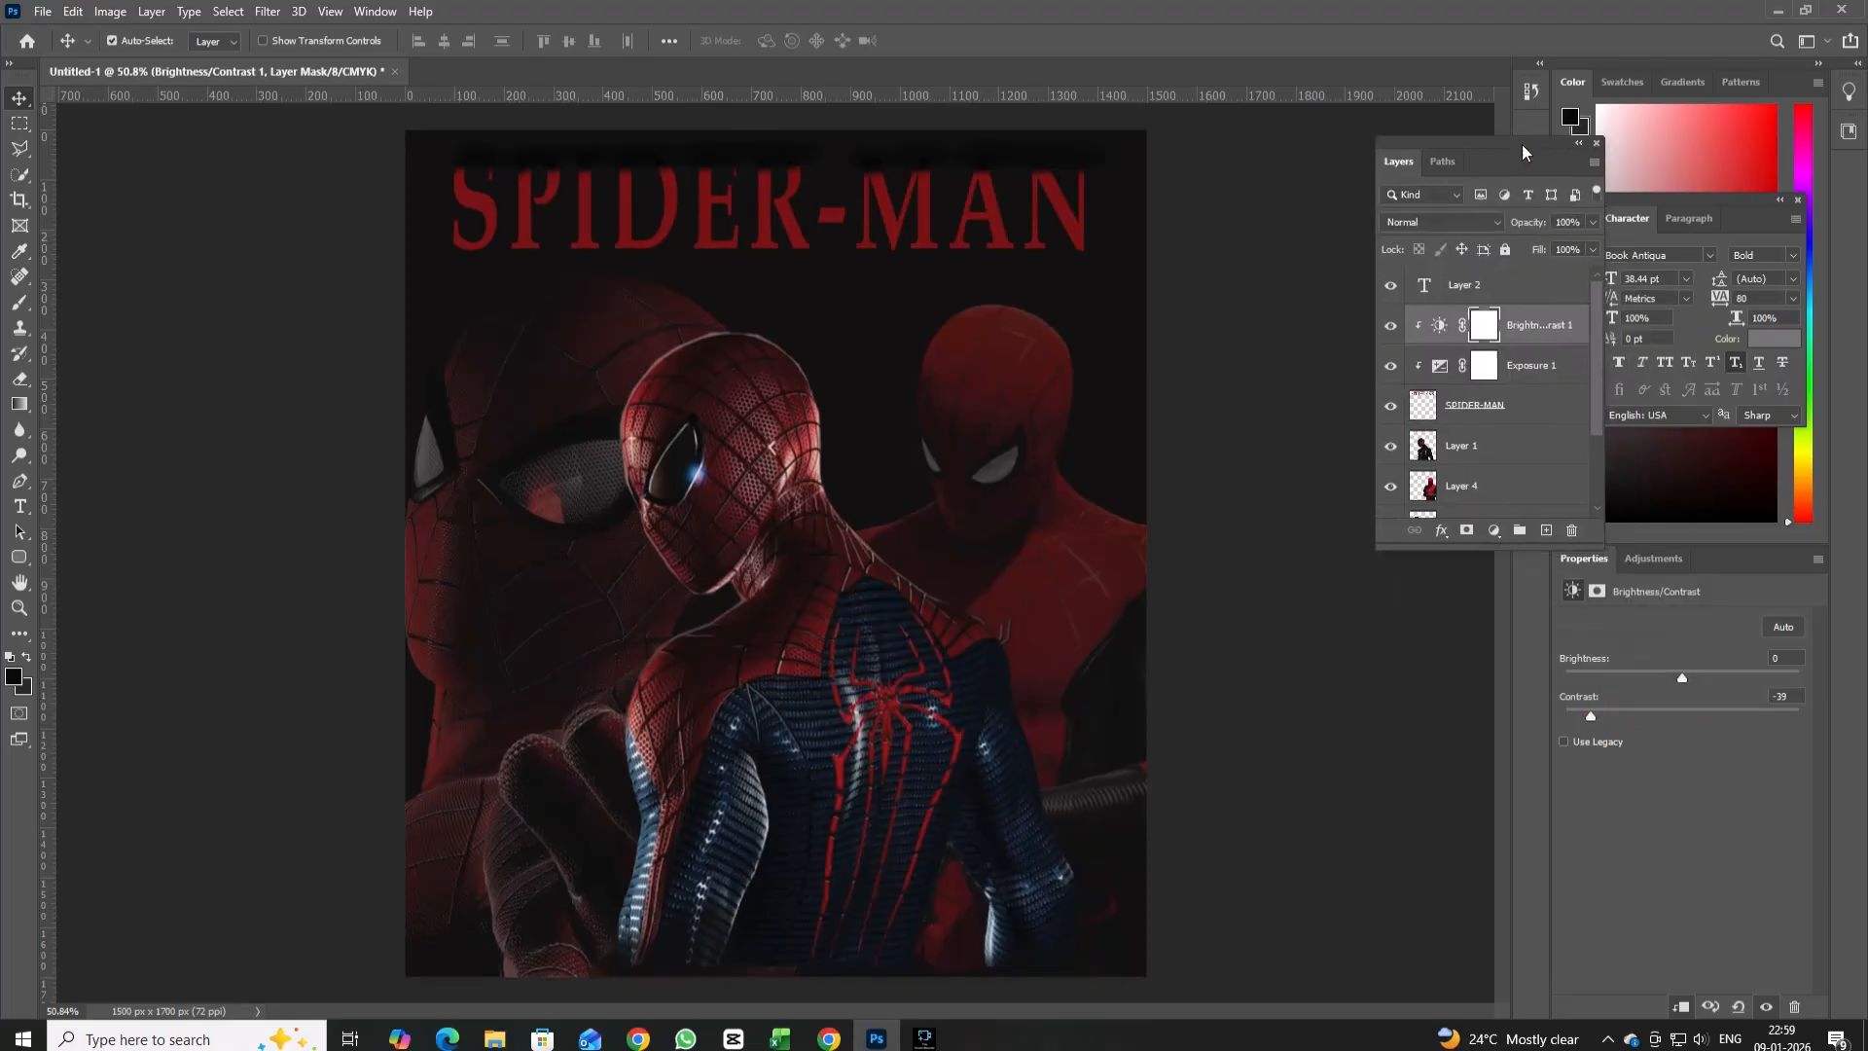
{"action": "mouse_move", "coordinate": [1681, 677]}
{"action": "left_mouse_down"}
{"action": "mouse_move", "coordinate": [1747, 679]}
{"action": "mouse_move", "coordinate": [1644, 693]}
{"action": "mouse_move", "coordinate": [1684, 703]}
{"action": "left_mouse_up"}
Scale the SPIDER-MAN title layer to about 110% so it spans the poster's width, and reposition it at the upper edge.
{"action": "left_click", "coordinate": [1495, 414]}
{"action": "key", "text": "ctrl+t"}
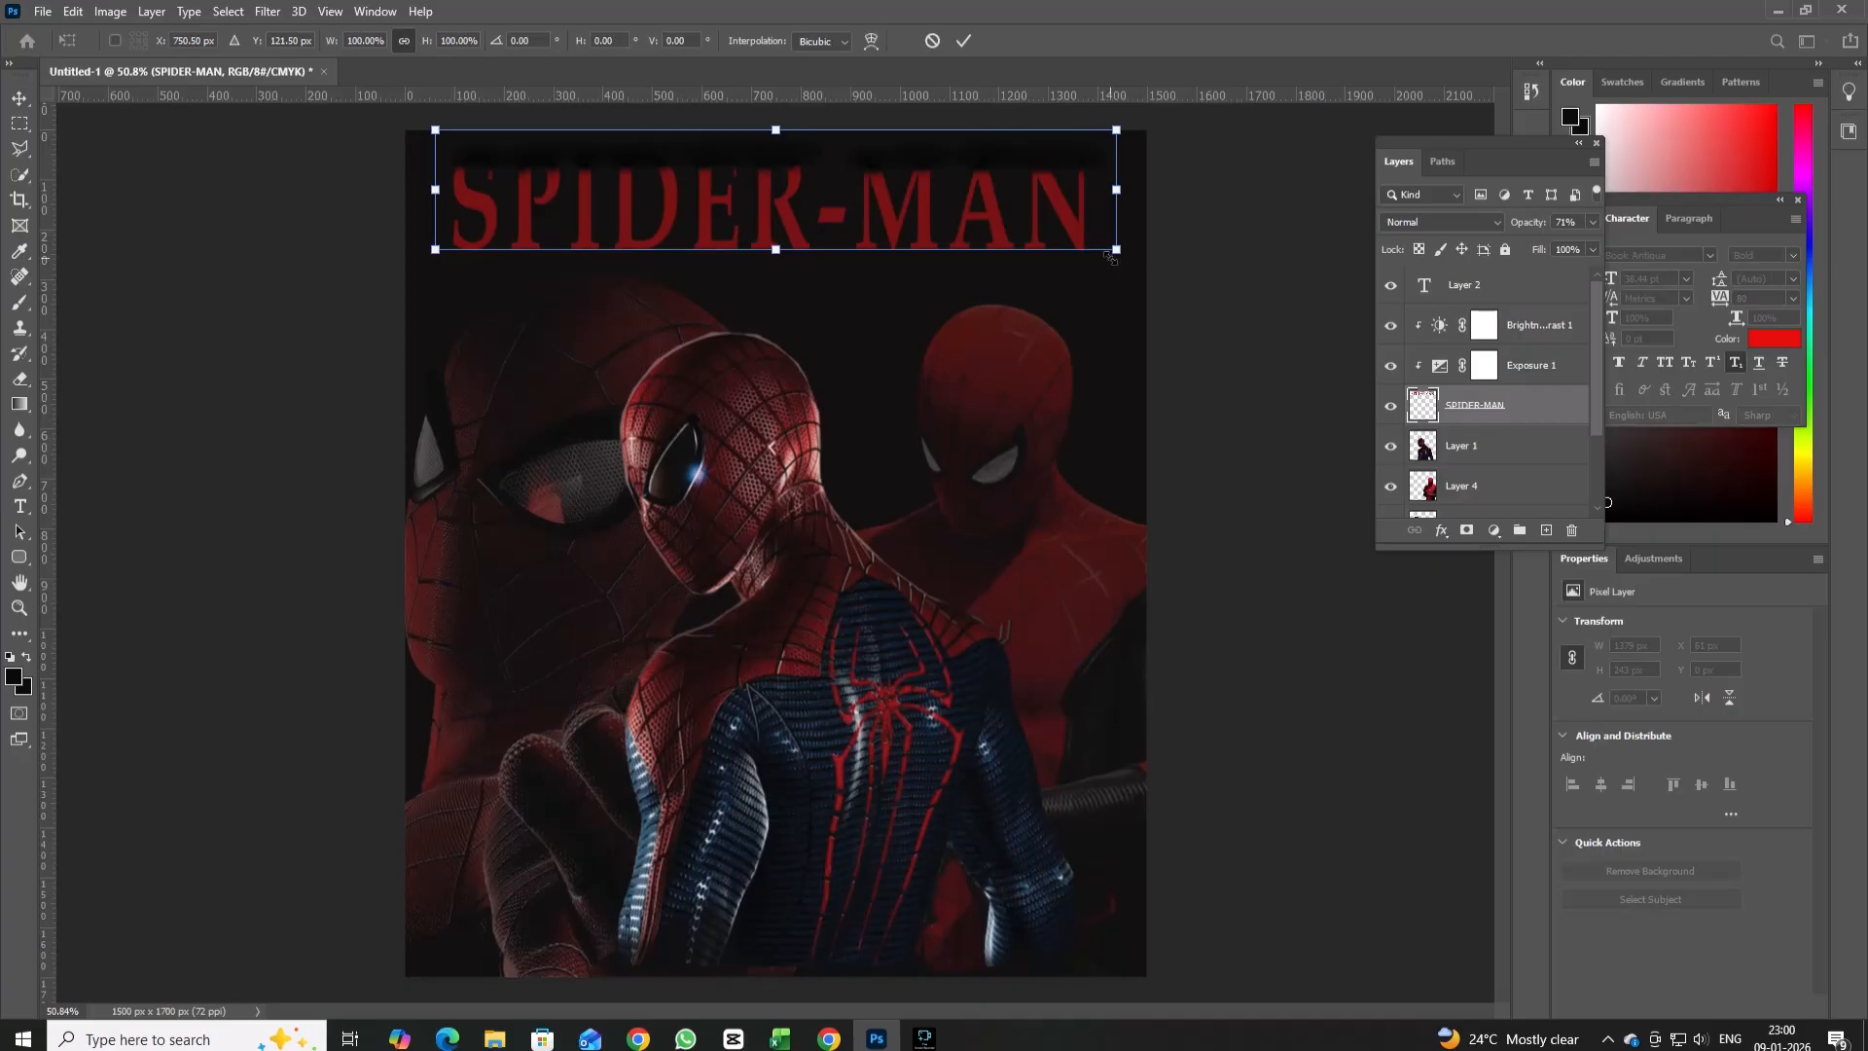
{"action": "left_click_drag", "start_coordinate": [1109, 255], "coordinate": [1175, 269]}
{"action": "left_click_drag", "start_coordinate": [1110, 215], "coordinate": [1074, 202]}
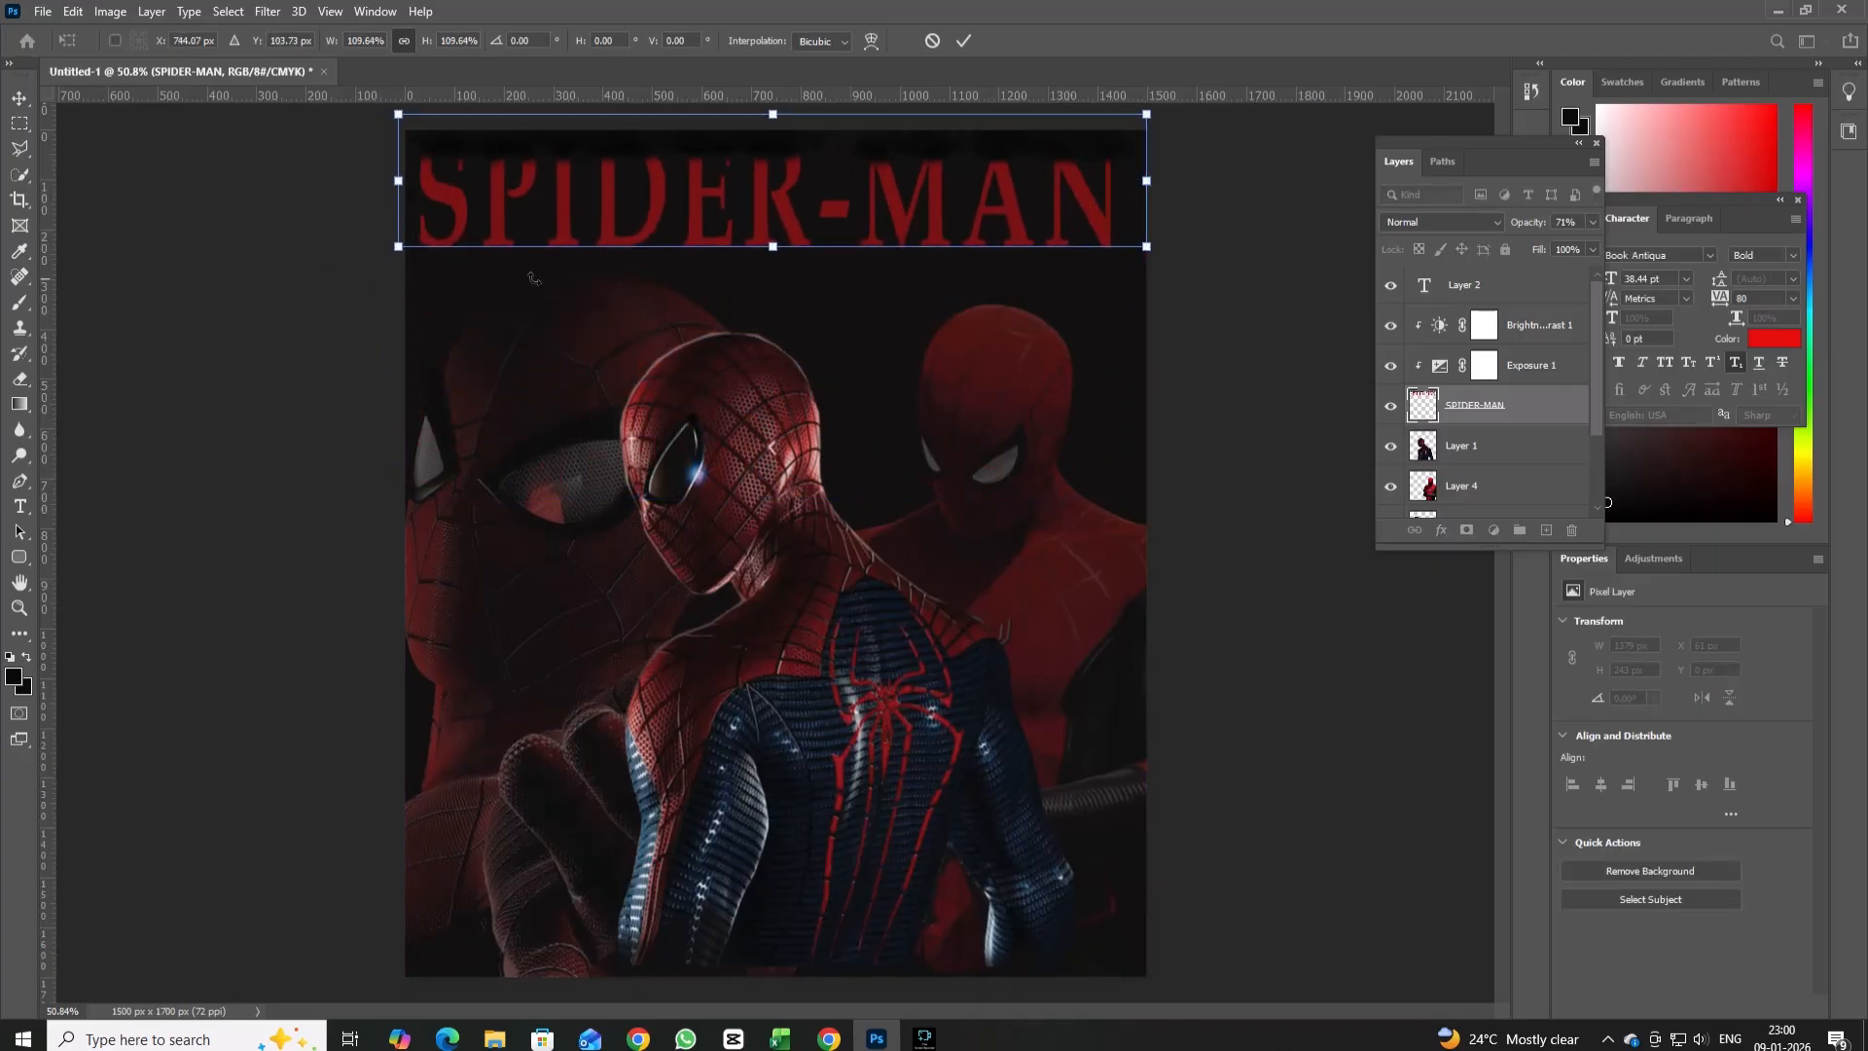
{"action": "key", "text": "Return"}
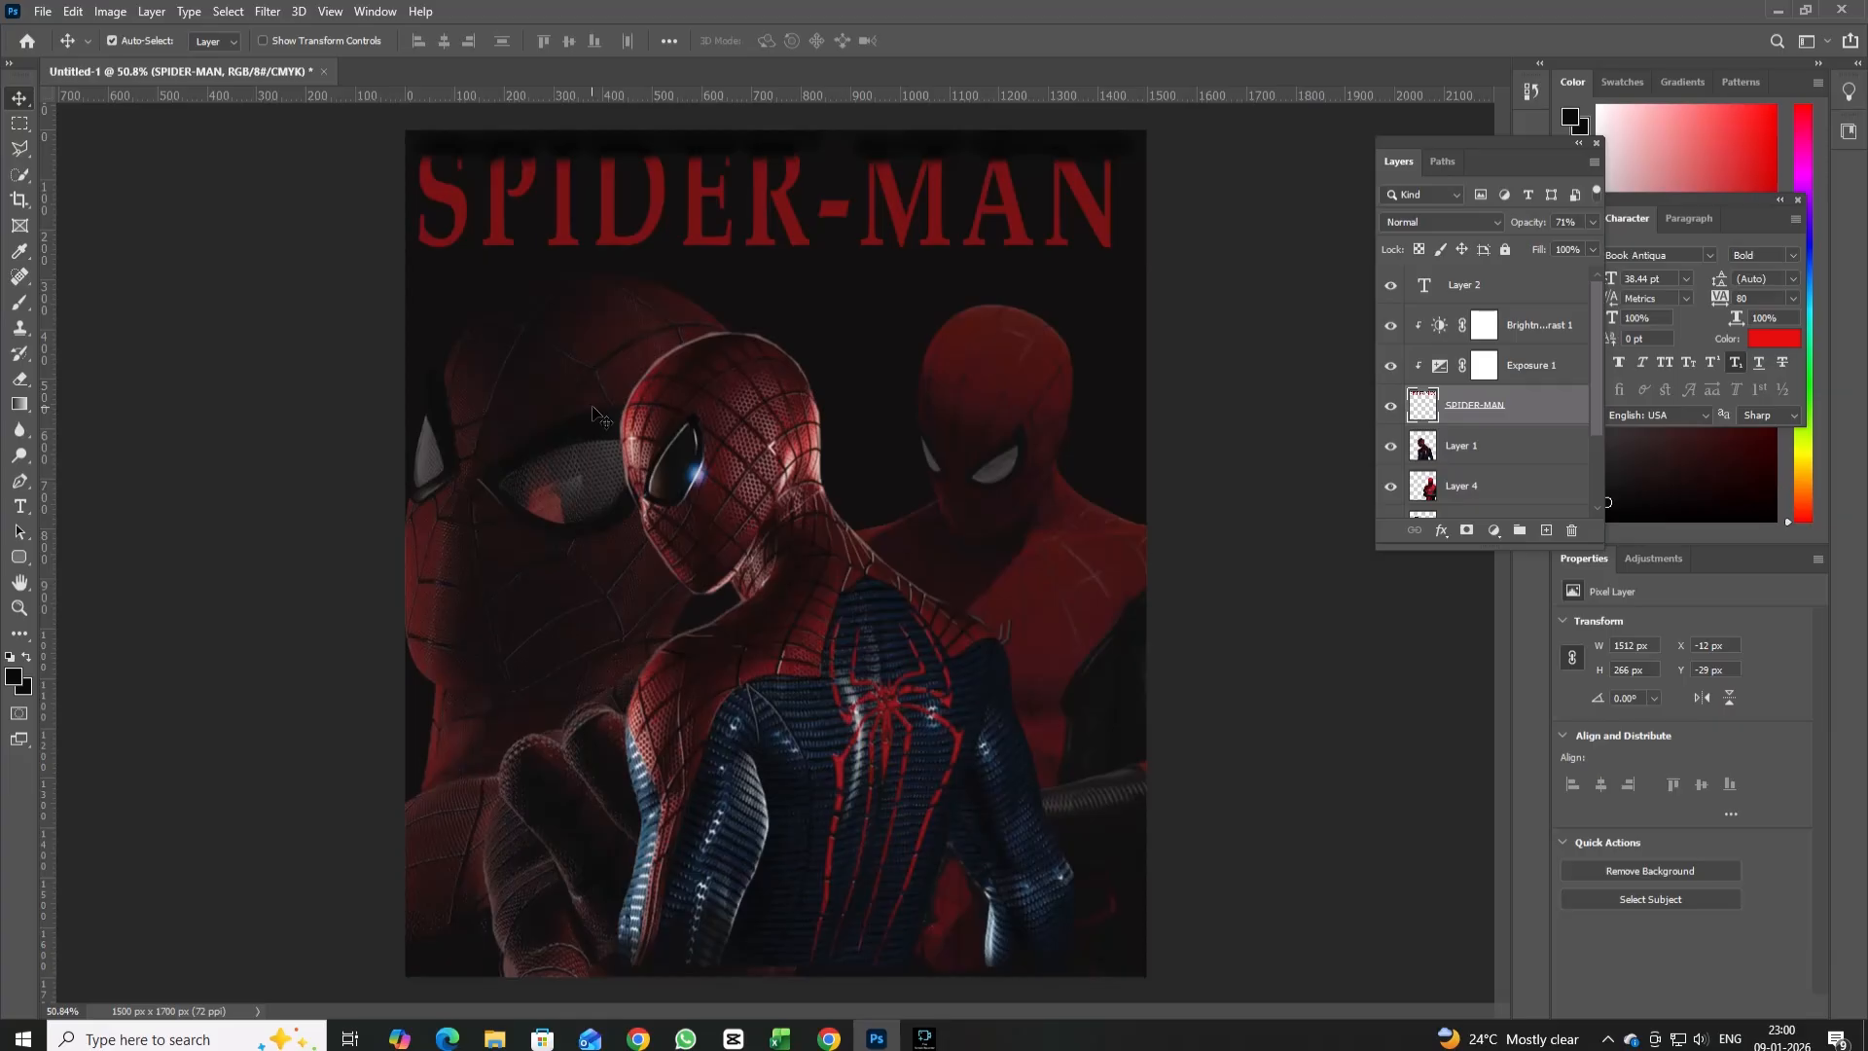
Delete the unused text layer Layer 2 and add a new blank layer above the title's adjustments.
{"action": "left_click", "coordinate": [20, 148]}
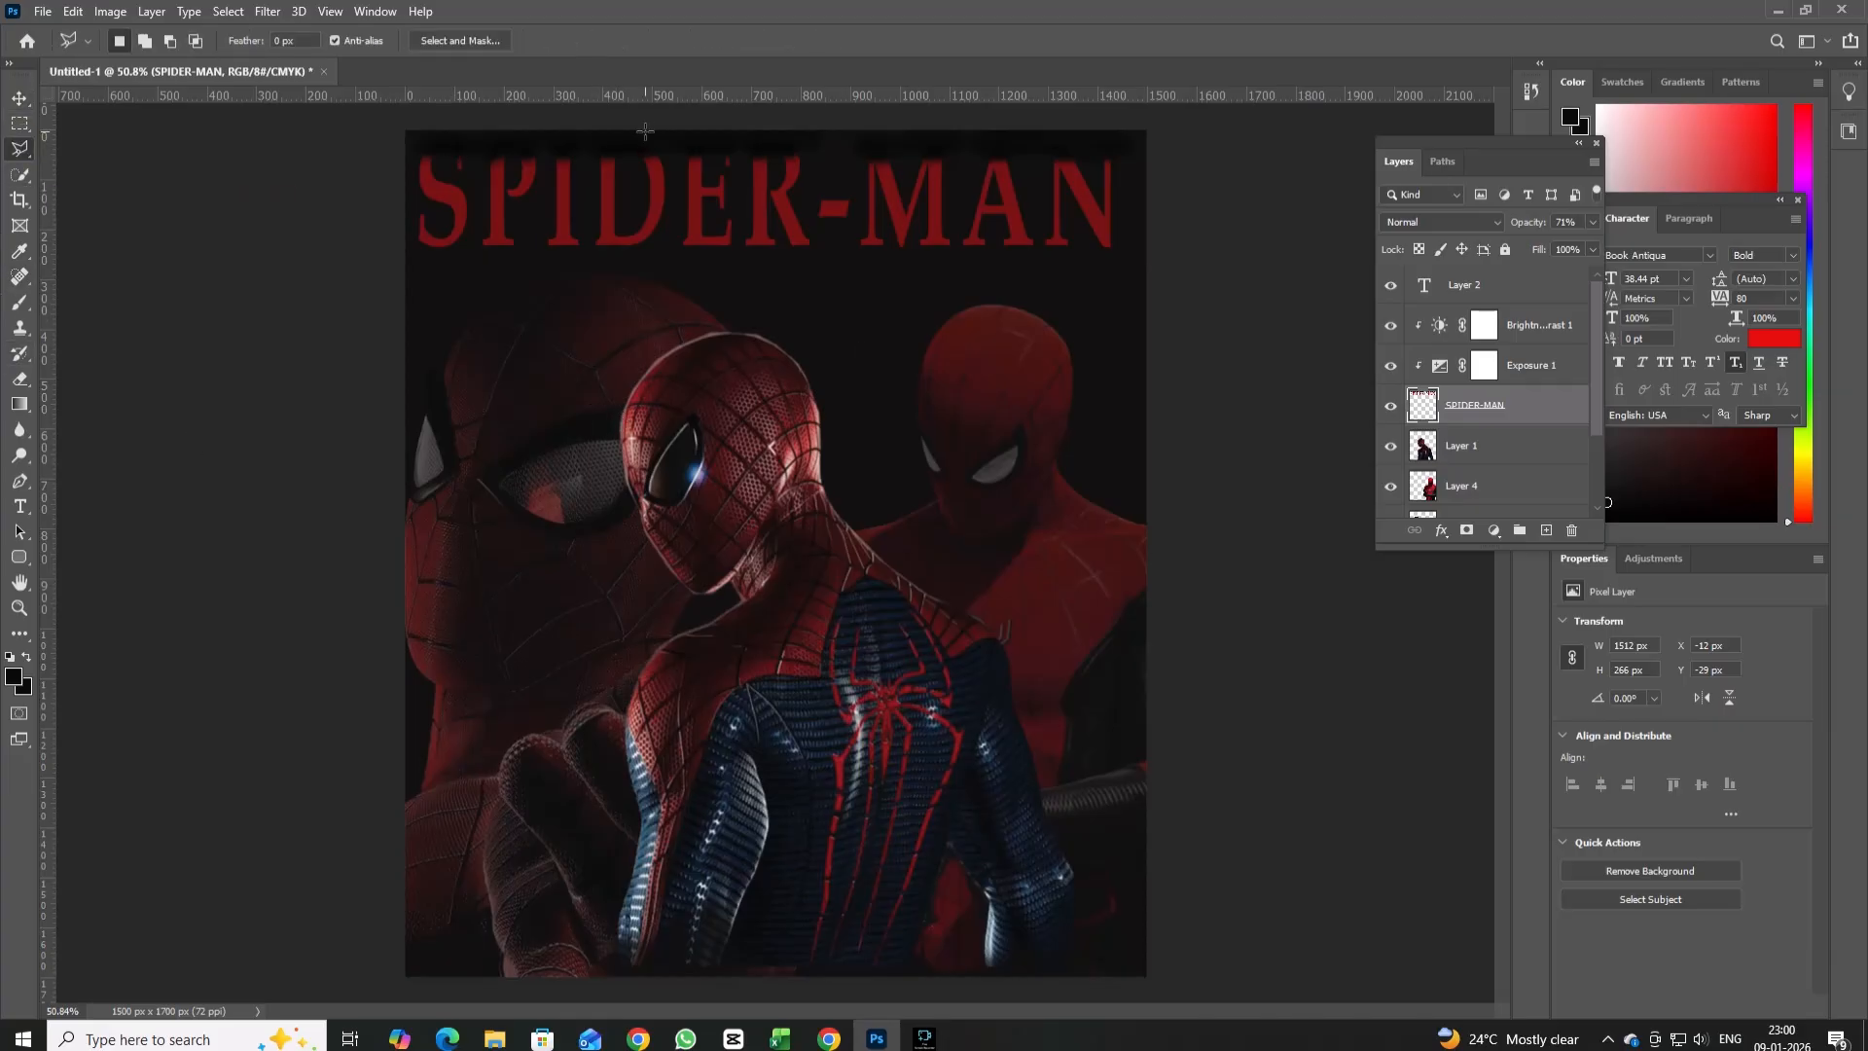
{"action": "left_click_drag", "start_coordinate": [1454, 283], "coordinate": [1569, 528]}
{"action": "left_click", "coordinate": [1547, 530]}
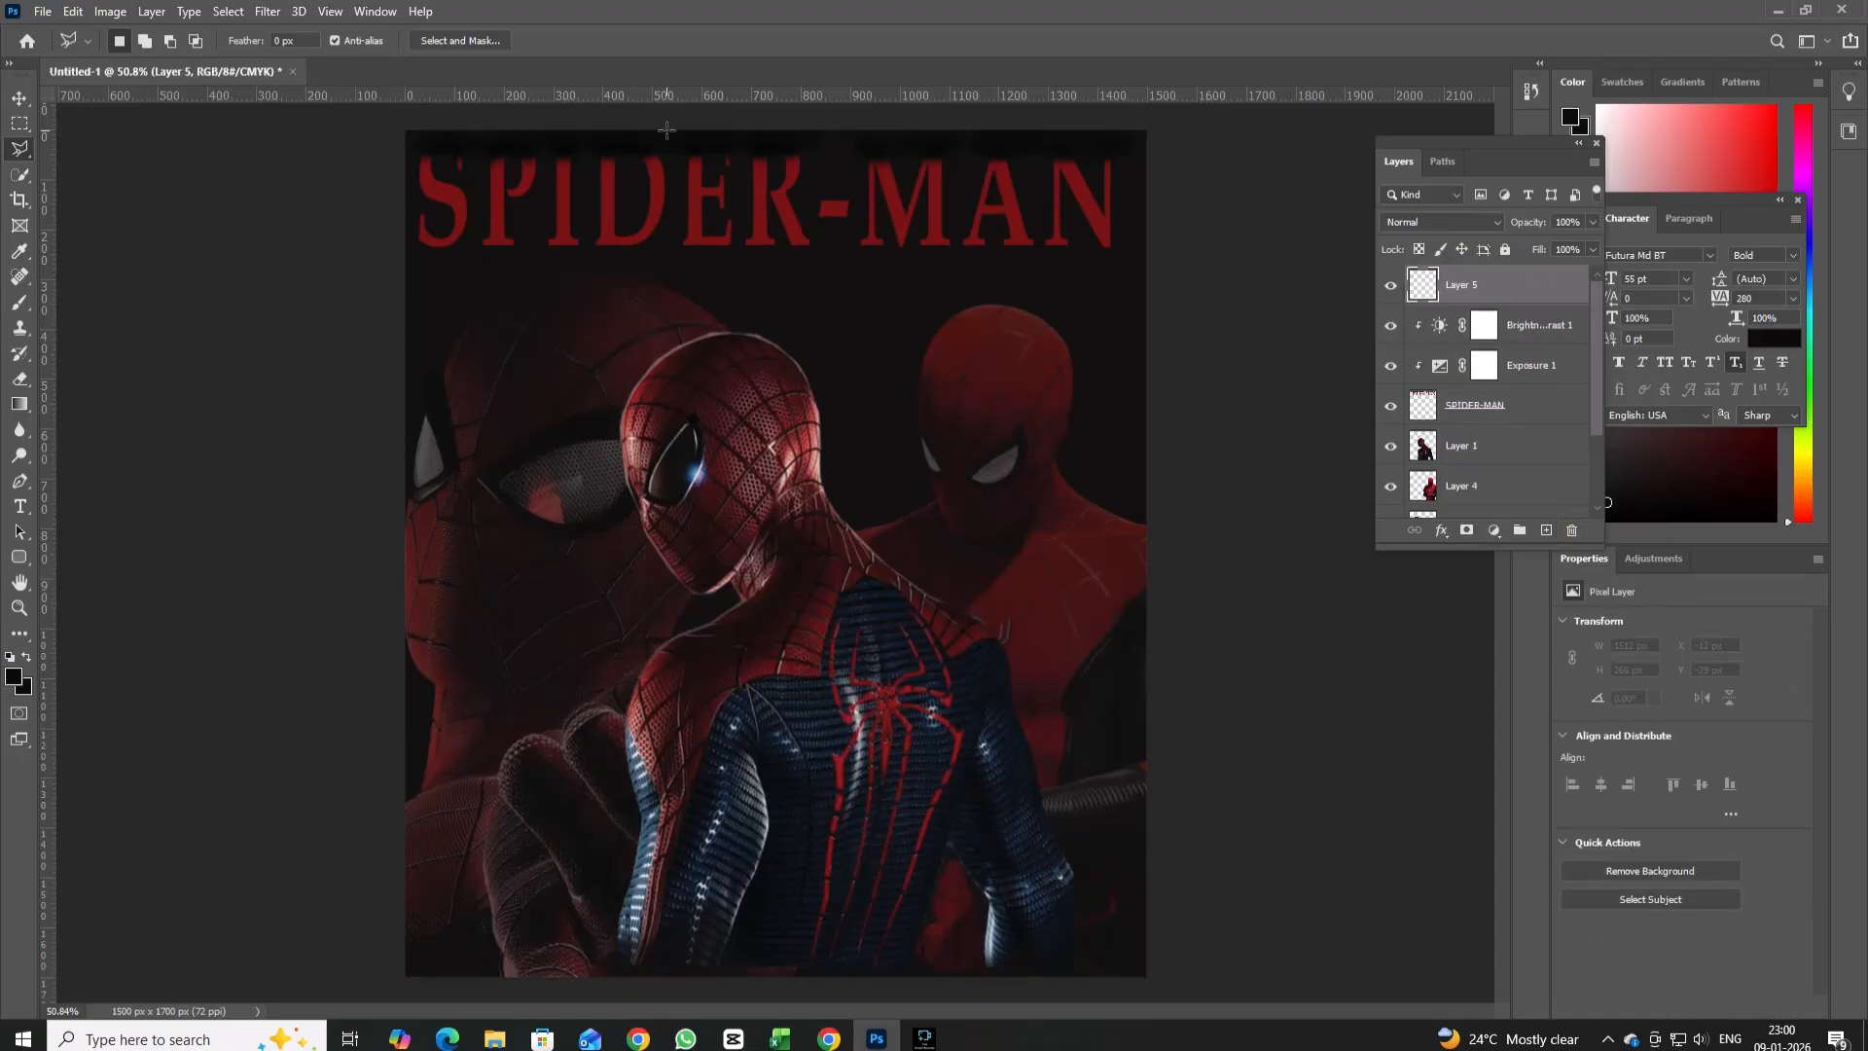
Draw a trapezoid polygonal selection, narrow at the poster's upper edge and widening to both sides at about three quarters of its height.
{"action": "left_click", "coordinate": [602, 134]}
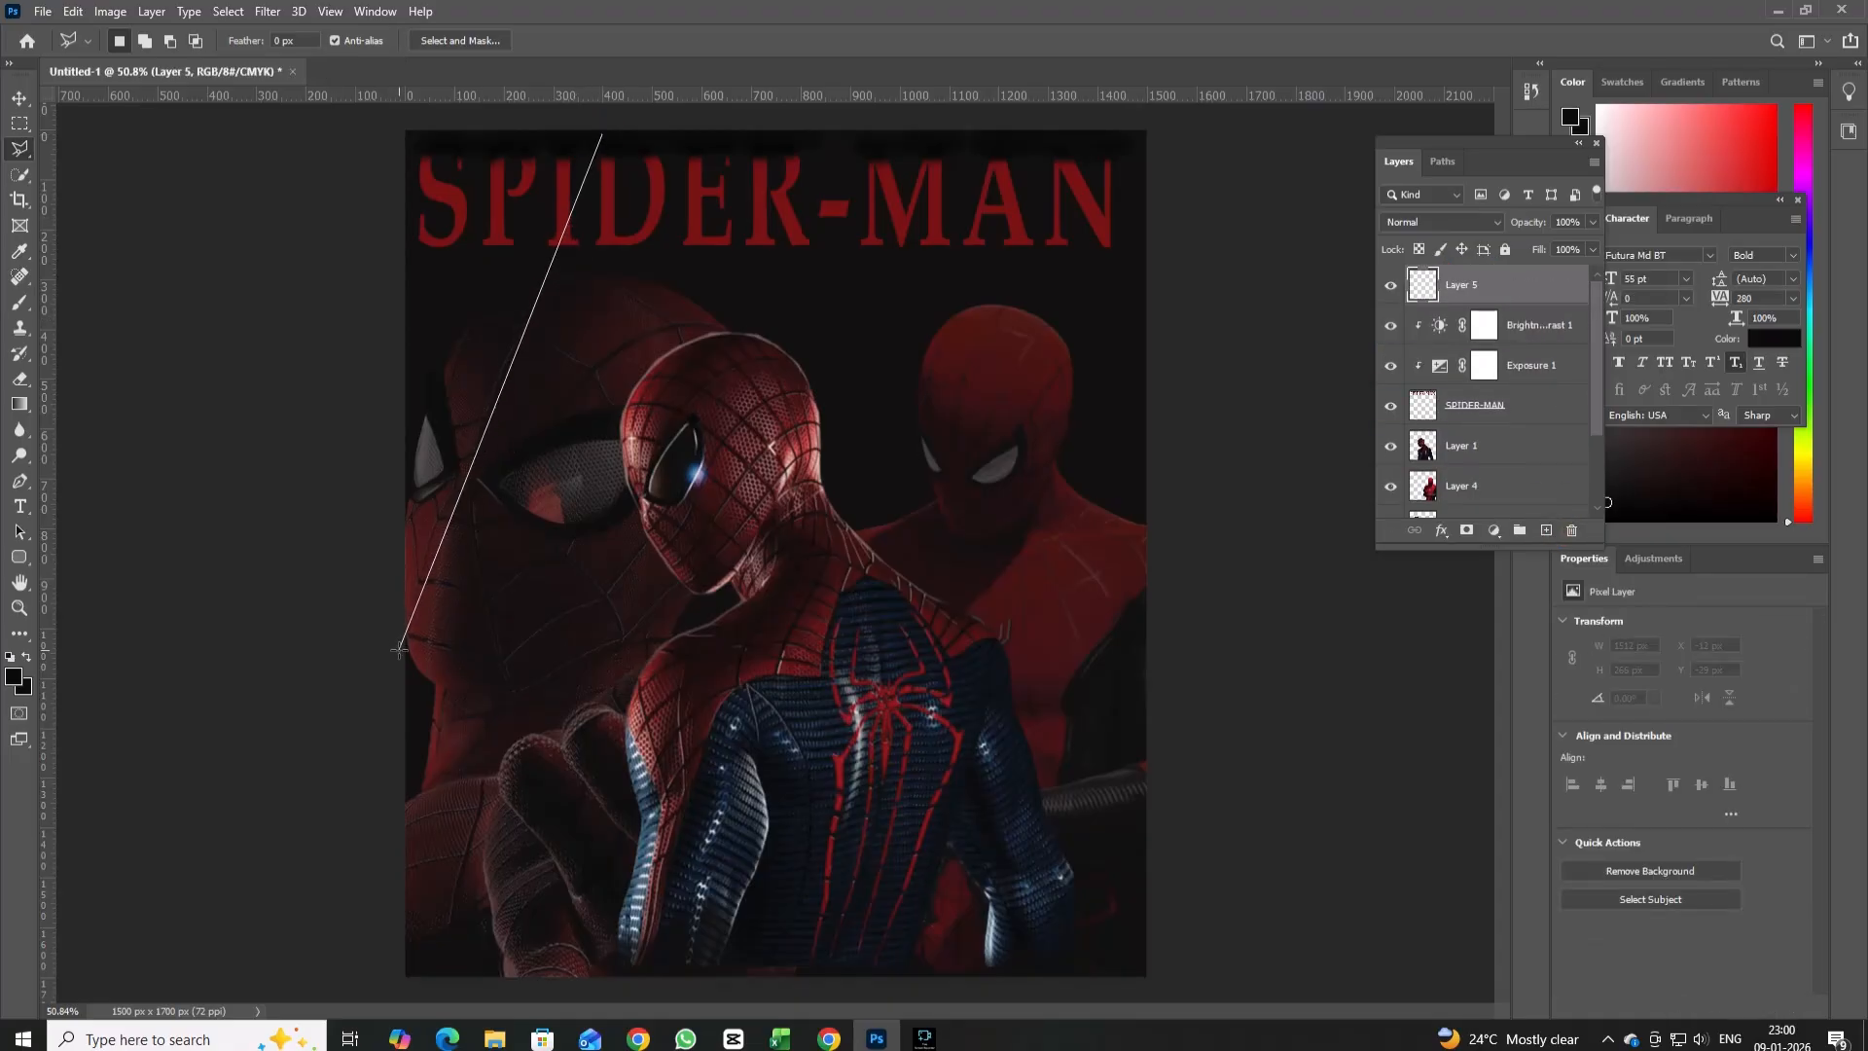
{"action": "left_click", "coordinate": [411, 803]}
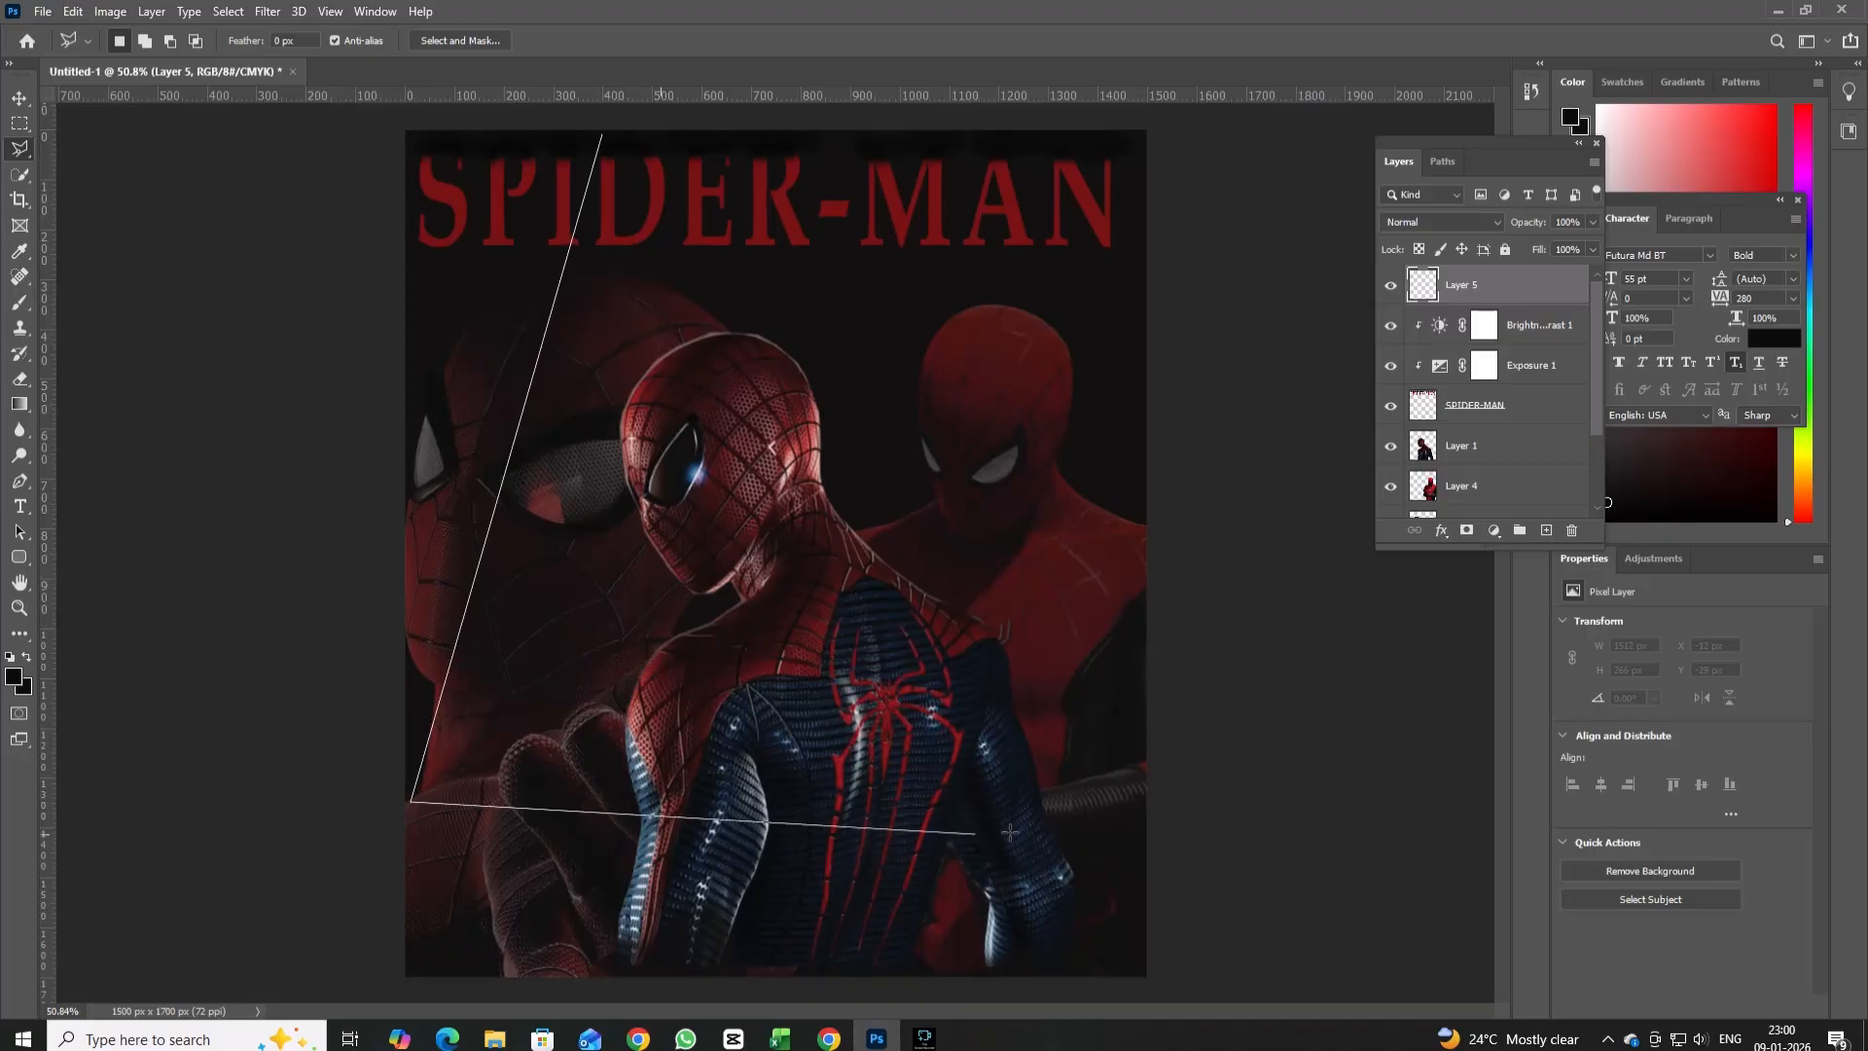
{"action": "left_click", "coordinate": [1145, 789]}
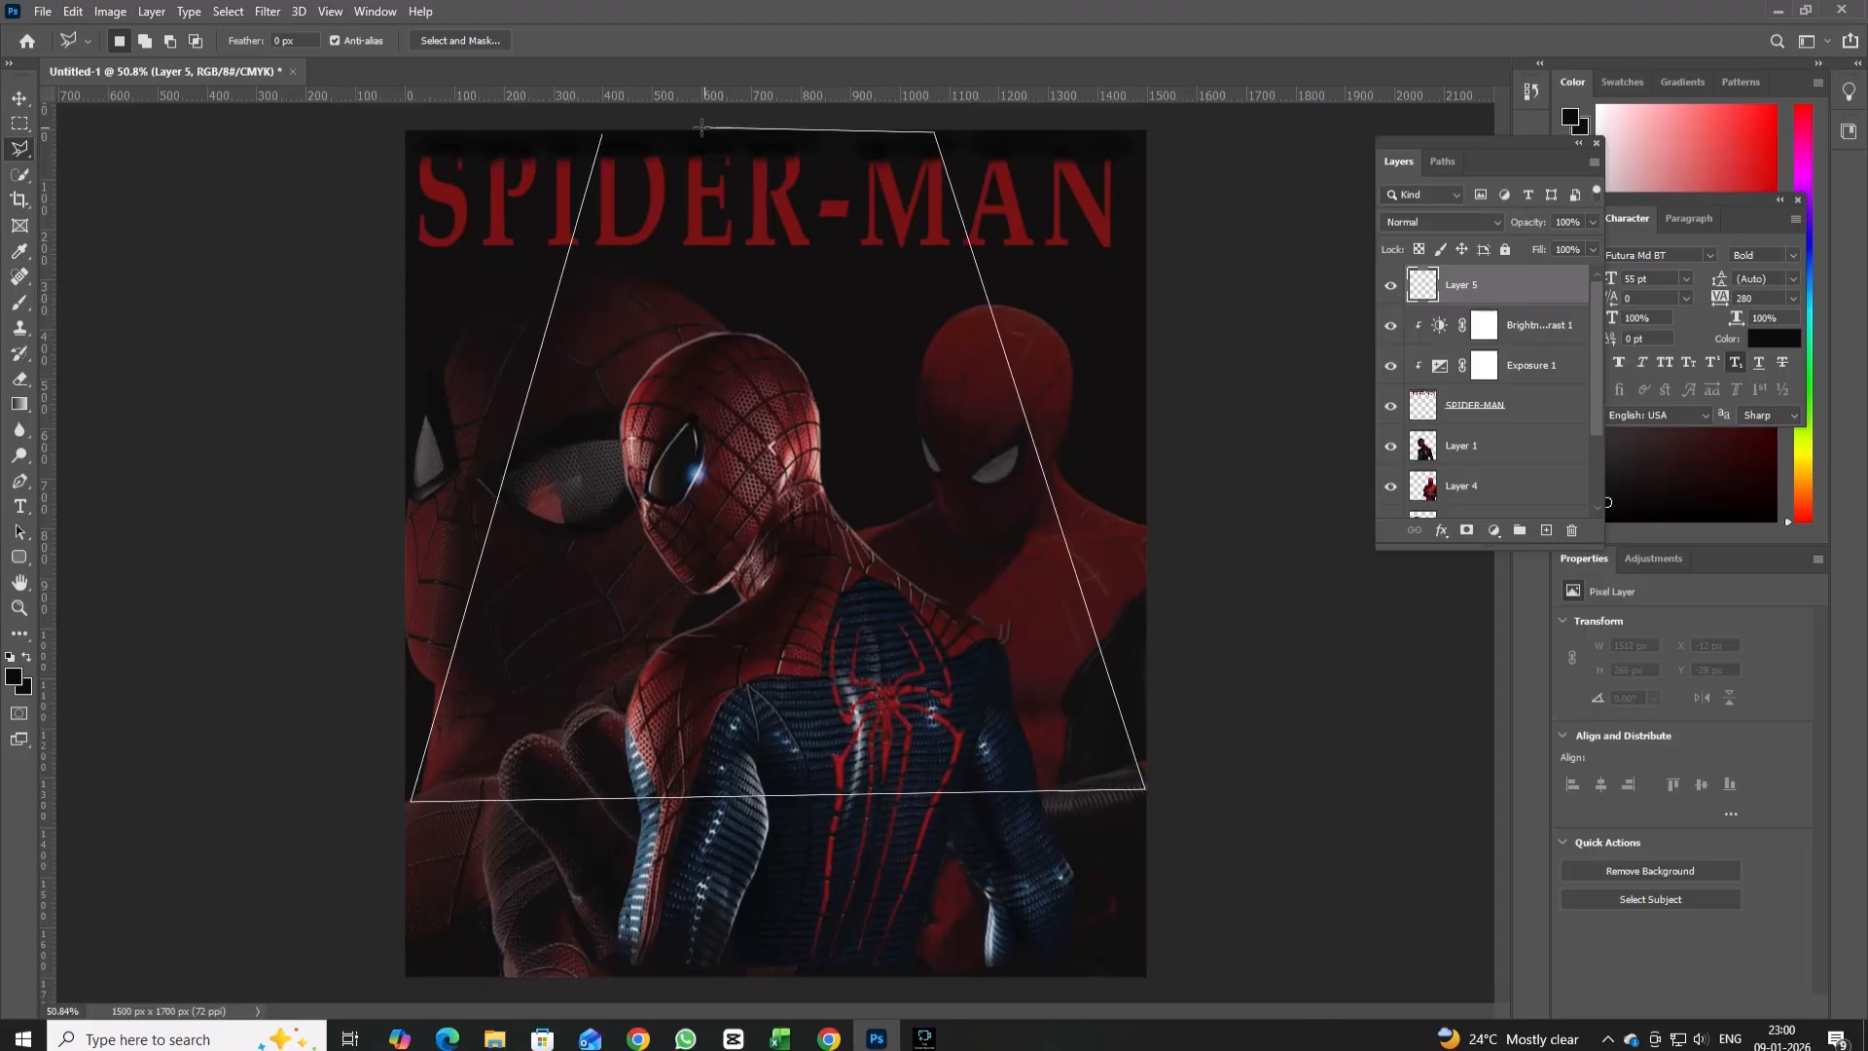
{"action": "left_click", "coordinate": [600, 129]}
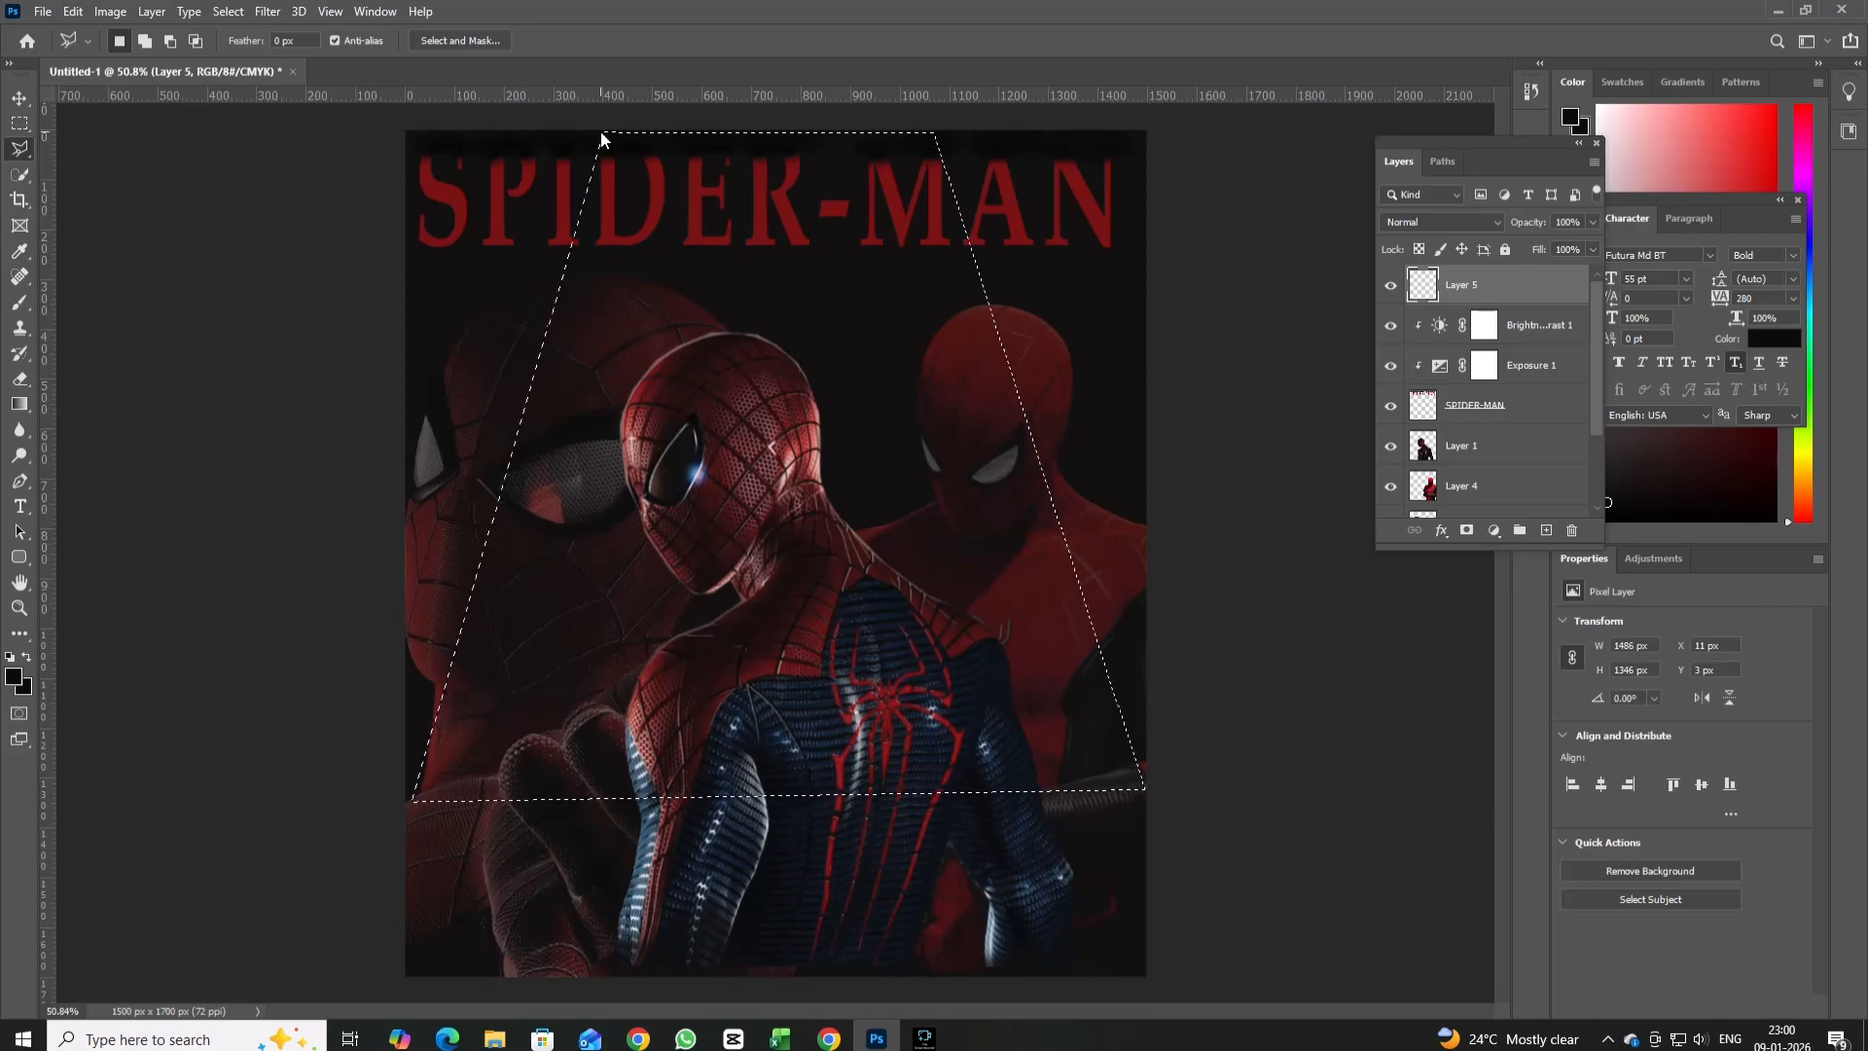
Edit the Gradient tool's colour so it runs from red f61a34 to transparent.
{"action": "key", "text": "g"}
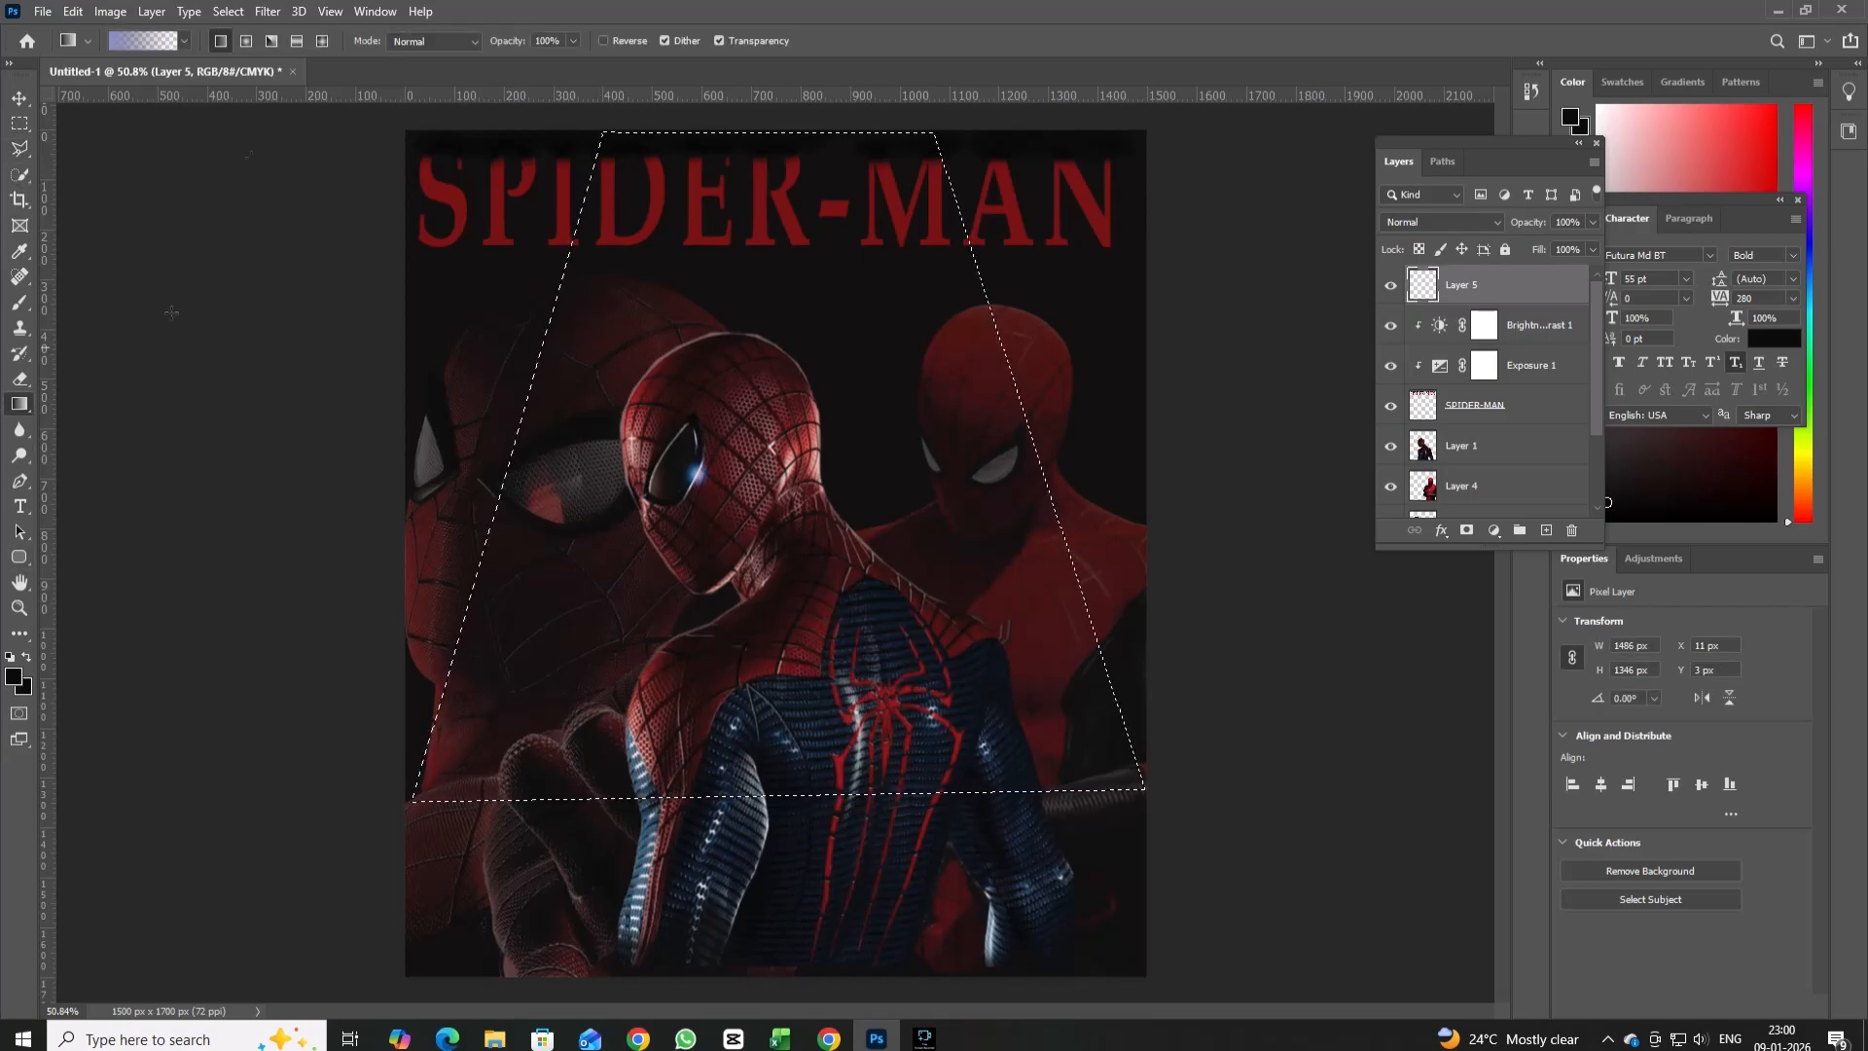
{"action": "left_click", "coordinate": [142, 37]}
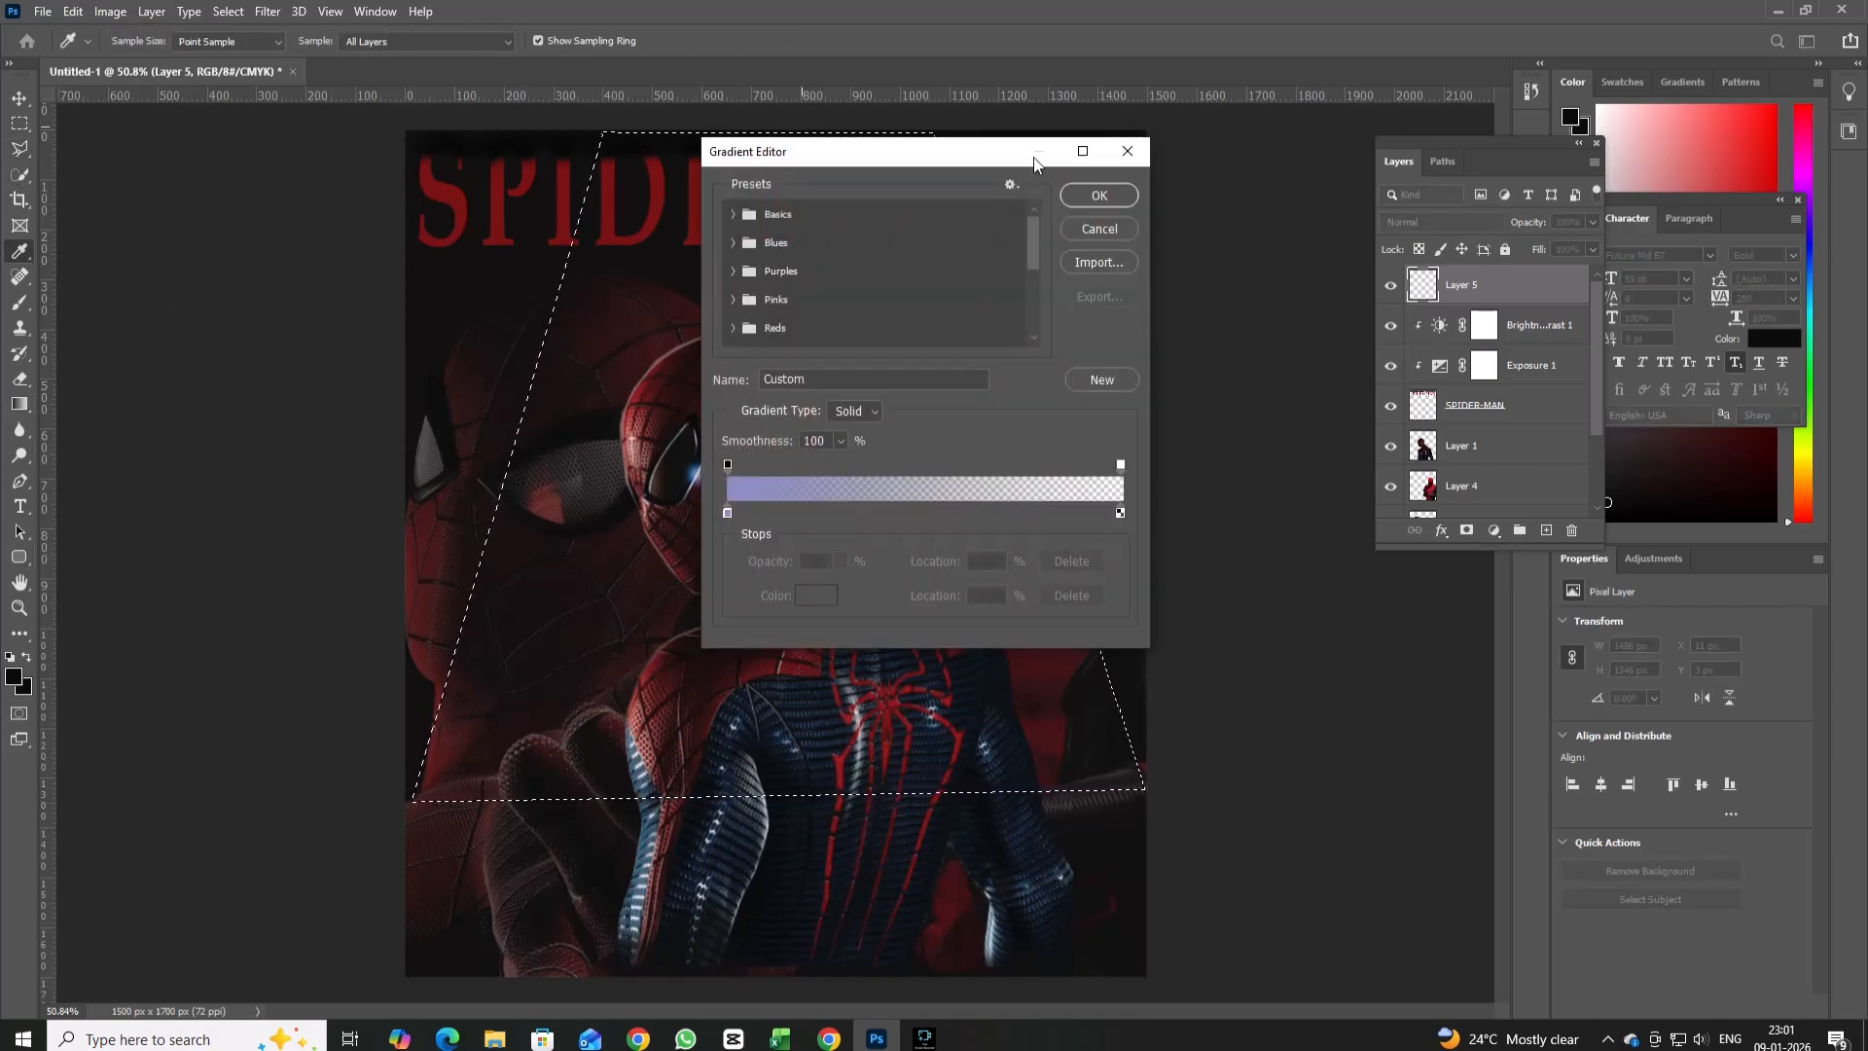
{"action": "double_click", "coordinate": [728, 513]}
{"action": "left_click", "coordinate": [943, 248]}
{"action": "left_click_drag", "start_coordinate": [945, 250], "coordinate": [942, 242]}
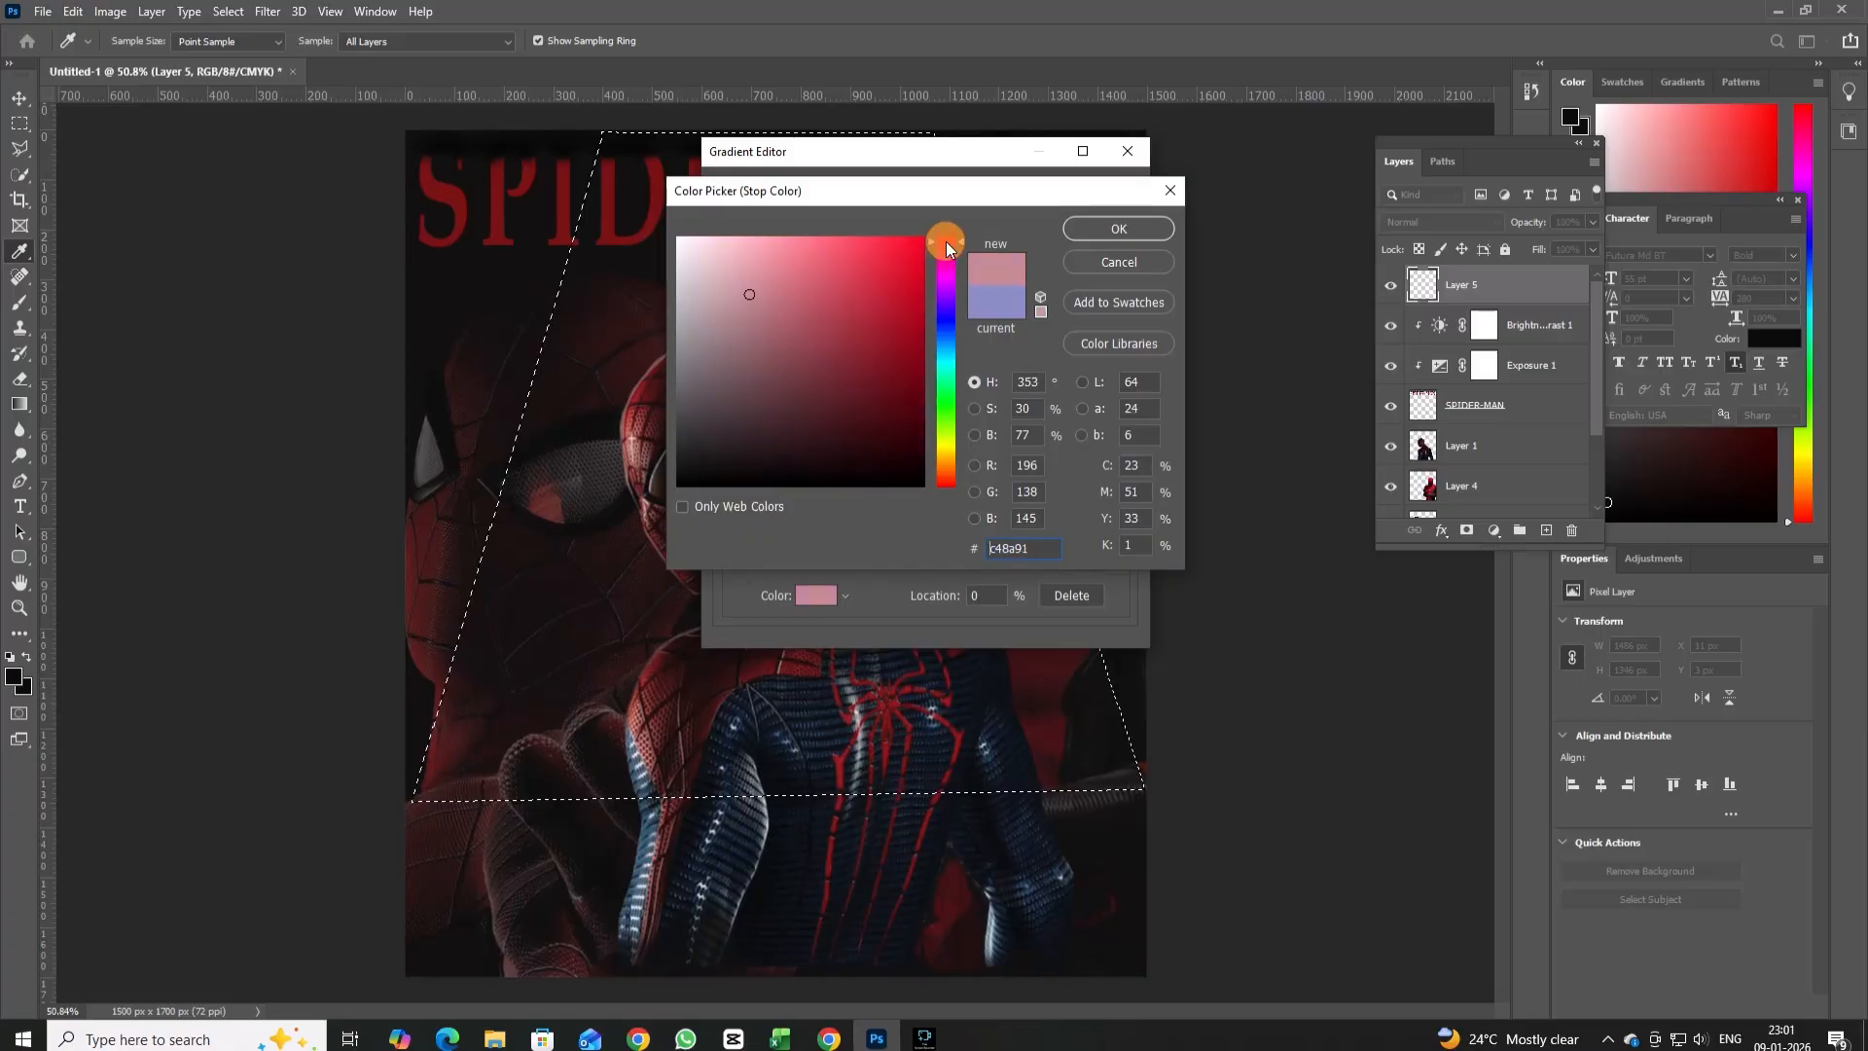
{"action": "left_click_drag", "start_coordinate": [810, 245], "coordinate": [898, 245]}
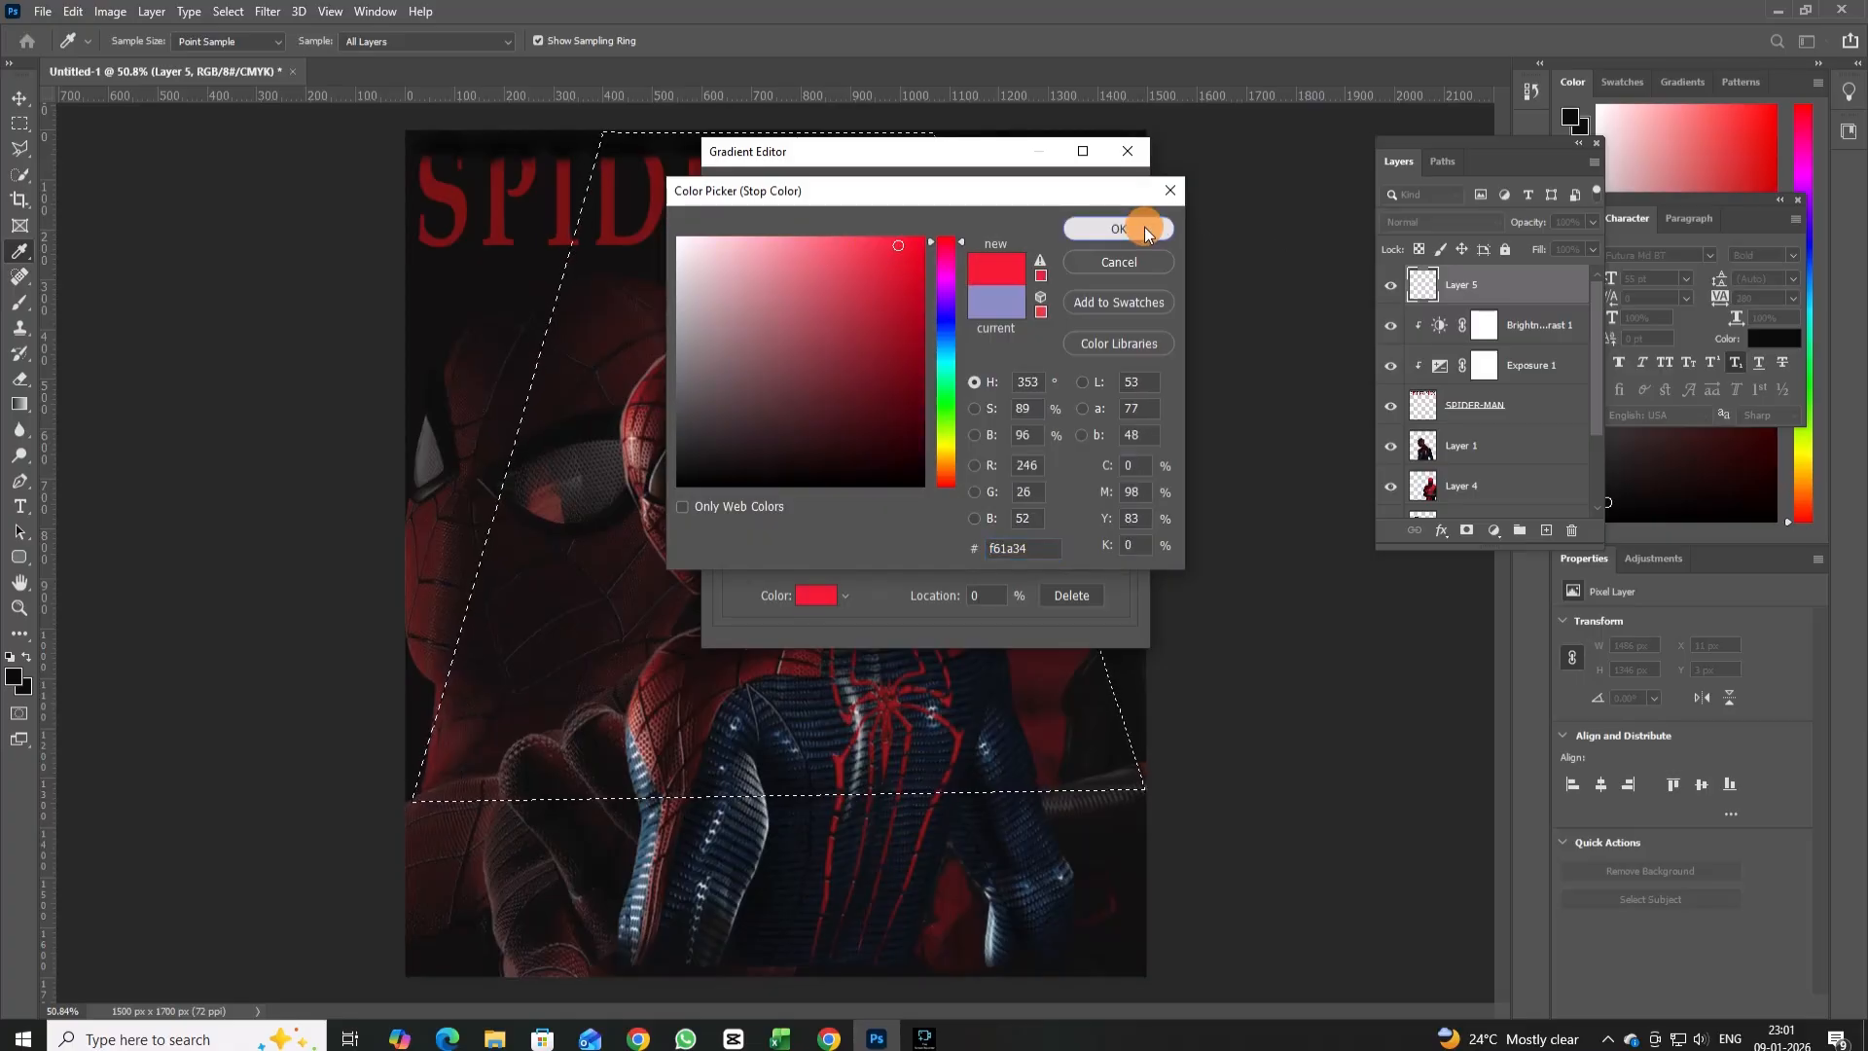
{"action": "left_click", "coordinate": [1118, 229]}
{"action": "left_click", "coordinate": [1090, 199]}
Fill the trapezoid selection with the red gradient fading downward from the poster's upper edge, and deselect it.
{"action": "left_click_drag", "start_coordinate": [758, 147], "coordinate": [783, 710]}
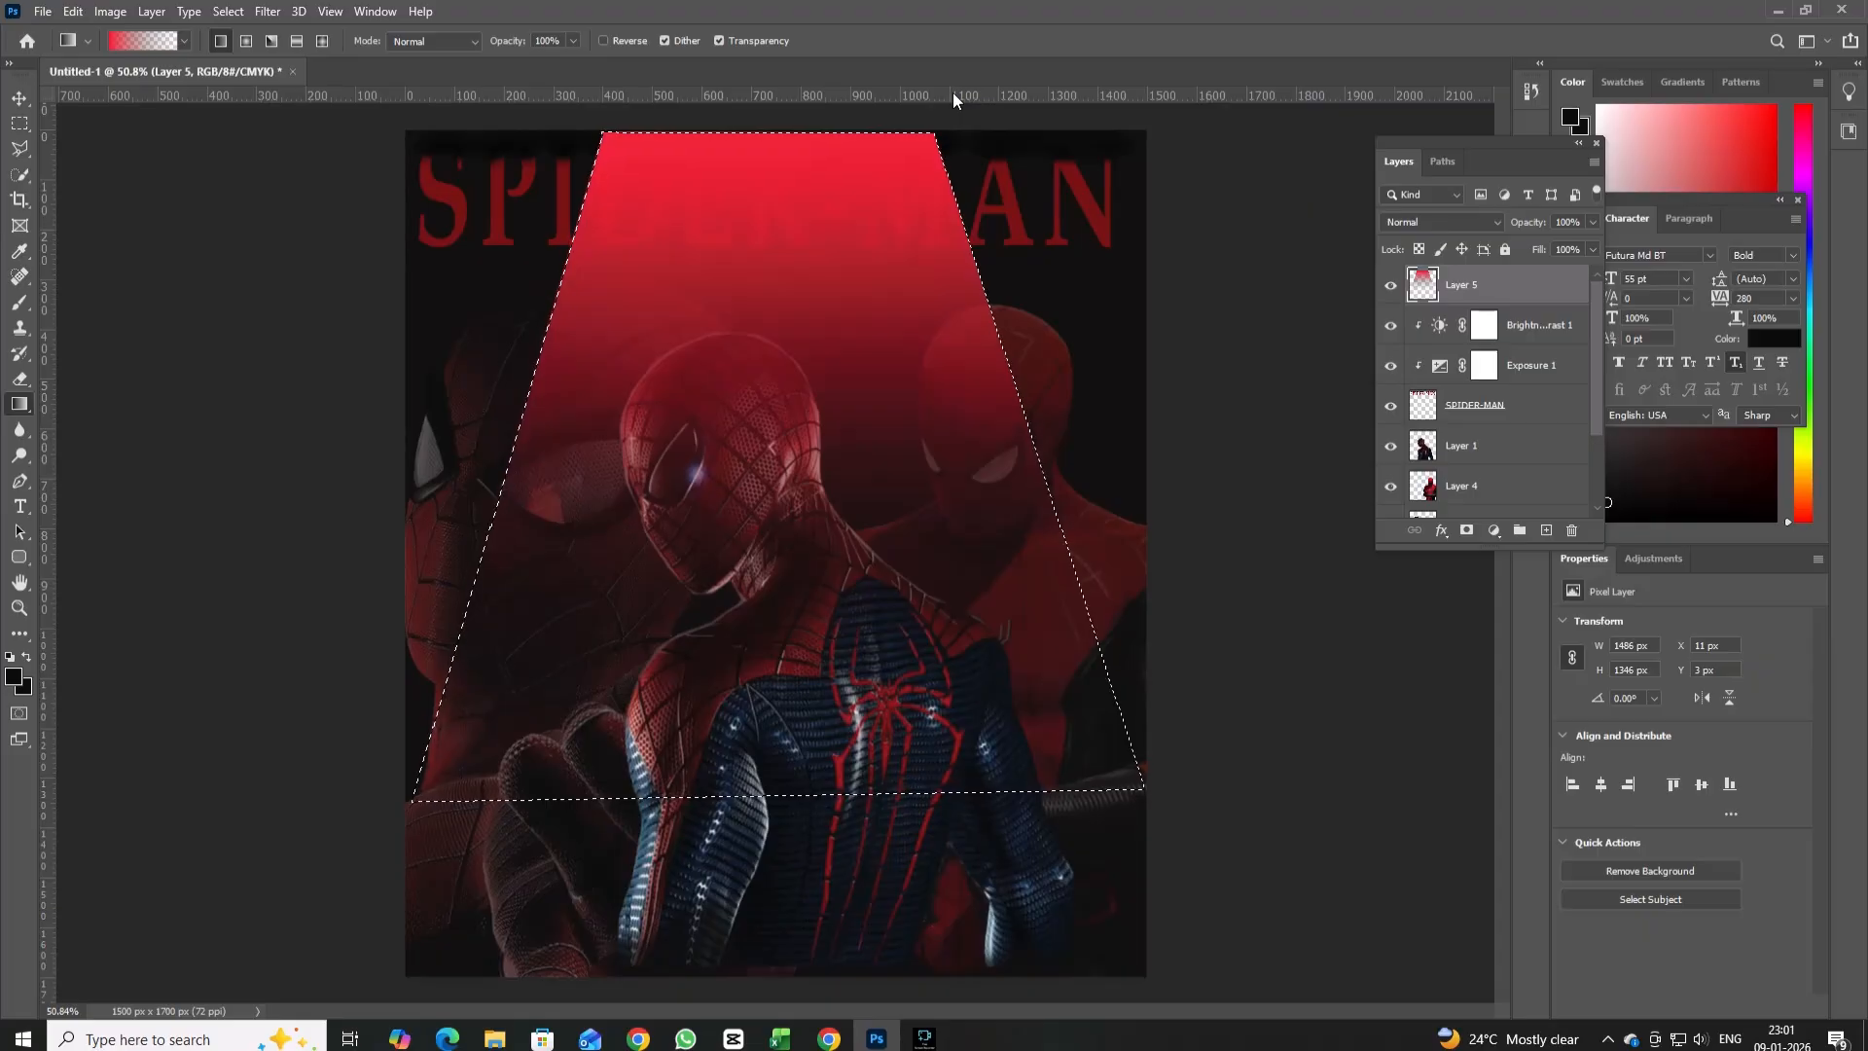
{"action": "key", "text": "ctrl+d"}
Move the red gradient layer beneath Layer 4 and lower its opacity to 73%.
{"action": "left_click_drag", "start_coordinate": [1498, 284], "coordinate": [1470, 513]}
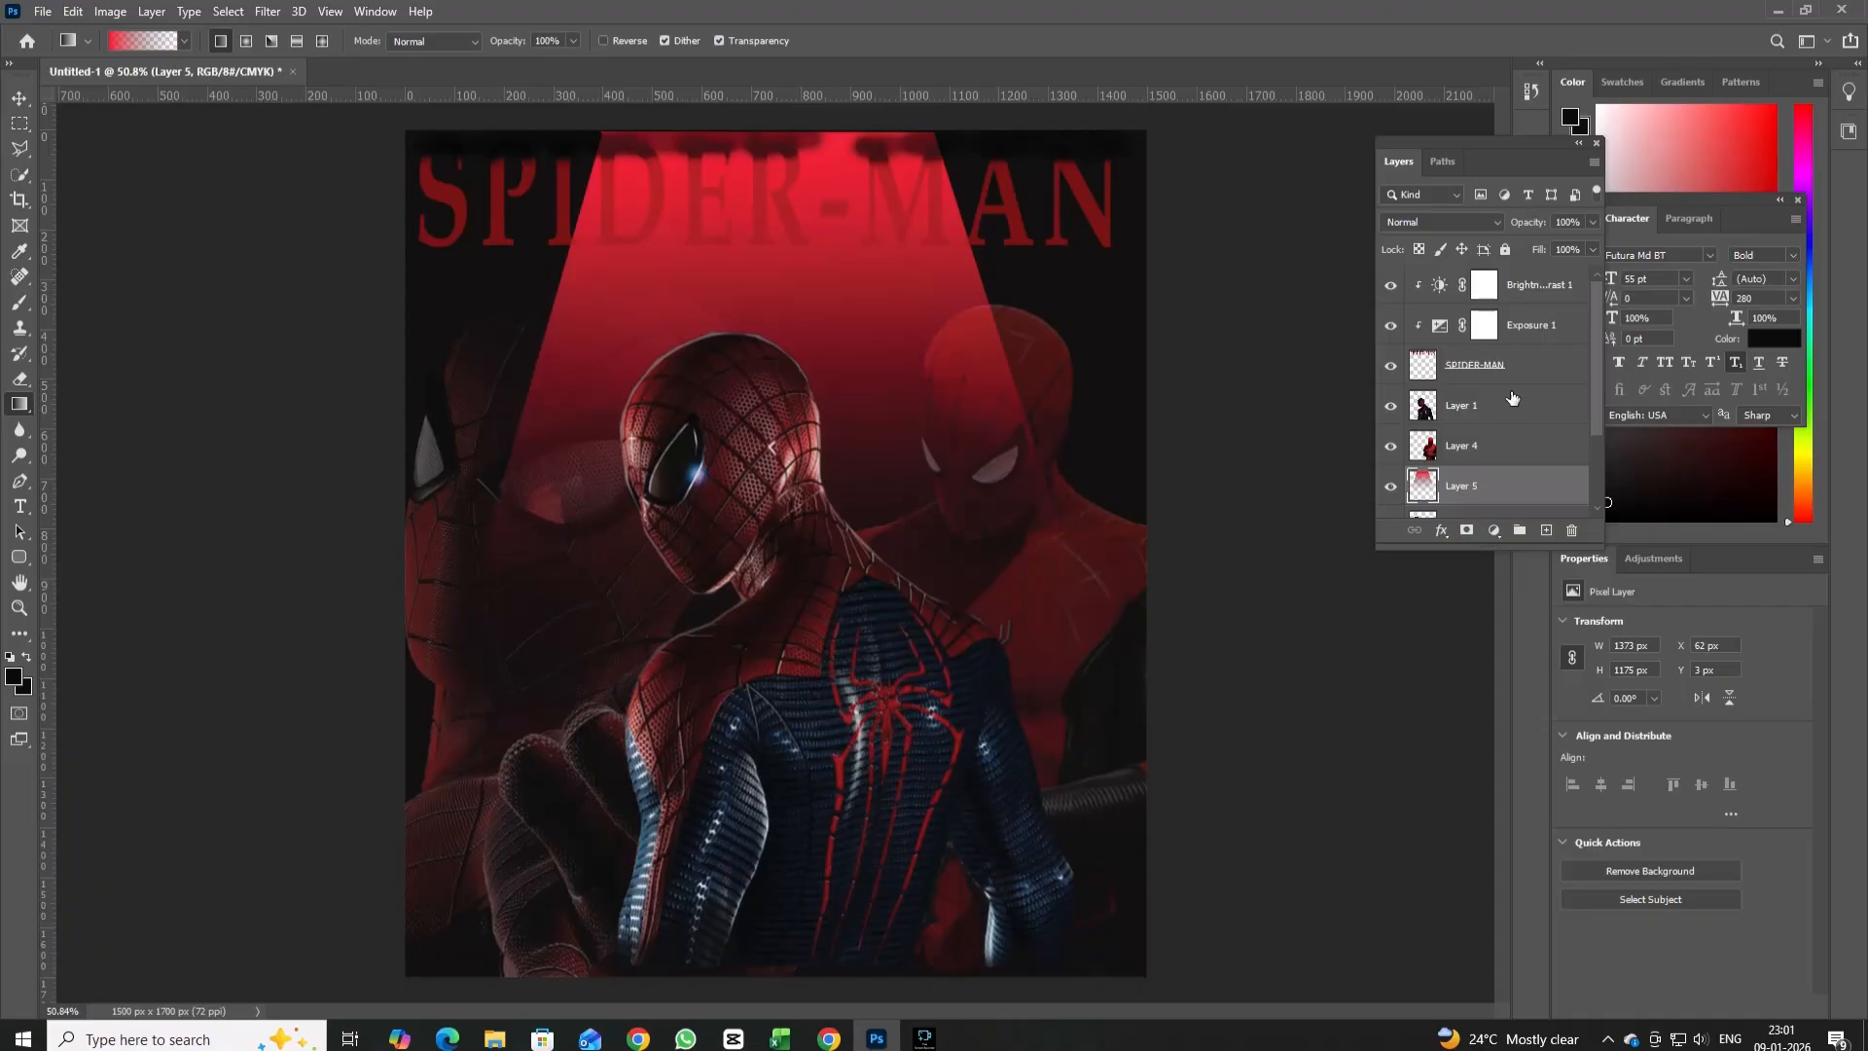
{"action": "left_click_drag", "start_coordinate": [1592, 242], "coordinate": [1566, 251]}
{"action": "left_click", "coordinate": [1501, 501]}
Try moving the SPIDER-MAN title layer beneath Layer 4, and undo the reordering.
{"action": "left_click_drag", "start_coordinate": [1486, 347], "coordinate": [1469, 498]}
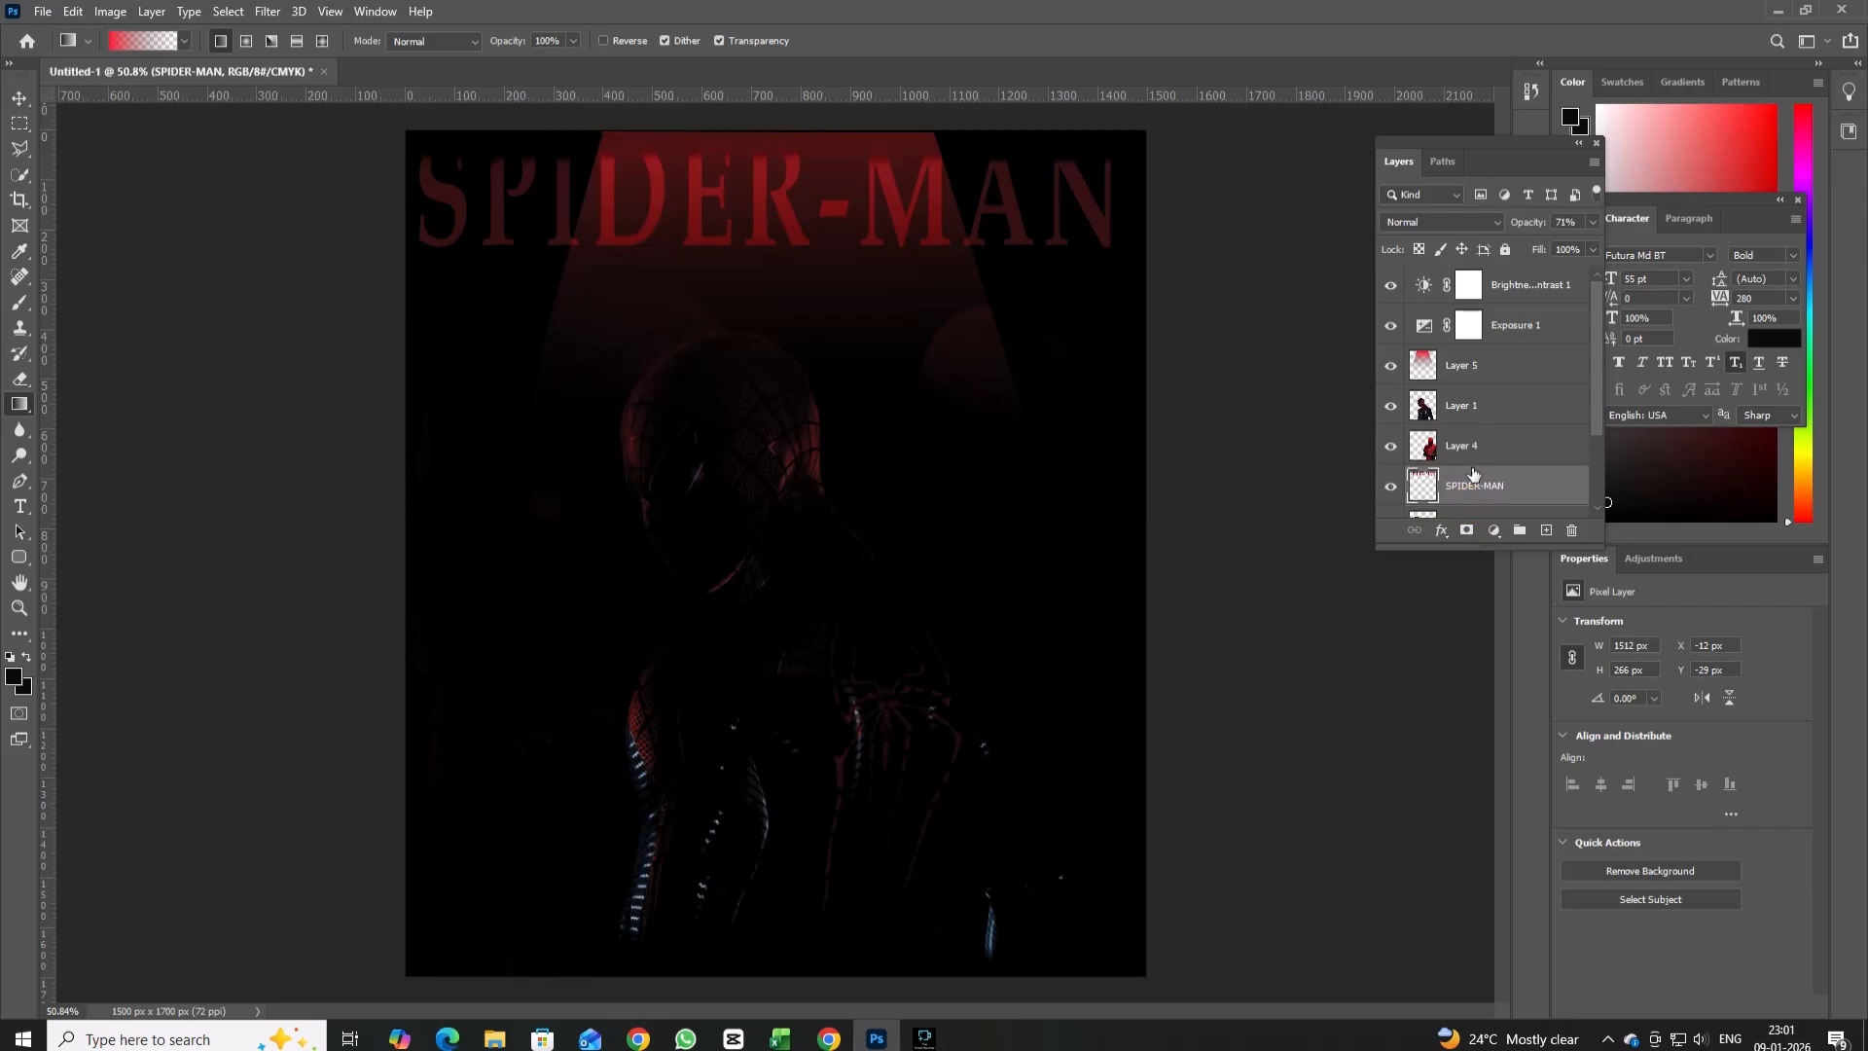
{"action": "key", "text": "ctrl+z"}
{"action": "key", "text": "ctrl+z"}
{"action": "key", "text": "ctrl+z"}
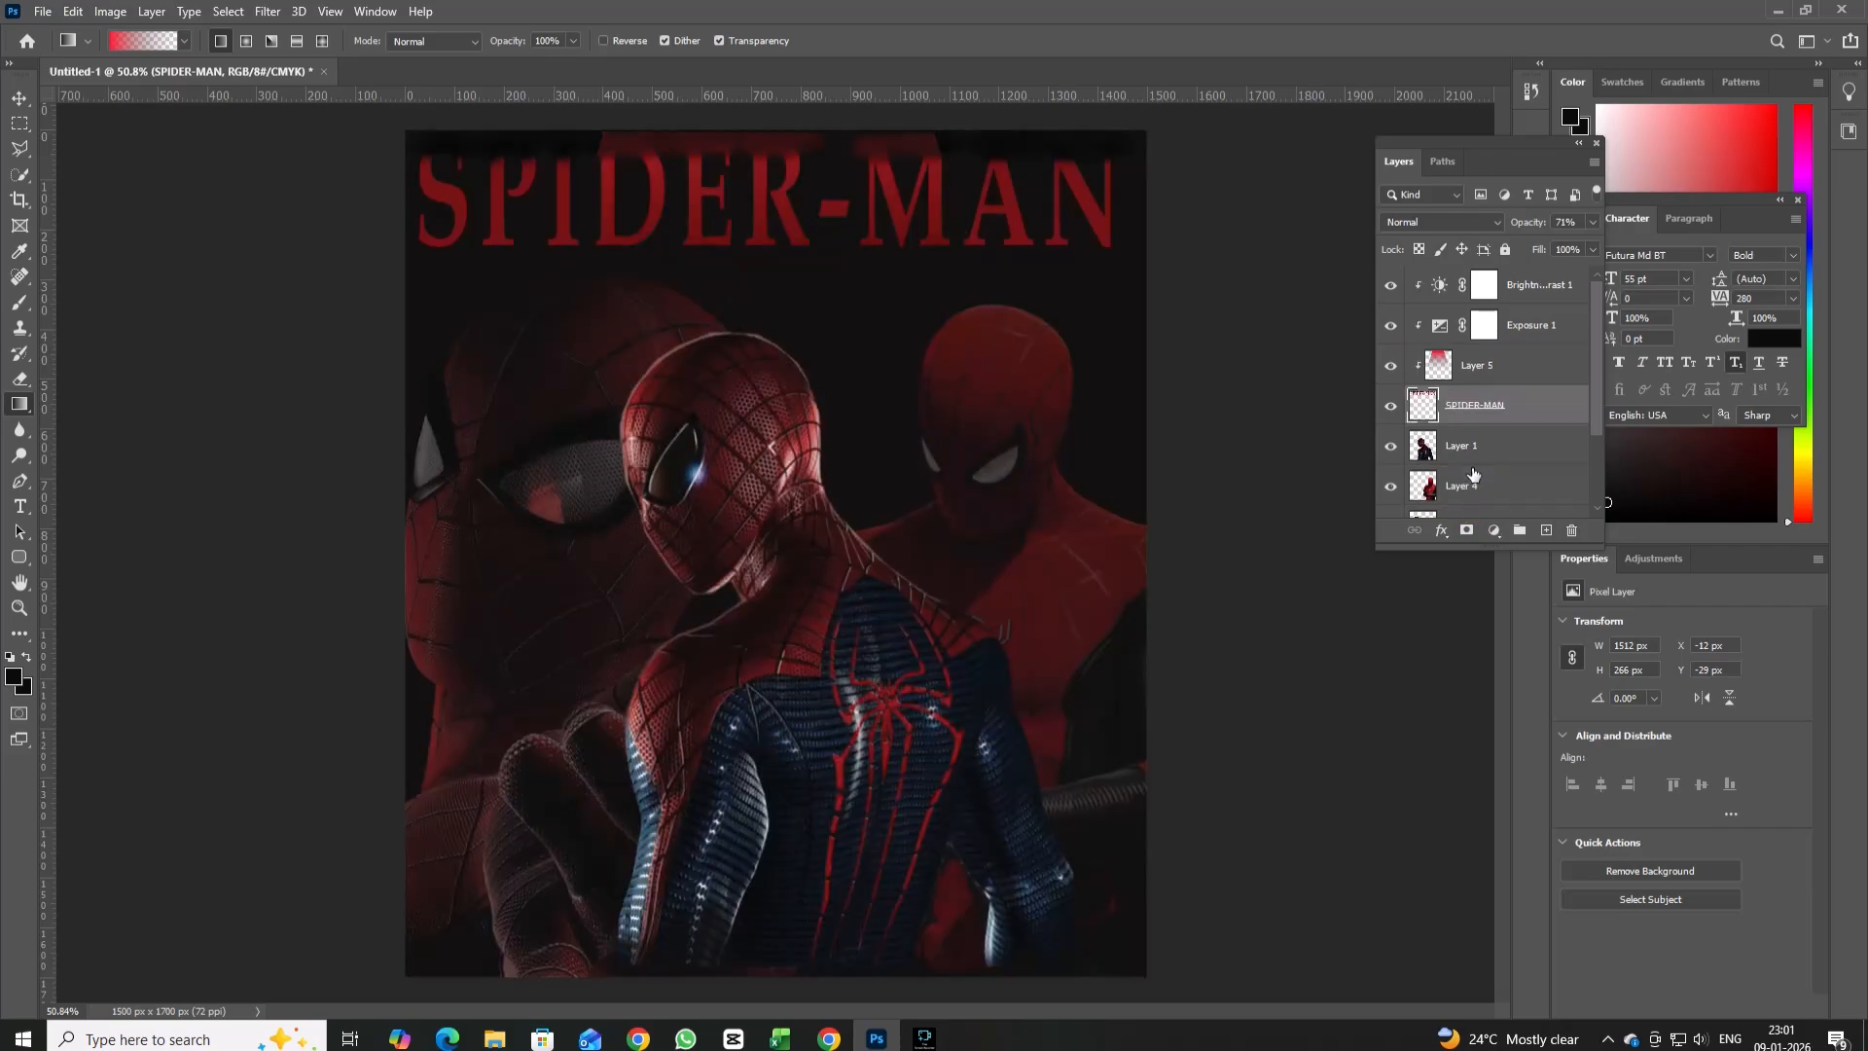
Raise the opacity of the red gradient layer, Layer 5, to 92%.
{"action": "left_click", "coordinate": [1509, 365]}
{"action": "left_click", "coordinate": [1592, 222]}
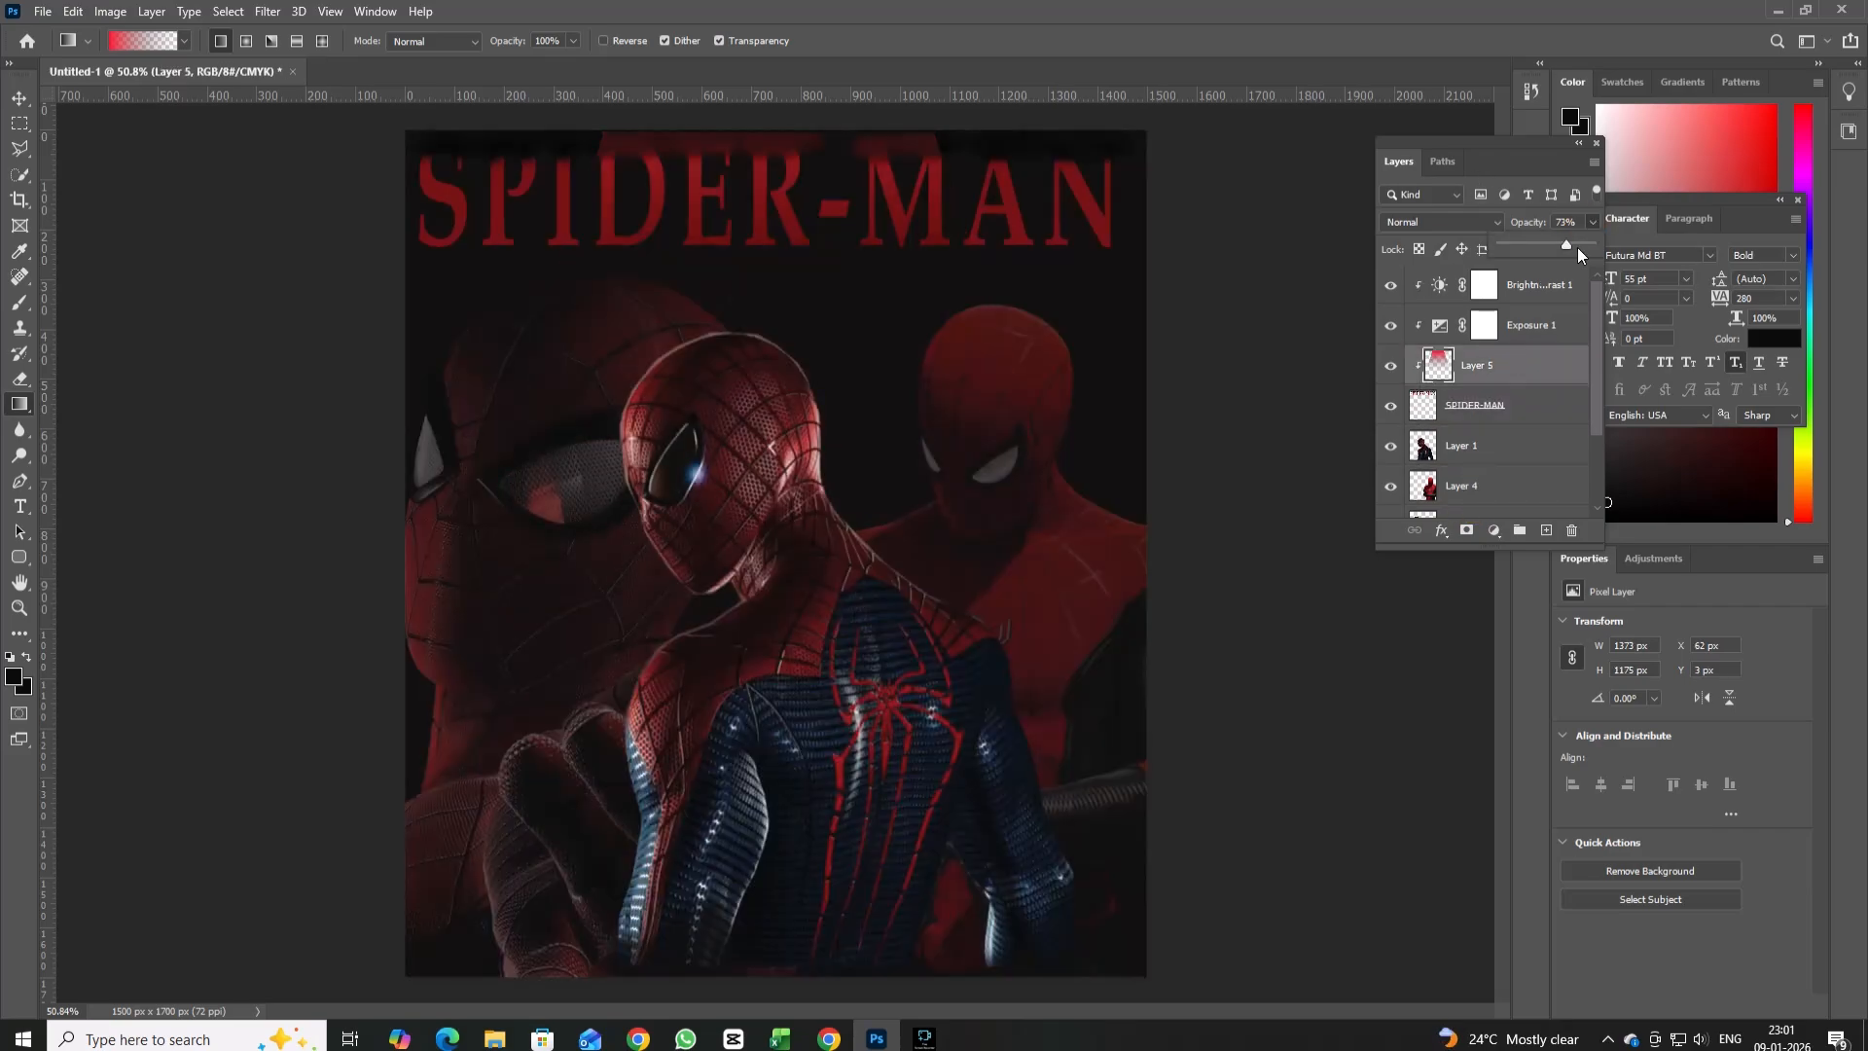
{"action": "left_click_drag", "start_coordinate": [1573, 248], "coordinate": [1584, 251]}
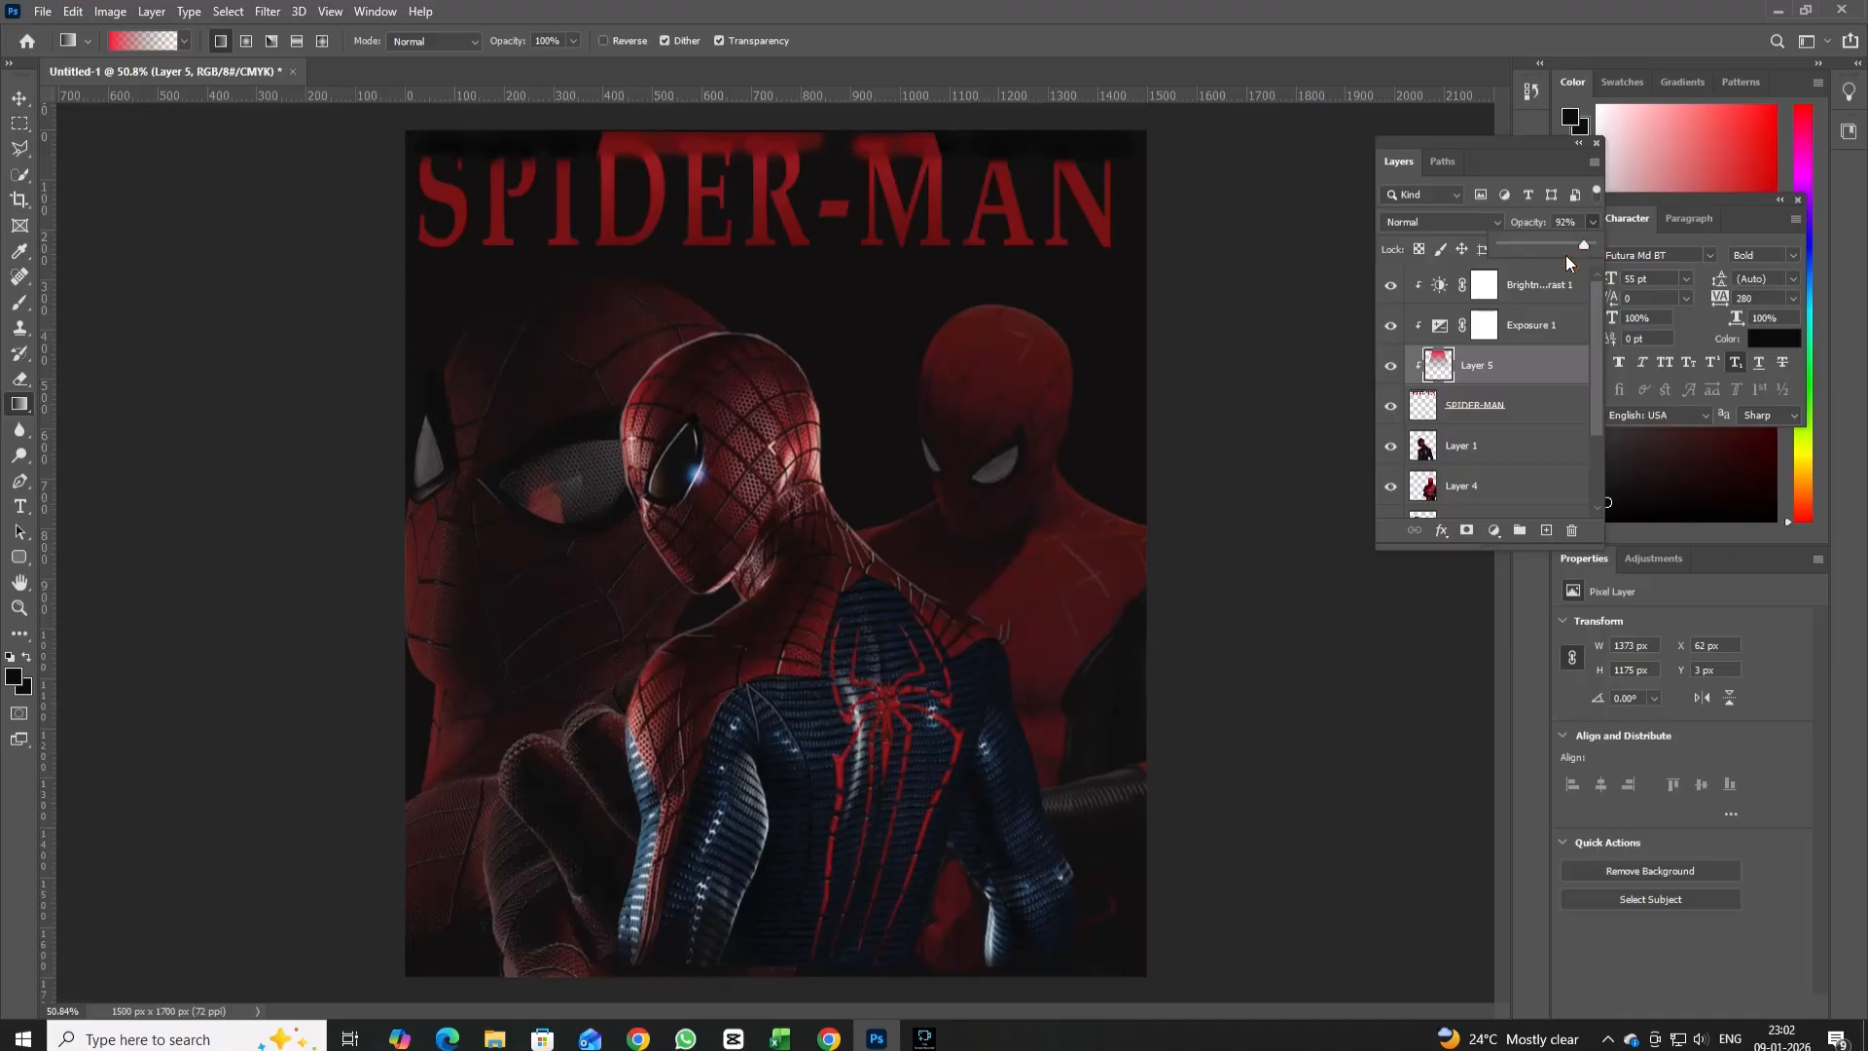
Try placing the red gradient layer between Layer 1 and Layer 4, and undo the latest layer changes.
{"action": "left_click_drag", "start_coordinate": [1480, 365], "coordinate": [1476, 477]}
{"action": "left_click", "coordinate": [1480, 368]}
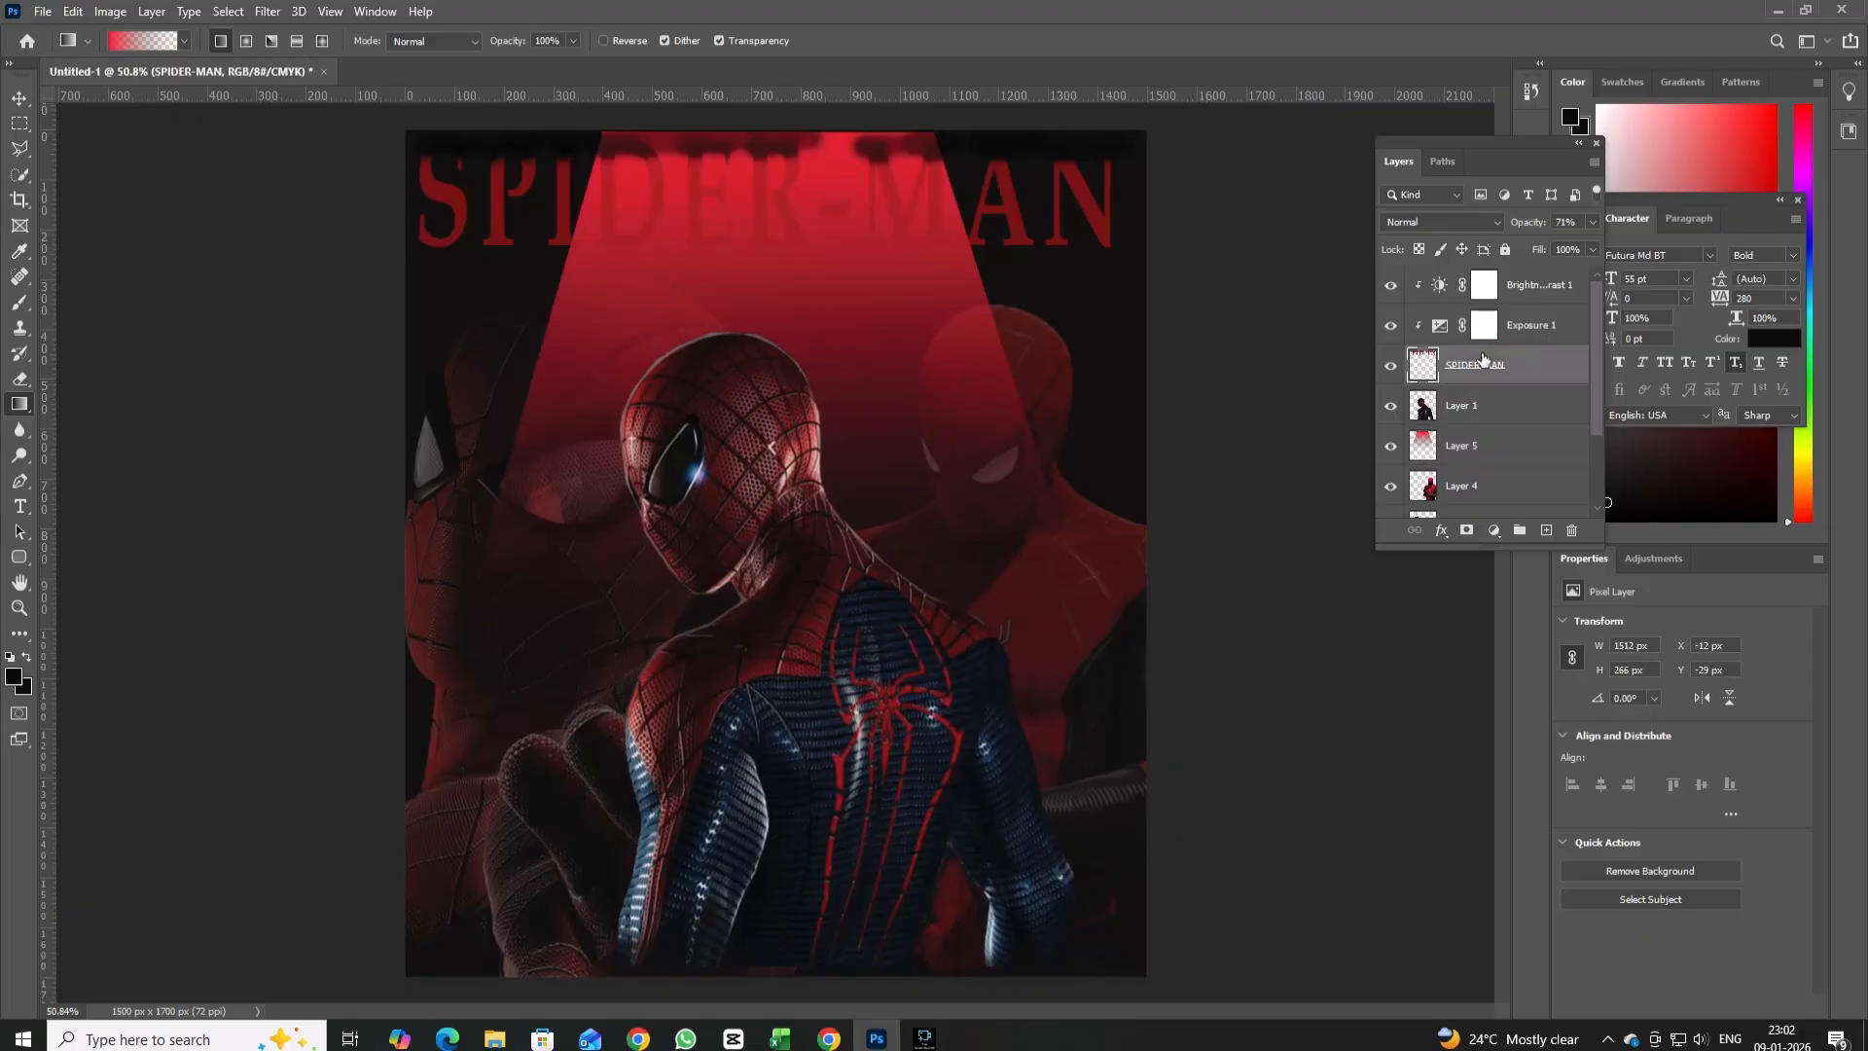
{"action": "key", "text": "ctrl+z"}
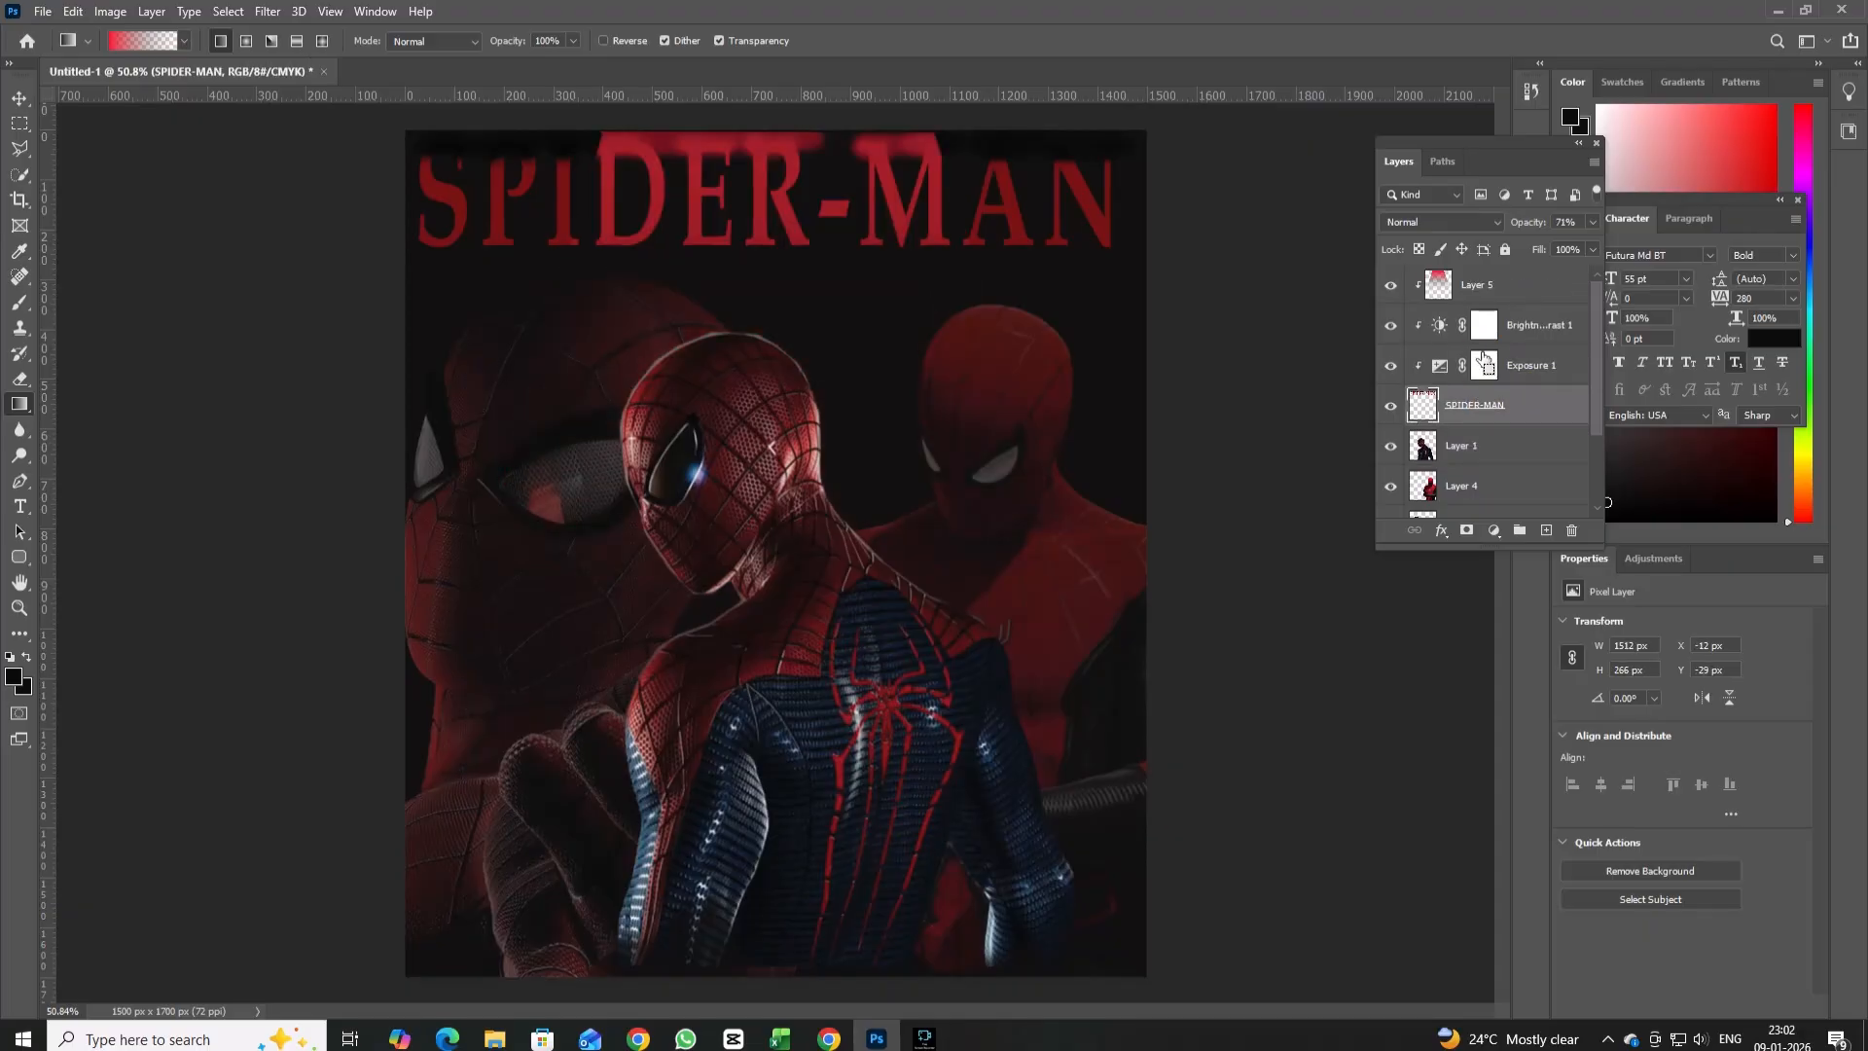
{"action": "key", "text": "ctrl+z"}
{"action": "key", "text": "ctrl+z"}
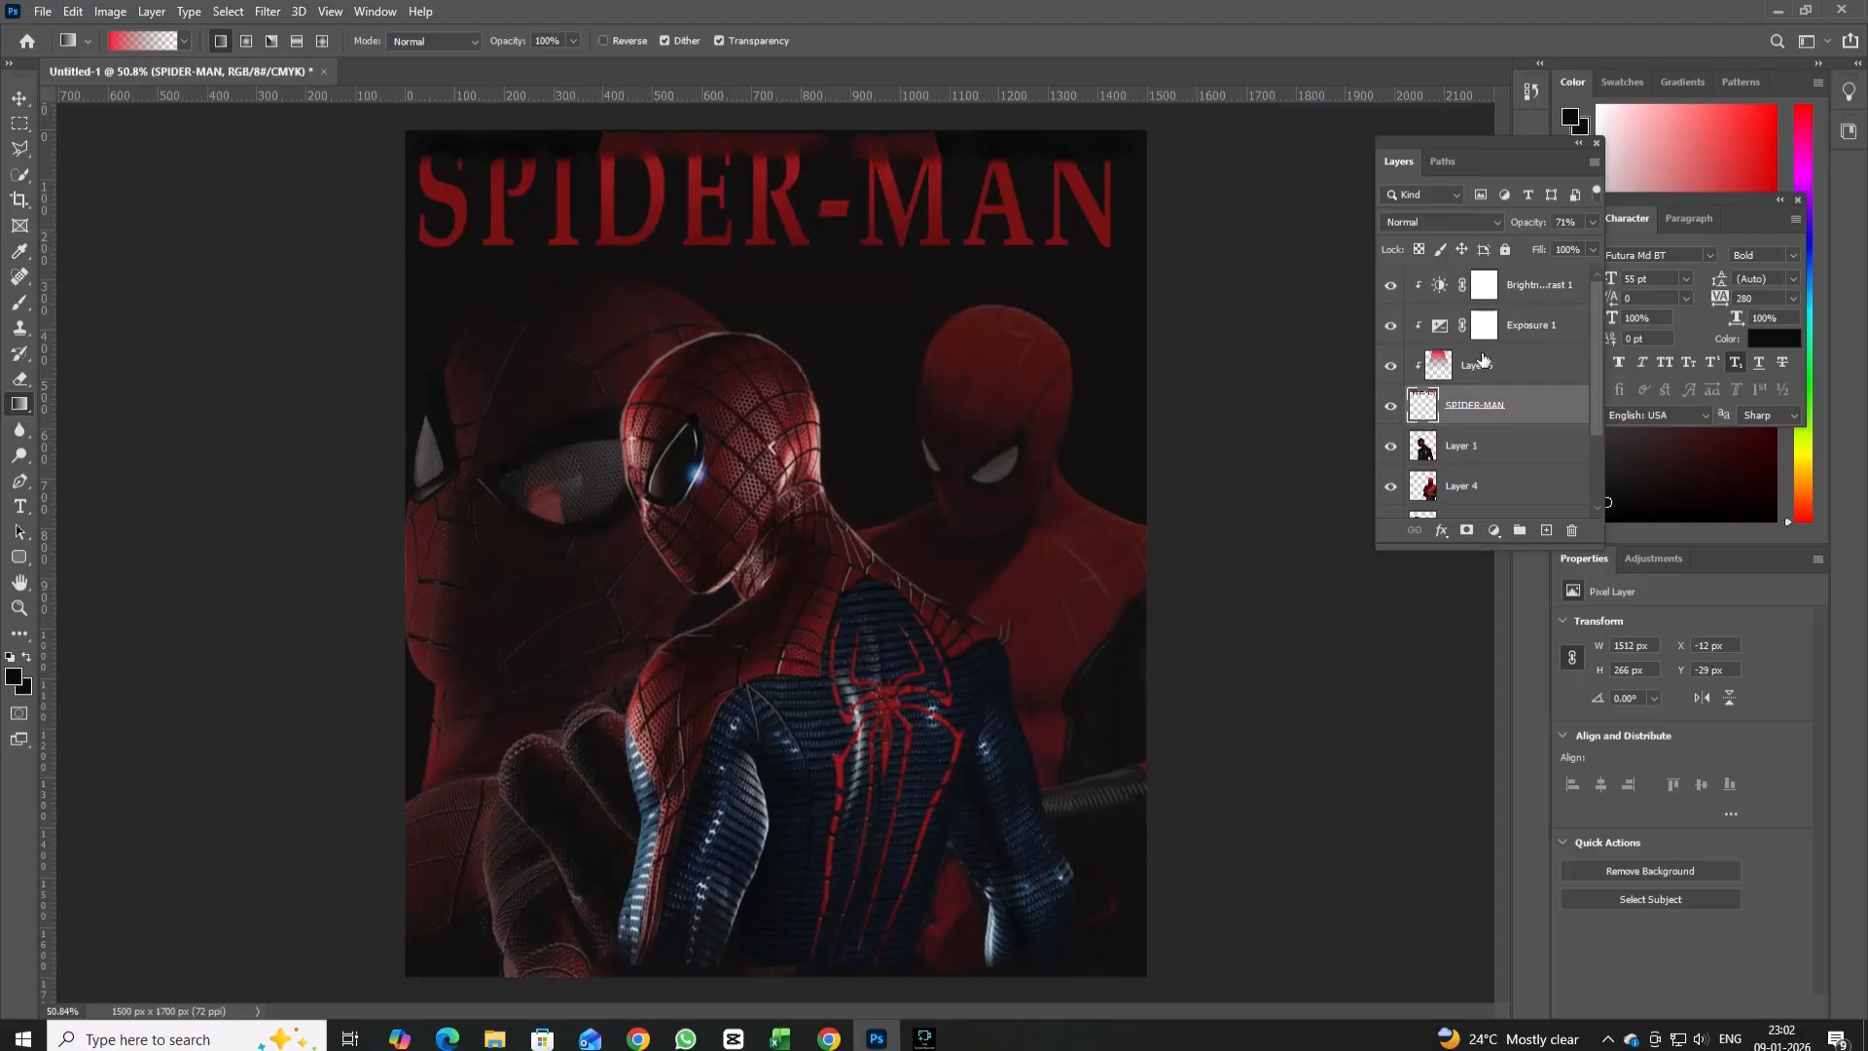
Place the red gradient layer beneath the SPIDER-MAN title layer and try moving the title down across the central figure's shoulders.
{"action": "left_click_drag", "start_coordinate": [1482, 362], "coordinate": [1491, 433]}
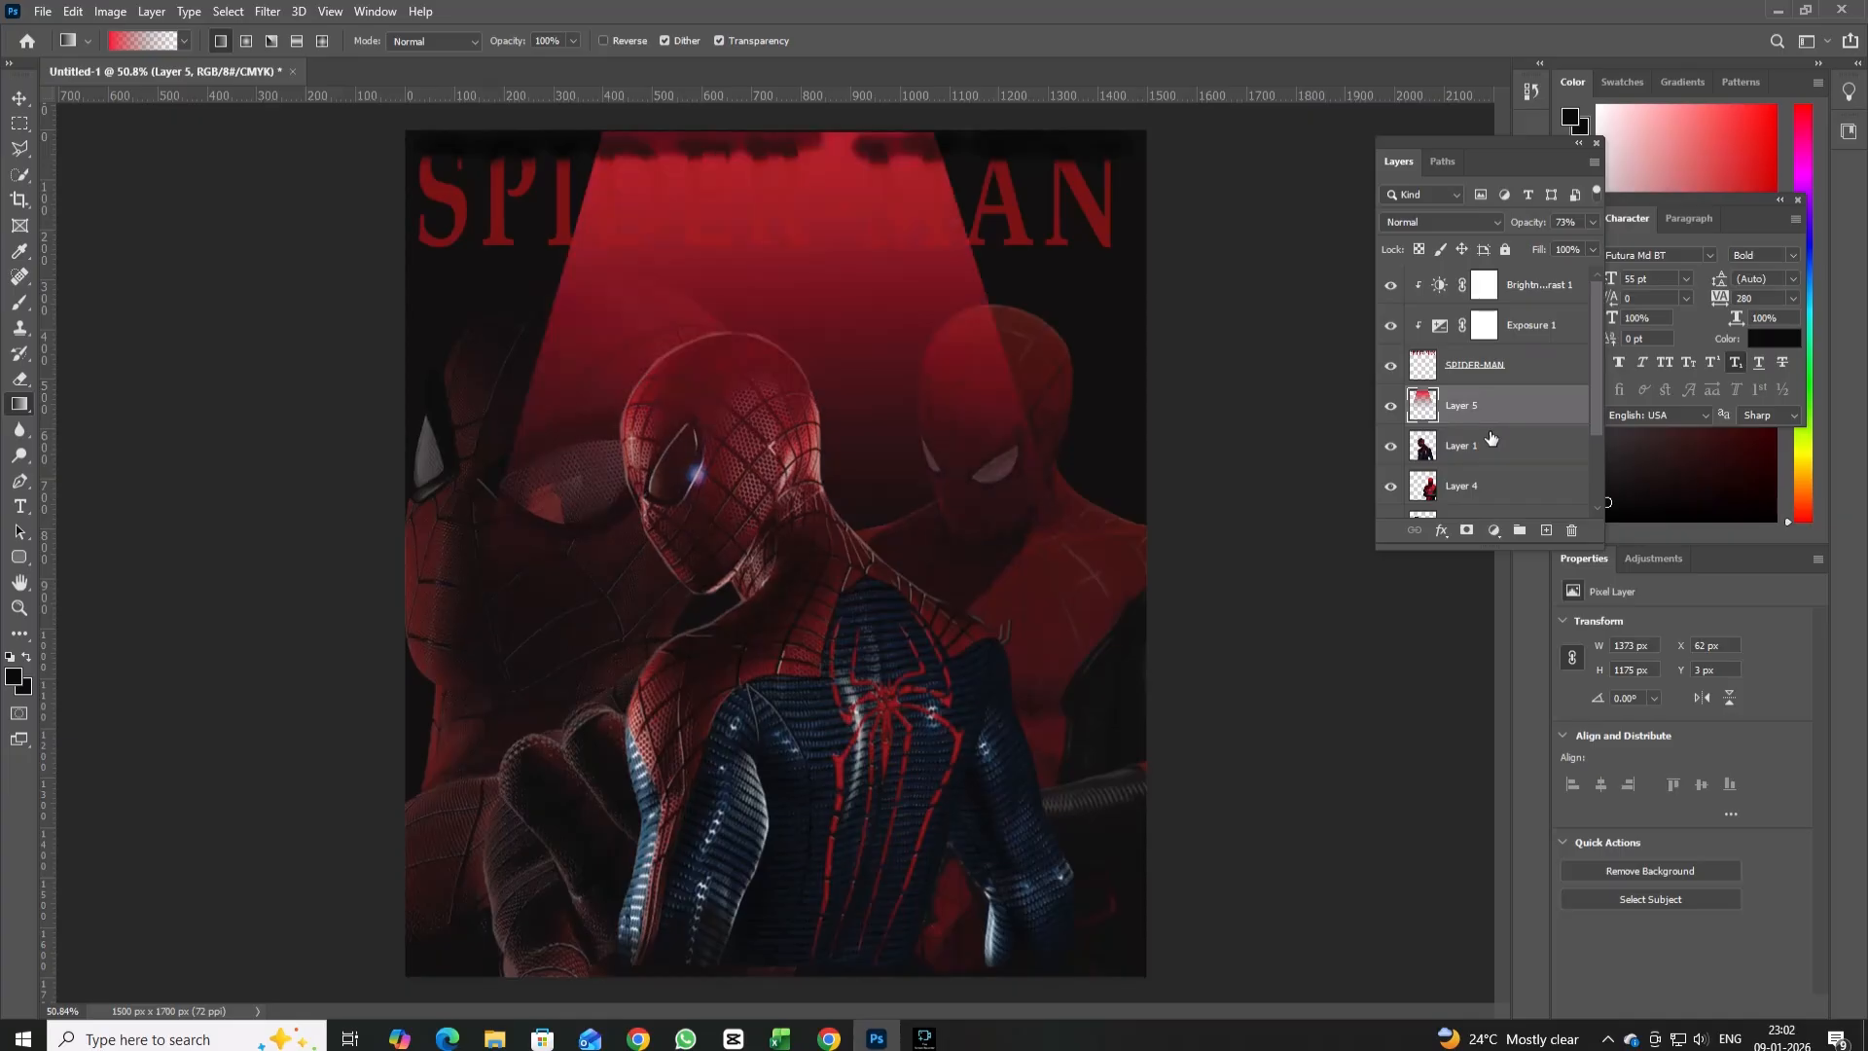
{"action": "left_click", "coordinate": [1495, 367]}
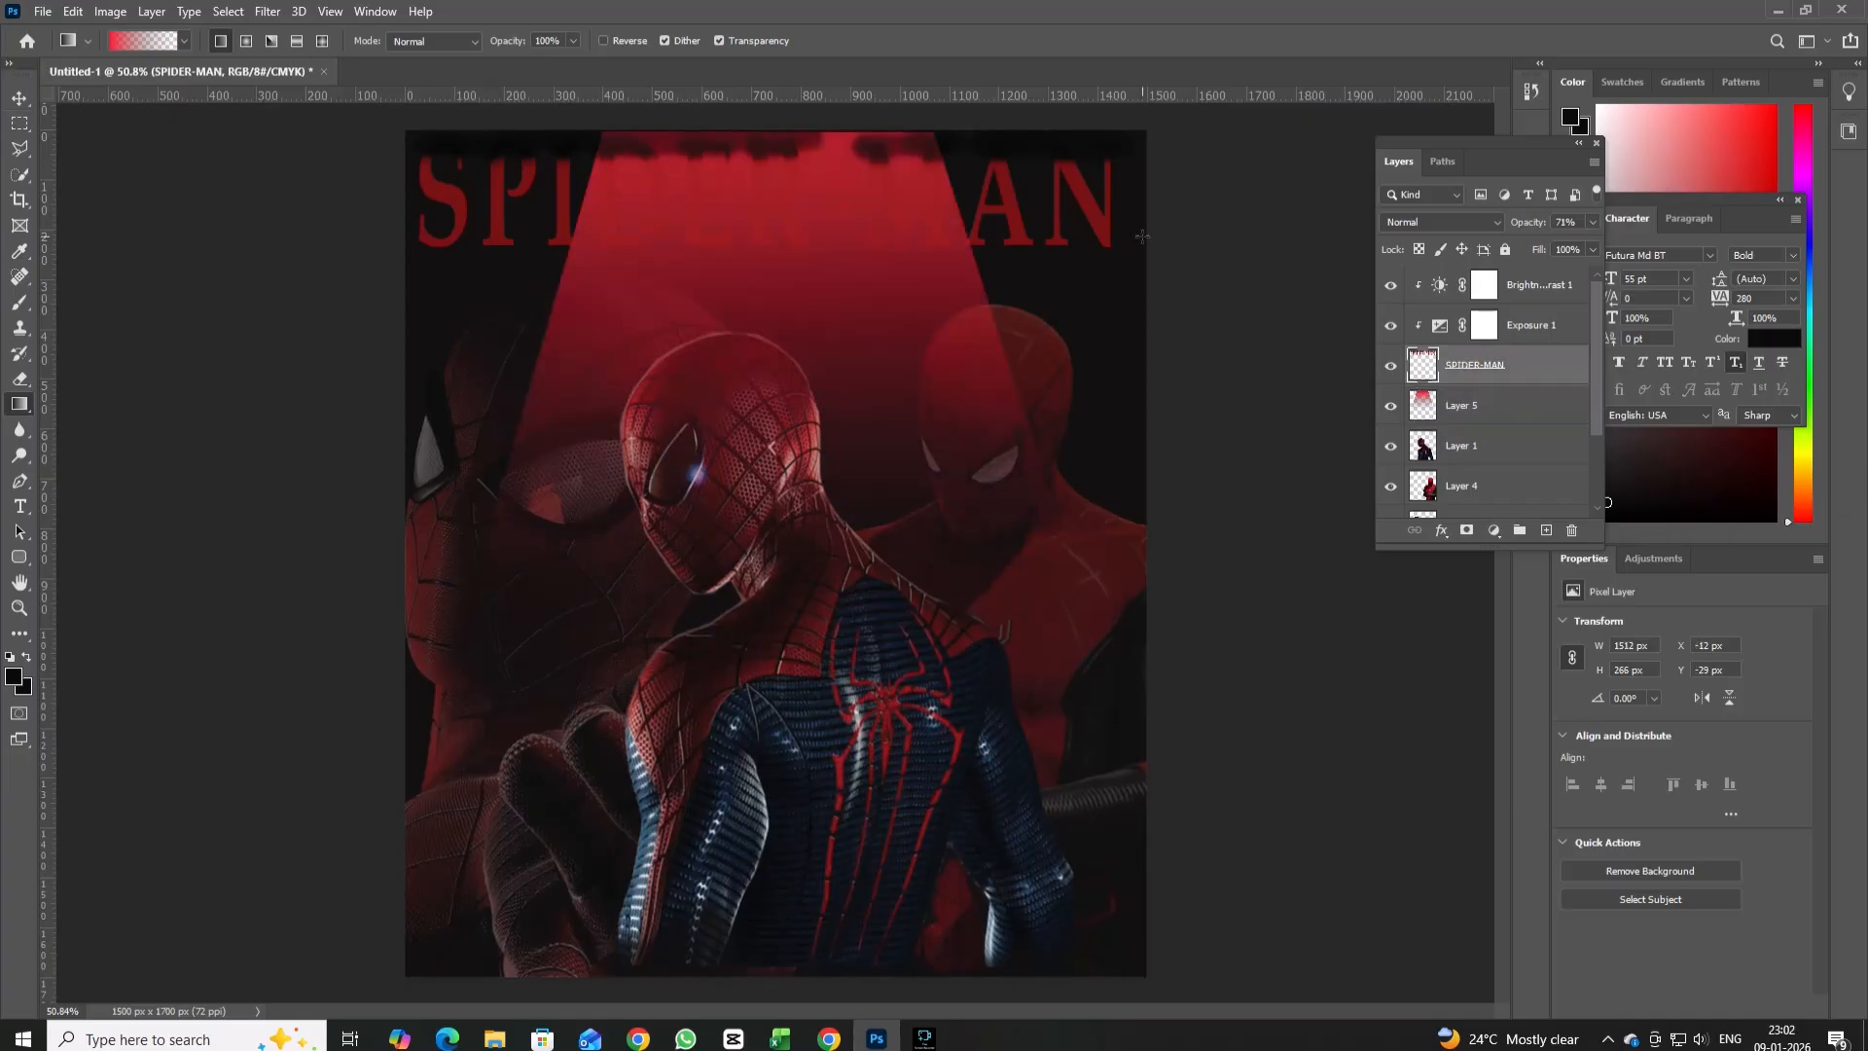
{"action": "key", "text": "v"}
{"action": "left_click", "coordinate": [1100, 226], "text": "shift"}
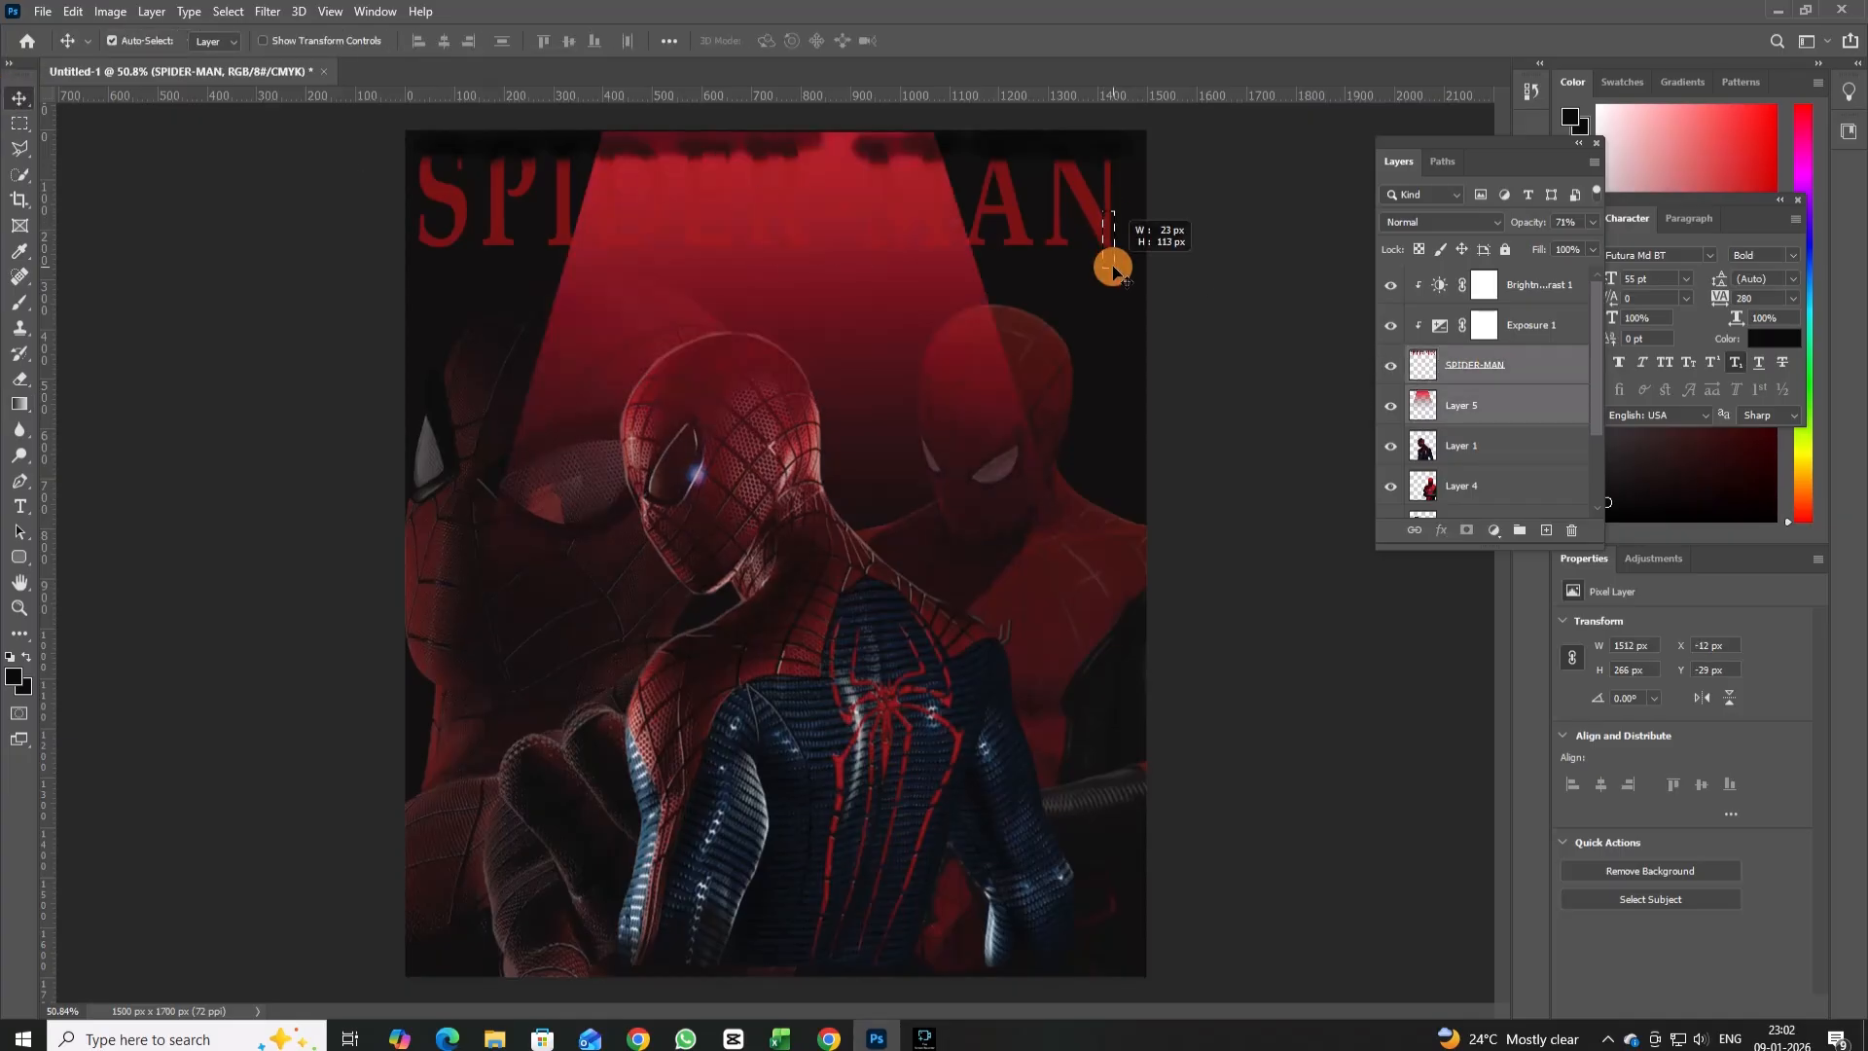
{"action": "left_click", "coordinate": [1517, 369]}
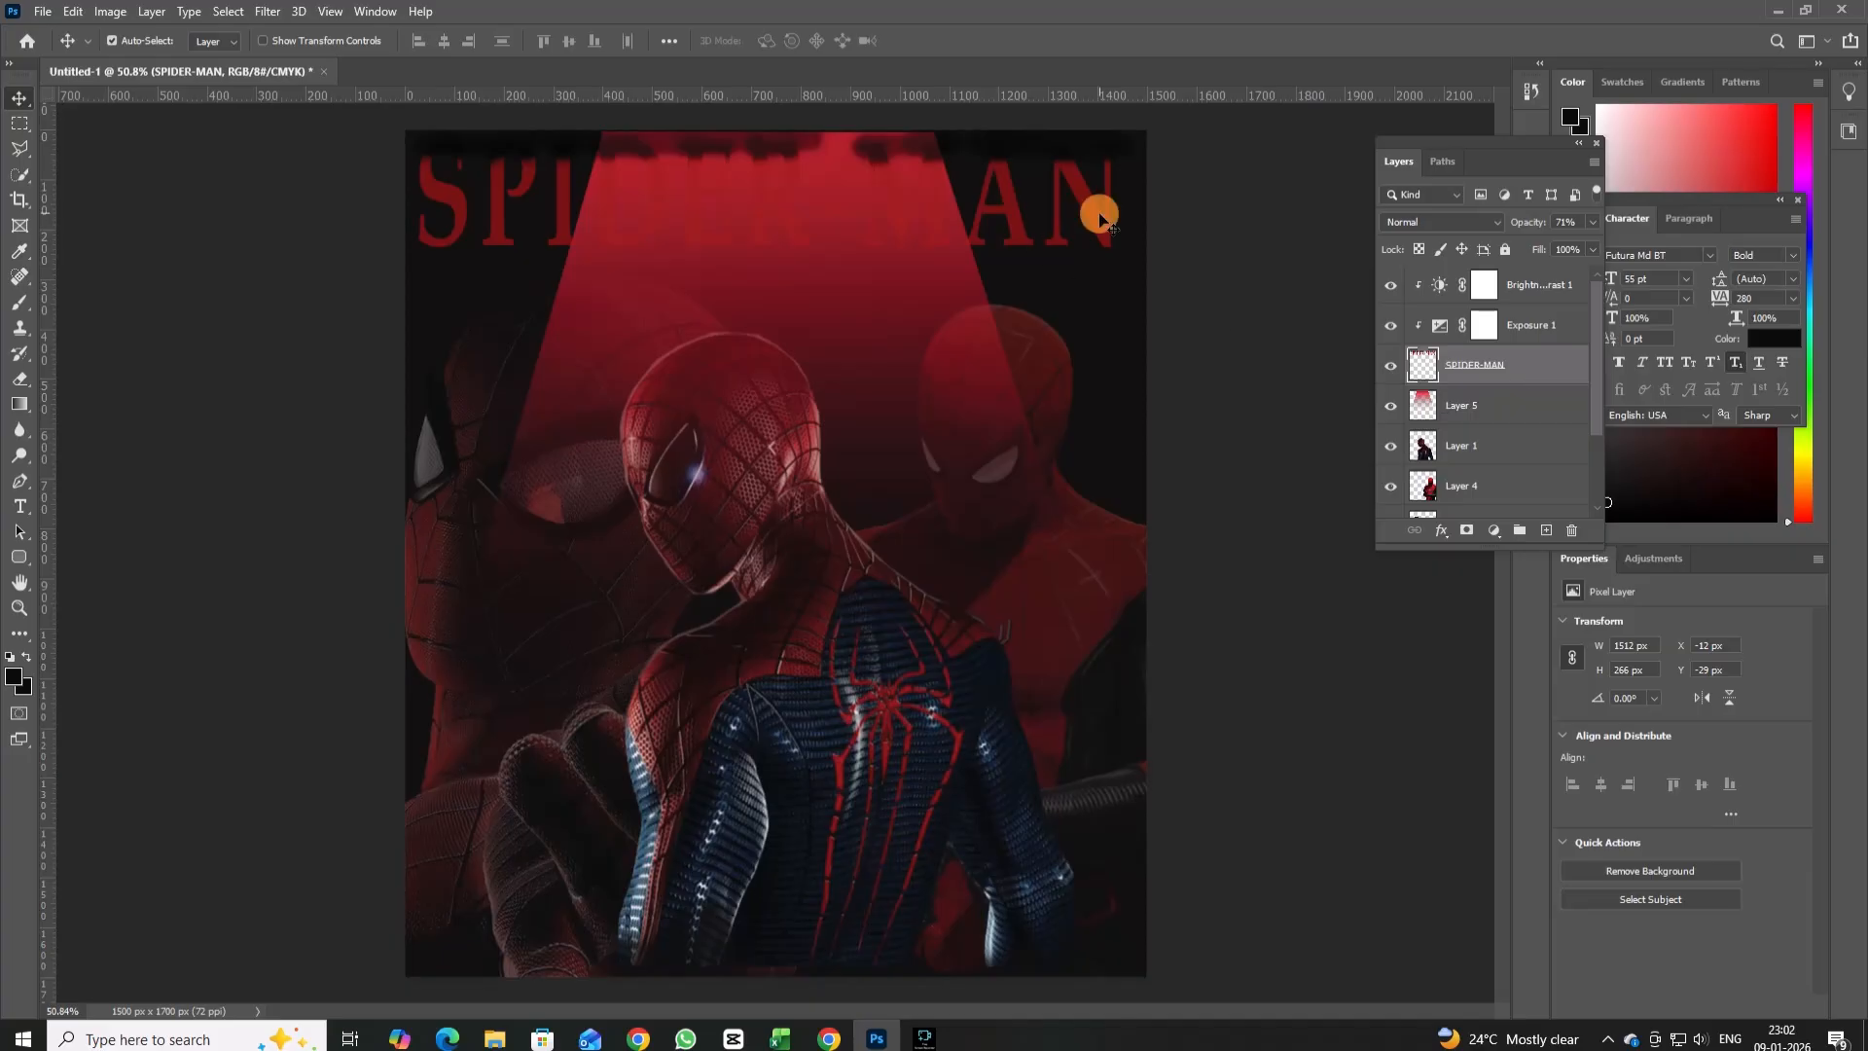
{"action": "left_click_drag", "start_coordinate": [1100, 231], "coordinate": [1064, 637]}
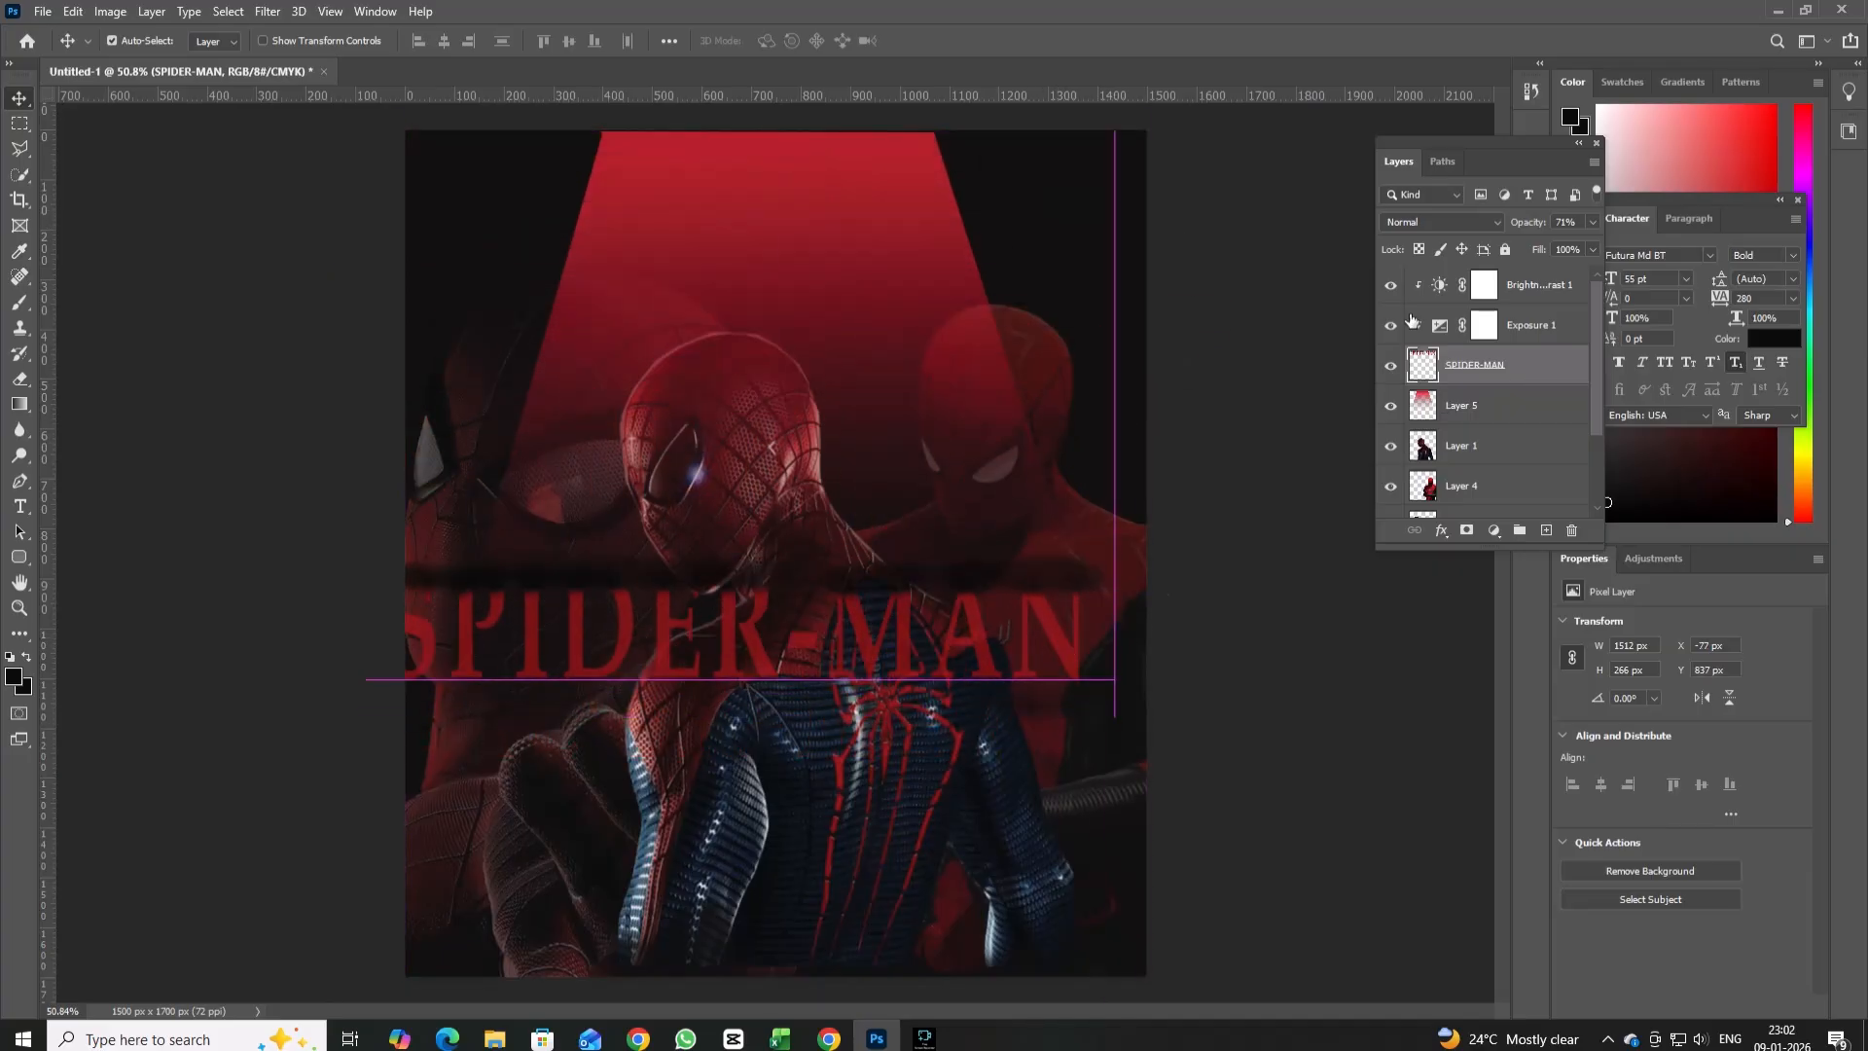
Try reordering and deleting the SPIDER-MAN title layer, undo those changes, and move the title back up to the poster's top edge.
{"action": "mouse_move", "coordinate": [1493, 367]}
{"action": "left_mouse_down"}
{"action": "mouse_move", "coordinate": [1503, 508]}
{"action": "mouse_move", "coordinate": [1464, 487]}
{"action": "mouse_move", "coordinate": [1474, 392]}
{"action": "left_mouse_up"}
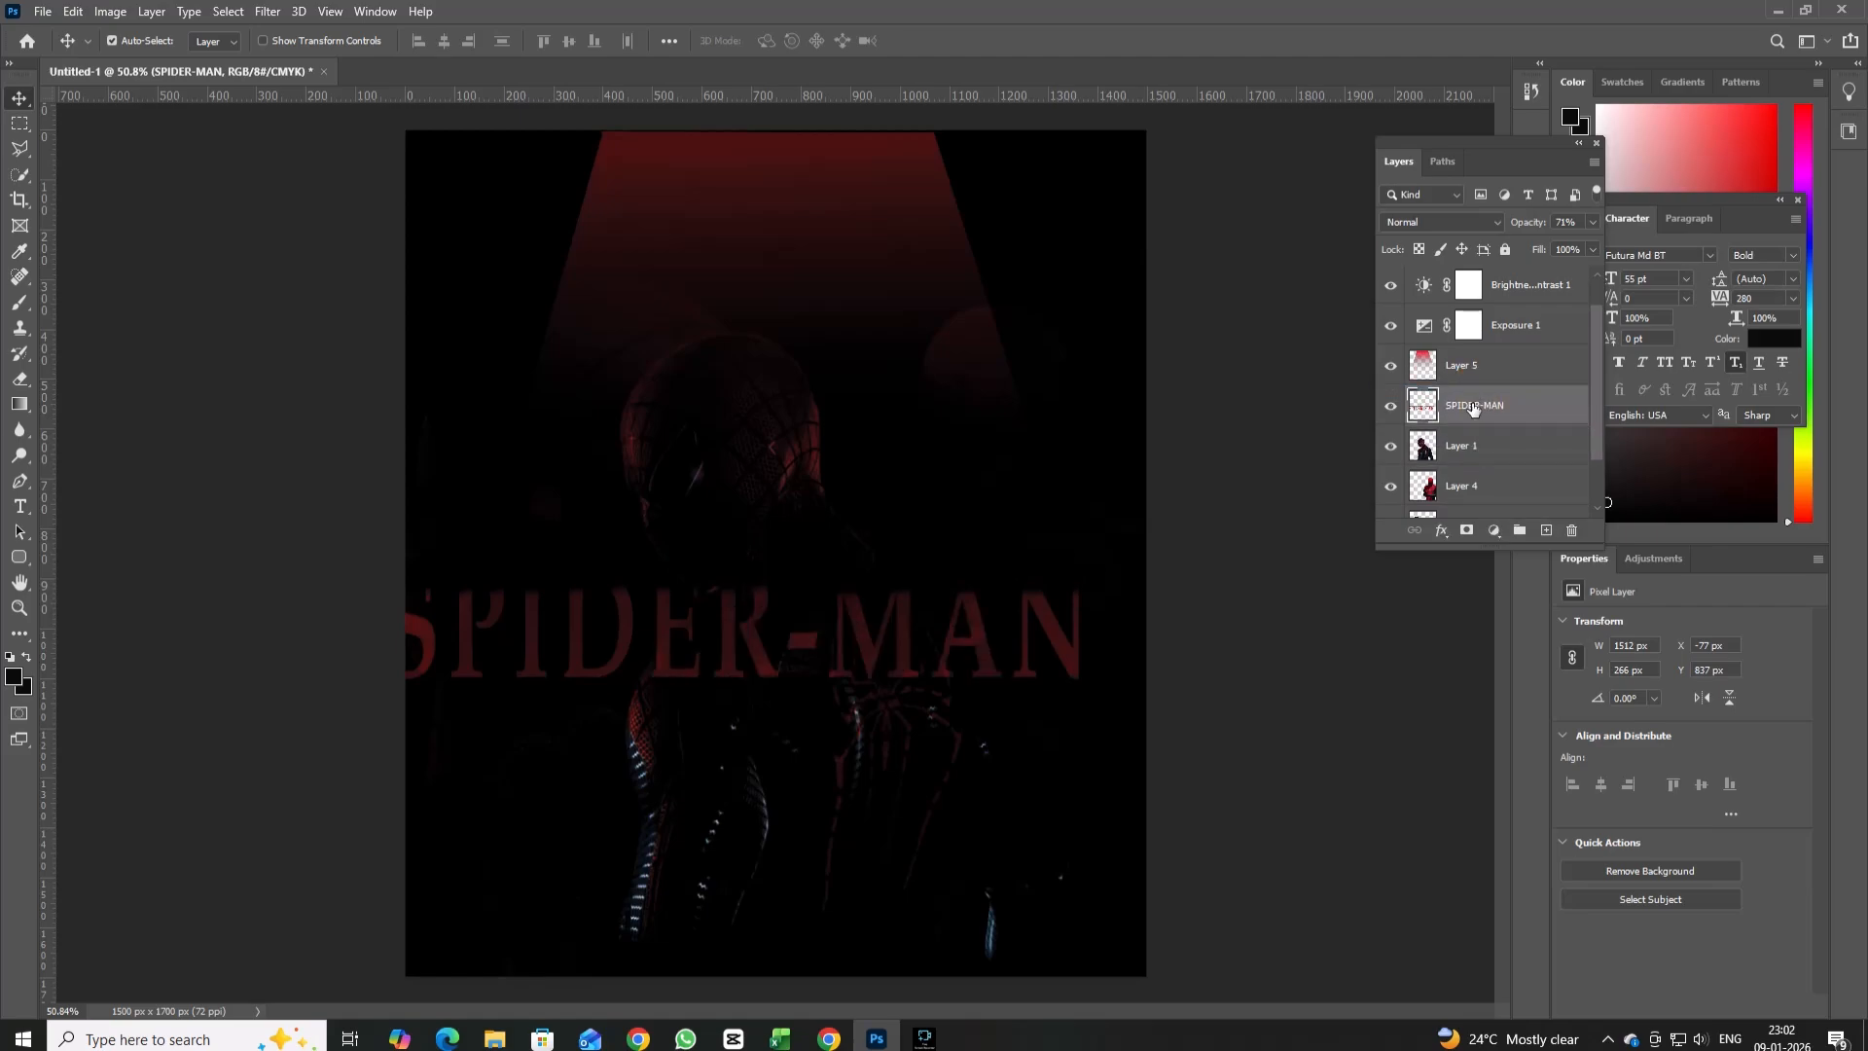
{"action": "scroll", "coordinate": [1473, 410], "scroll_direction": "down", "scroll_amount": 3}
{"action": "left_click_drag", "start_coordinate": [1488, 461], "coordinate": [1507, 501]}
{"action": "left_click_drag", "start_coordinate": [1487, 332], "coordinate": [1571, 531]}
{"action": "key", "text": "ctrl+z"}
{"action": "key", "text": "ctrl+z"}
{"action": "key", "text": "ctrl+z"}
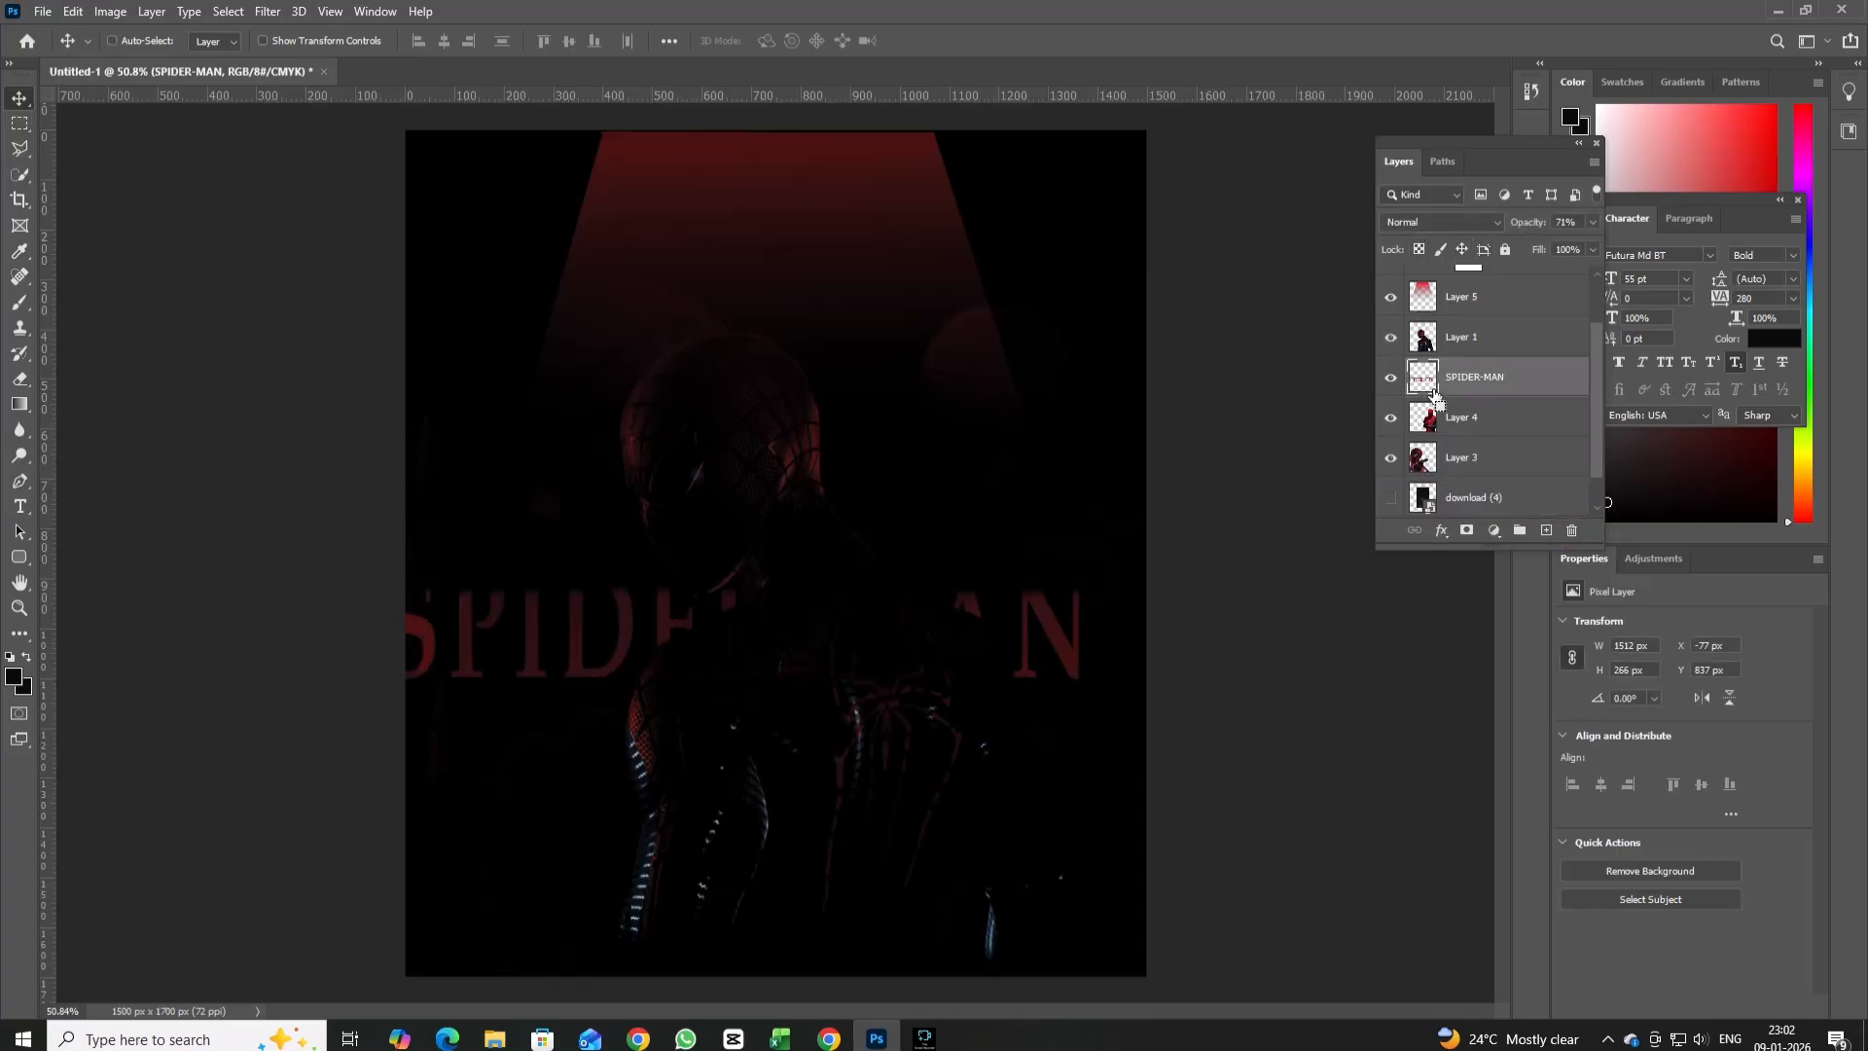
{"action": "key", "text": "ctrl+z"}
{"action": "left_click_drag", "start_coordinate": [1512, 296], "coordinate": [1581, 530]}
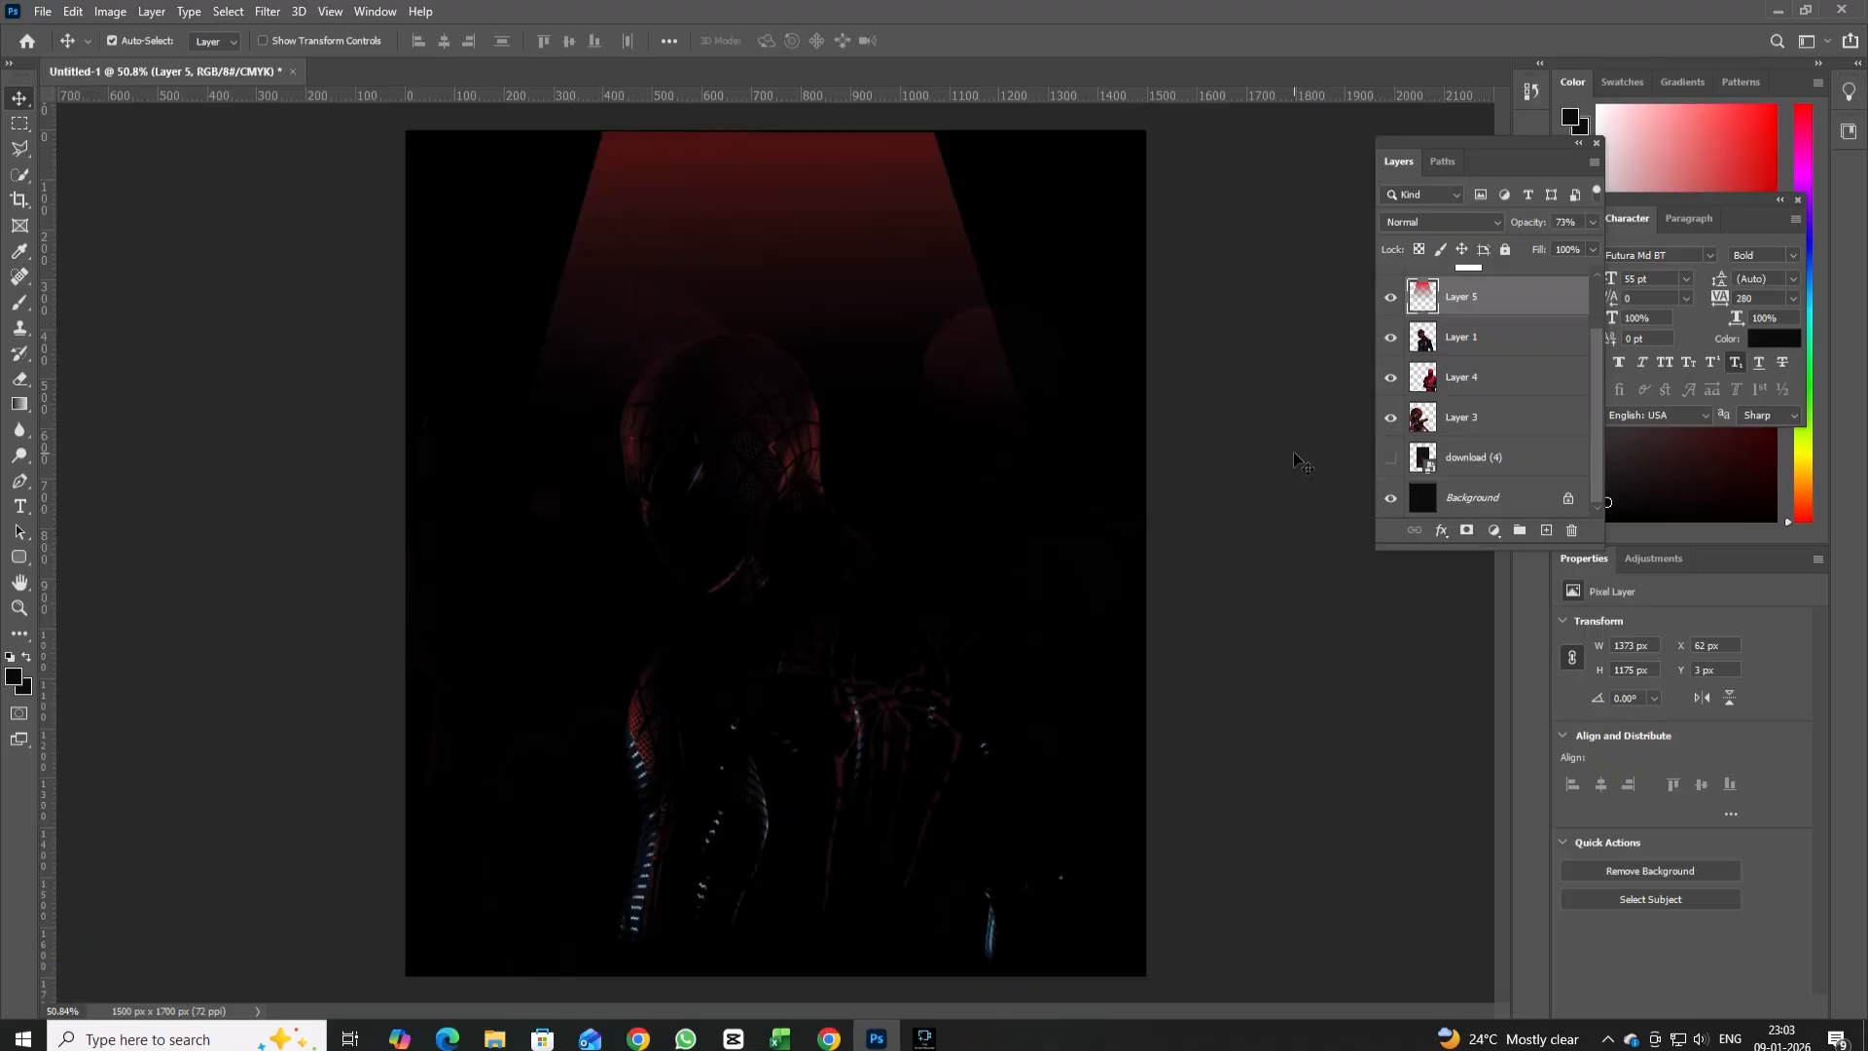
{"action": "key", "text": "ctrl+z"}
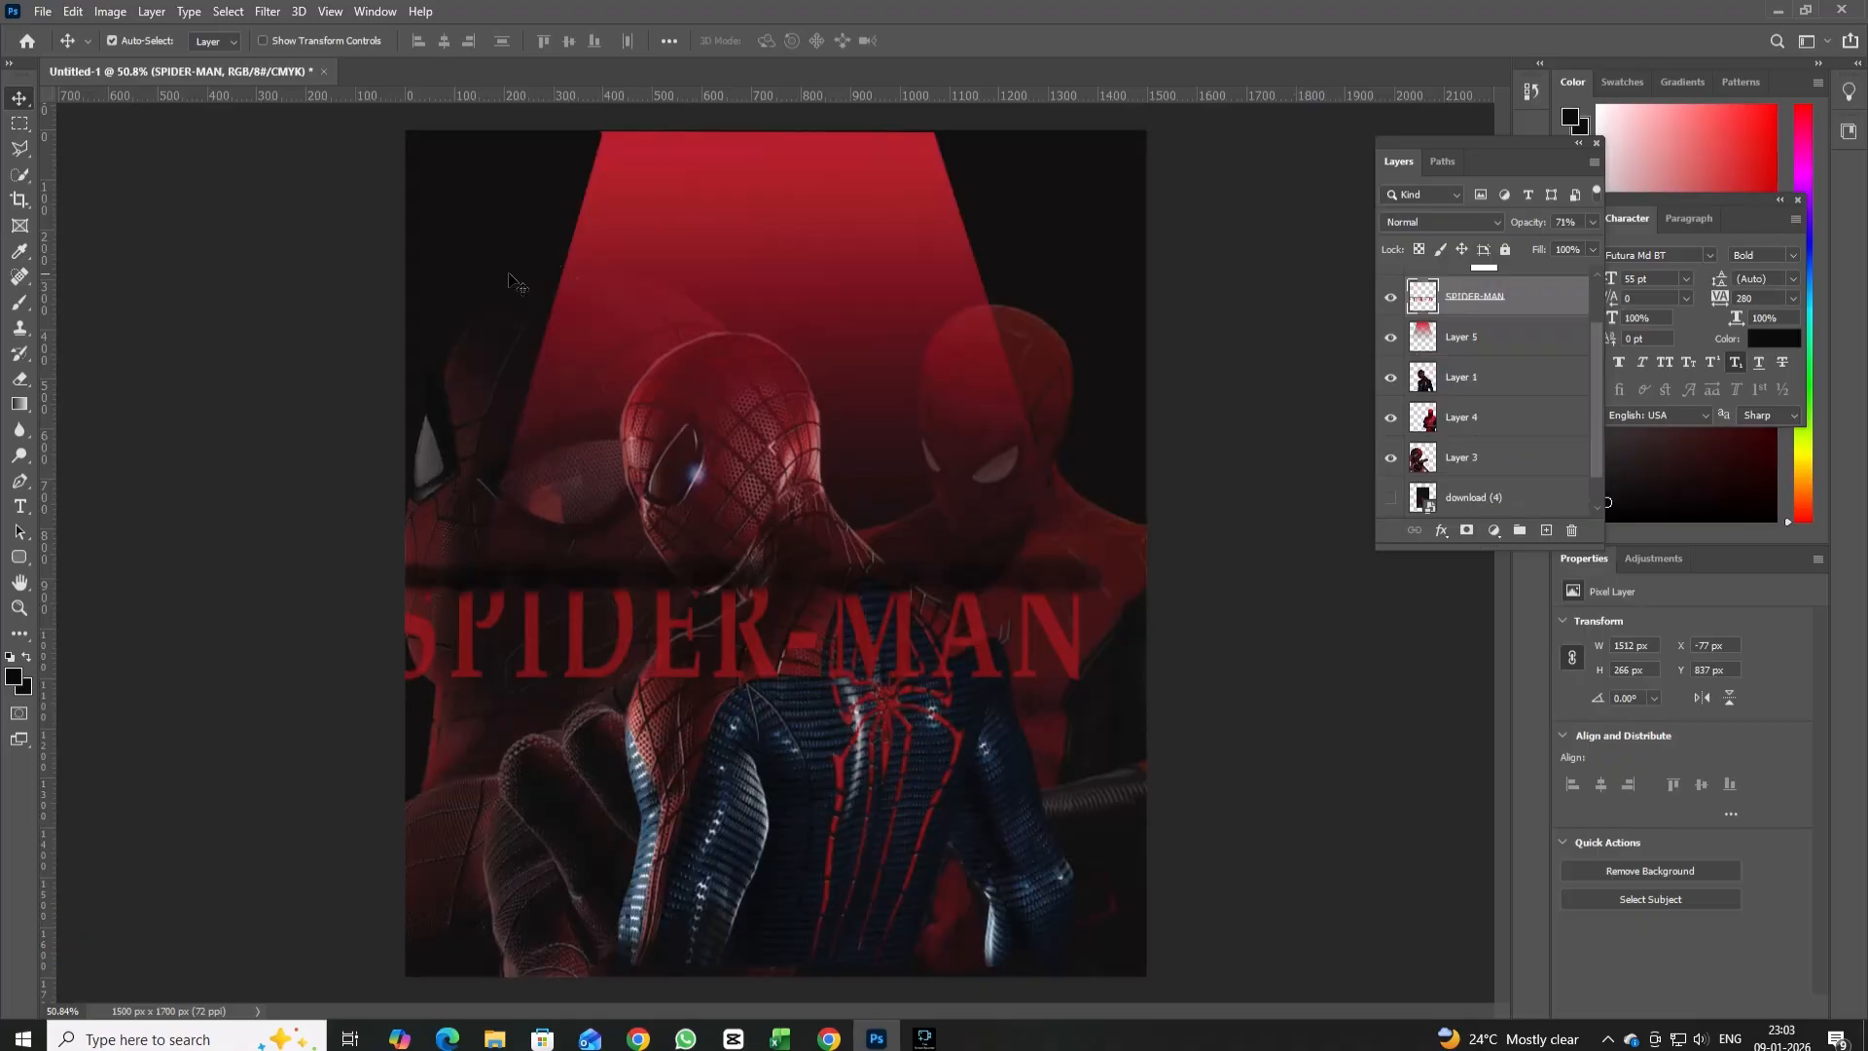
{"action": "left_click_drag", "start_coordinate": [977, 640], "coordinate": [1018, 183]}
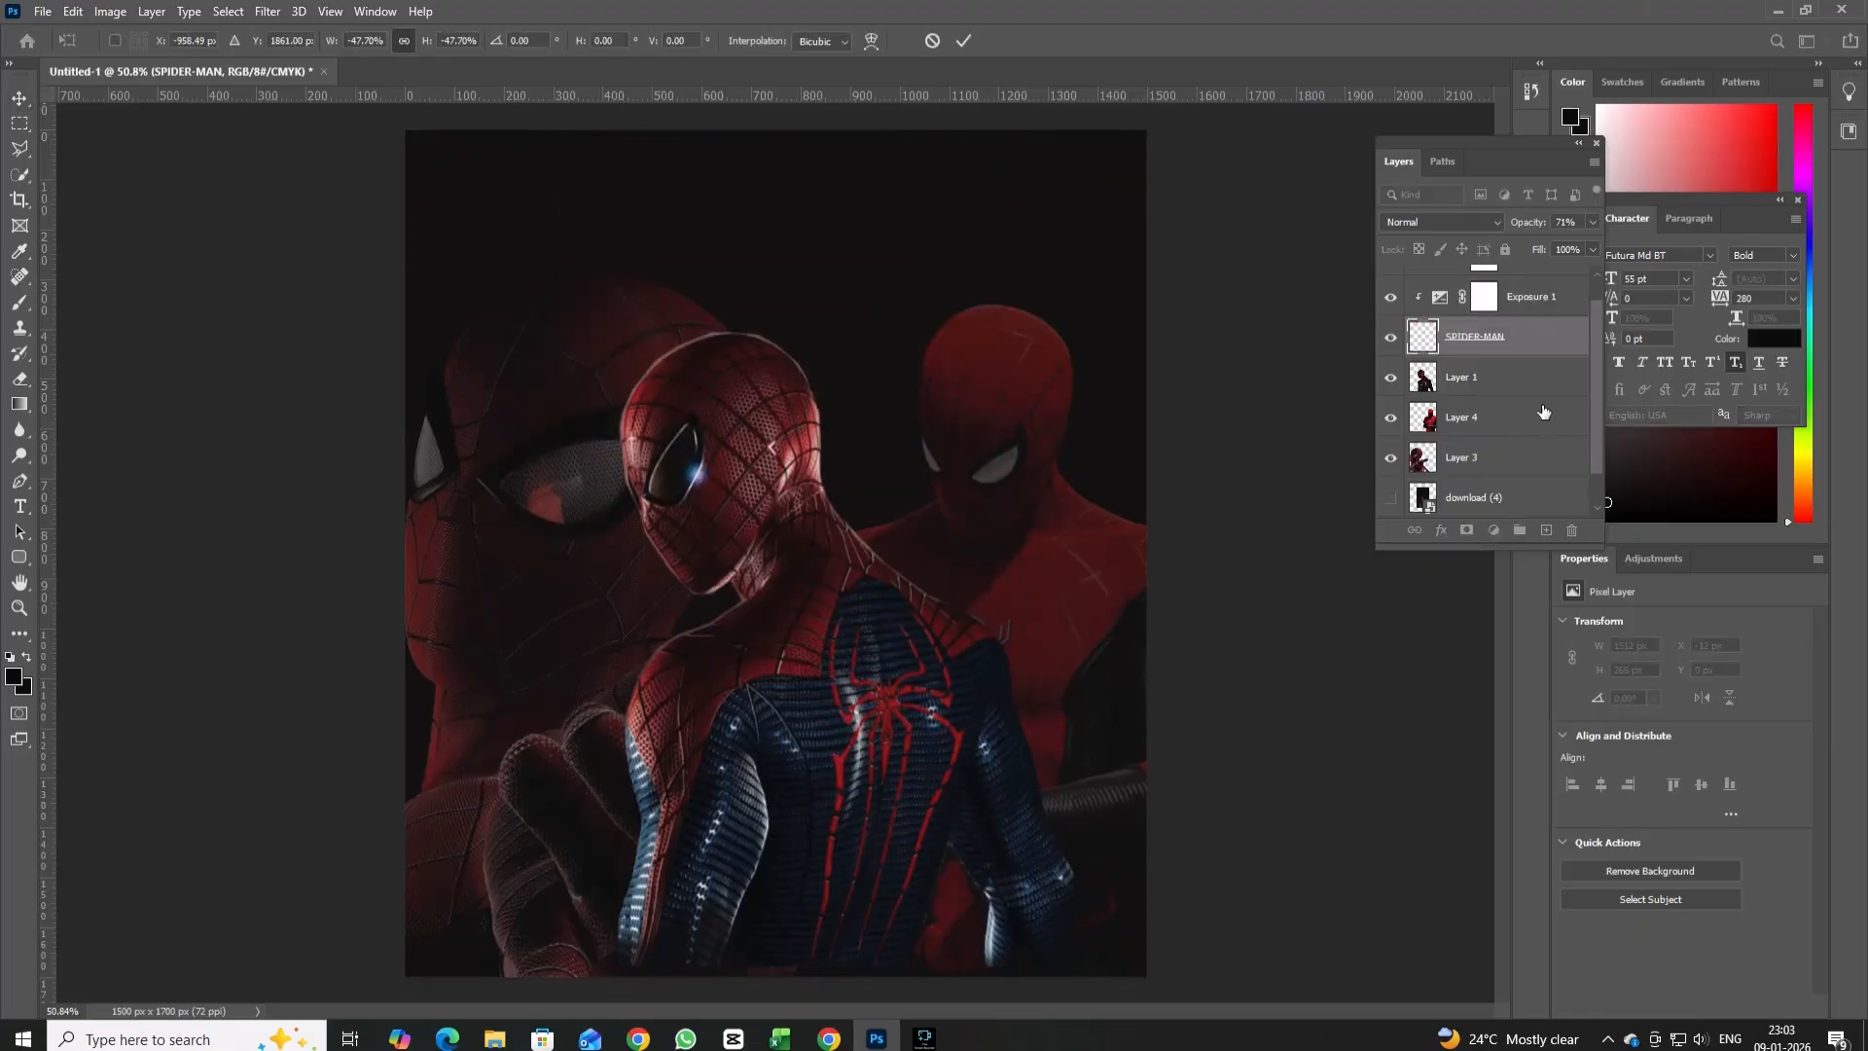
{"action": "left_click", "coordinate": [20, 148]}
{"action": "left_click", "coordinate": [626, 134]}
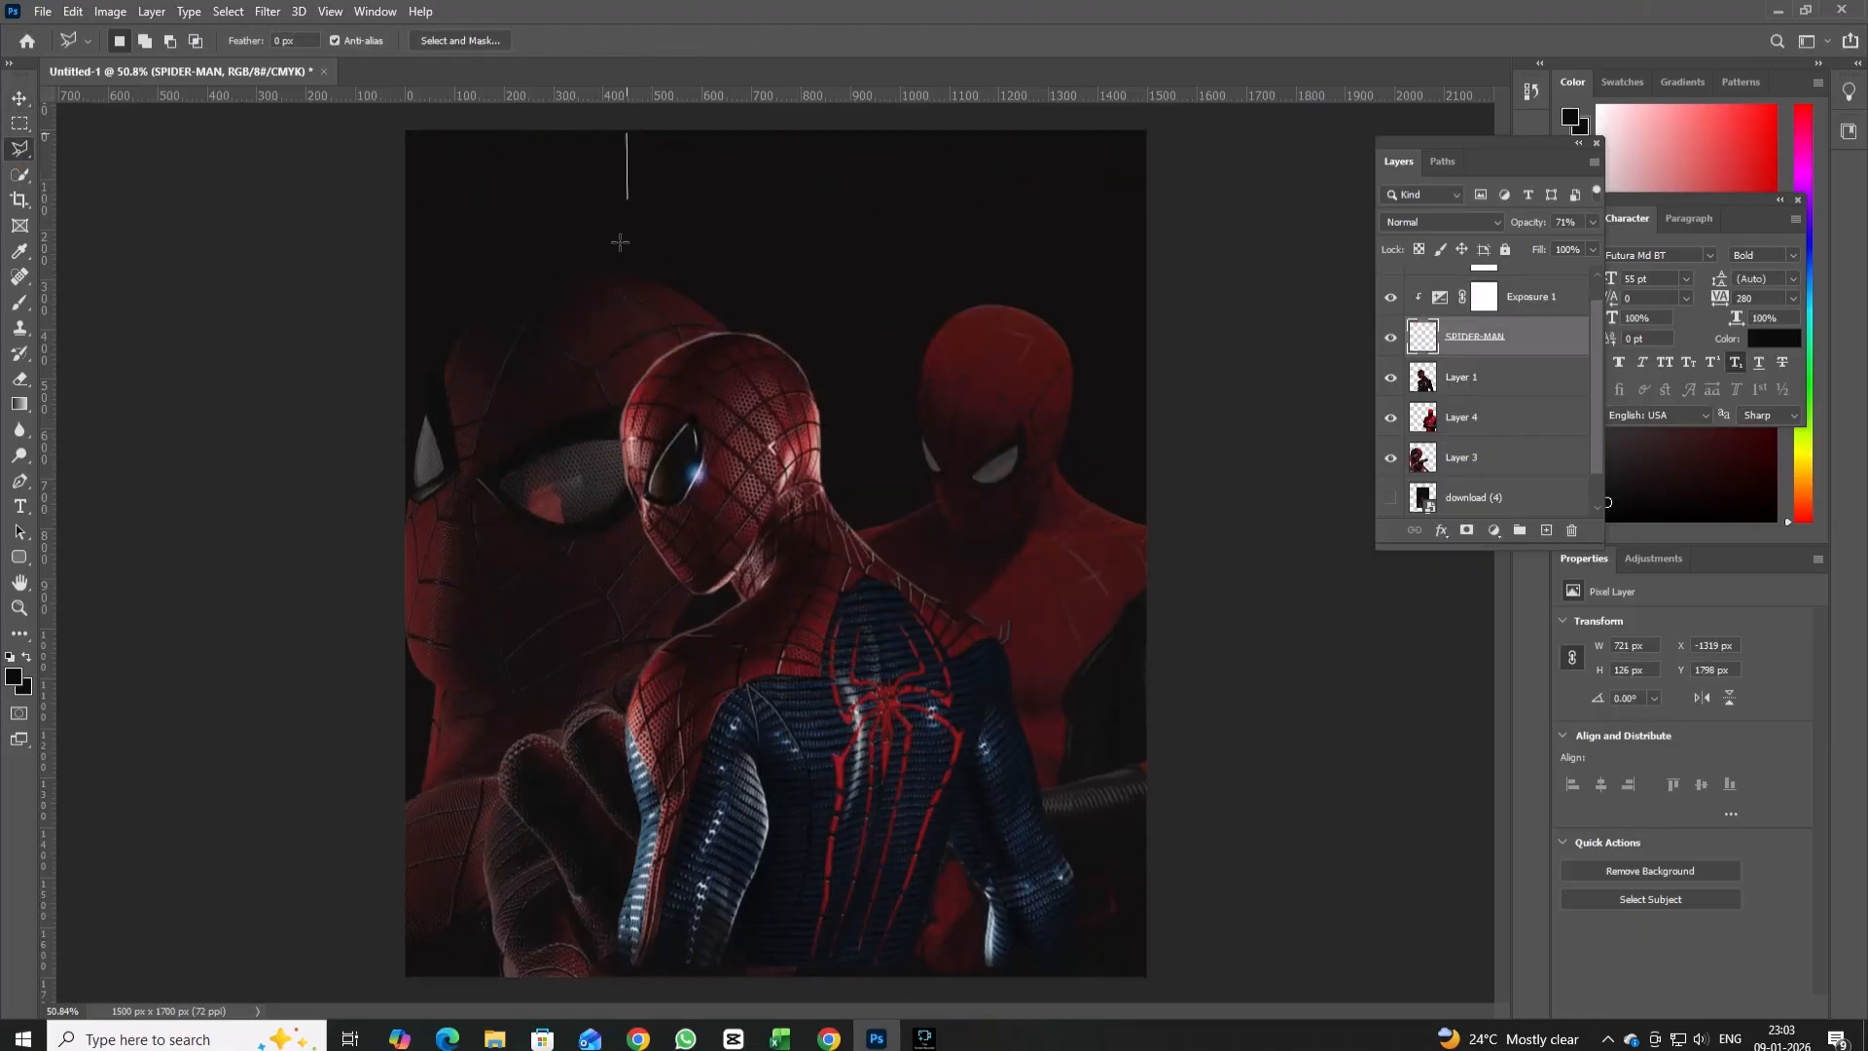
{"action": "left_click", "coordinate": [406, 775]}
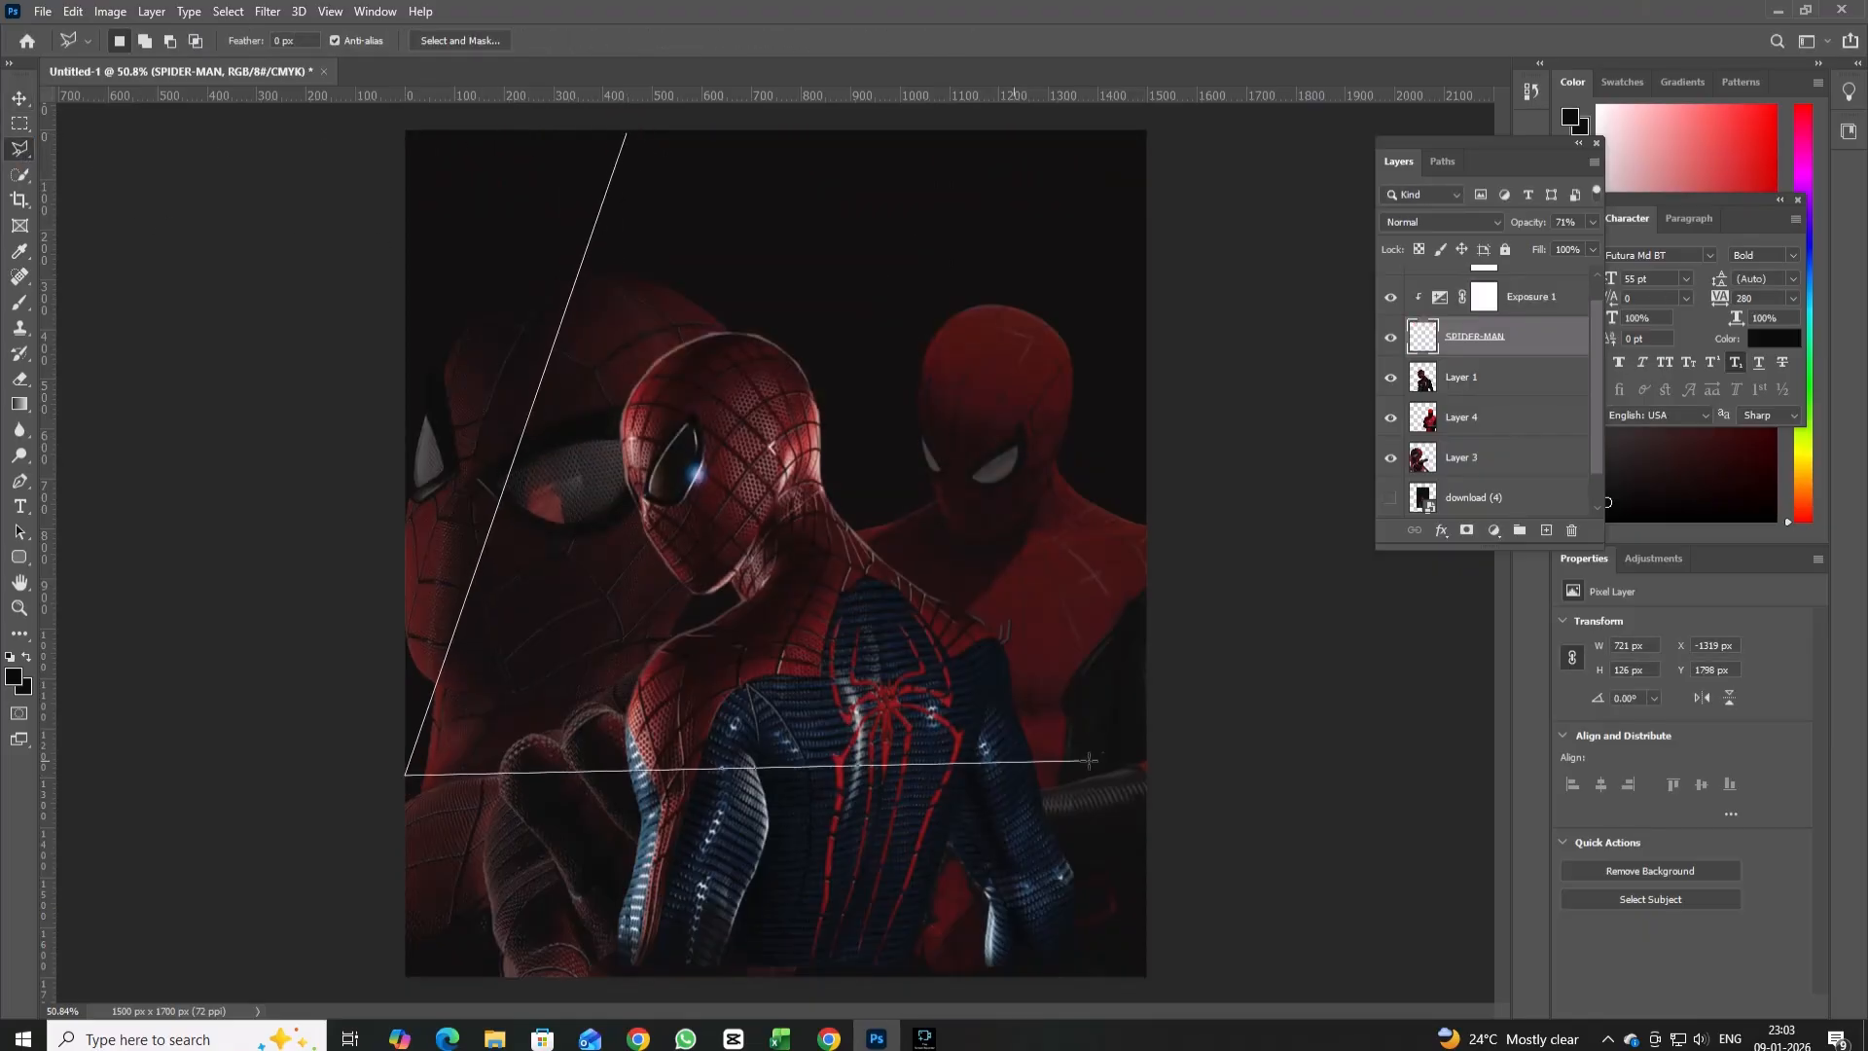
{"action": "left_click", "coordinate": [1143, 769]}
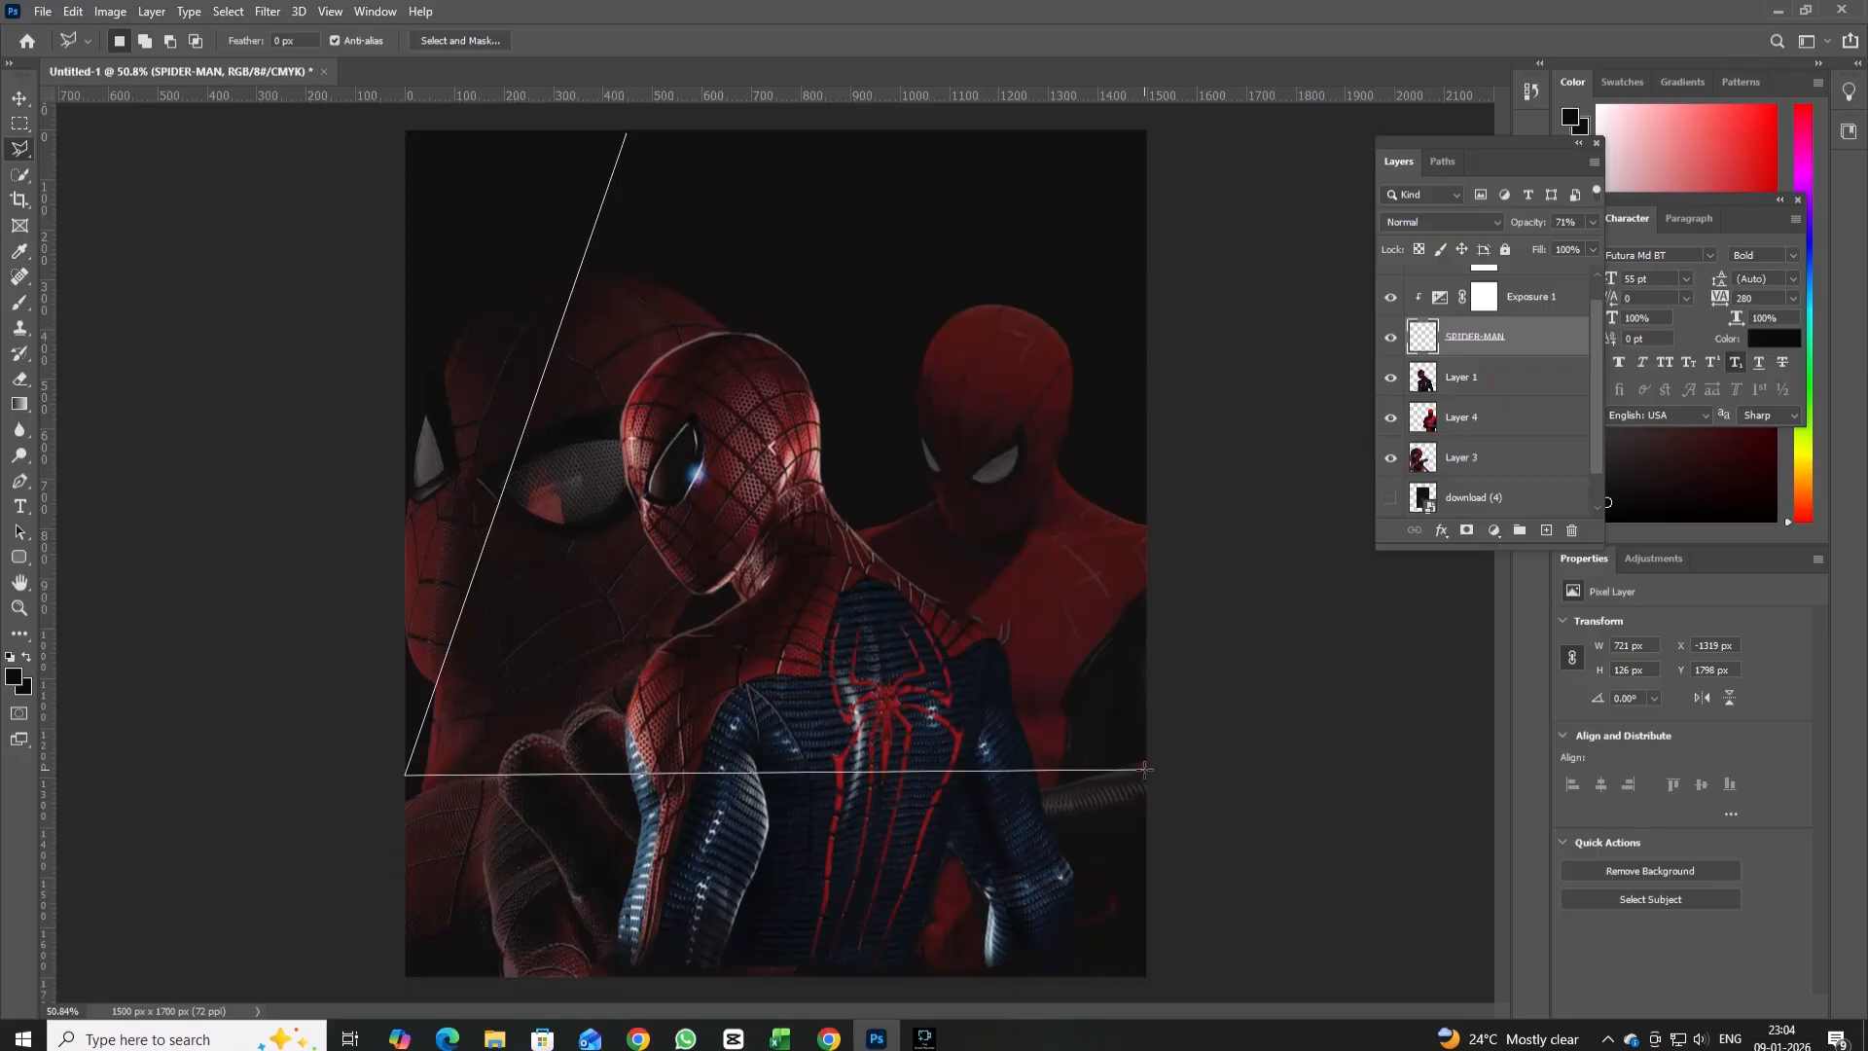
{"action": "left_click", "coordinate": [1148, 235]}
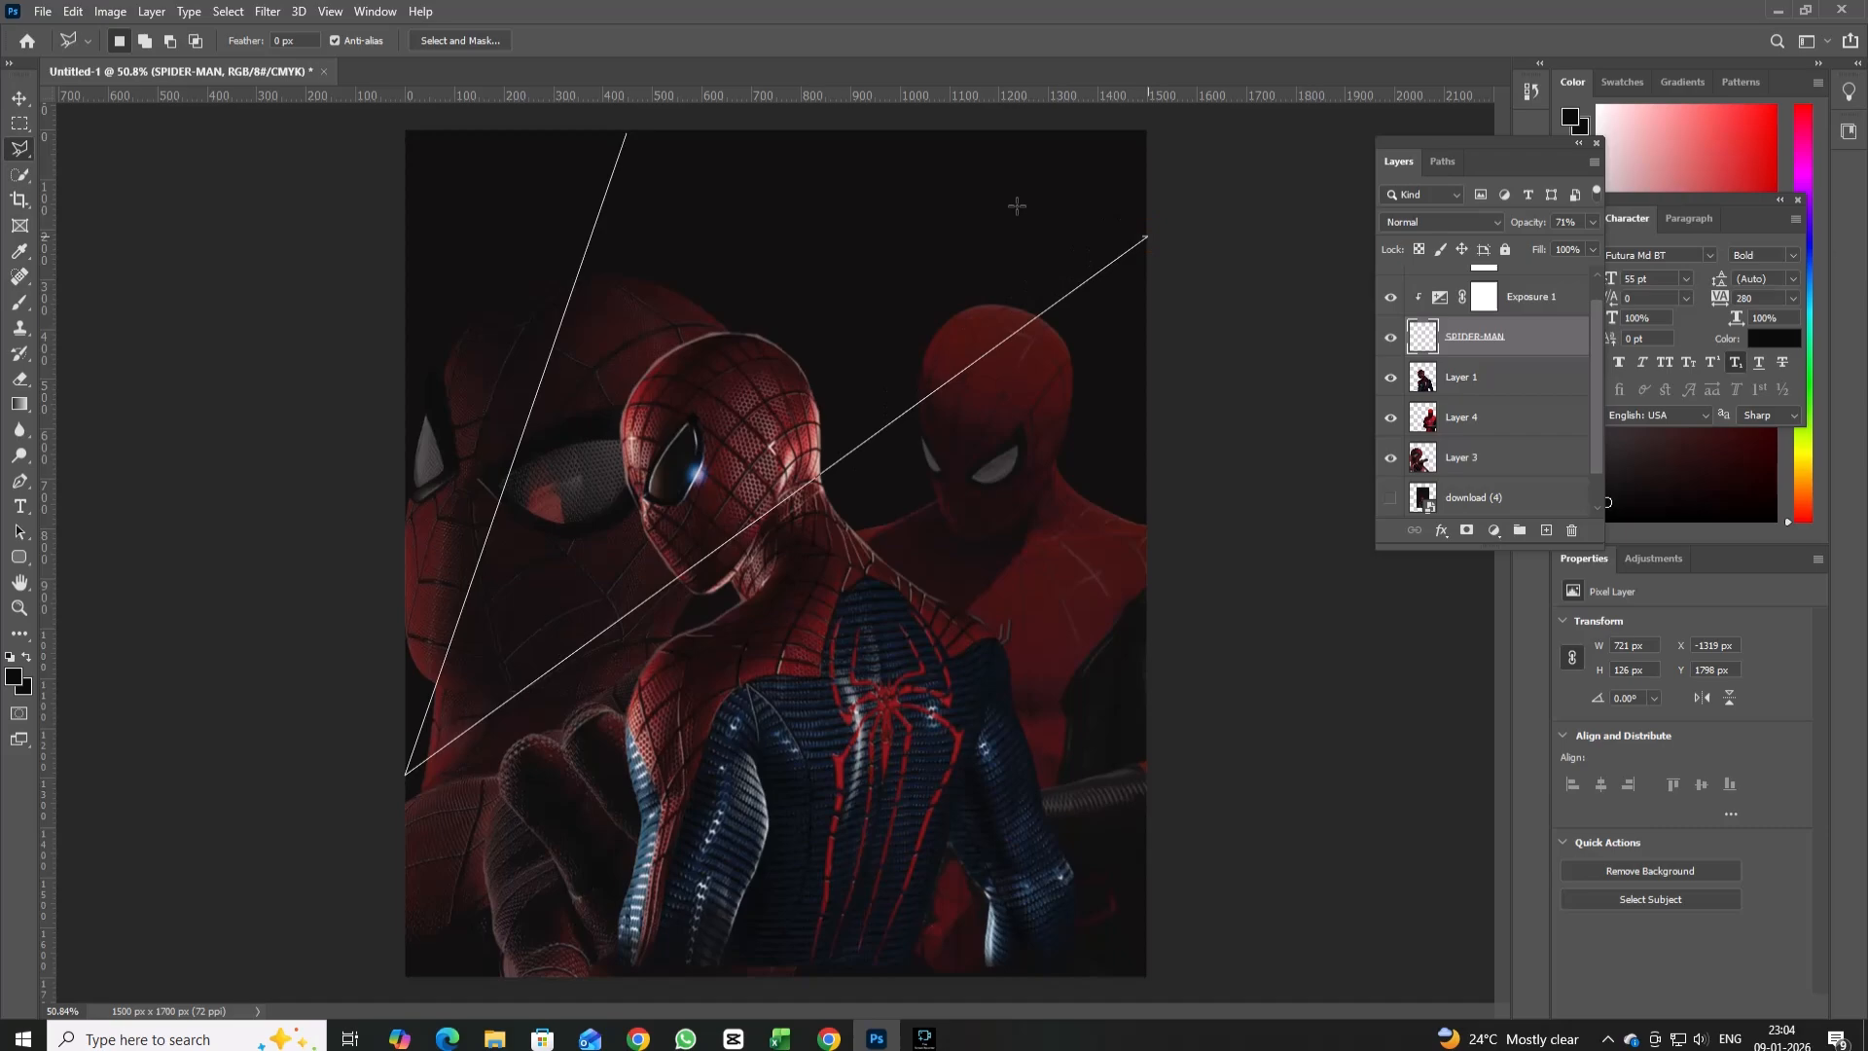
{"action": "left_click", "coordinate": [639, 132]}
{"action": "key", "text": "ctrl+d"}
Add a new layer above the SPIDER-MAN title layer and outline a trapezoid beam selection widening from the poster's top edge to below its middle.
{"action": "scroll", "coordinate": [1448, 364], "scroll_direction": "up", "scroll_amount": 1}
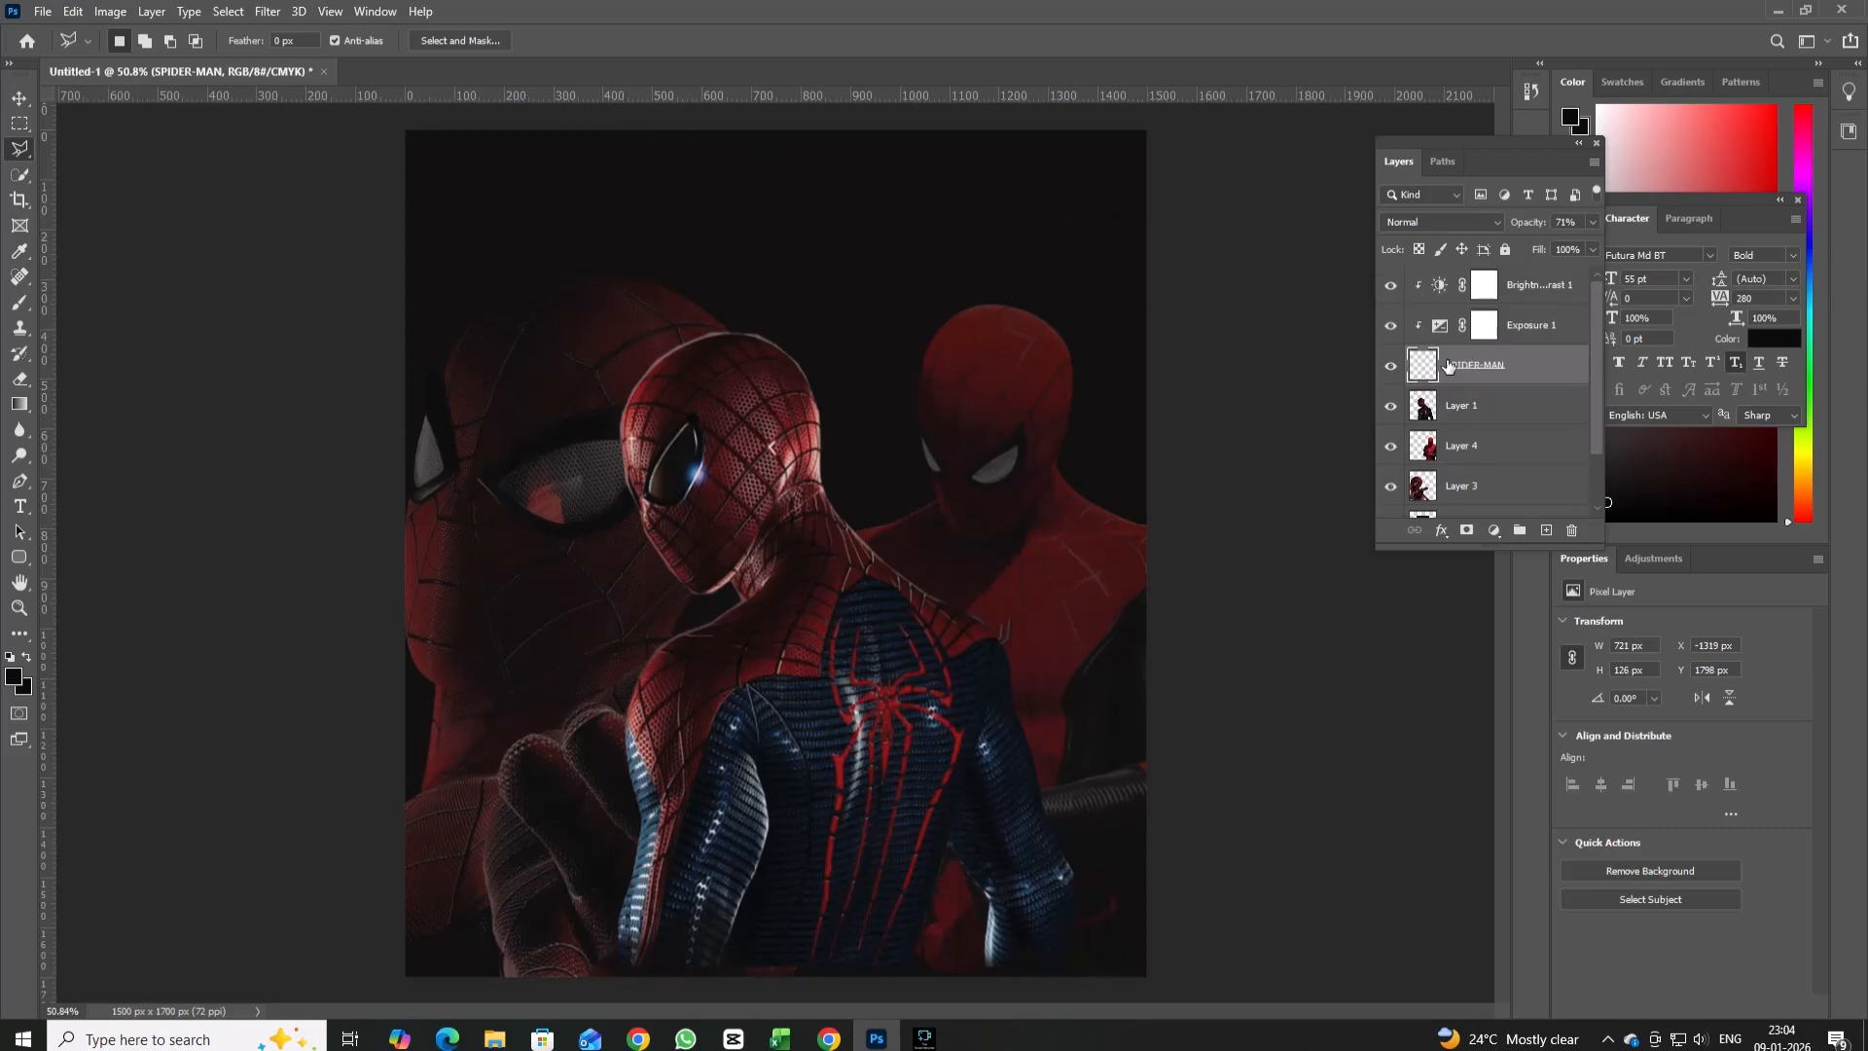
{"action": "left_click", "coordinate": [1546, 530]}
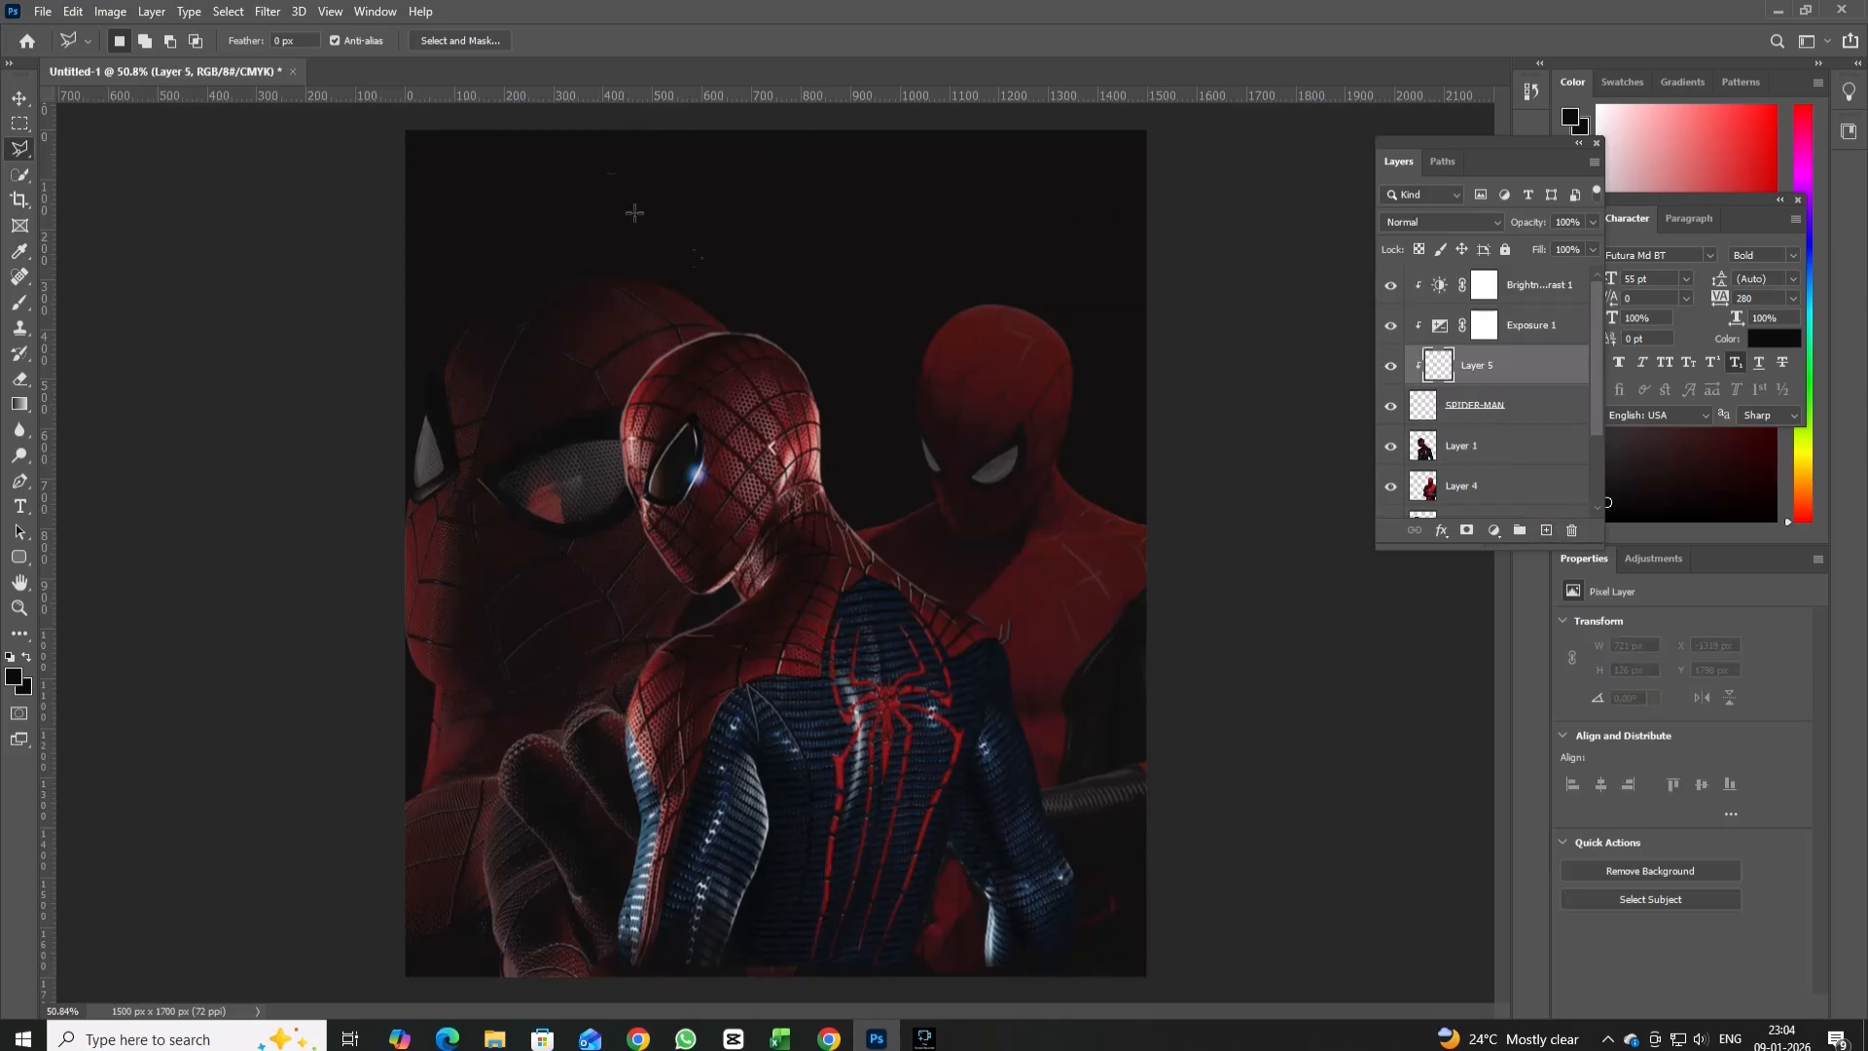
{"action": "left_click", "coordinate": [628, 132]}
{"action": "left_click", "coordinate": [397, 814]}
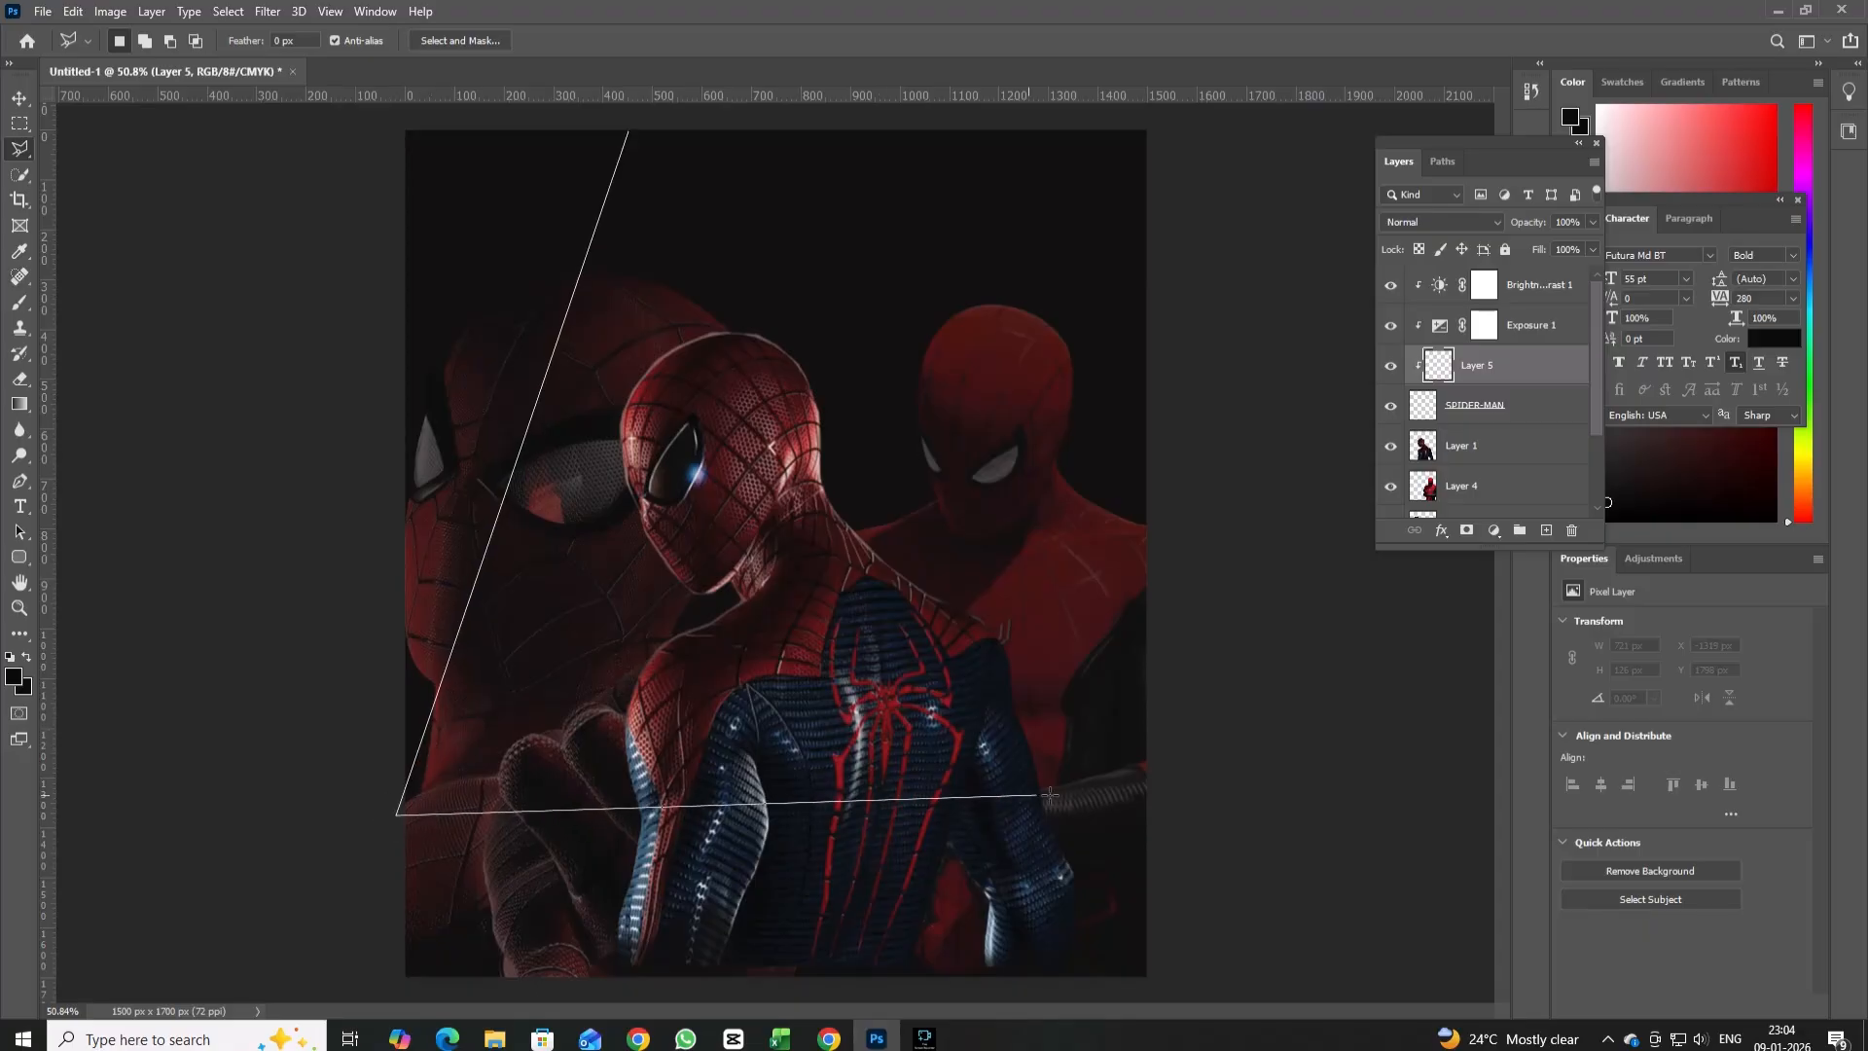
{"action": "left_click", "coordinate": [1144, 815]}
{"action": "left_click", "coordinate": [951, 131]}
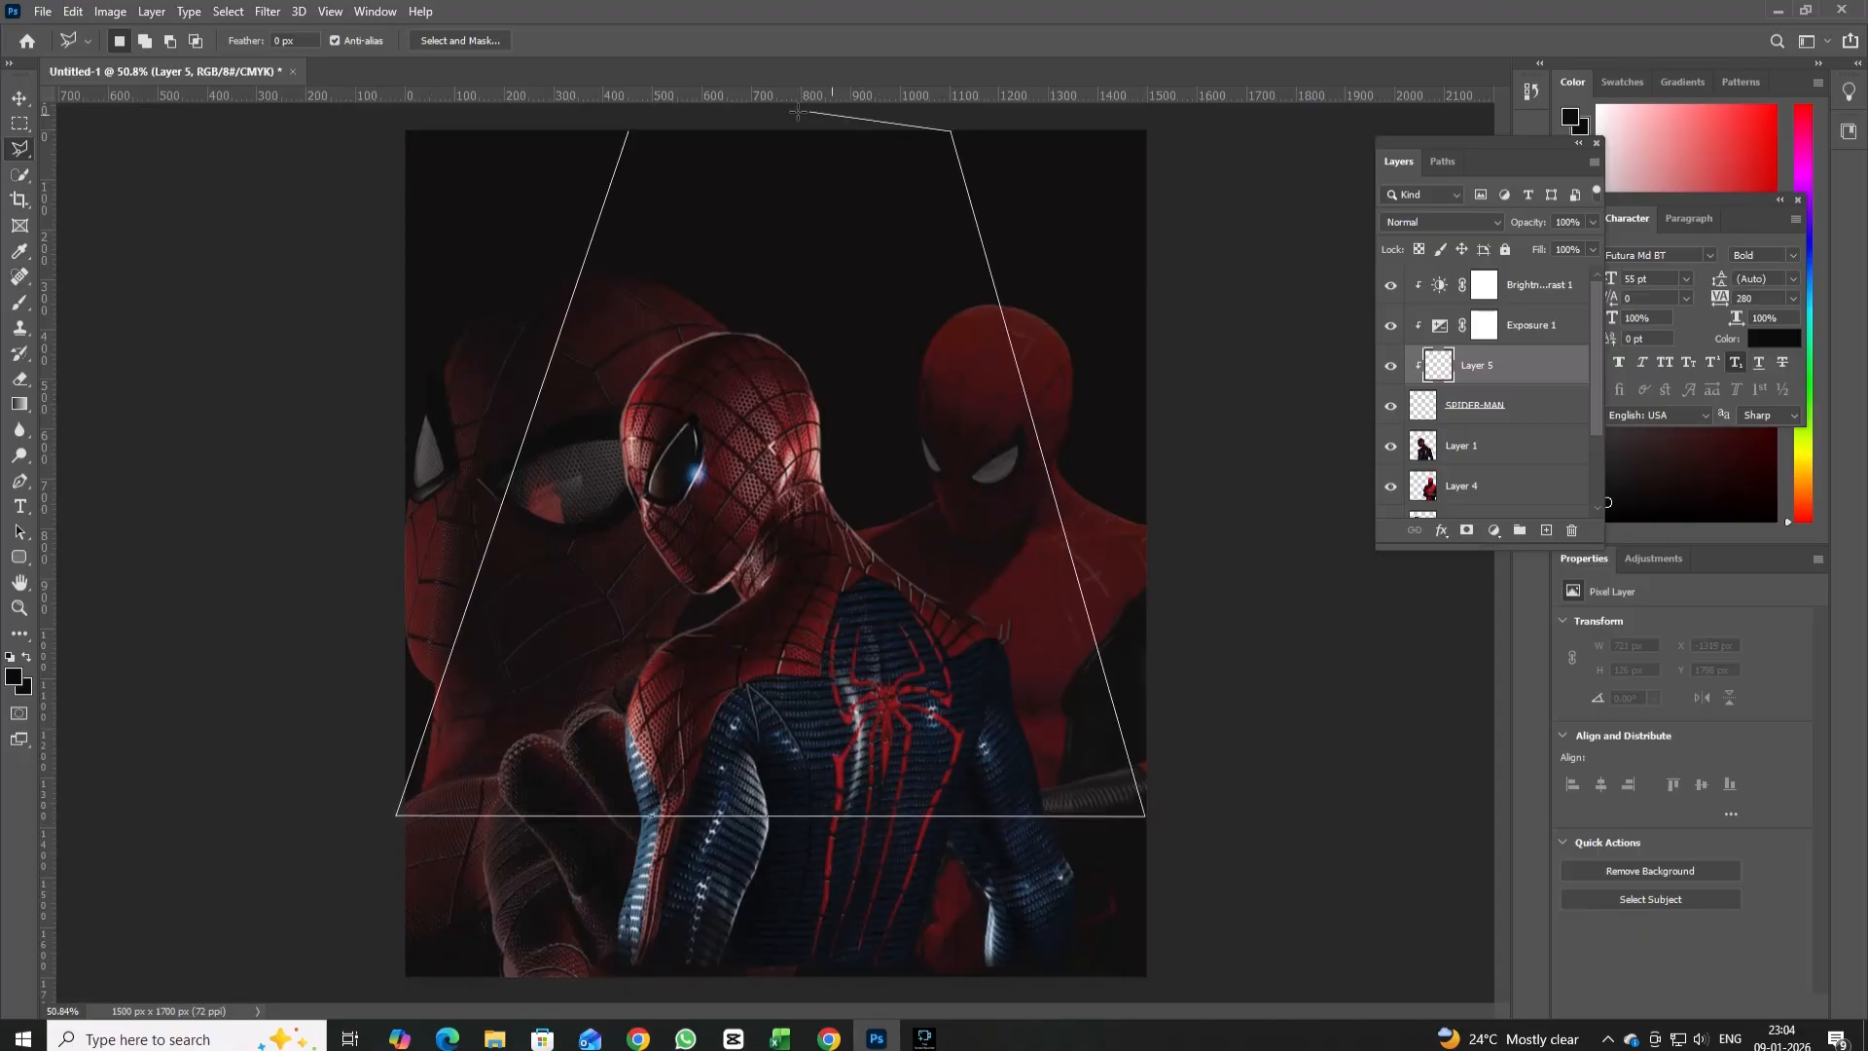
{"action": "left_click", "coordinate": [630, 139]}
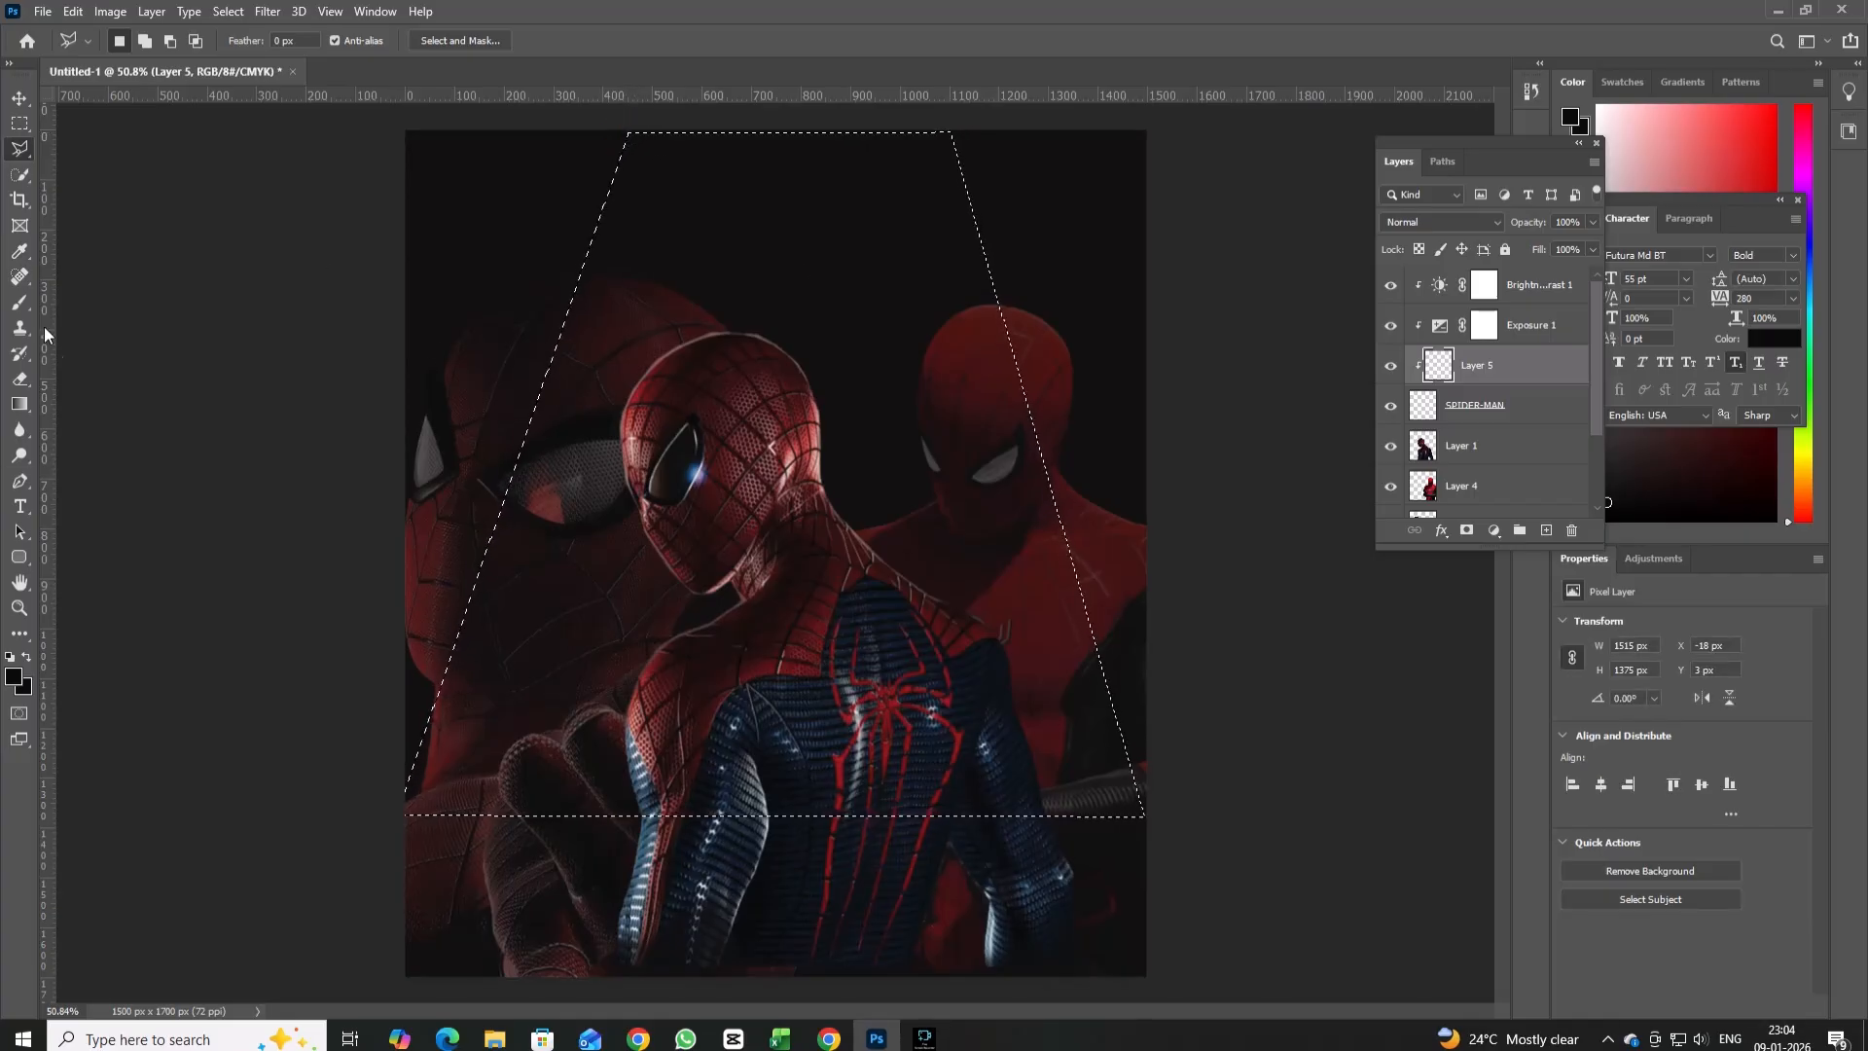
Fill the trapezoid selection on the new layer with a red-to-transparent gradient running downward from the top edge.
{"action": "left_click", "coordinate": [20, 404]}
{"action": "left_click_drag", "start_coordinate": [797, 150], "coordinate": [800, 589]}
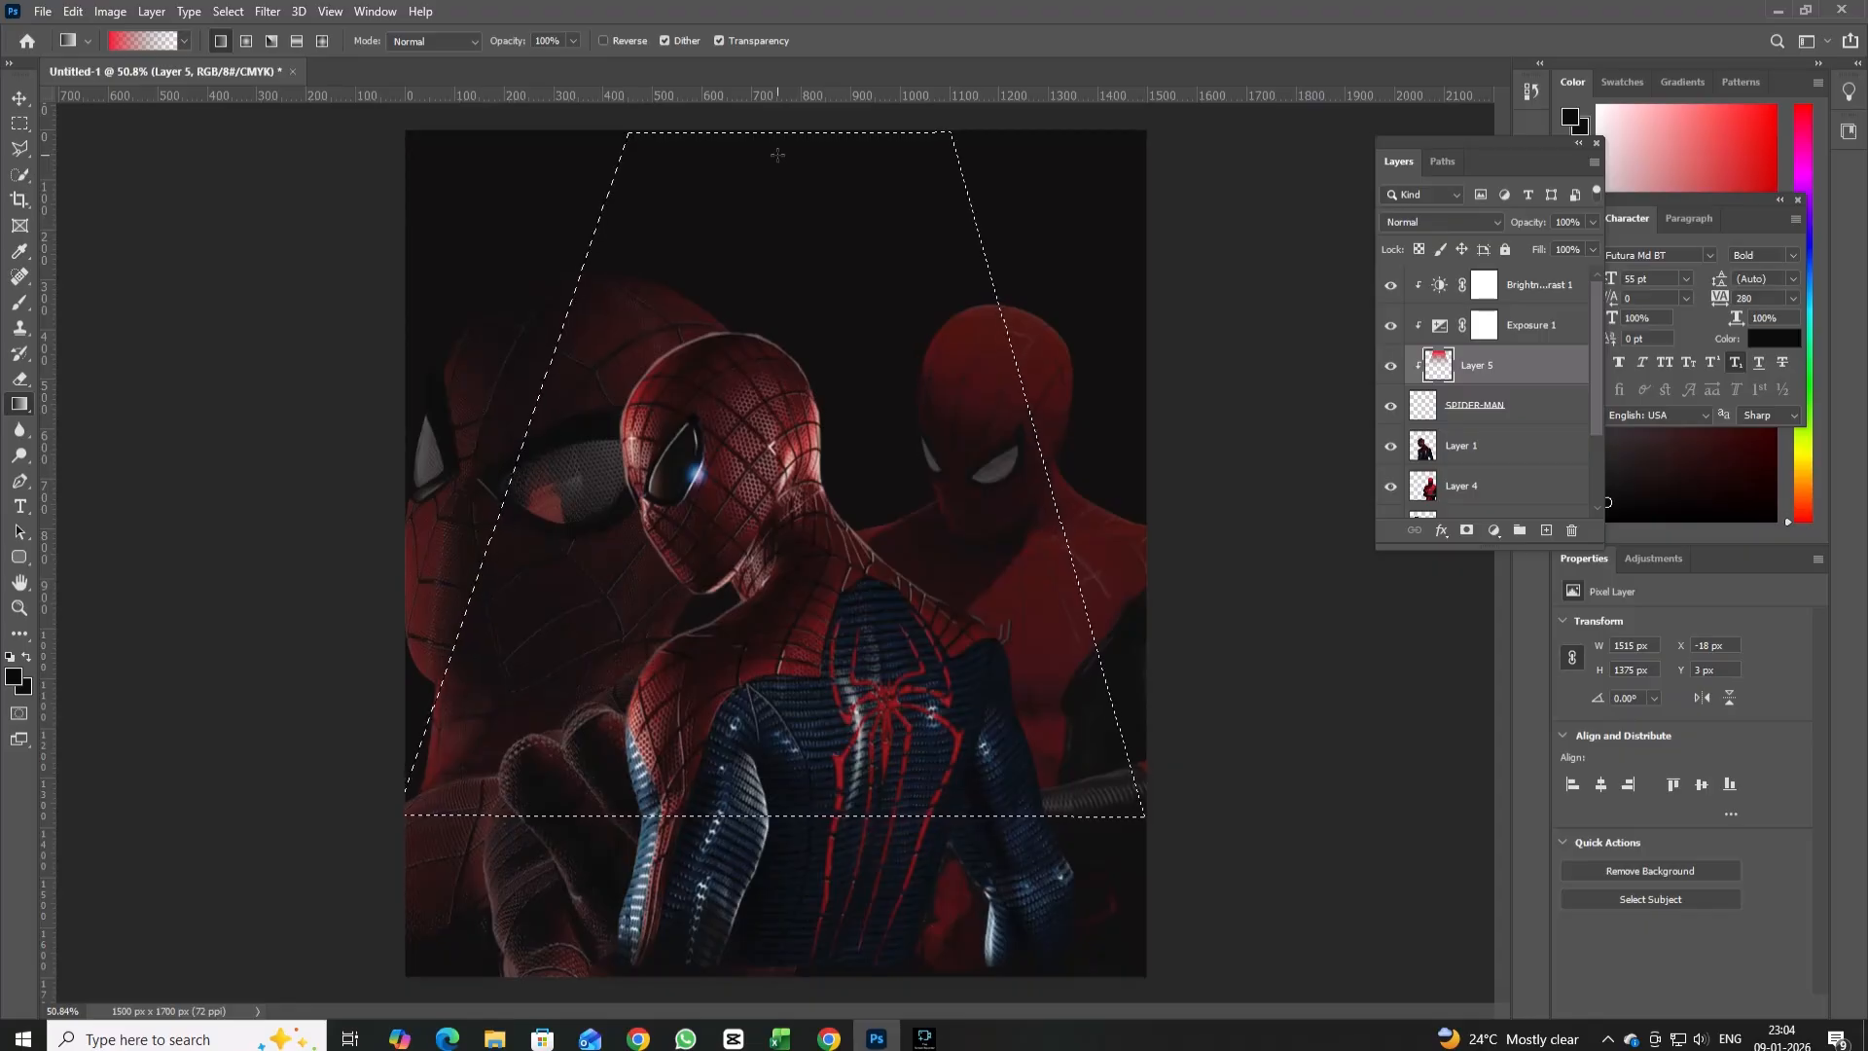
{"action": "left_click_drag", "start_coordinate": [777, 154], "coordinate": [742, 790]}
Move the red beam layer beneath the SPIDER-MAN title layer, clear the selection, and lower the beam's opacity to 47%.
{"action": "left_click_drag", "start_coordinate": [1513, 373], "coordinate": [1510, 438]}
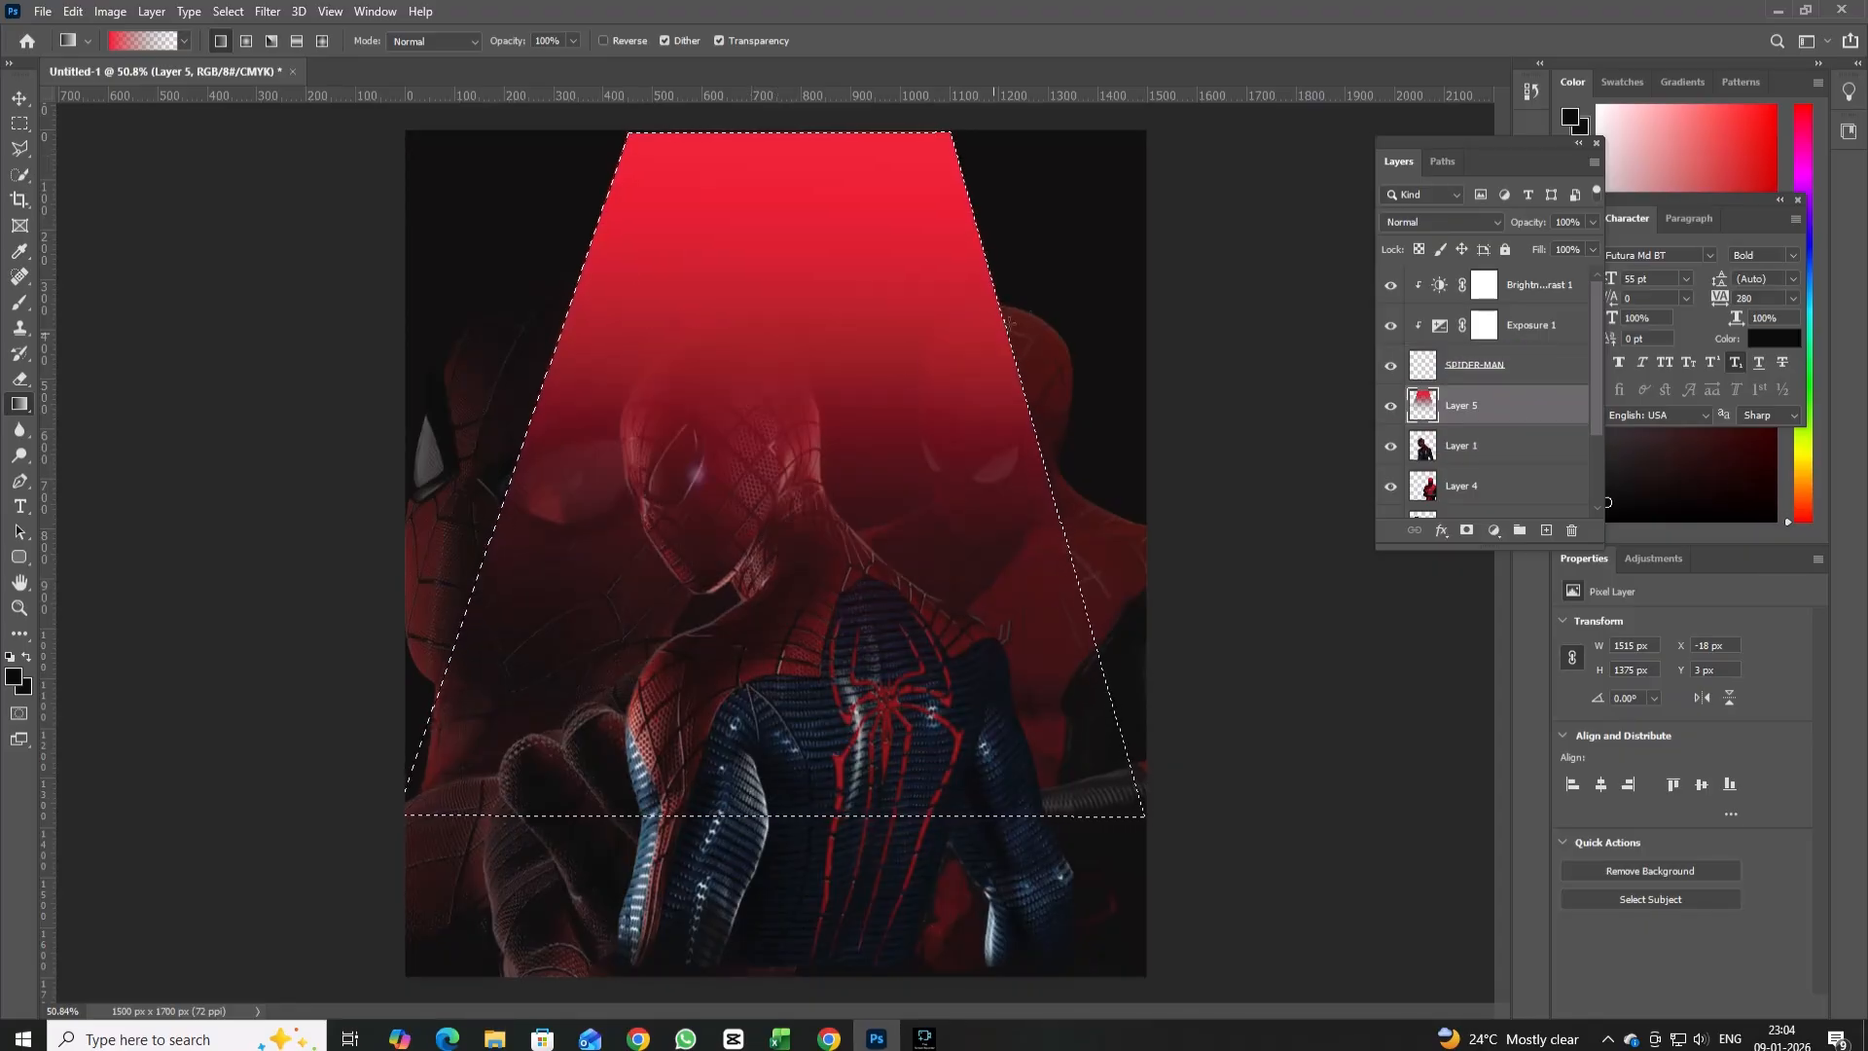
{"action": "key", "text": "ctrl+d"}
{"action": "left_click_drag", "start_coordinate": [1568, 253], "coordinate": [1543, 255]}
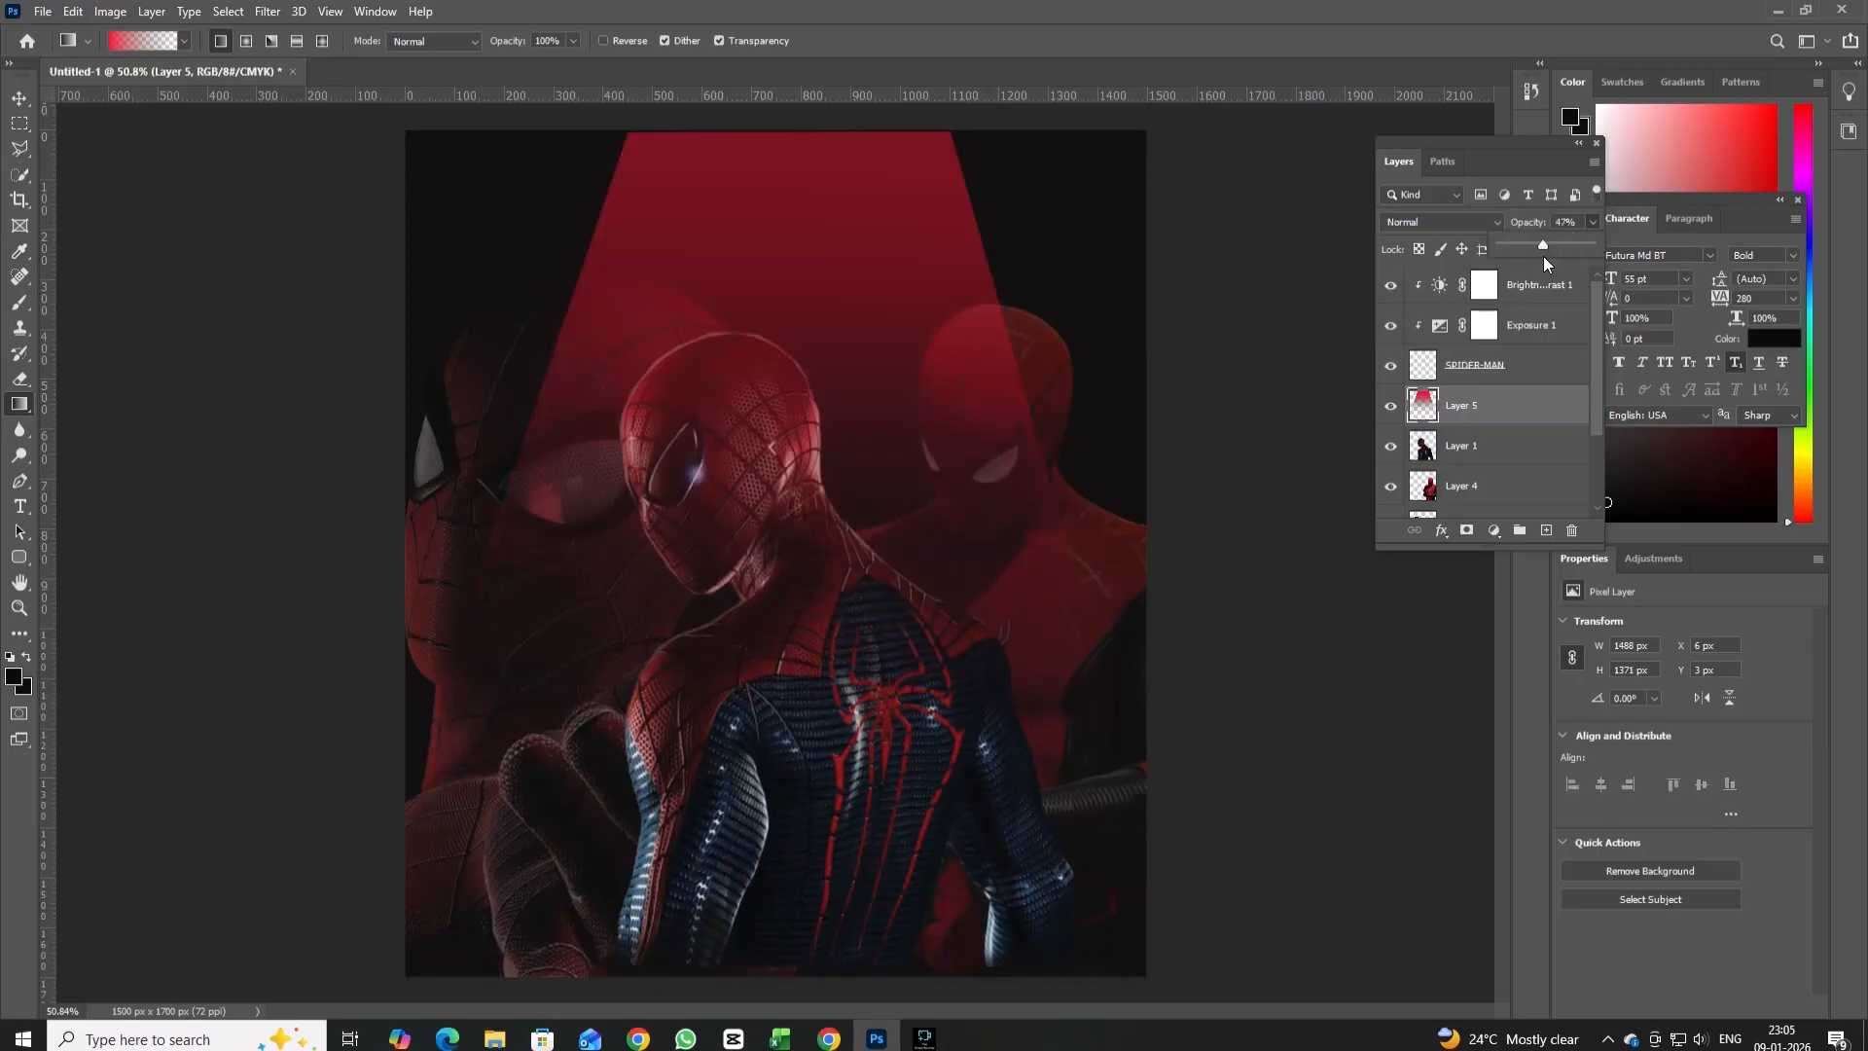
Start a Field Blur on the red beam layer and add blur pins along its top, both edges and lower sides.
{"action": "left_click", "coordinate": [268, 12]}
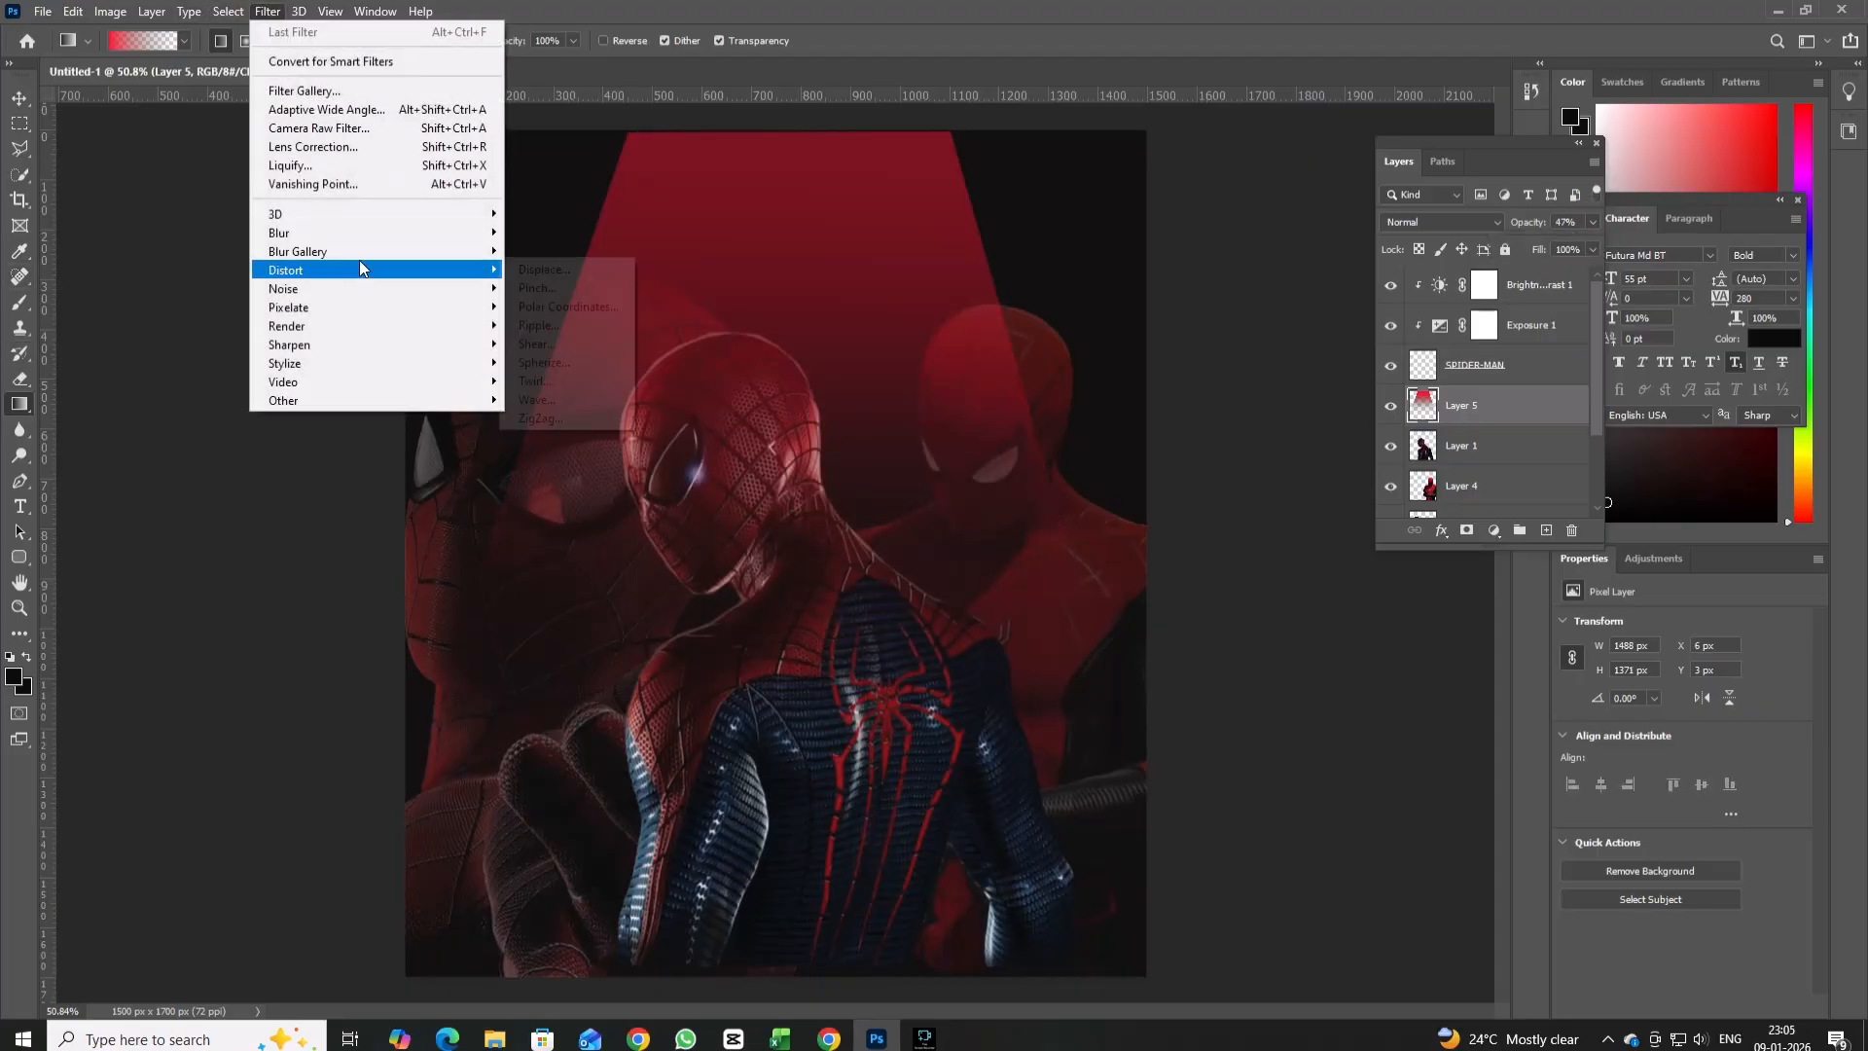
{"action": "mouse_move", "coordinate": [371, 259]}
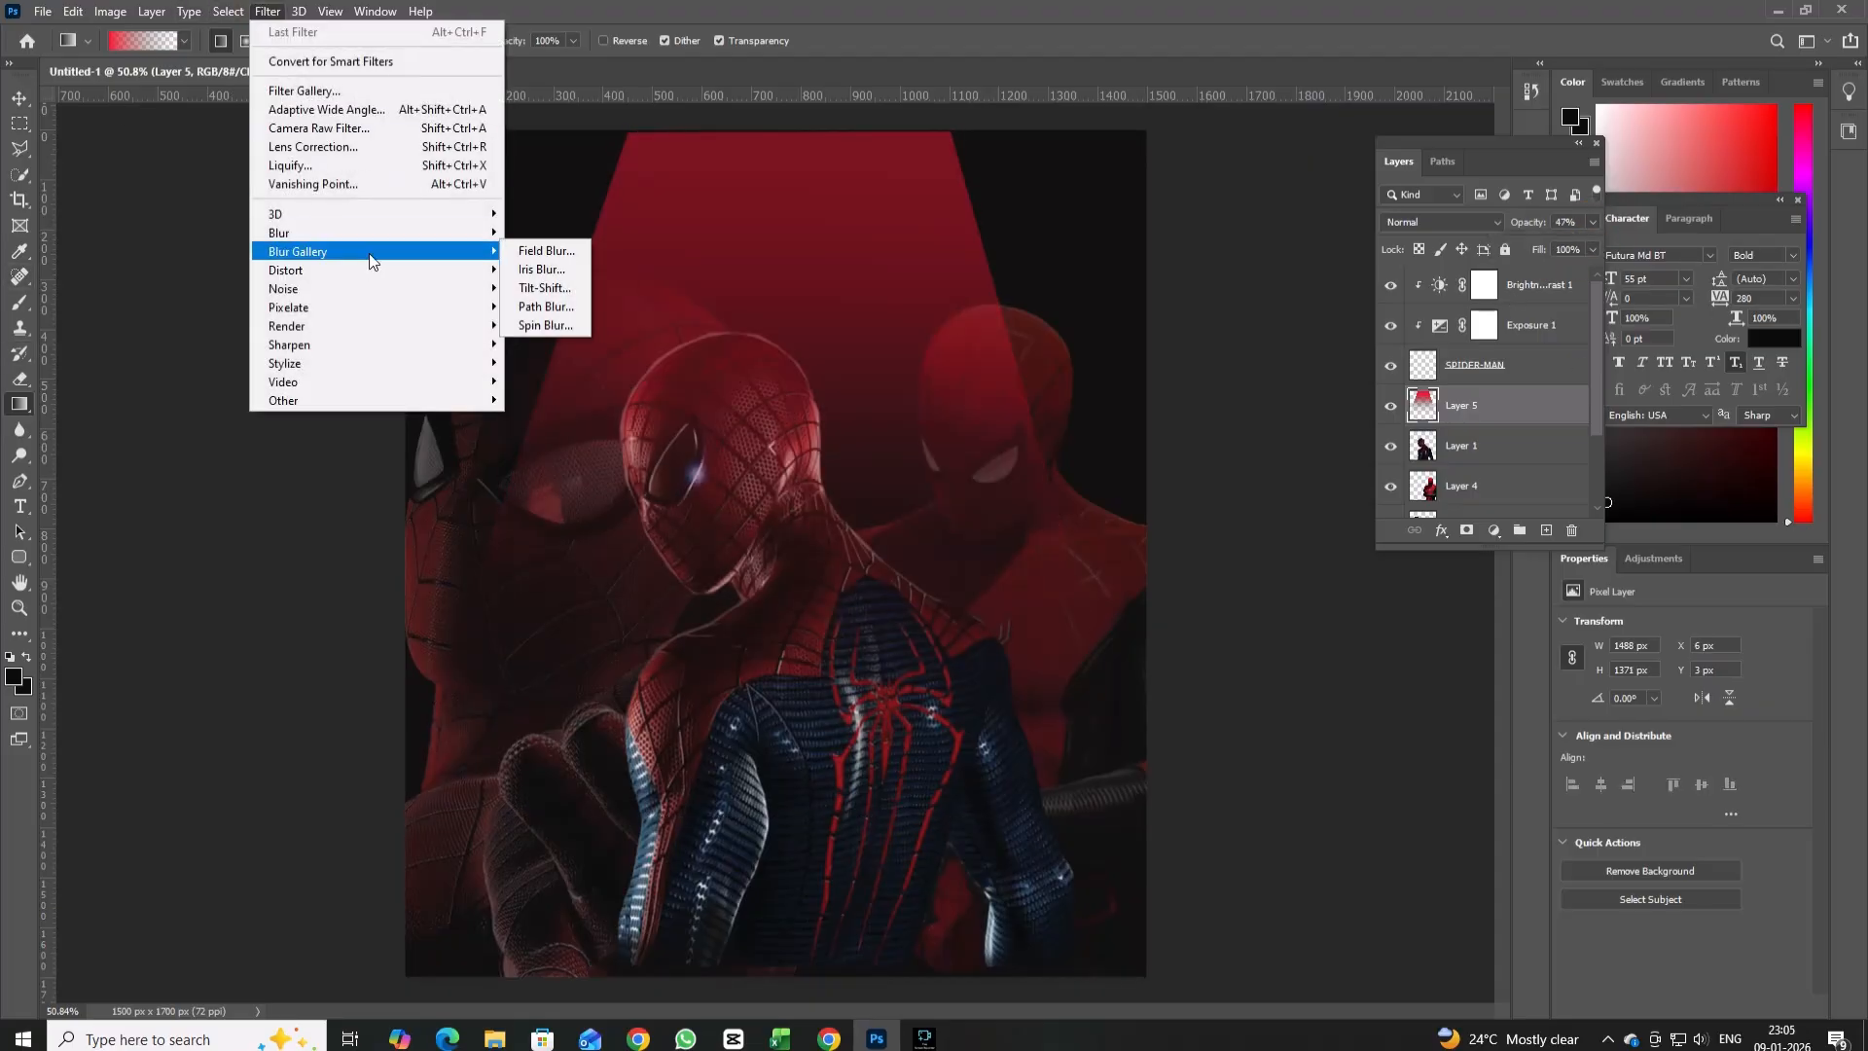
{"action": "left_click", "coordinate": [545, 251]}
{"action": "left_click", "coordinate": [640, 260]}
{"action": "left_click", "coordinate": [983, 264]}
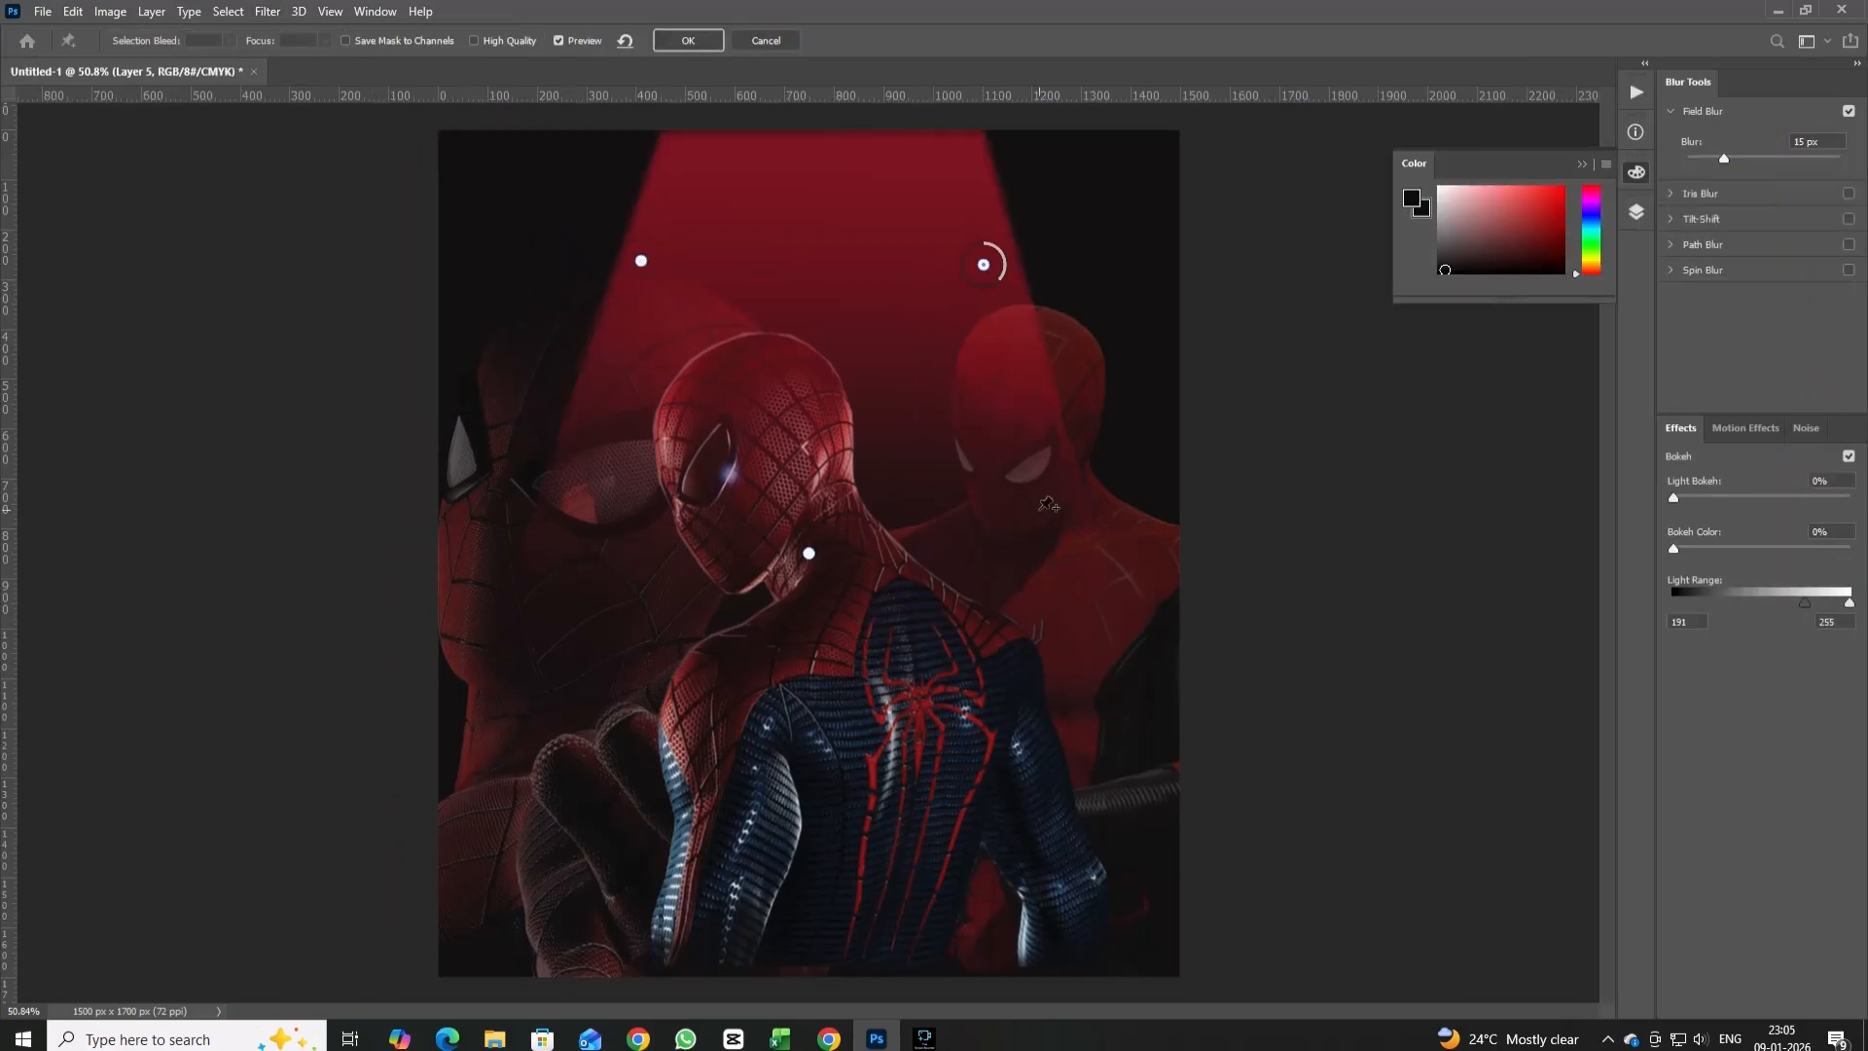
{"action": "left_click", "coordinate": [1039, 510]}
{"action": "left_click", "coordinate": [591, 585]}
{"action": "left_click", "coordinate": [822, 182]}
Increase the blur at the pins until the beam's edges look soft, and apply the Field Blur.
{"action": "left_click", "coordinate": [1706, 159]}
{"action": "left_click", "coordinate": [984, 265]}
{"action": "left_click", "coordinate": [1787, 158]}
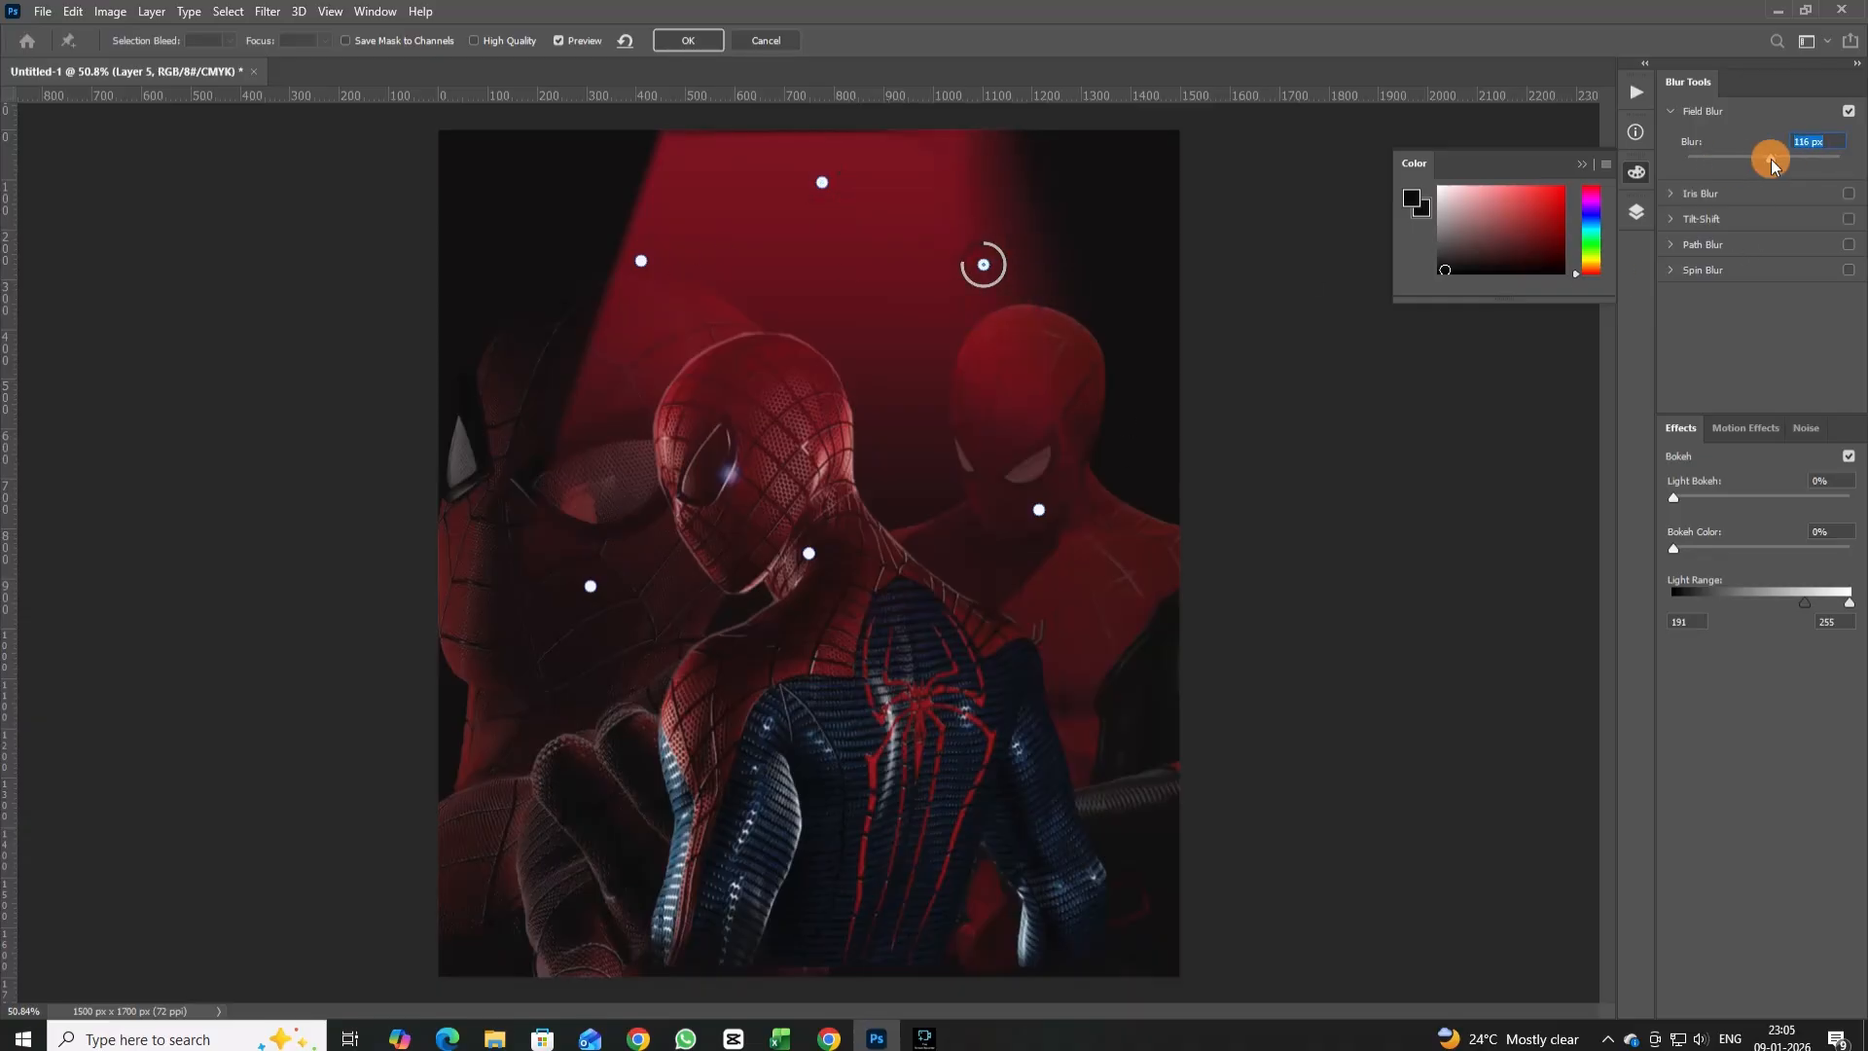
{"action": "left_click", "coordinate": [658, 261]}
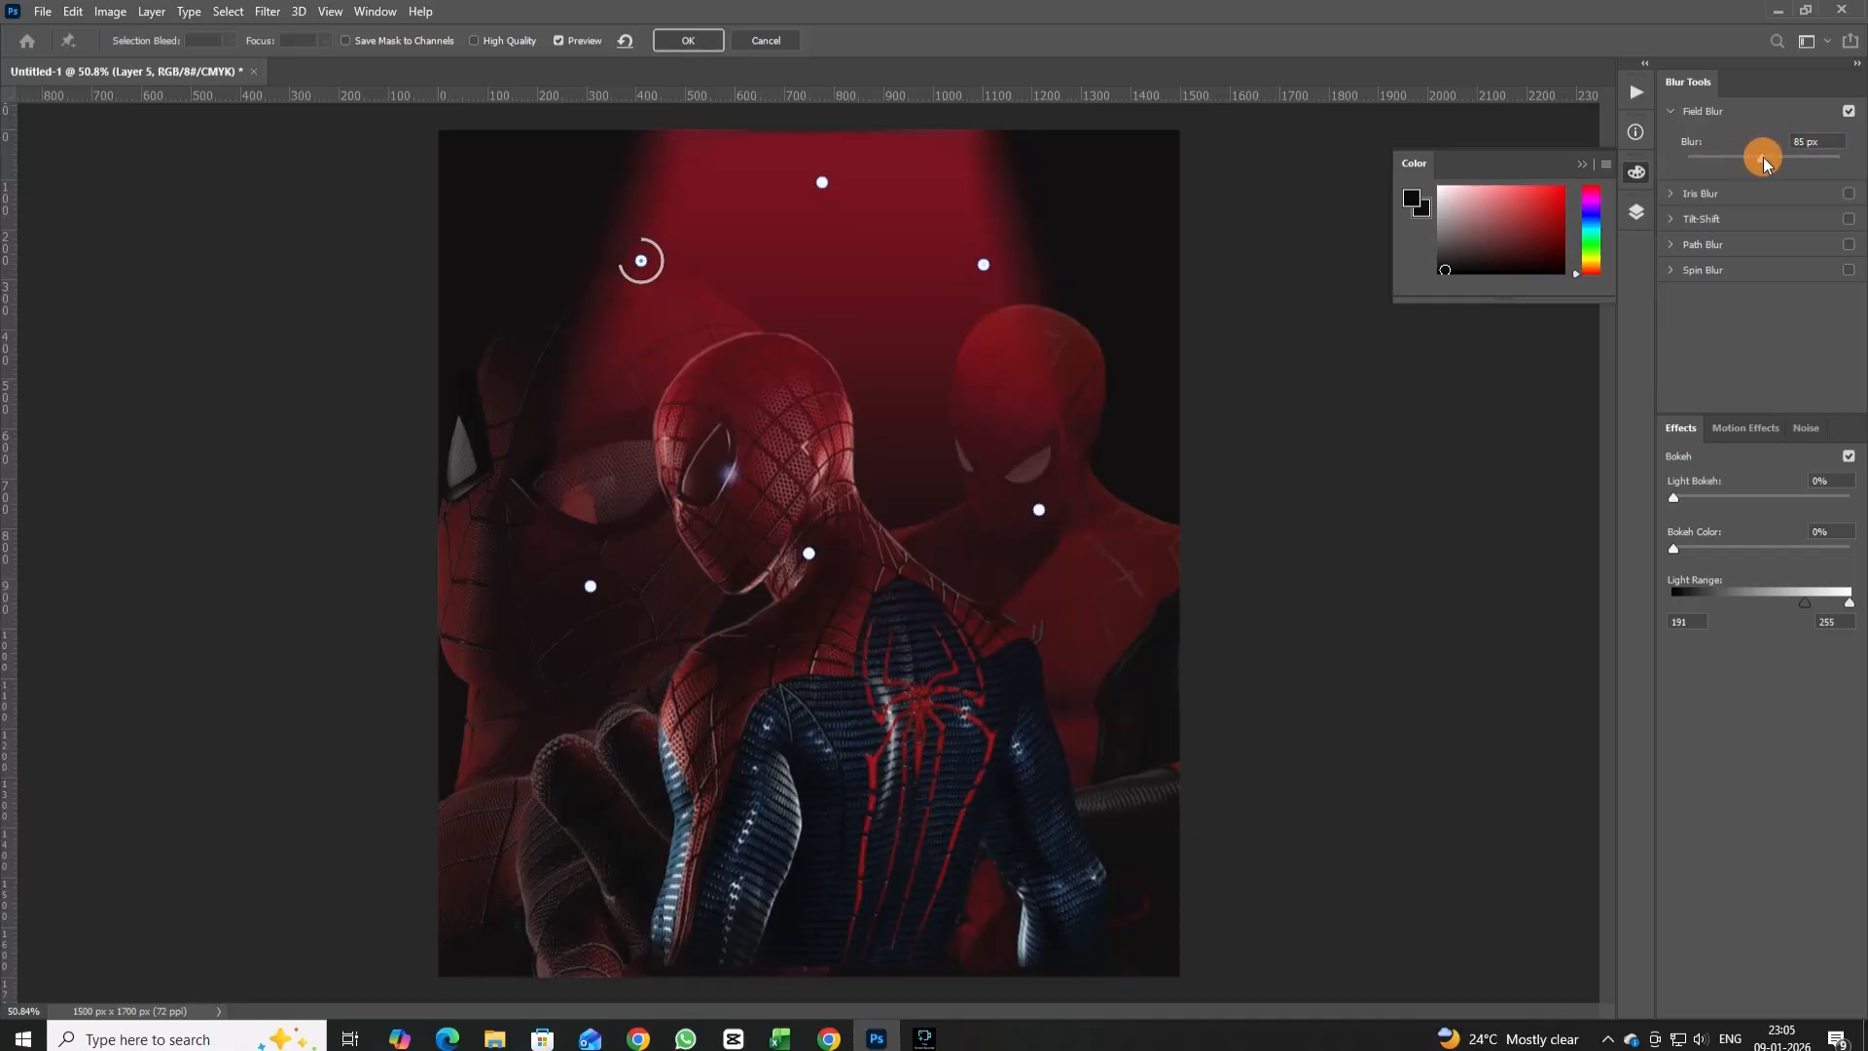
{"action": "left_click", "coordinate": [1039, 509]}
{"action": "left_click", "coordinate": [594, 588]}
{"action": "left_click", "coordinate": [820, 184]}
{"action": "left_click", "coordinate": [681, 40]}
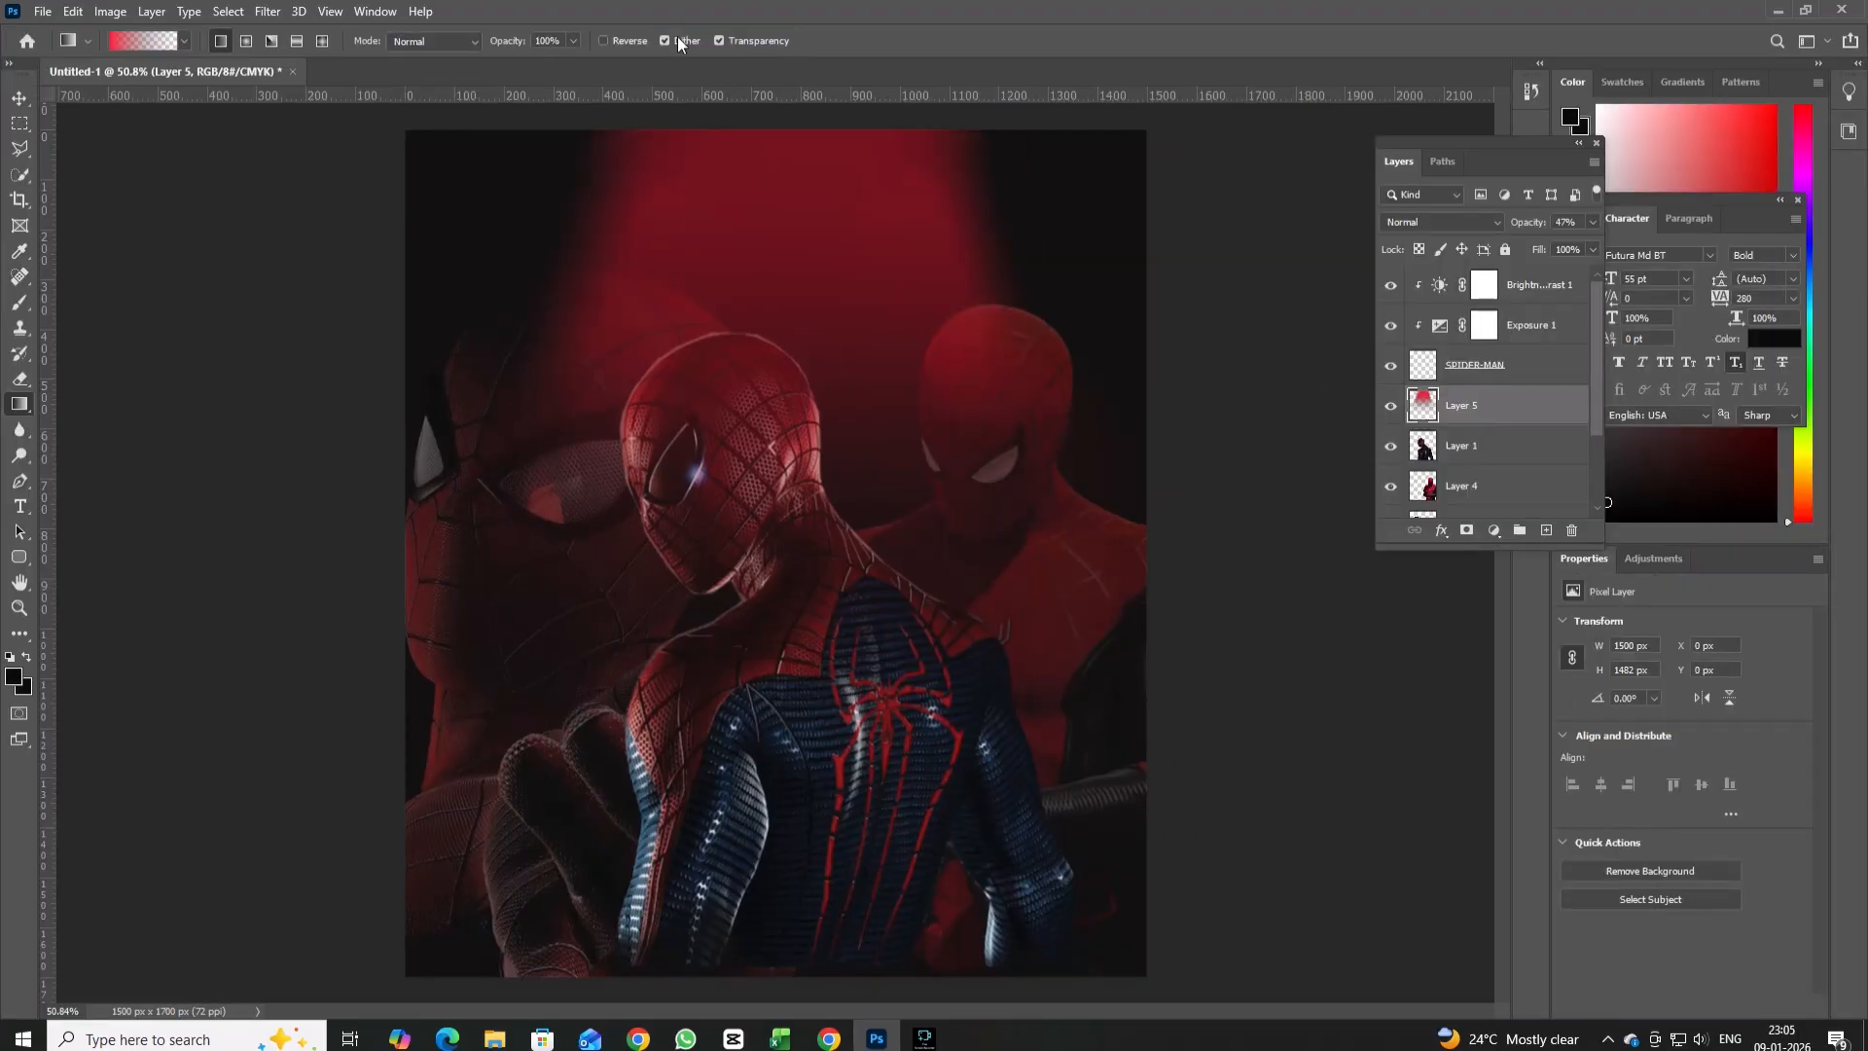
Move the blurred red beam layer beneath Layer 3 so the light falls behind all three figures.
{"action": "scroll", "coordinate": [1475, 408], "scroll_direction": "down", "scroll_amount": 2}
{"action": "left_click_drag", "start_coordinate": [1484, 321], "coordinate": [1478, 472]}
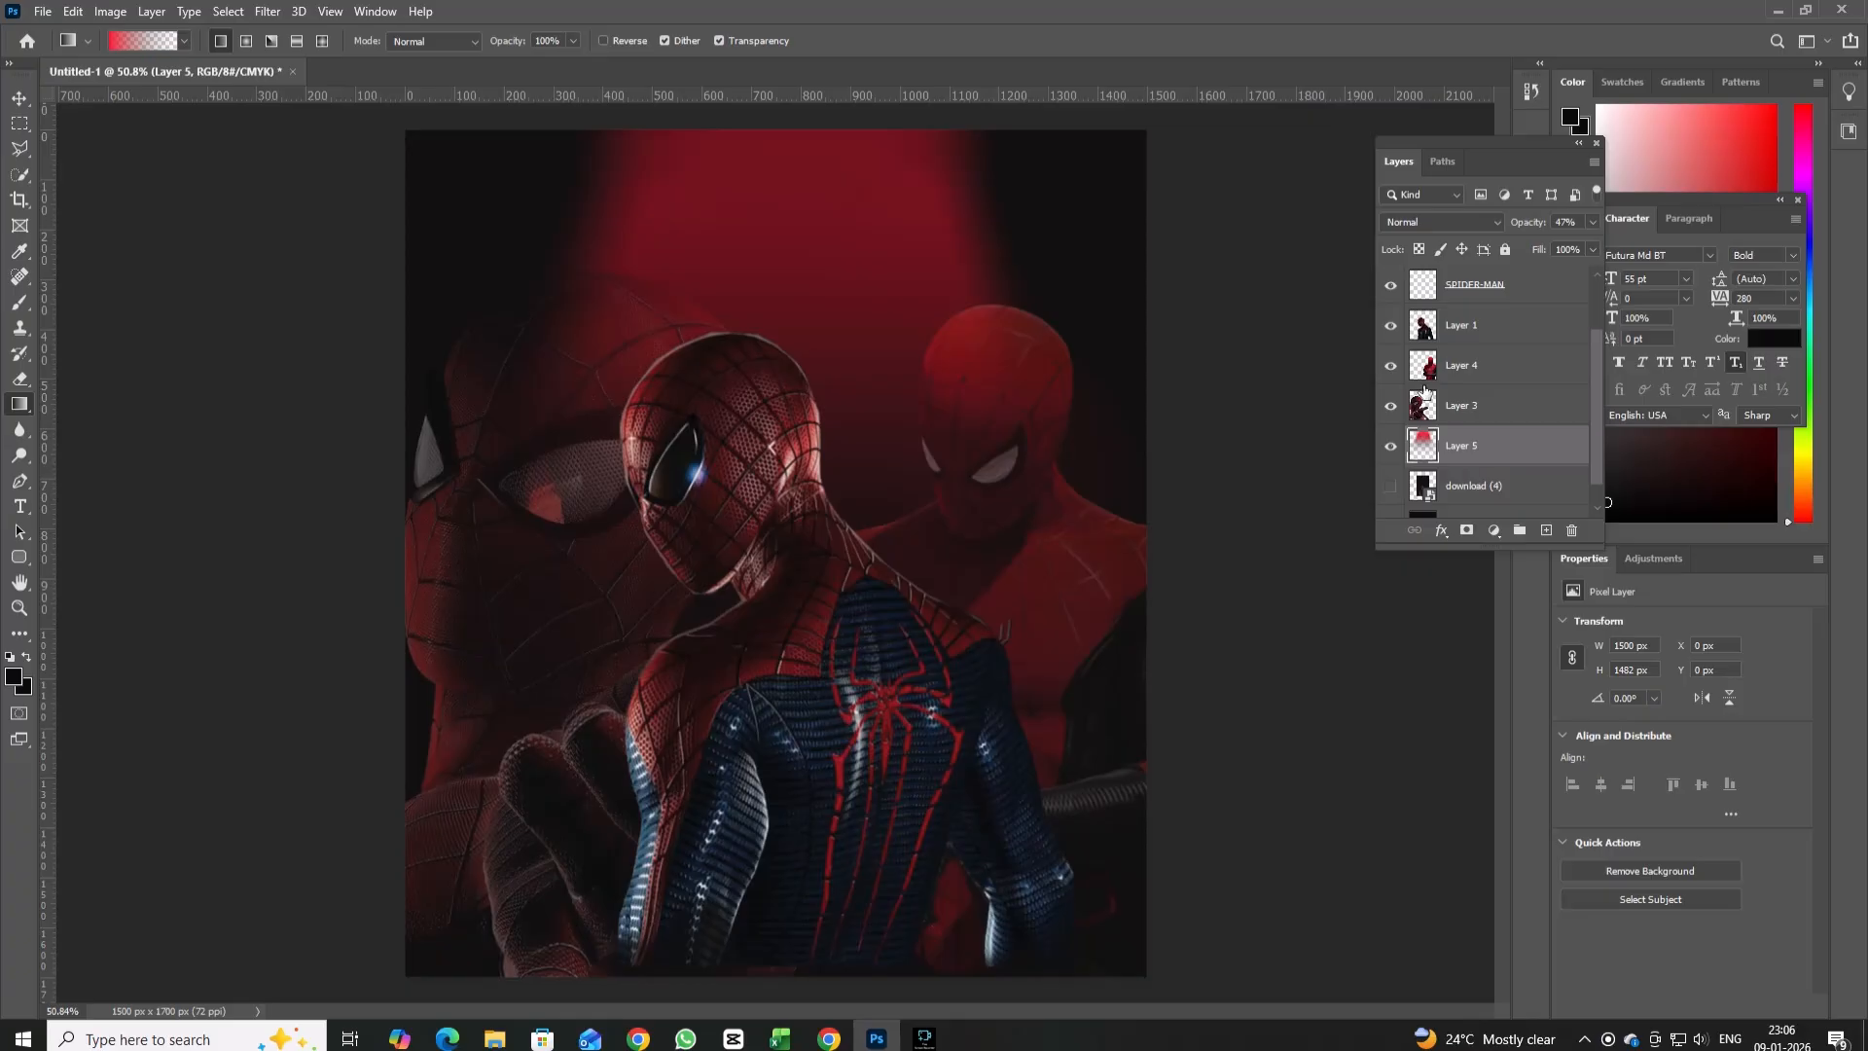
{"action": "scroll", "coordinate": [1426, 389], "scroll_direction": "up", "scroll_amount": 2}
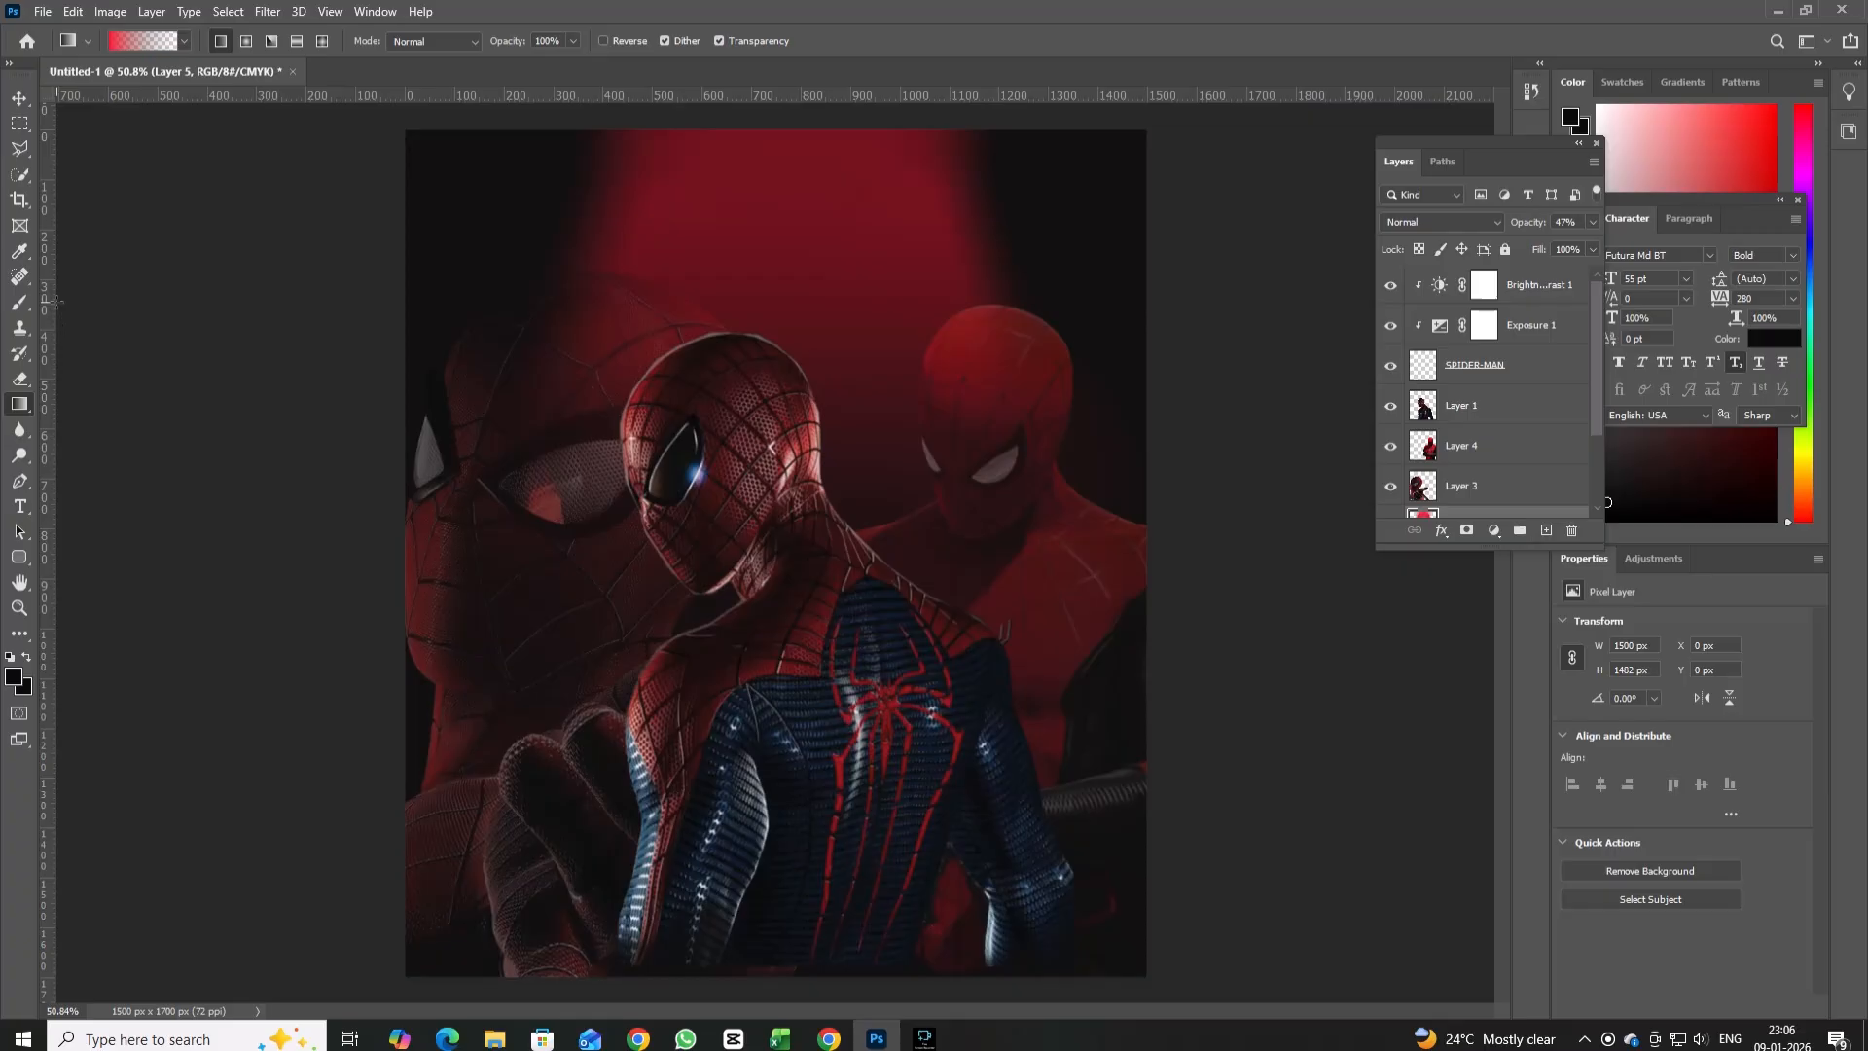
Add a white text layer reading SPIDER-MAN near the poster's upper corner, above the large faded face.
{"action": "left_click", "coordinate": [20, 506]}
{"action": "left_click", "coordinate": [535, 196]}
{"action": "left_click", "coordinate": [778, 40]}
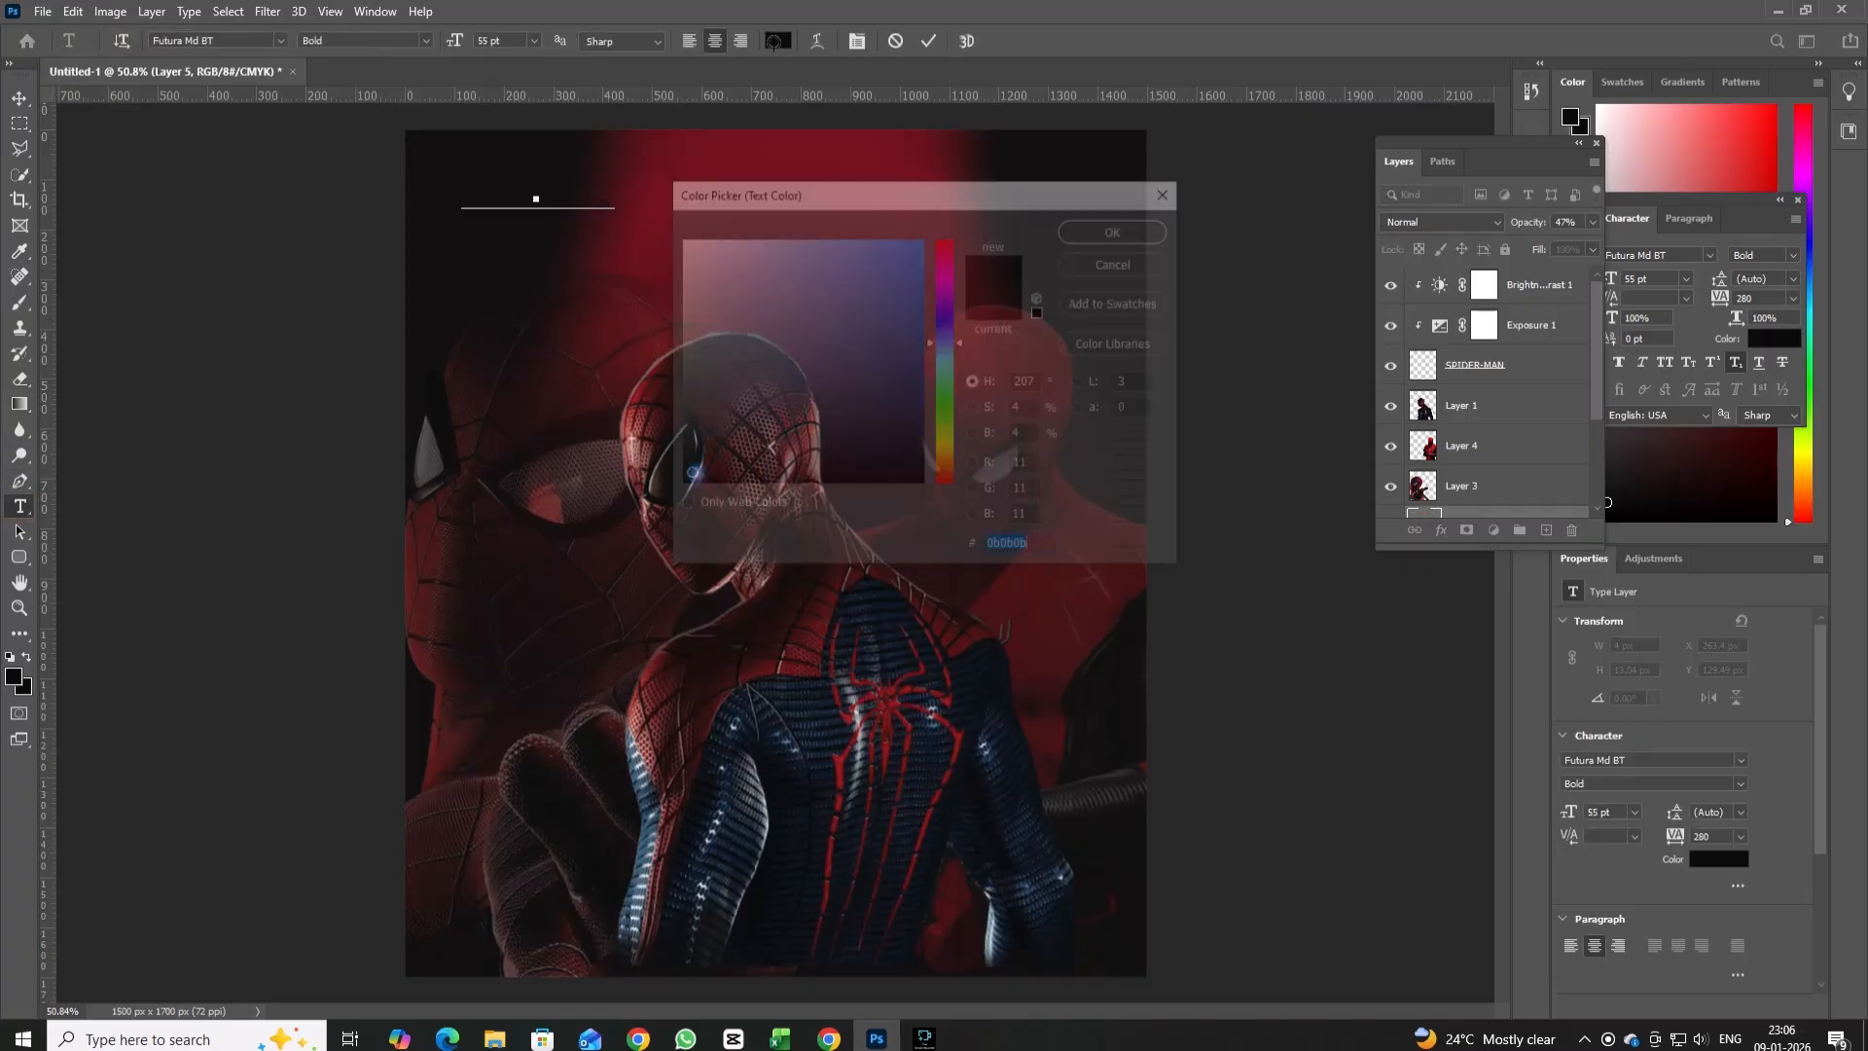
{"action": "left_click", "coordinate": [684, 246]}
{"action": "left_click", "coordinate": [1099, 230]}
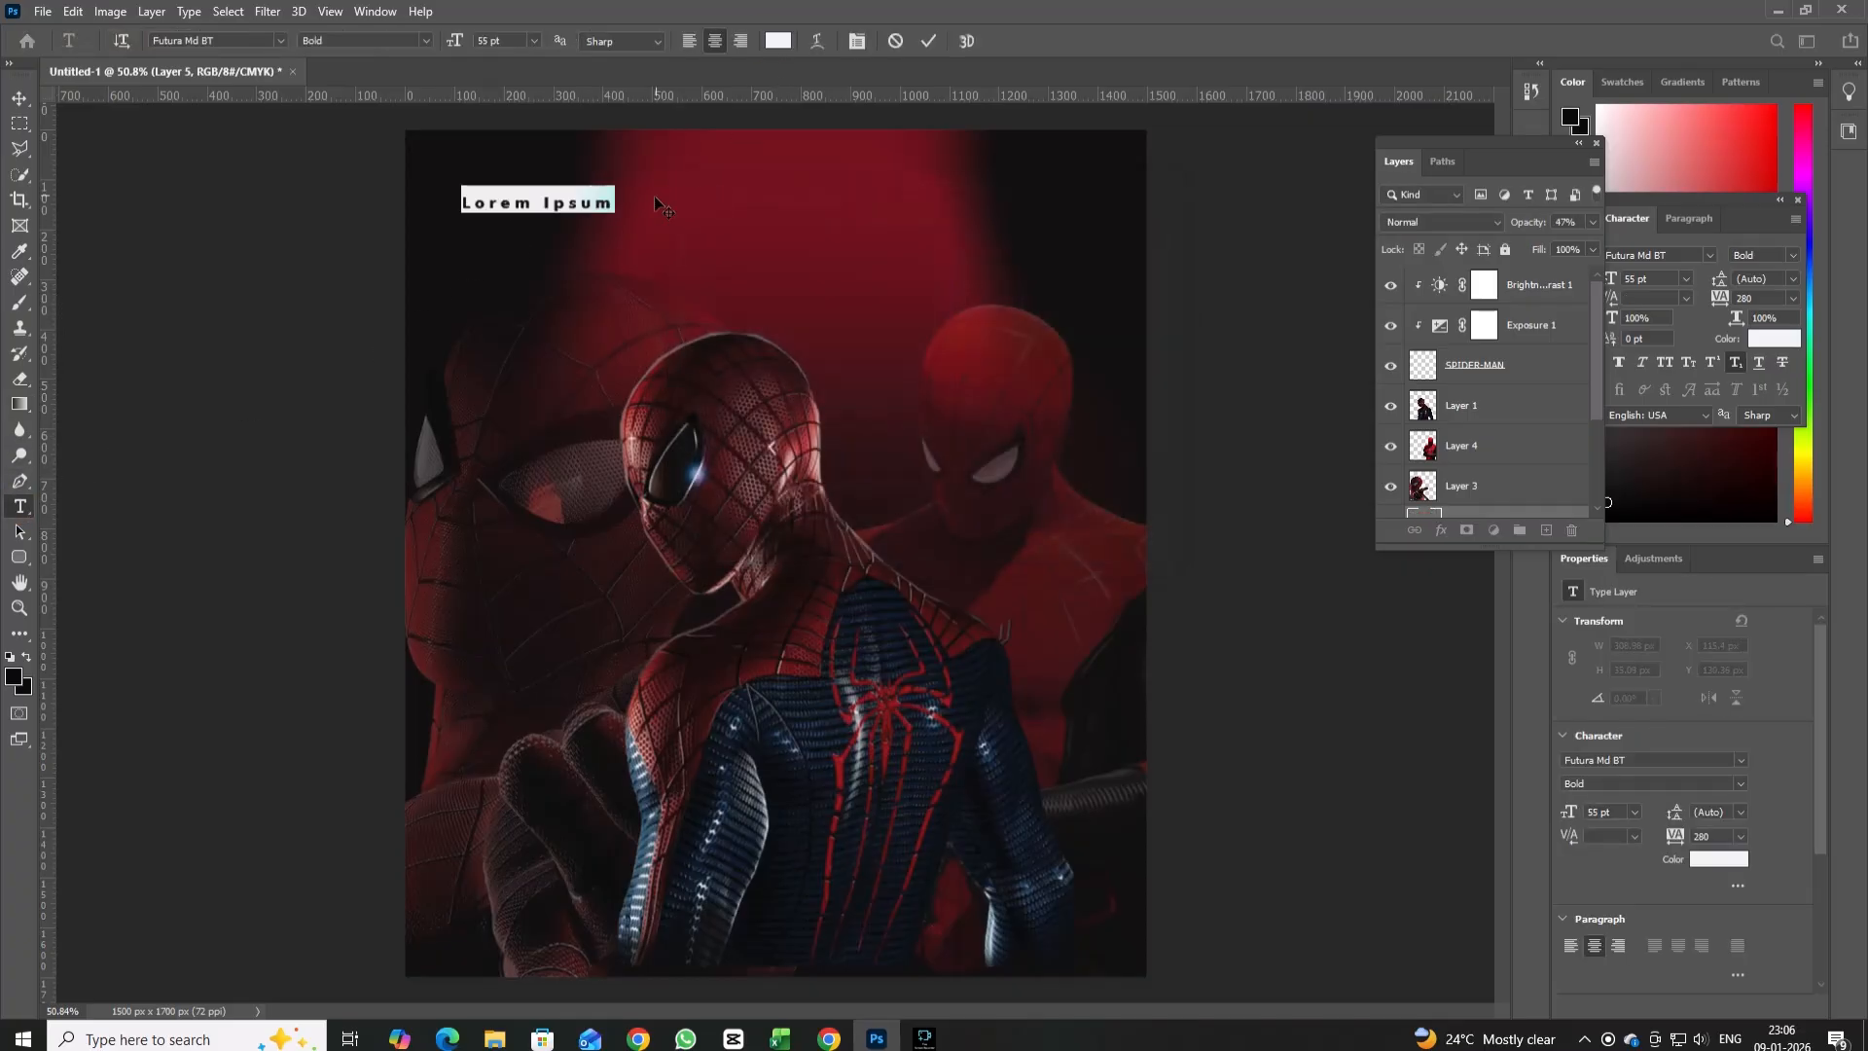
{"action": "key", "text": "BackSpace"}
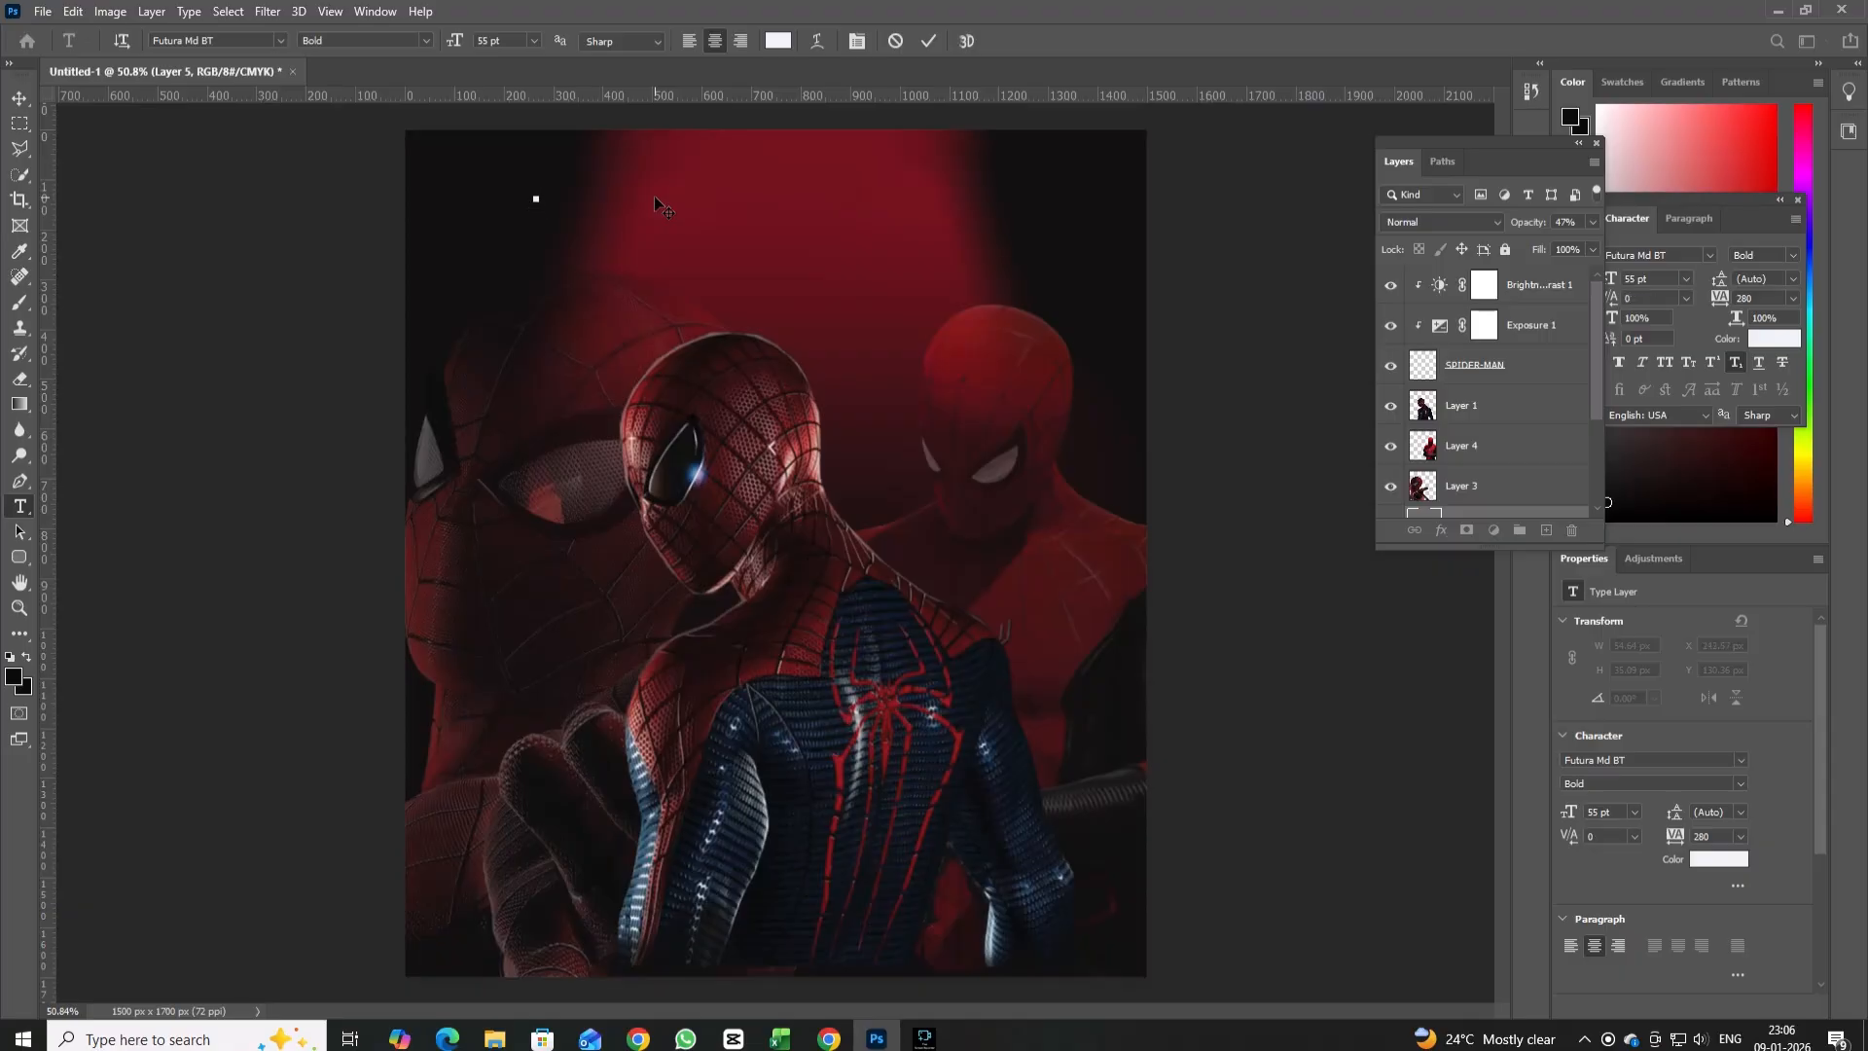
{"action": "type", "text": "SPIDER-MAN"}
{"action": "left_click", "coordinate": [18, 98]}
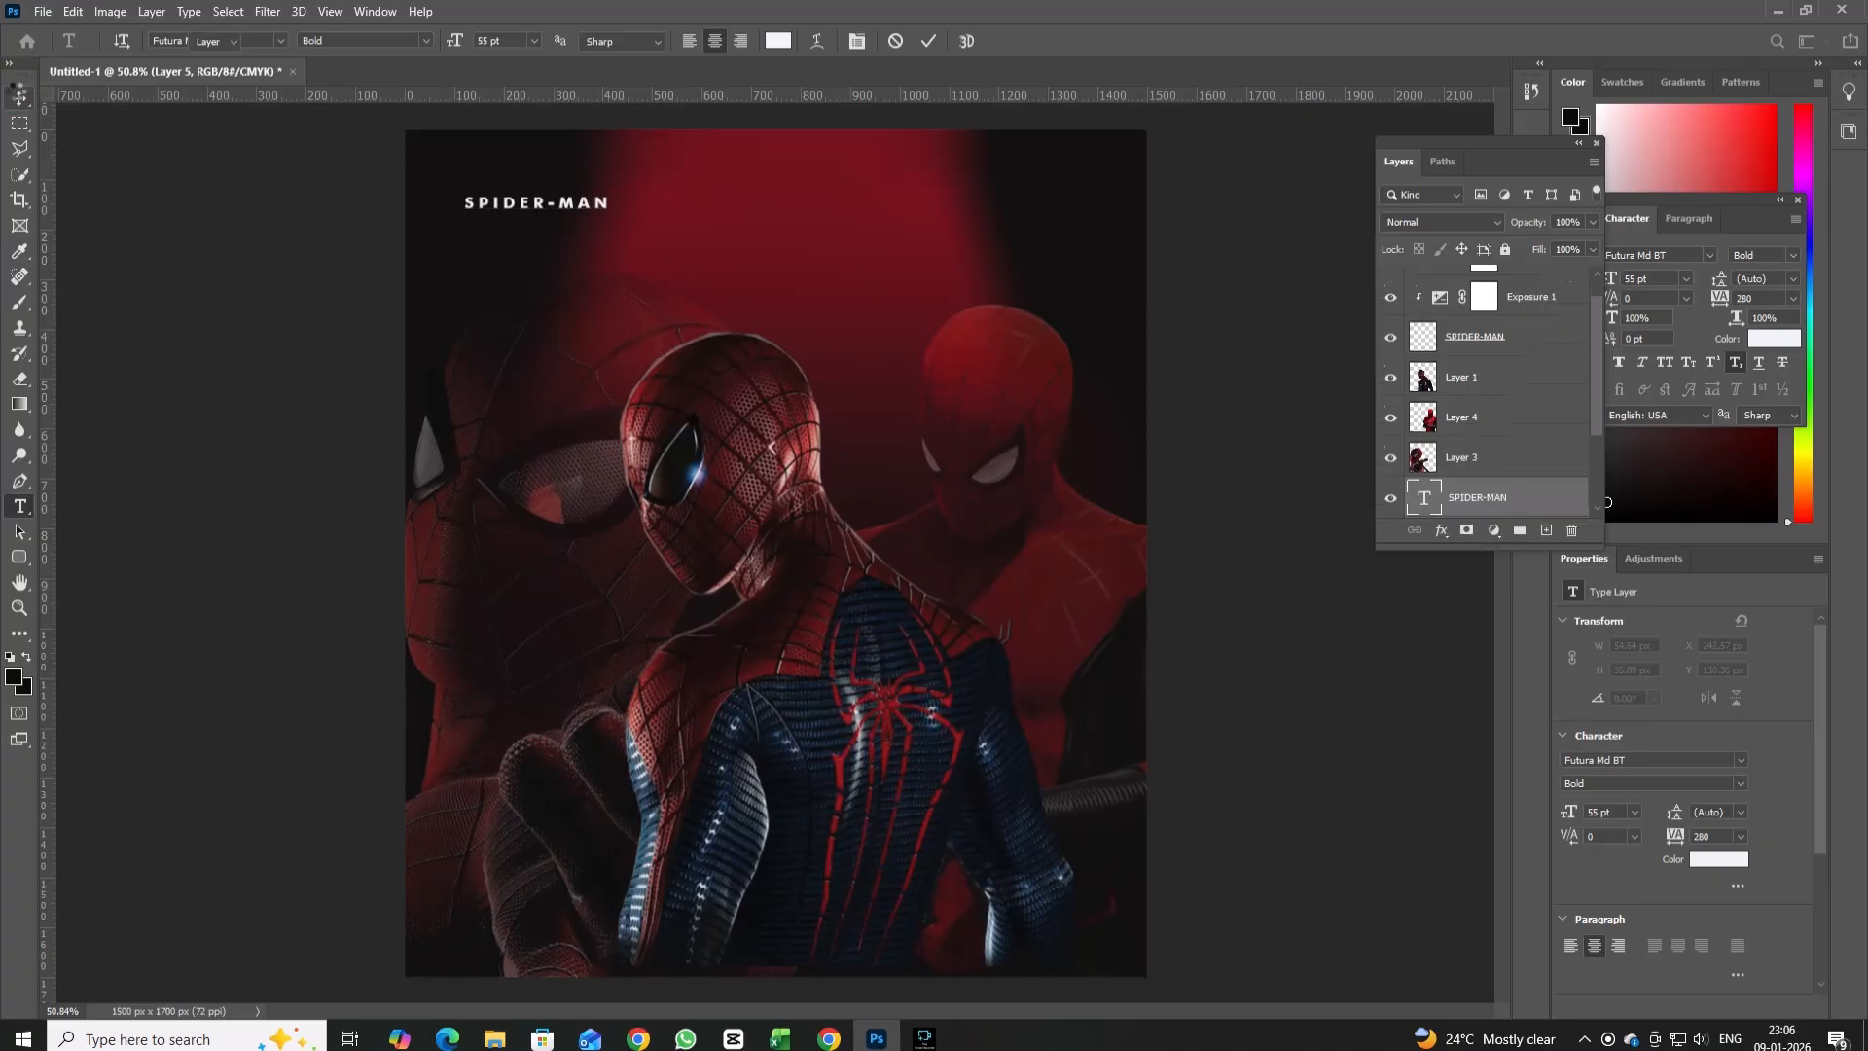
Scale the white SPIDER-MAN text to about 441% and centre it across the top of the poster.
{"action": "key", "text": "ctrl+t"}
{"action": "left_click_drag", "start_coordinate": [614, 193], "coordinate": [1111, 154]}
{"action": "left_click_drag", "start_coordinate": [1087, 174], "coordinate": [1074, 232]}
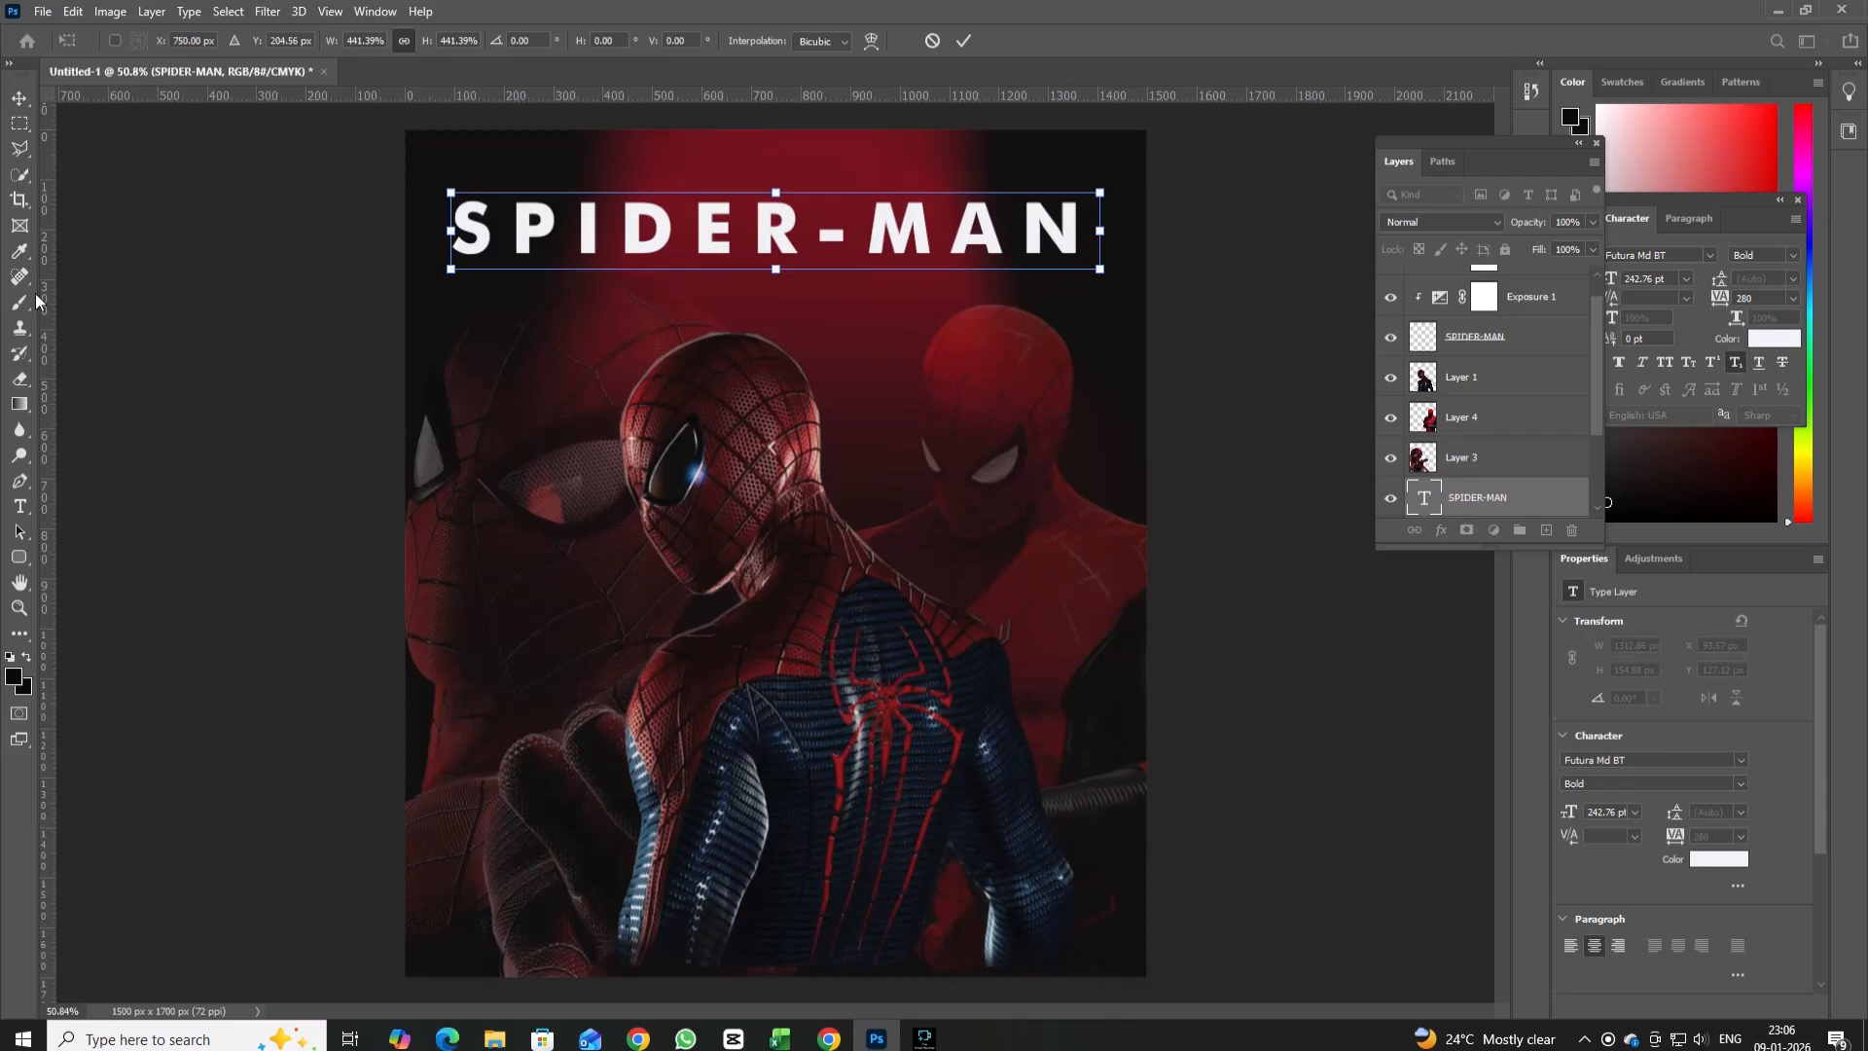
Recolour the SPIDER-MAN title text bright red and lower its layer opacity to 43%.
{"action": "left_click", "coordinate": [20, 506]}
{"action": "left_click", "coordinate": [450, 237]}
{"action": "triple_click", "coordinate": [610, 232]}
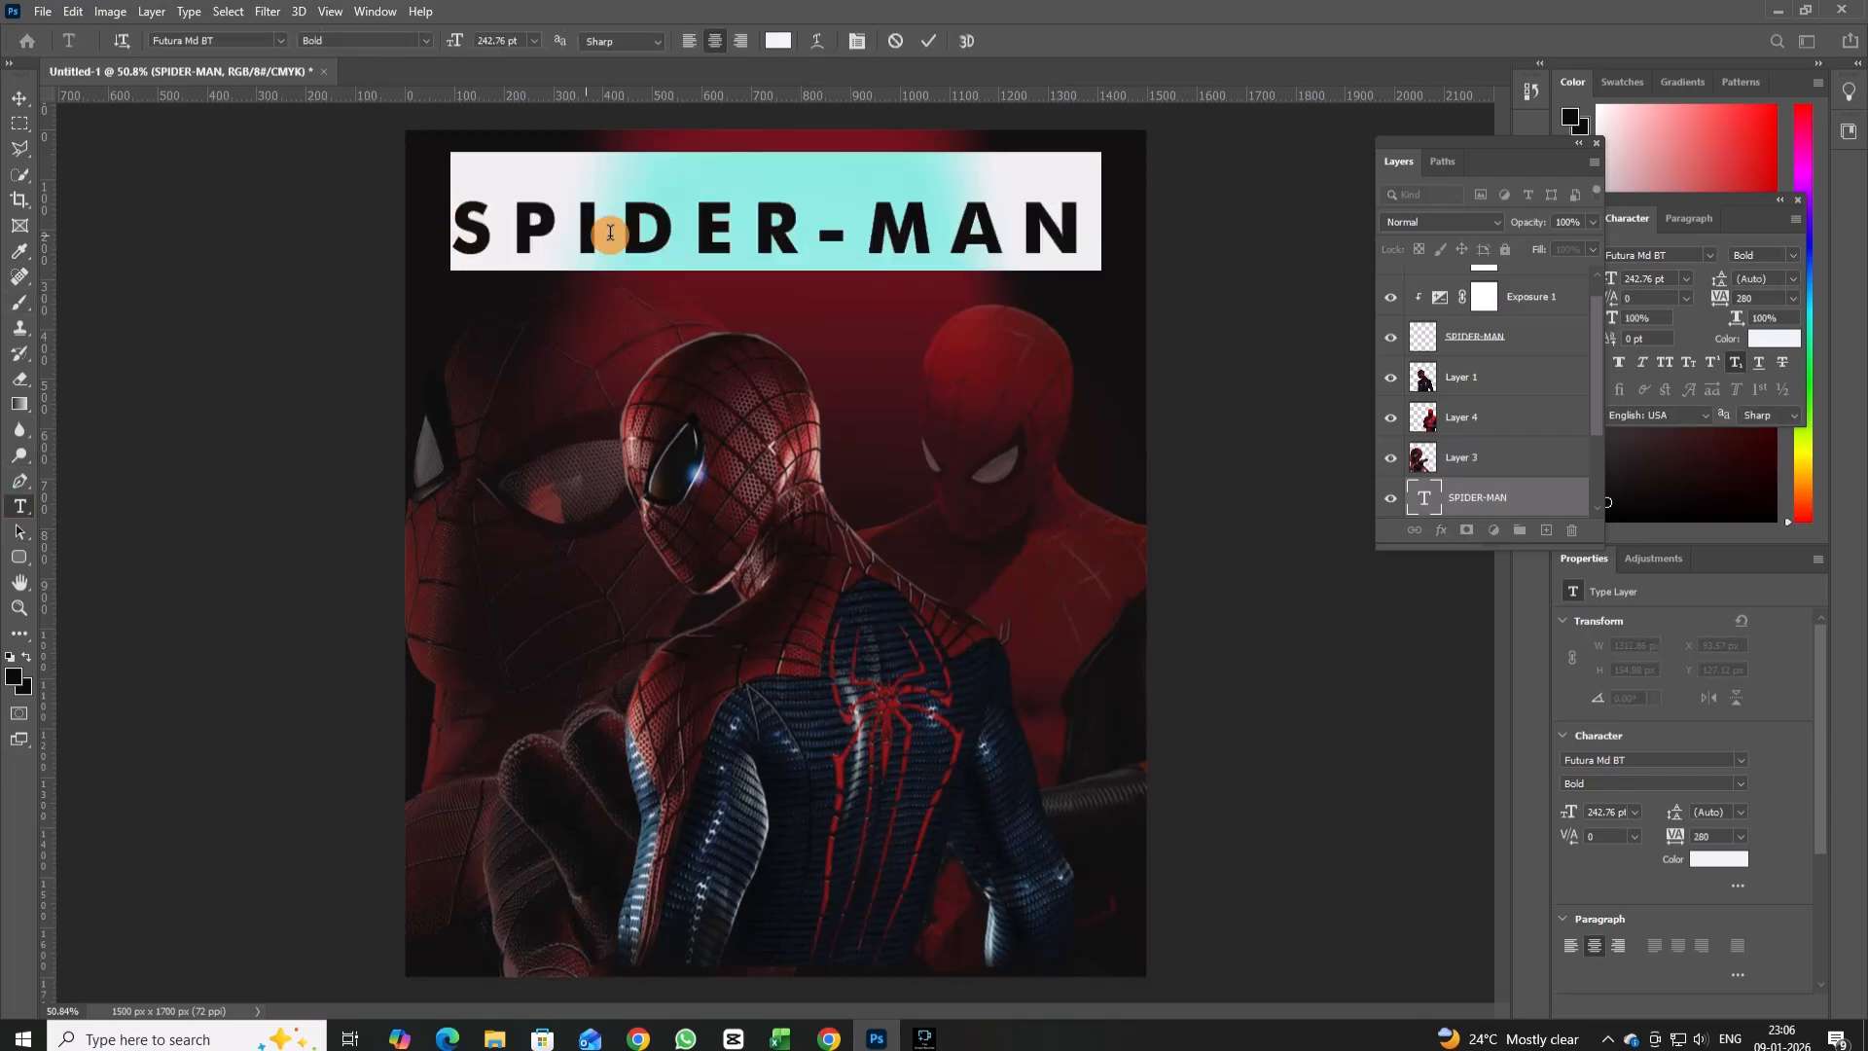
{"action": "left_click", "coordinate": [778, 39]}
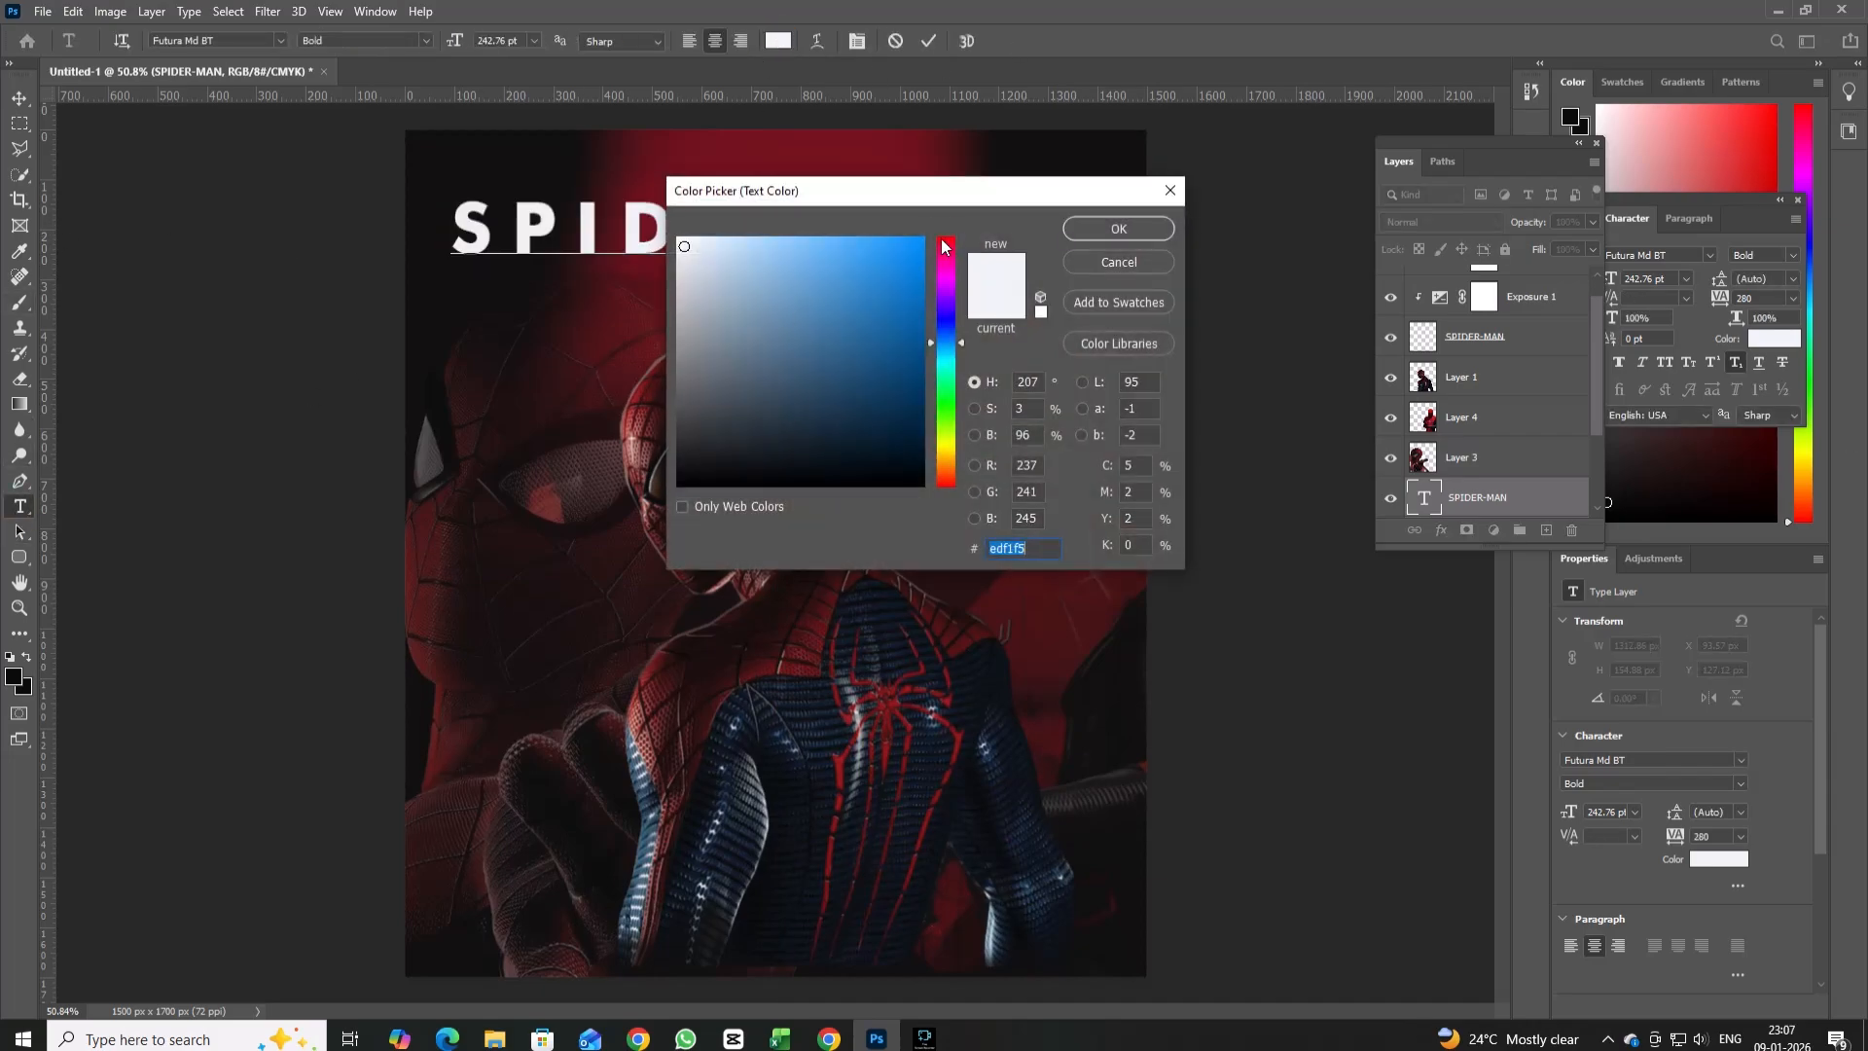
{"action": "left_click", "coordinate": [942, 246]}
{"action": "left_click", "coordinate": [915, 238]}
{"action": "left_click", "coordinate": [1114, 227]}
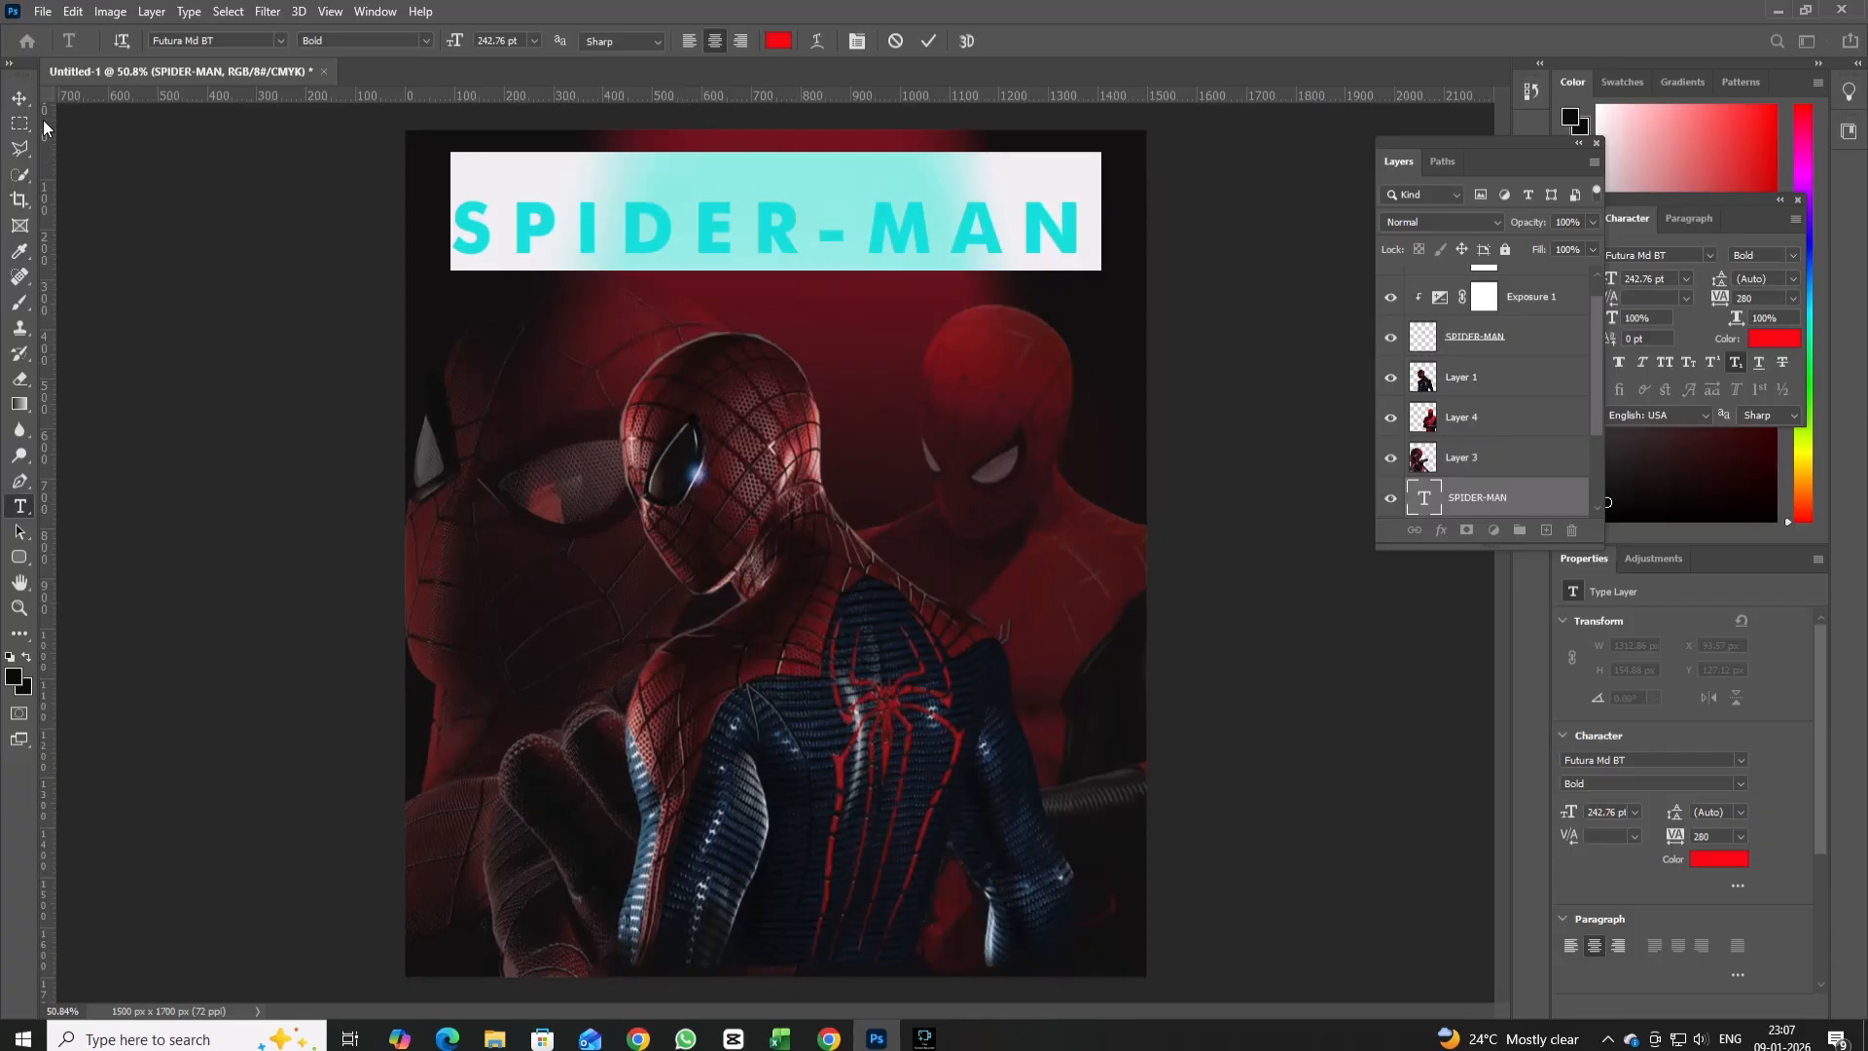
{"action": "left_click", "coordinate": [19, 98]}
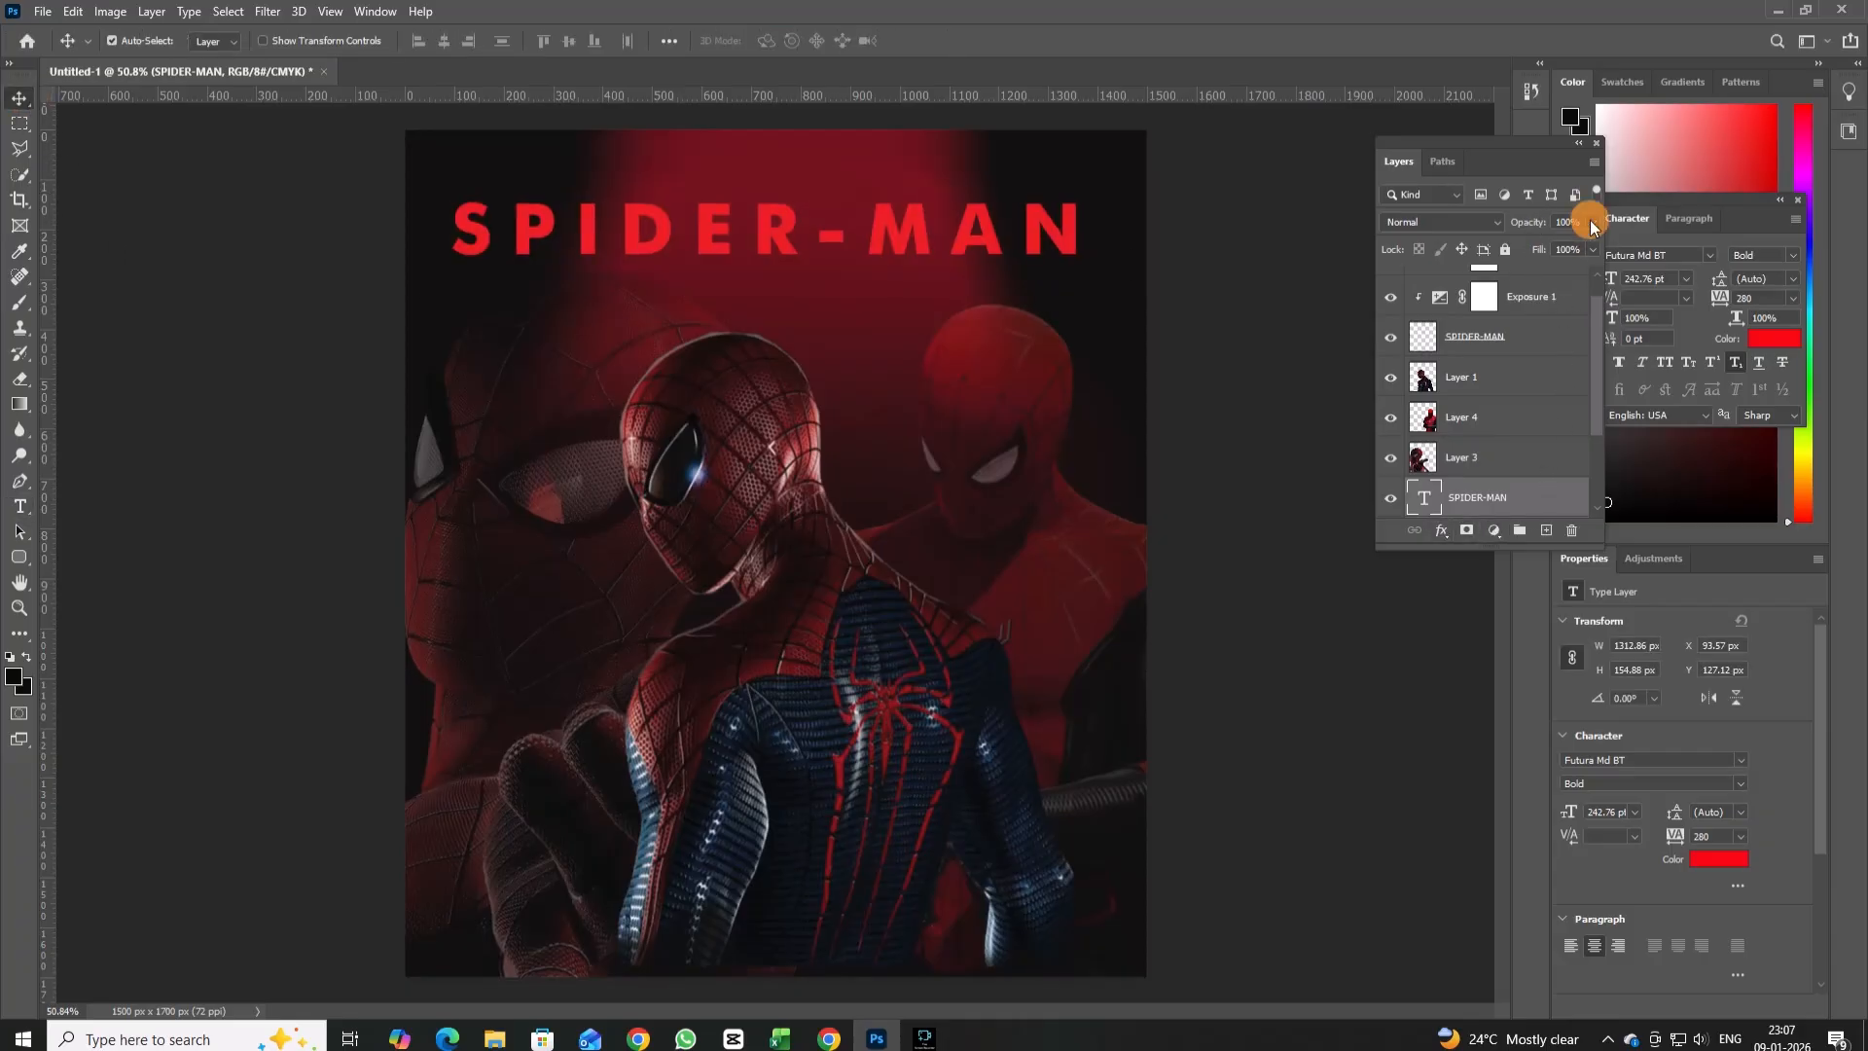
{"action": "left_click_drag", "start_coordinate": [1562, 244], "coordinate": [1554, 243]}
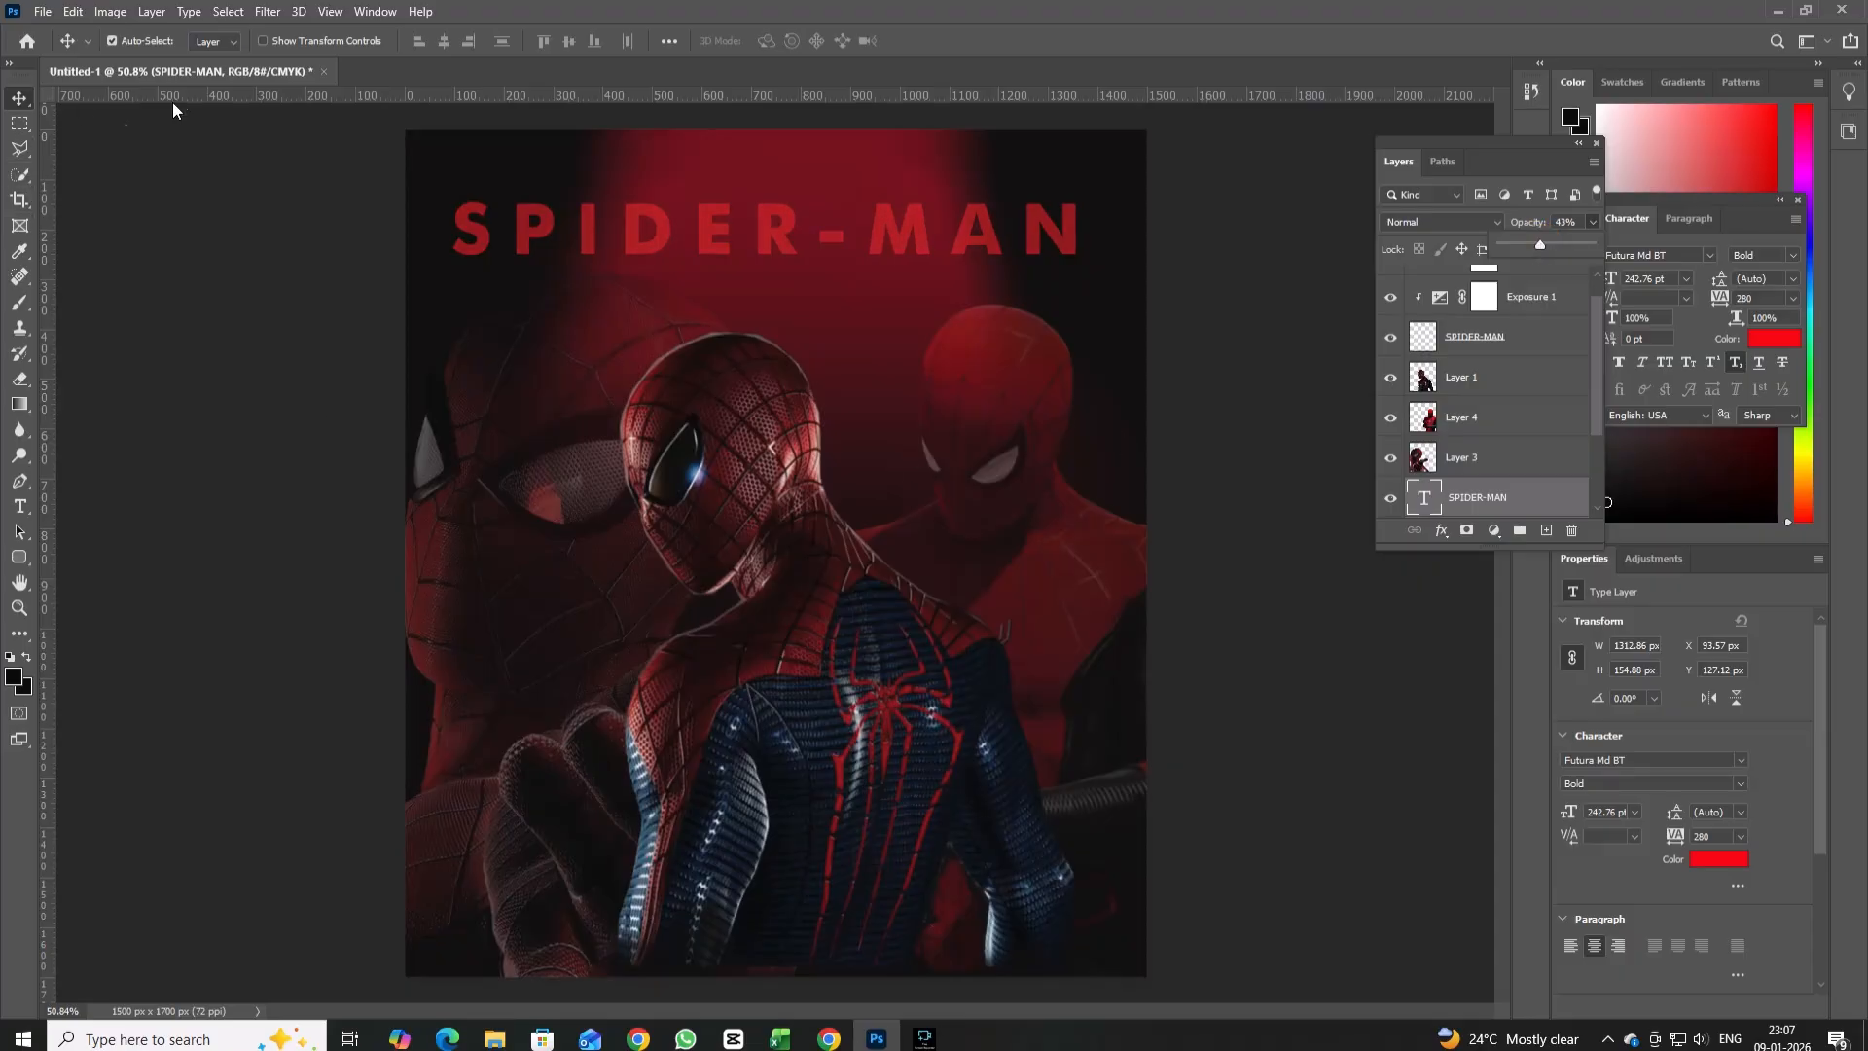
Try the distressed FIRES PERSONAL USE font on the whole SPIDER-MAN title.
{"action": "left_click", "coordinate": [19, 506]}
{"action": "left_click", "coordinate": [443, 234]}
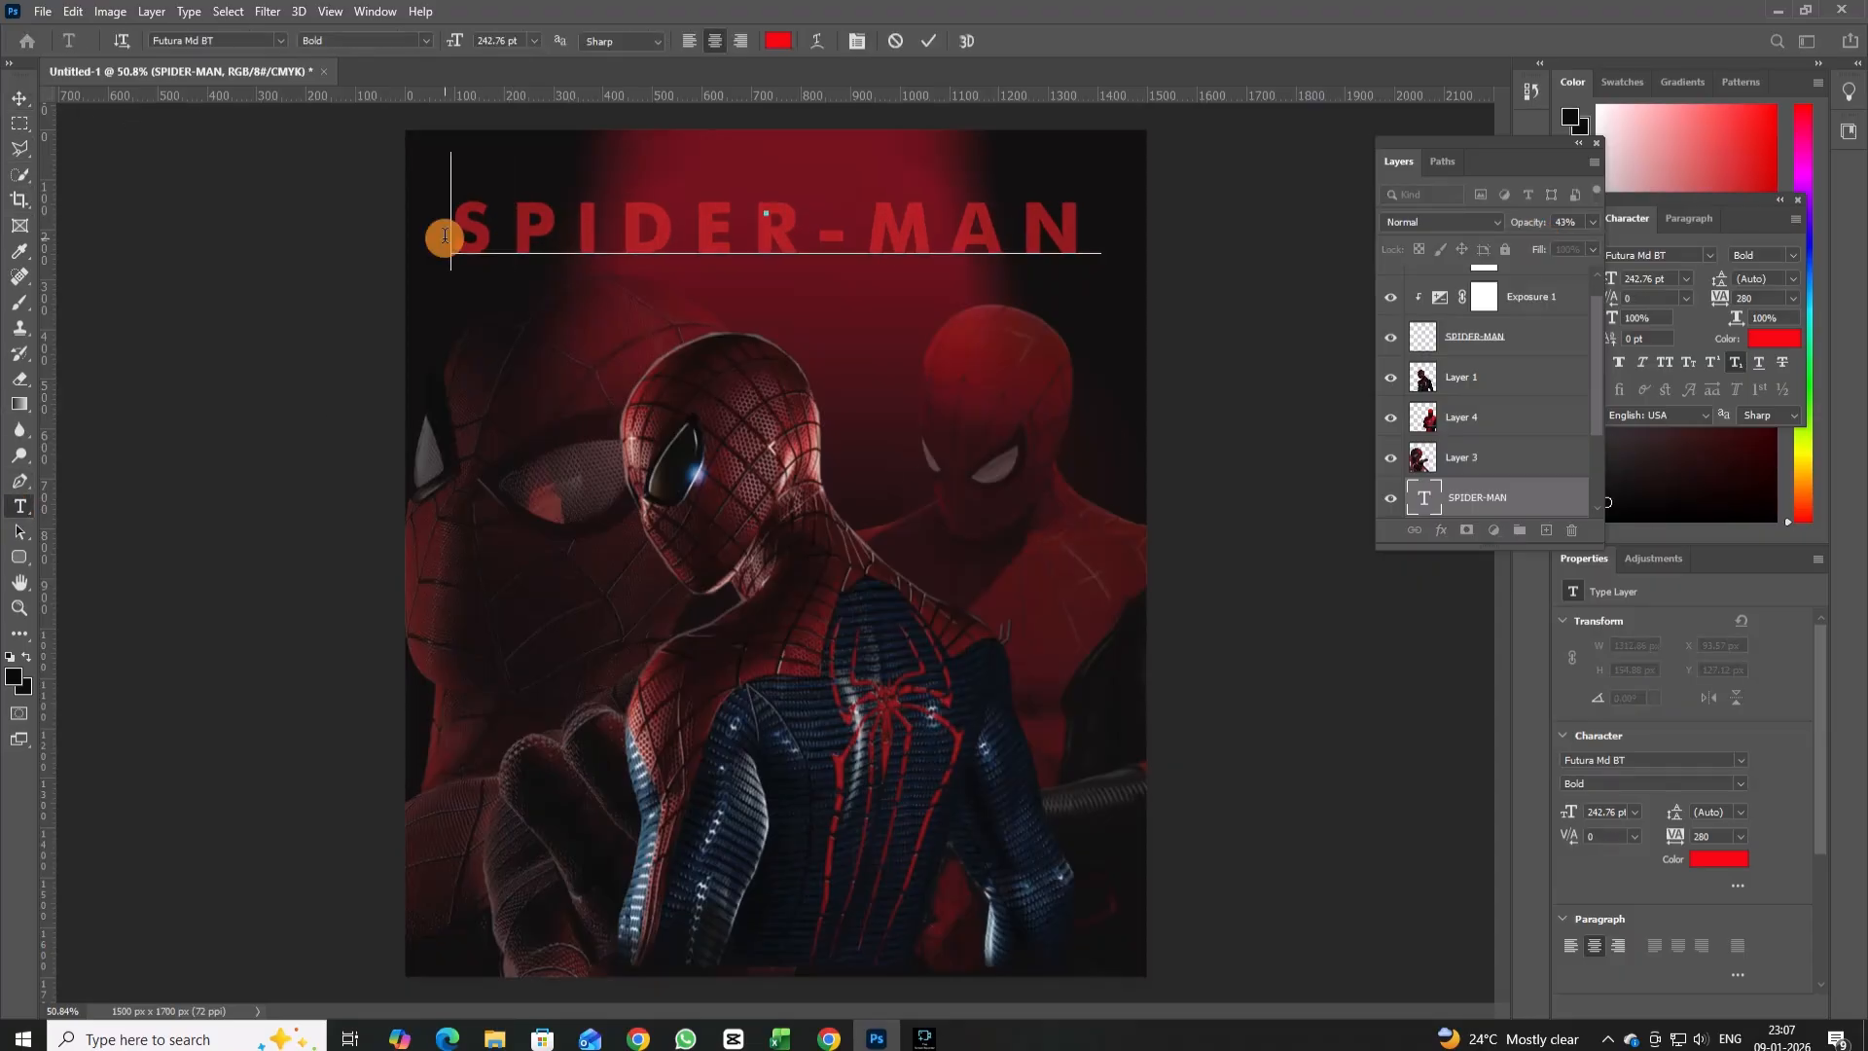
{"action": "key", "text": "ctrl+a"}
{"action": "left_click", "coordinate": [281, 40]}
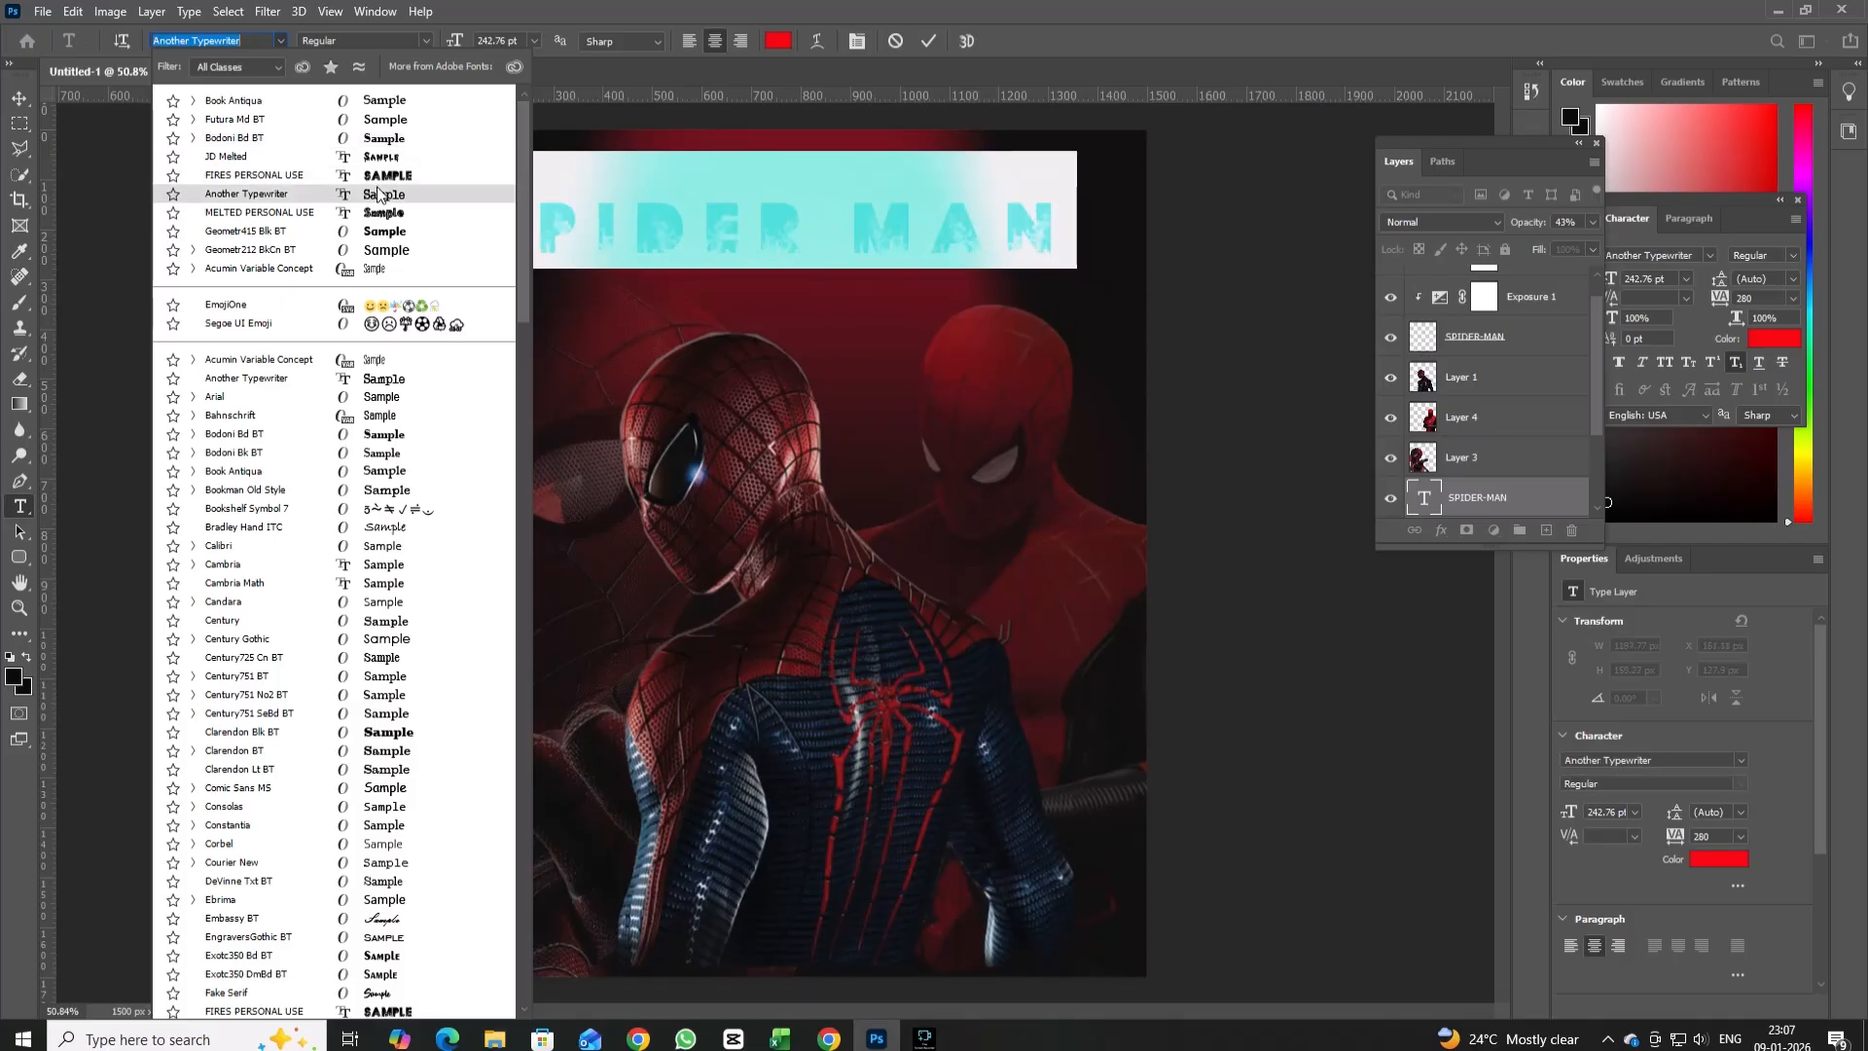
{"action": "left_click", "coordinate": [387, 181]}
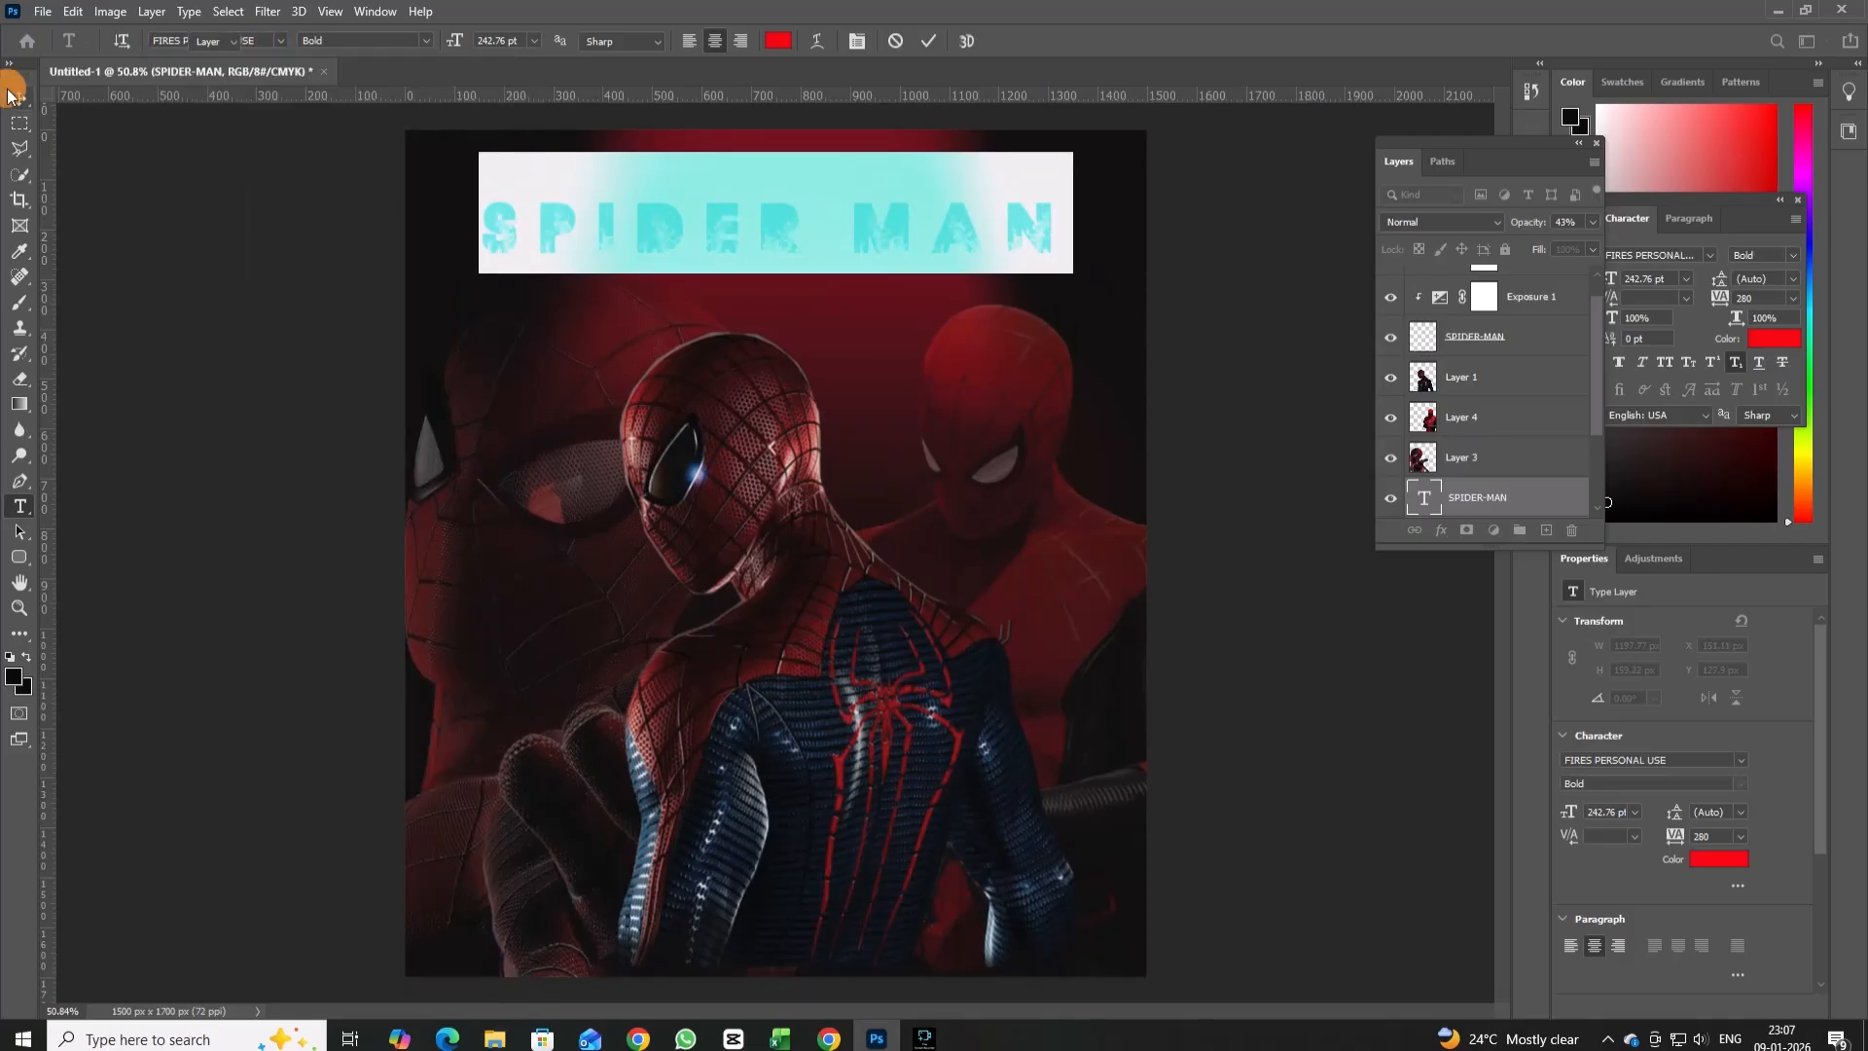
{"action": "key", "text": "ctrl+Return"}
{"action": "key", "text": "v"}
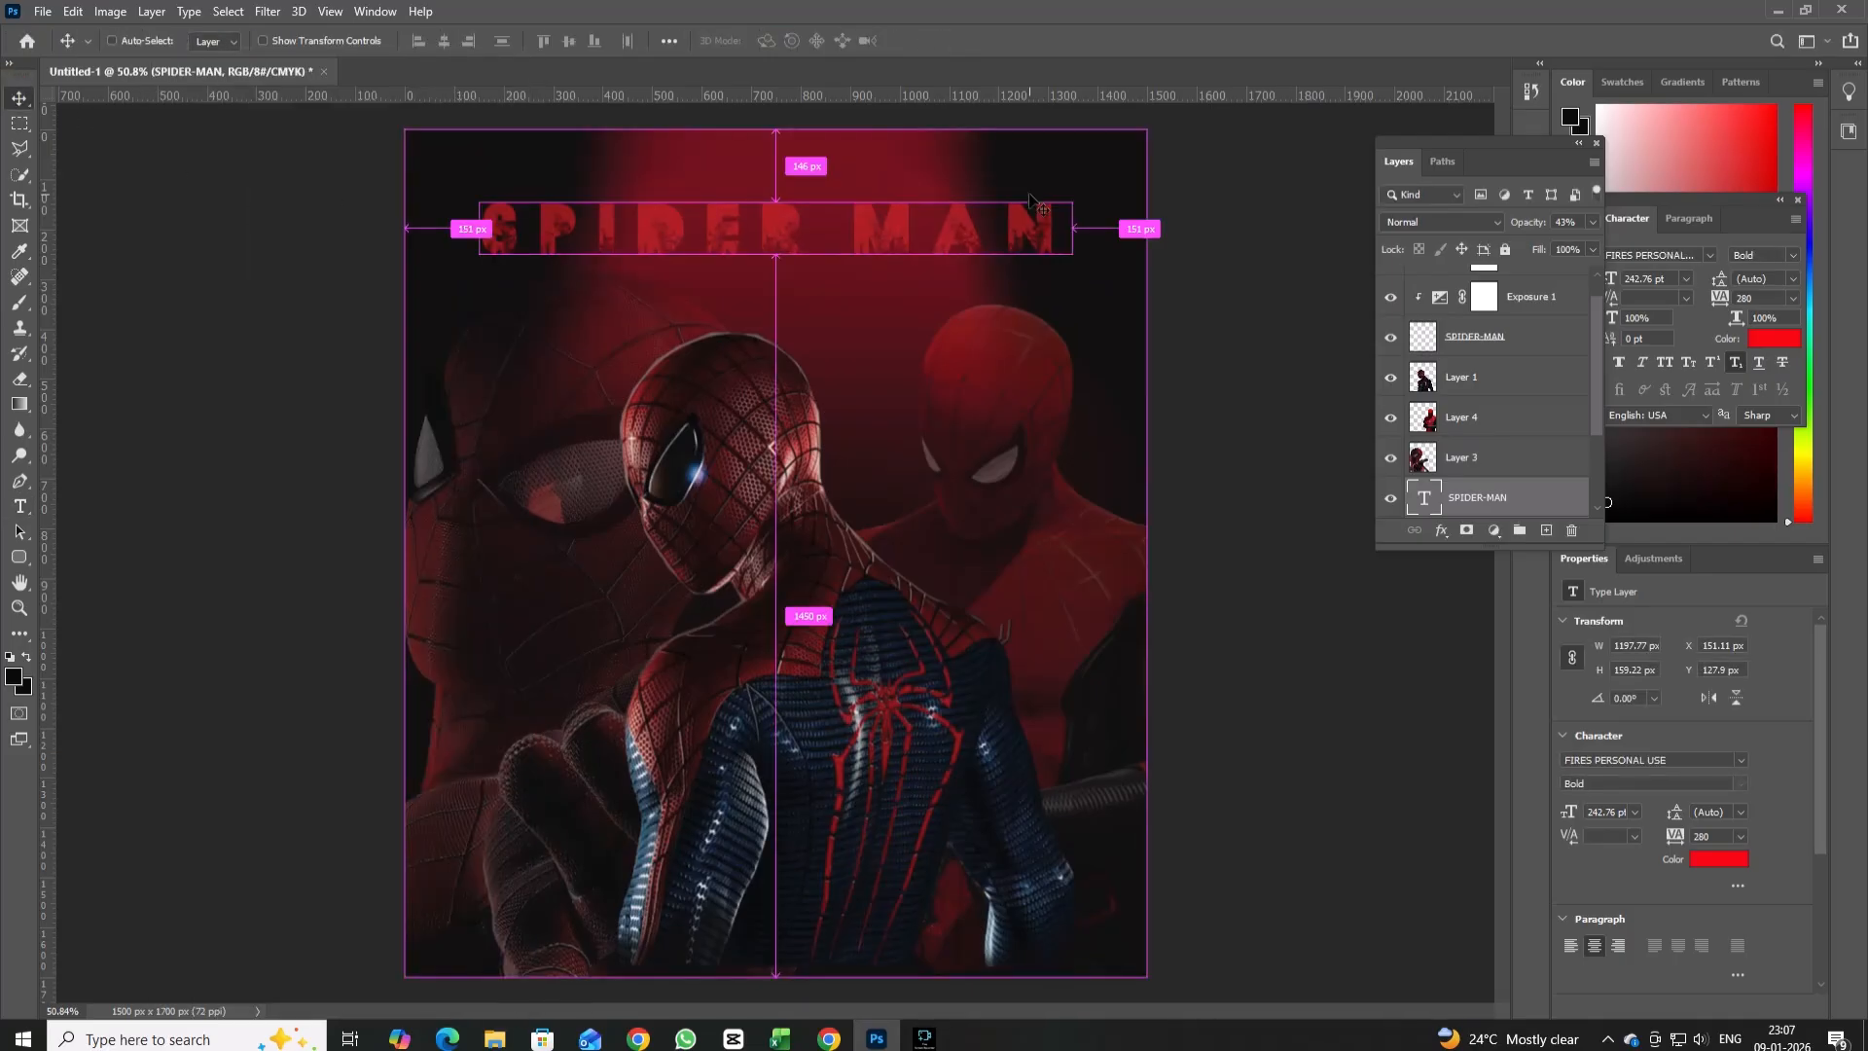
Change the font of the whole SPIDER-MAN title to Arial Bold.
{"action": "left_click", "coordinate": [19, 506]}
{"action": "left_click", "coordinate": [483, 238]}
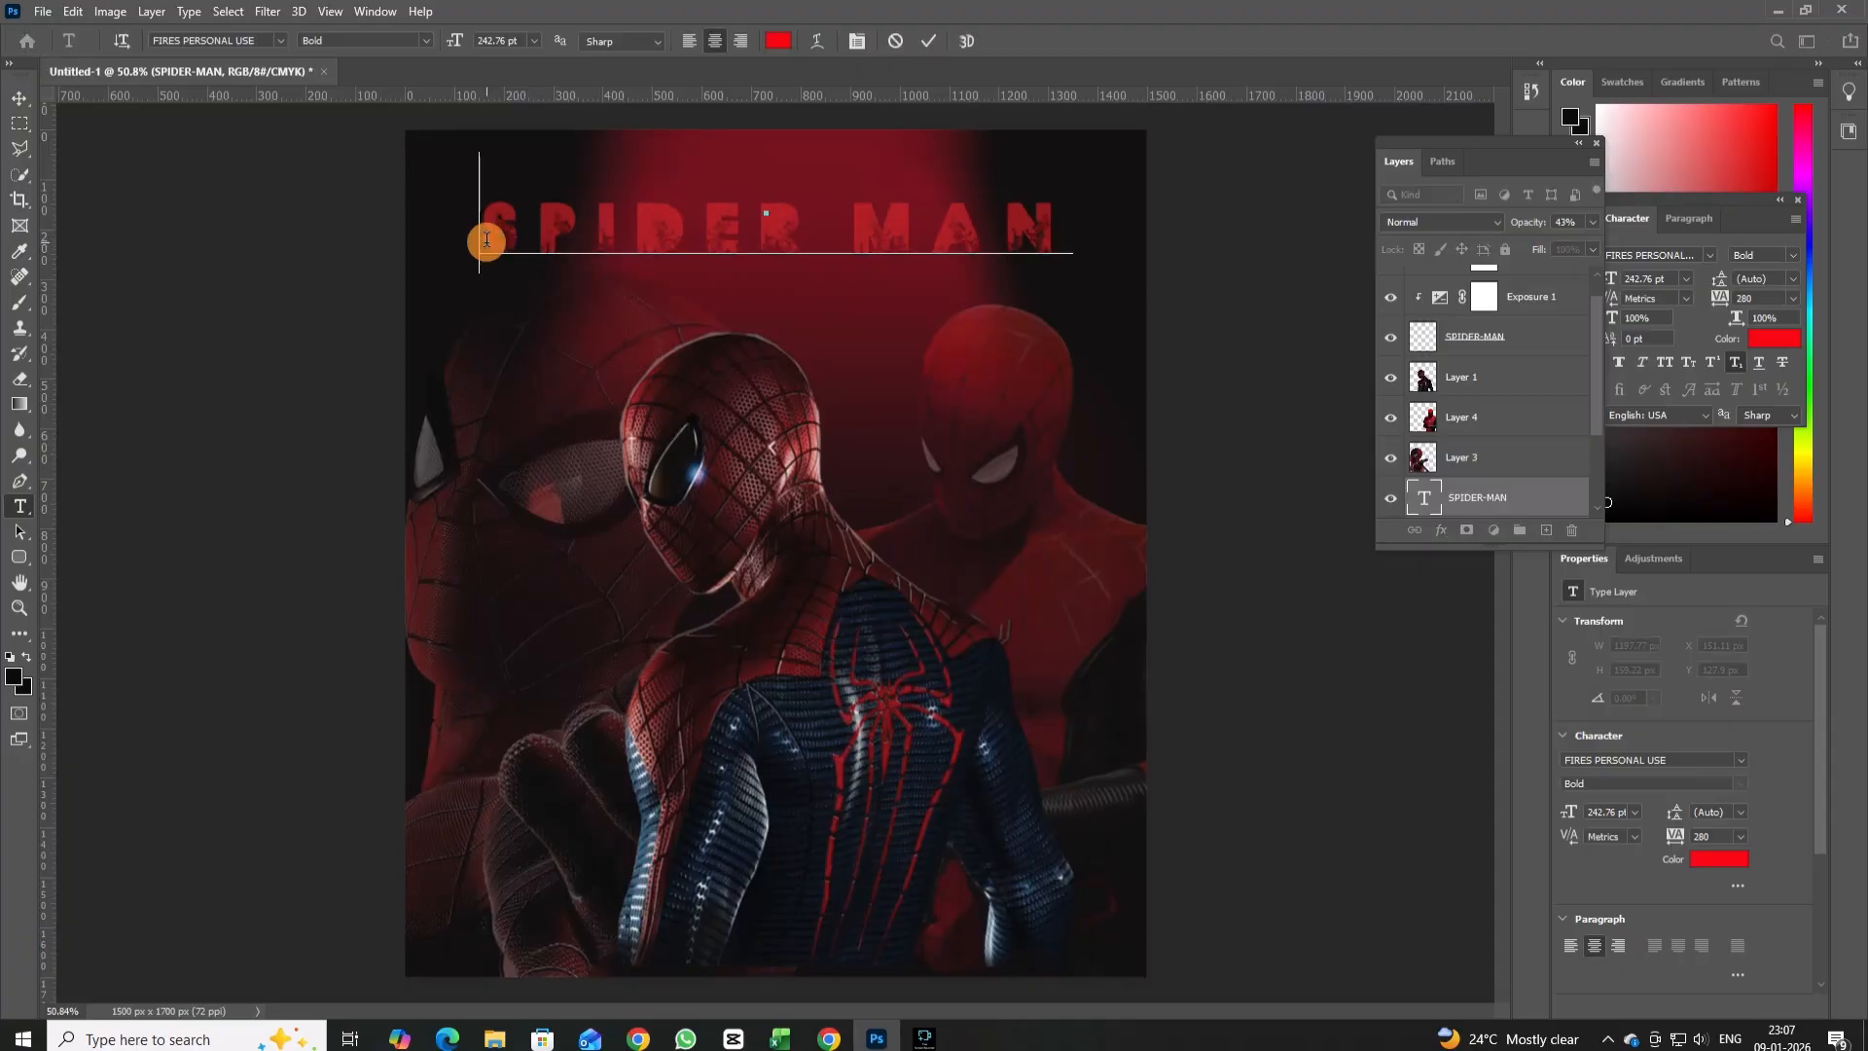
{"action": "key", "text": "ctrl+a"}
{"action": "left_click", "coordinate": [275, 42]}
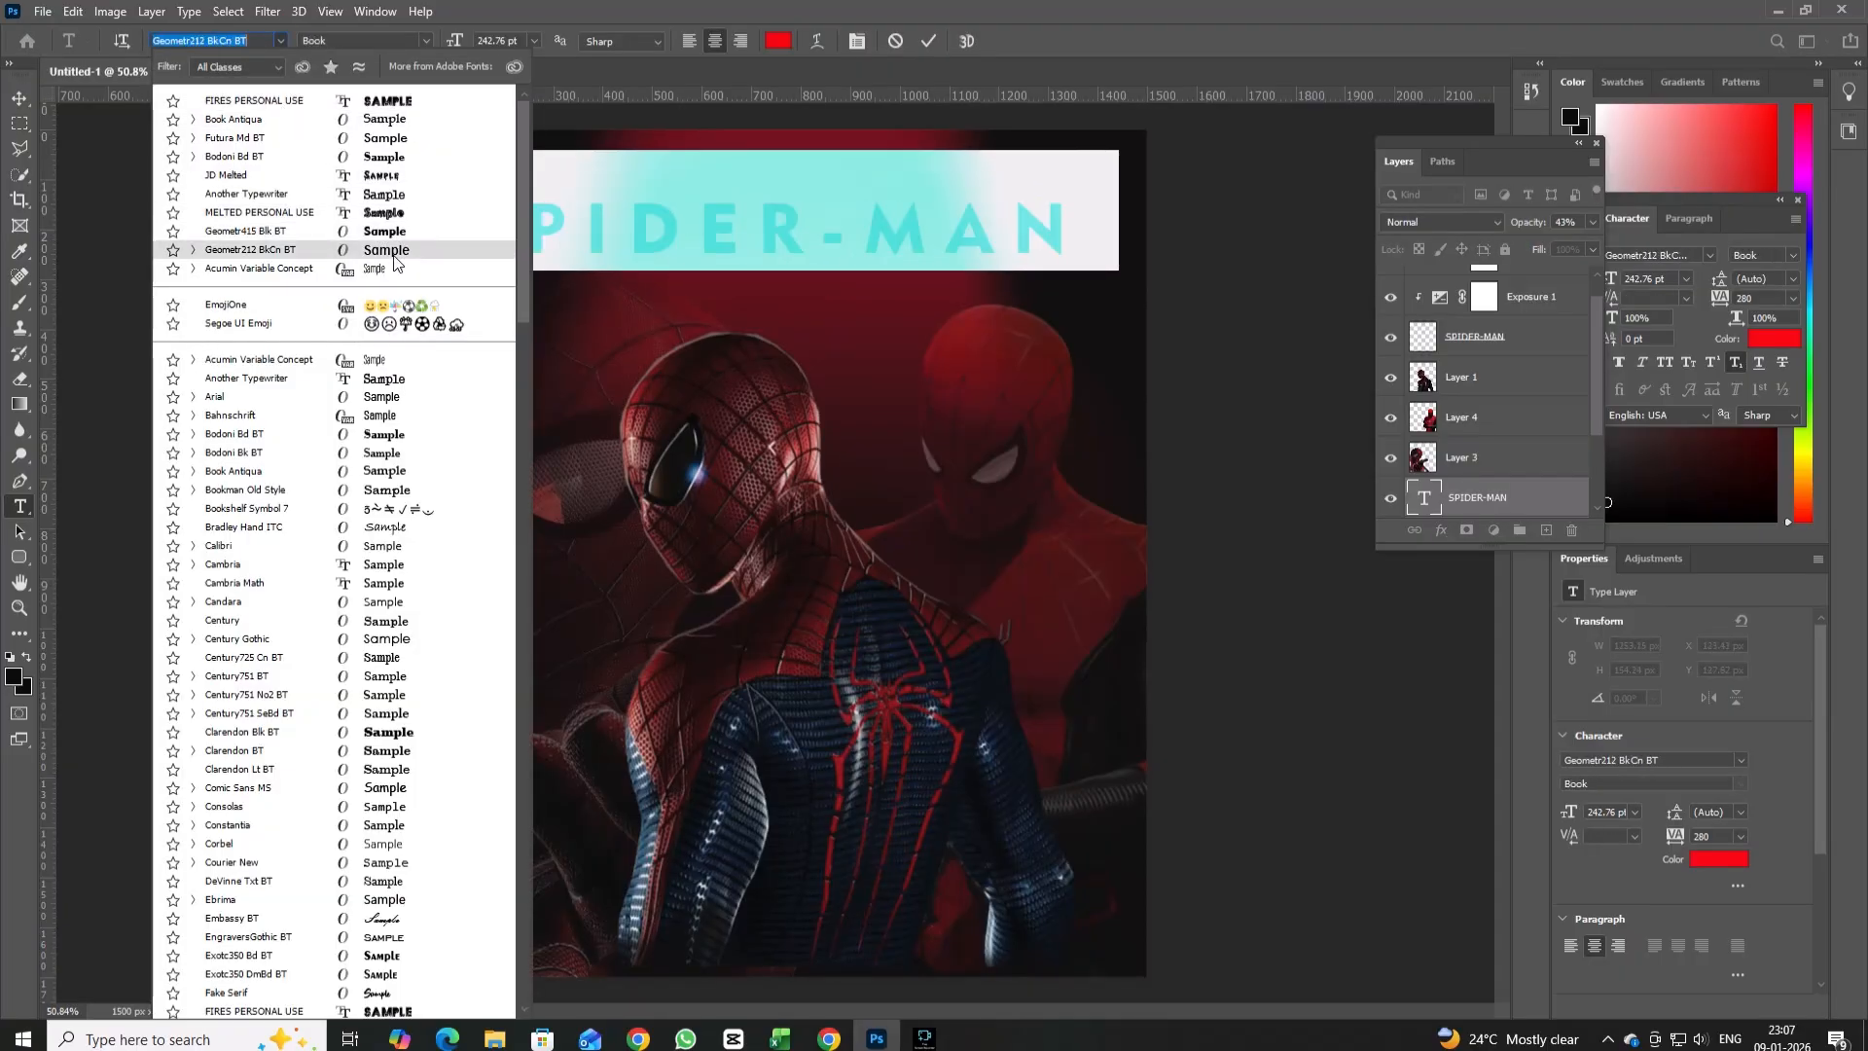
{"action": "left_click", "coordinate": [384, 397]}
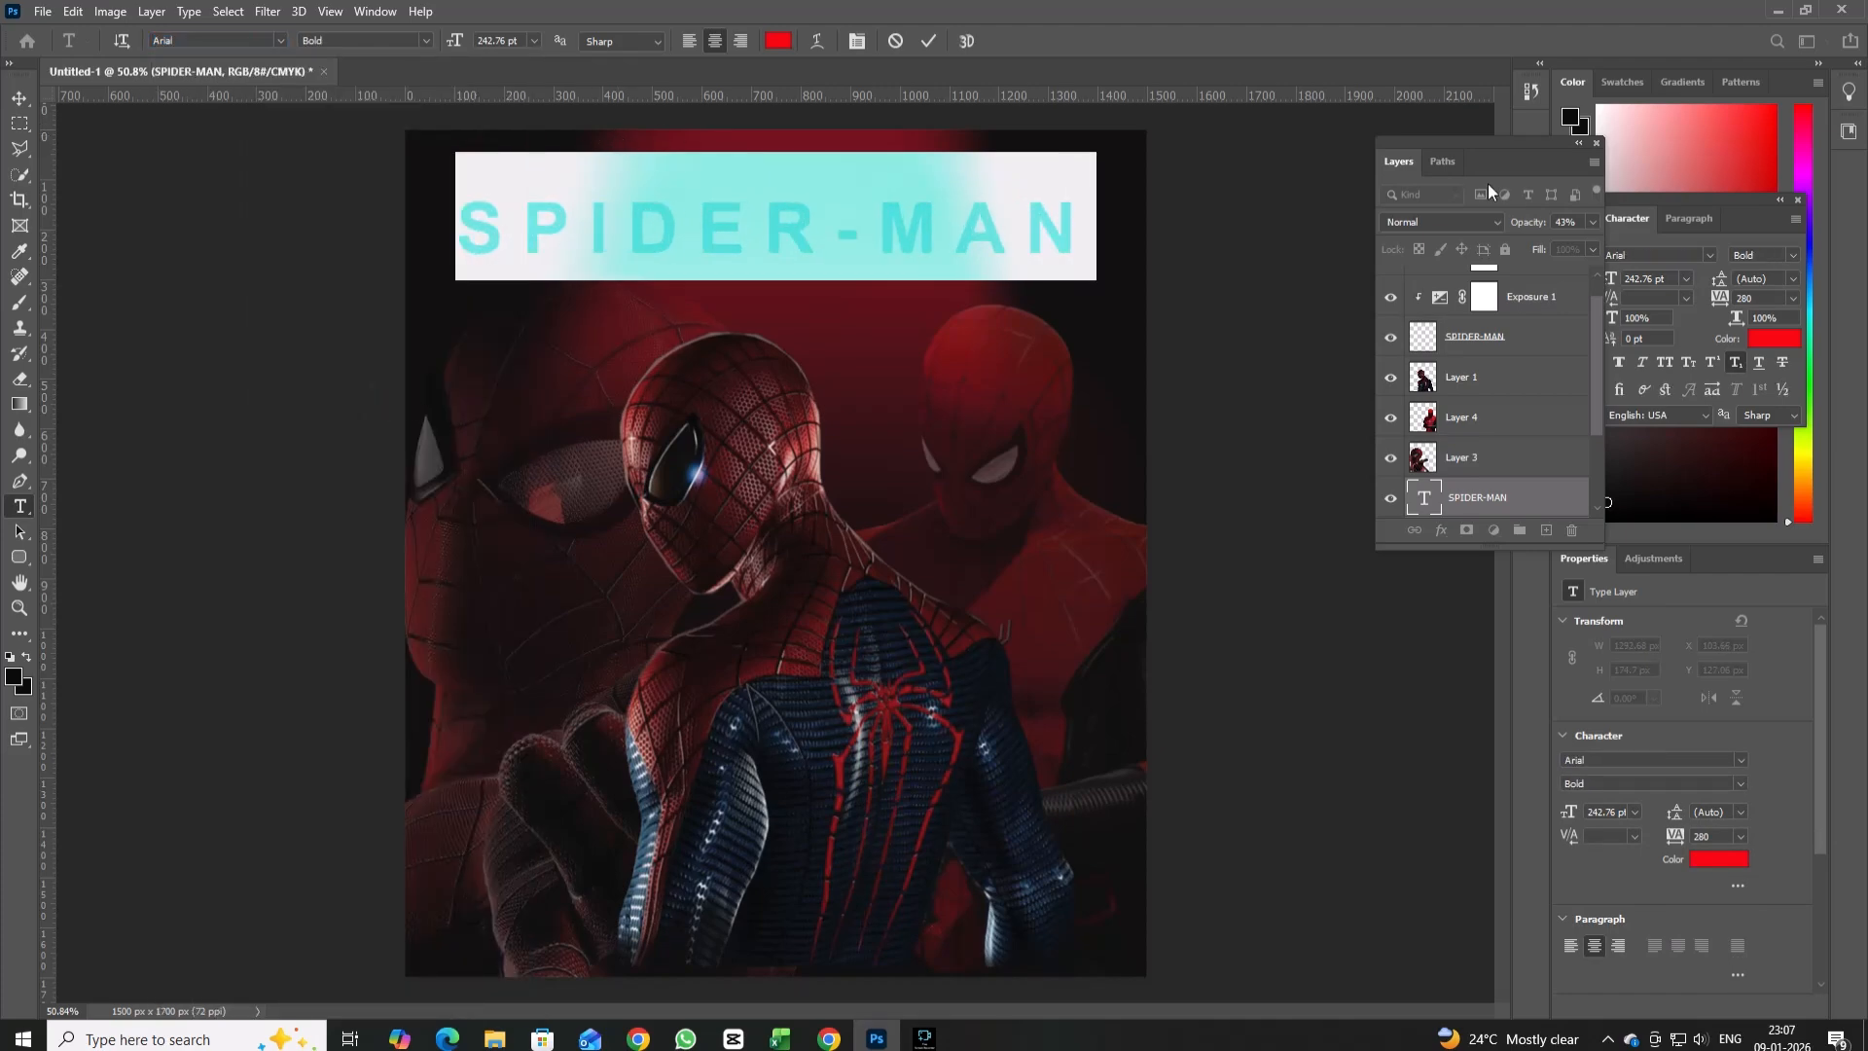
Tighten the title's letter spacing by setting its tracking to 140.
{"action": "left_click", "coordinate": [1765, 298]}
{"action": "type", "text": "140"}
{"action": "key", "text": "Return"}
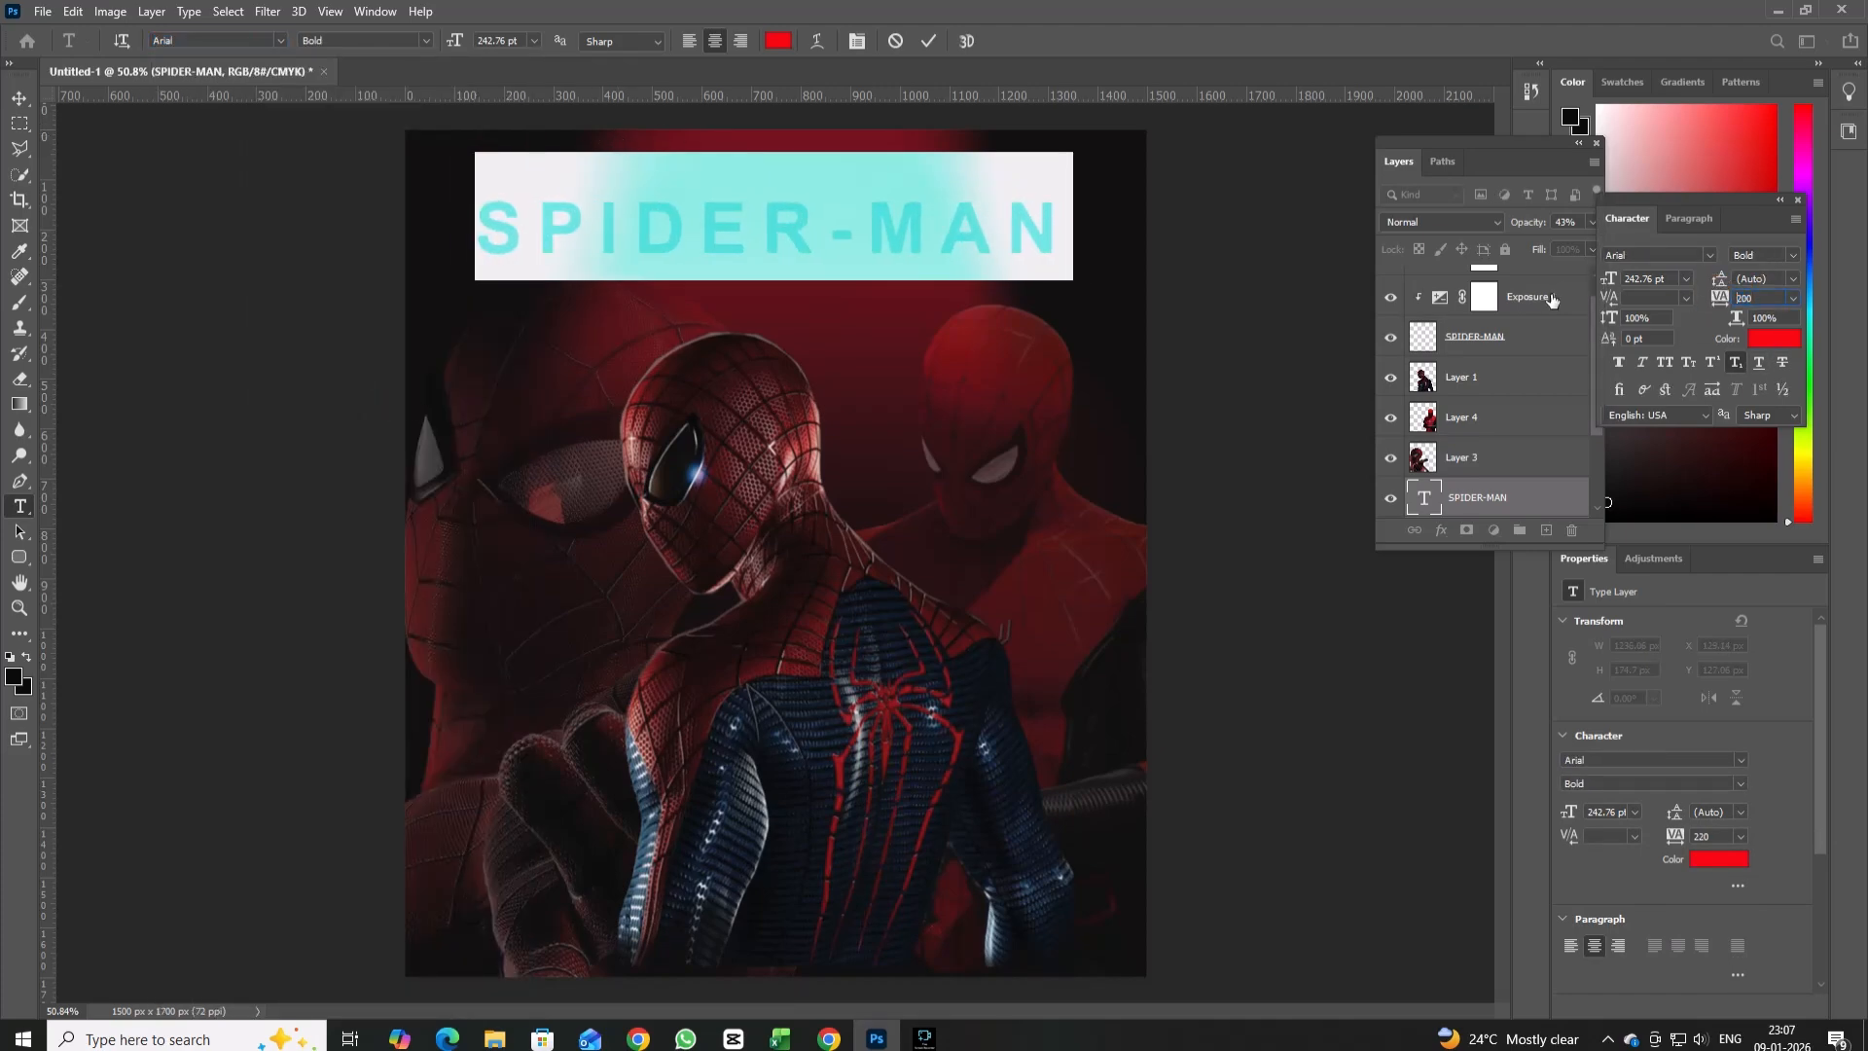
{"action": "left_click", "coordinate": [19, 99]}
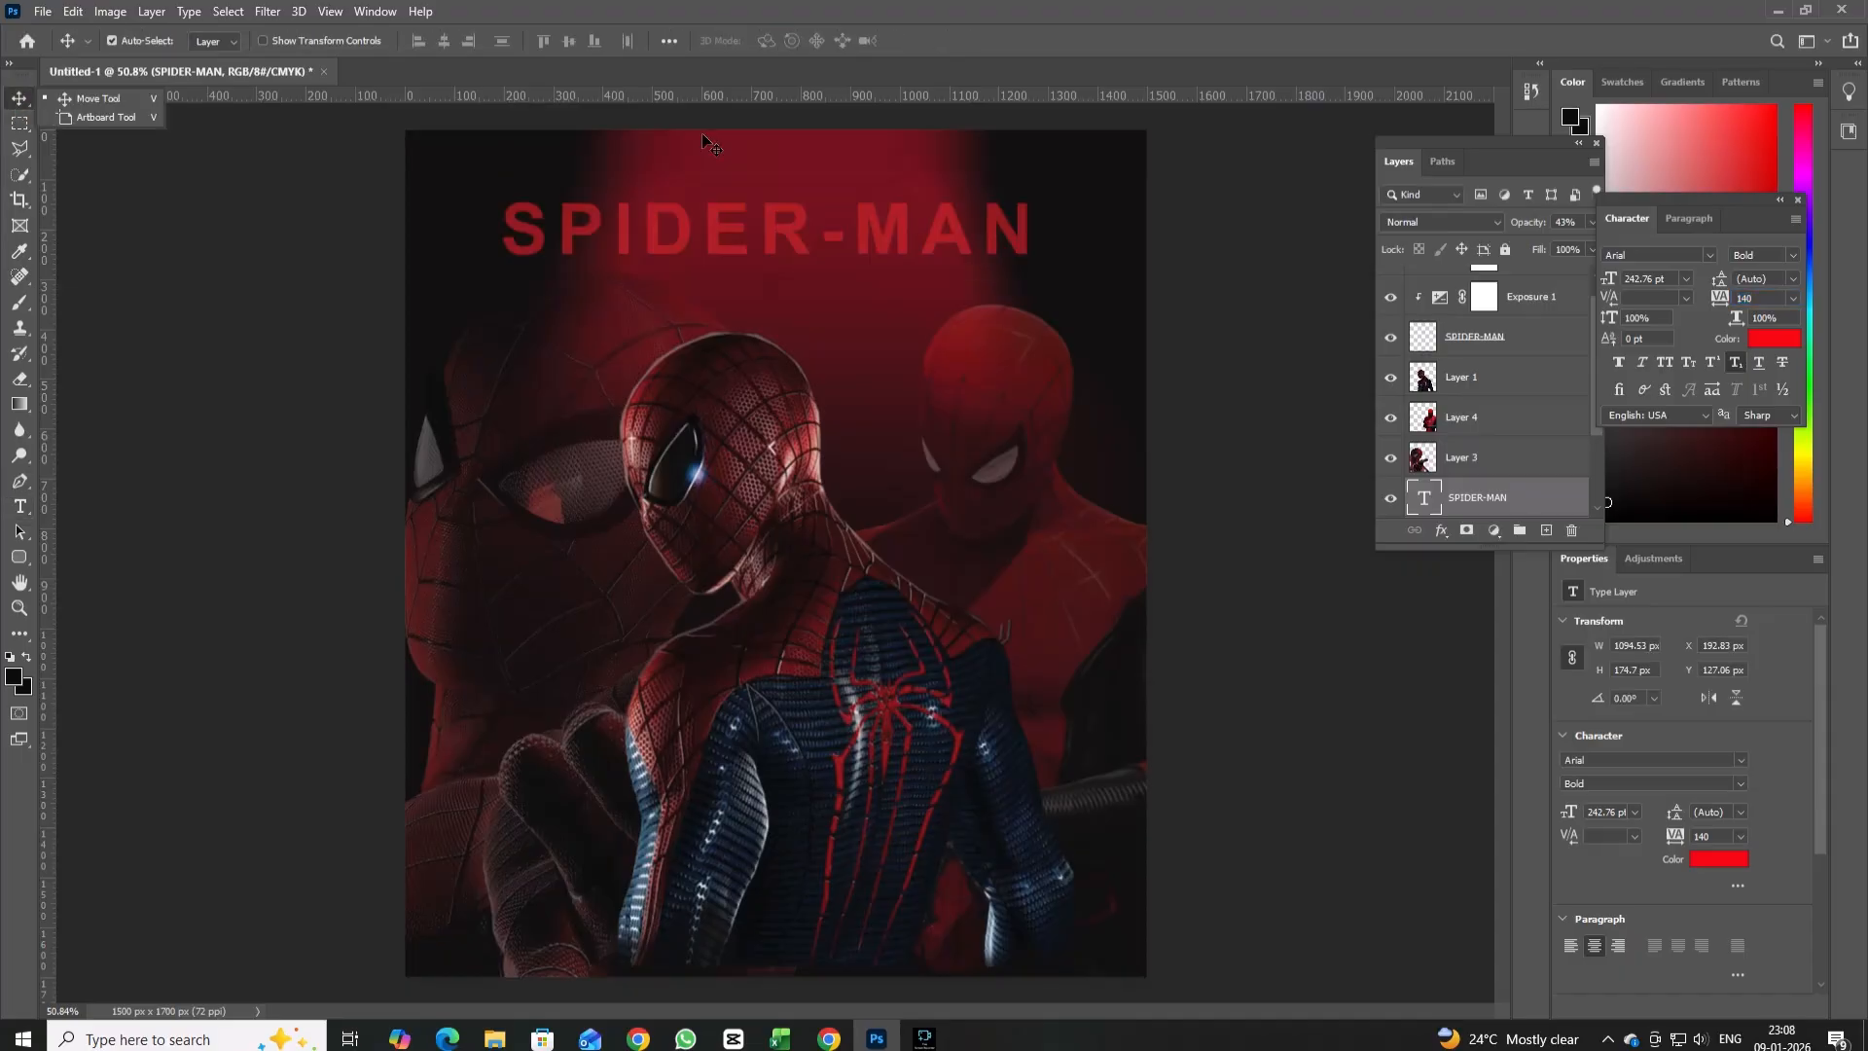
Scale the SPIDER-MAN title to about 136% and position it so it spans nearly the full poster width.
{"action": "key", "text": "ctrl+t"}
{"action": "left_click_drag", "start_coordinate": [1039, 192], "coordinate": [1187, 166]}
{"action": "left_click_drag", "start_coordinate": [500, 224], "coordinate": [450, 224]}
{"action": "left_click_drag", "start_coordinate": [961, 222], "coordinate": [936, 237]}
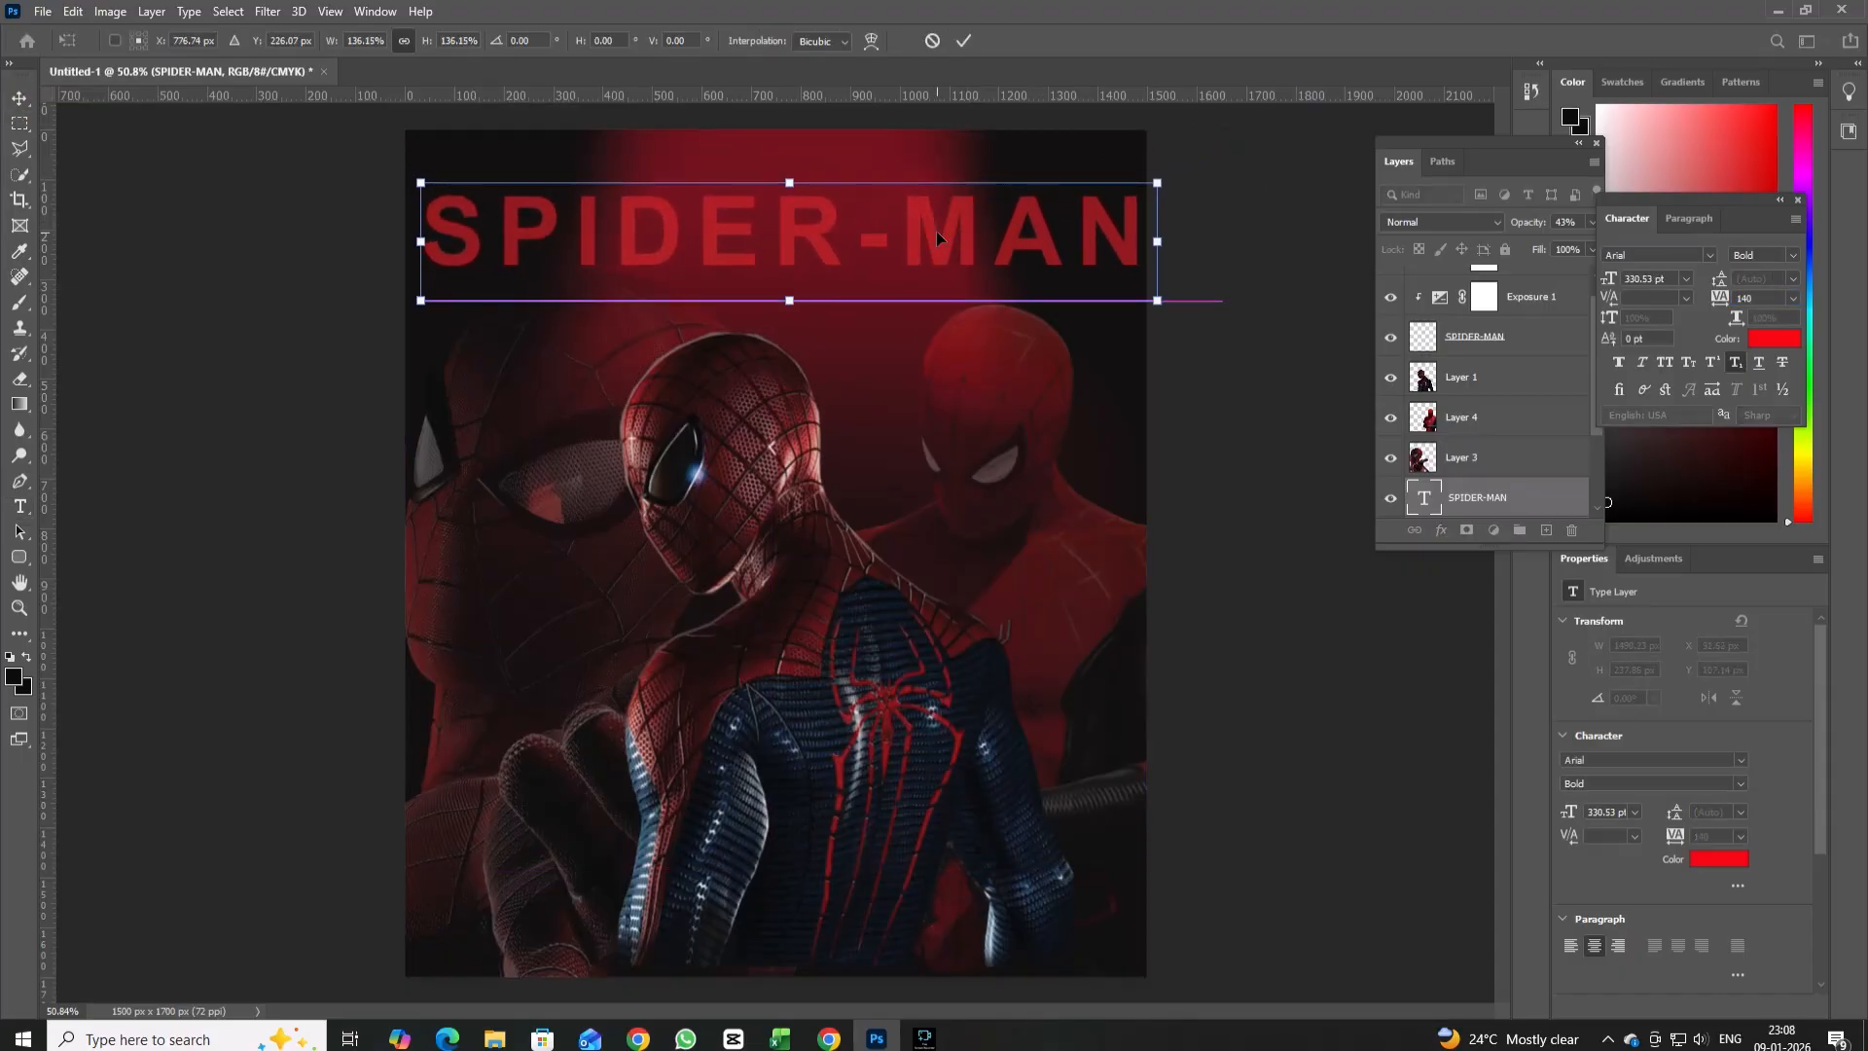
{"action": "left_click", "coordinate": [18, 96]}
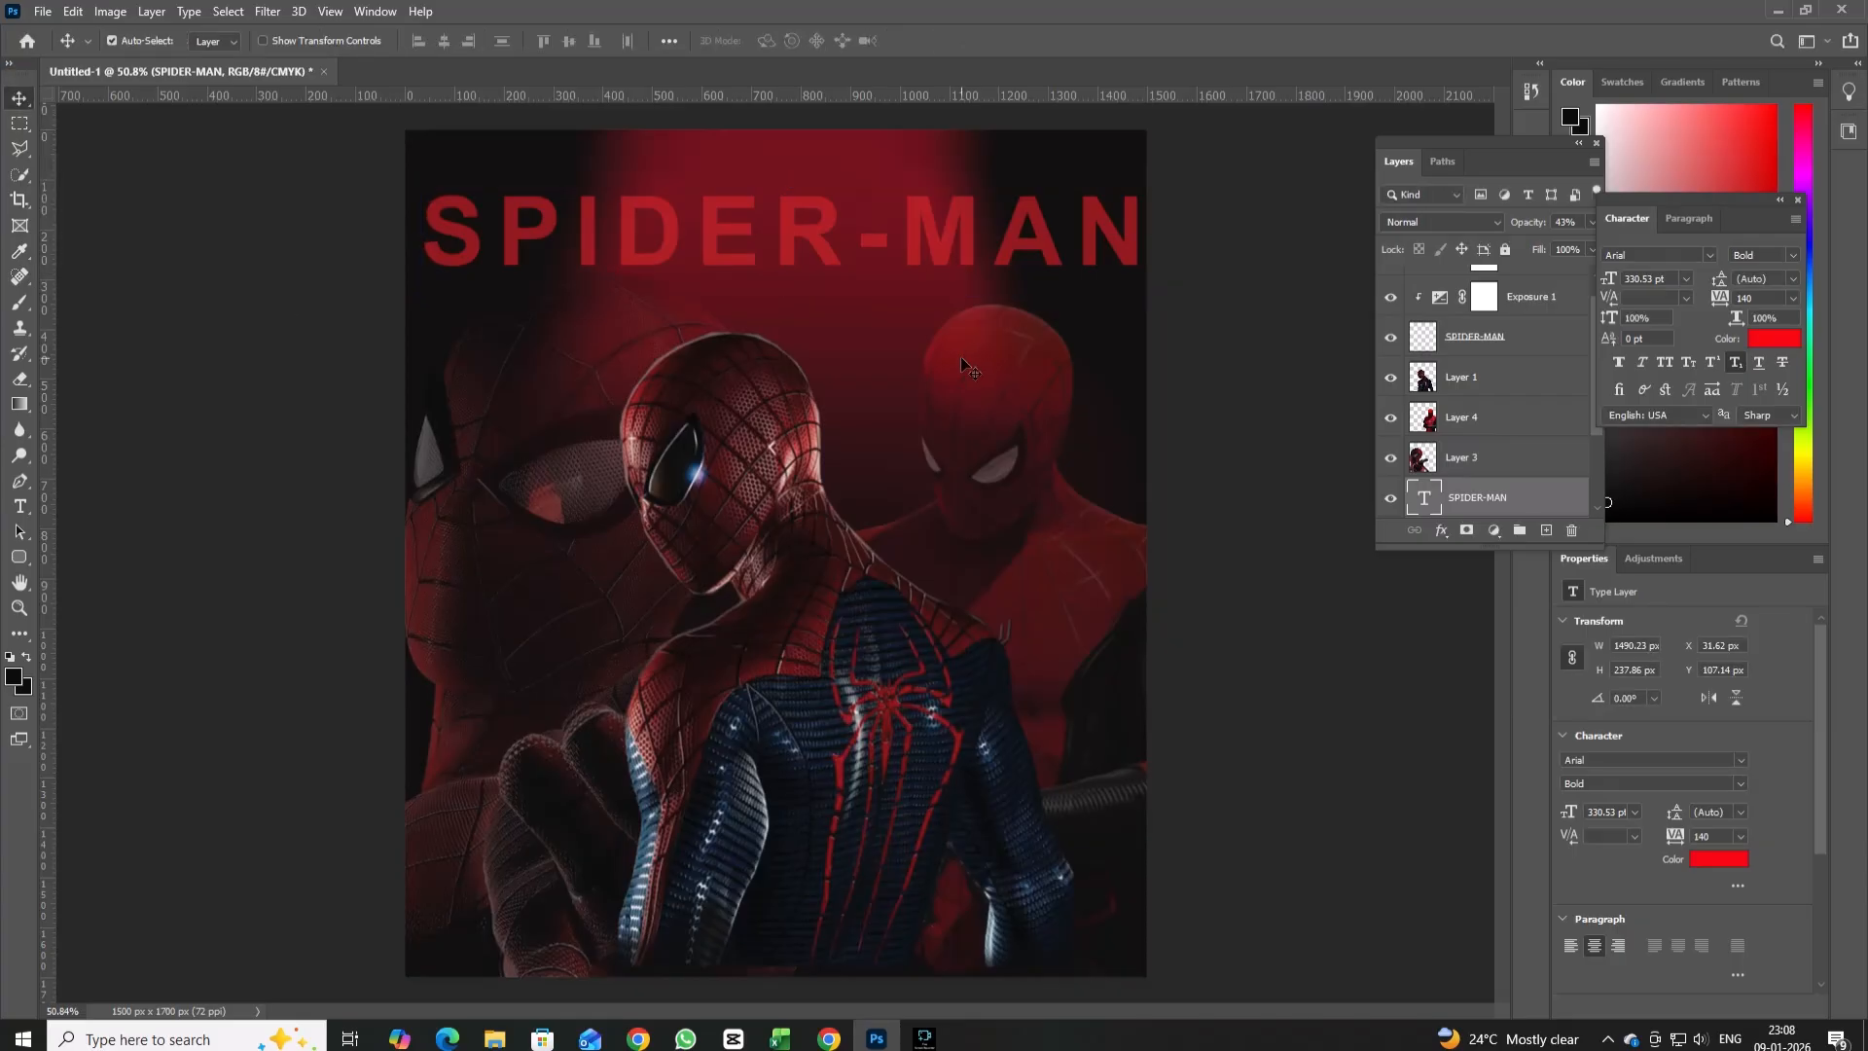
Lower the enlarged title layer's opacity to about 28%.
{"action": "left_click", "coordinate": [1589, 221]}
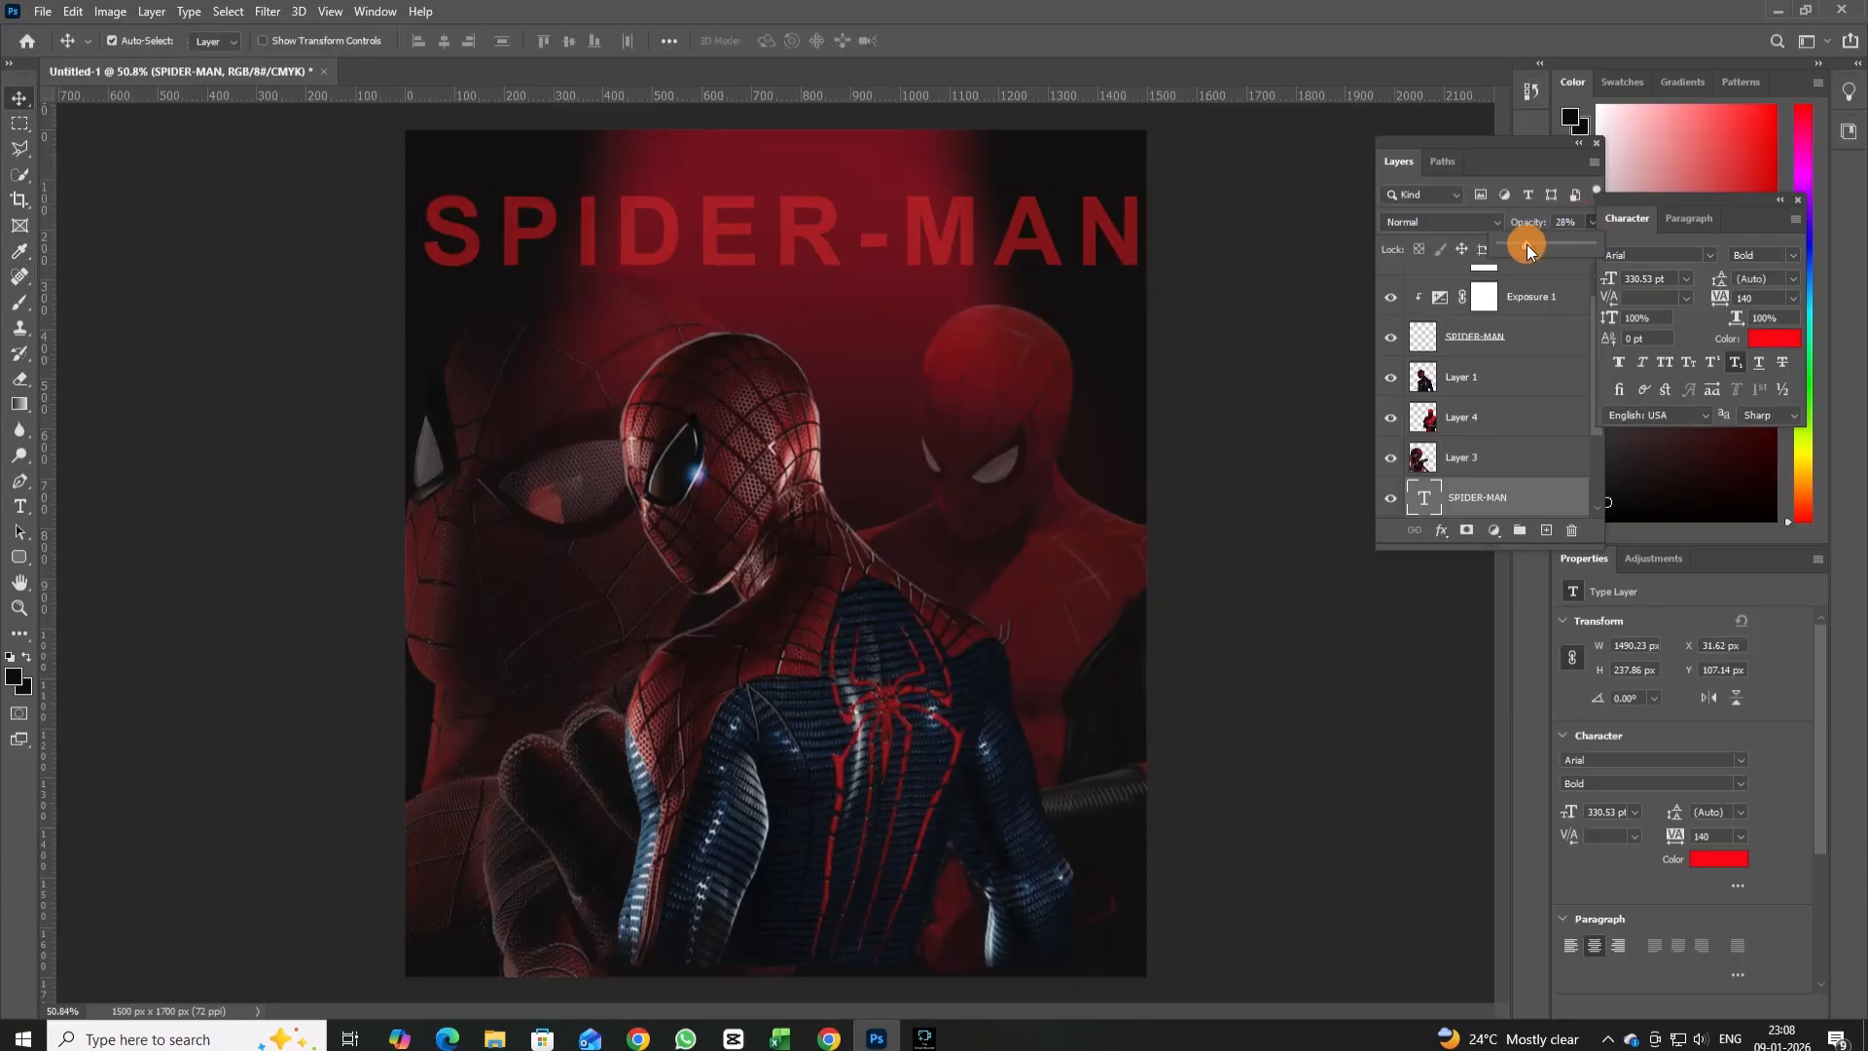